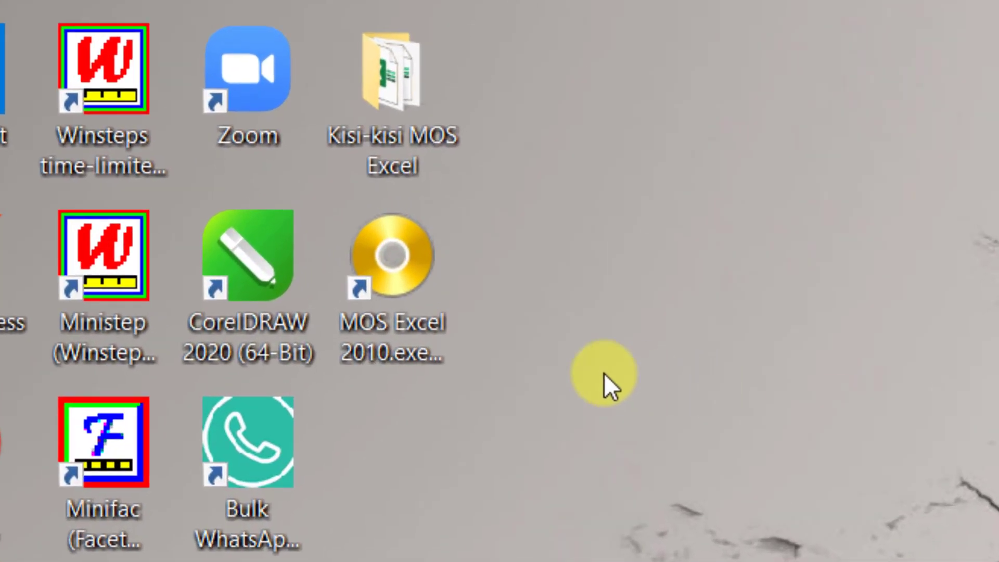
Launch the MOS Excel 2010 practice test, view the first task of the Managing the Worksheet Environment objective, and exit the program.
double_click(414, 293)
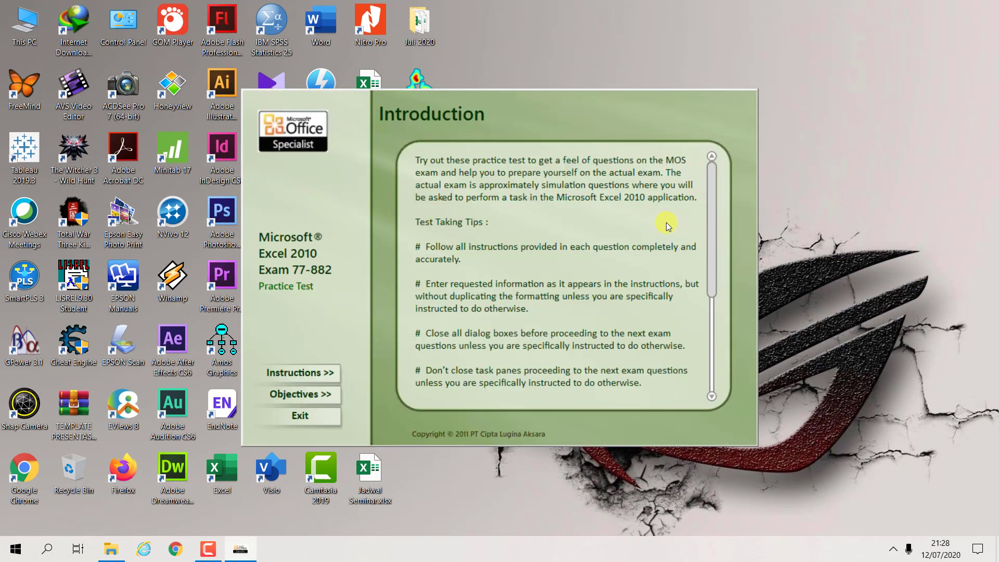
left_click(328, 393)
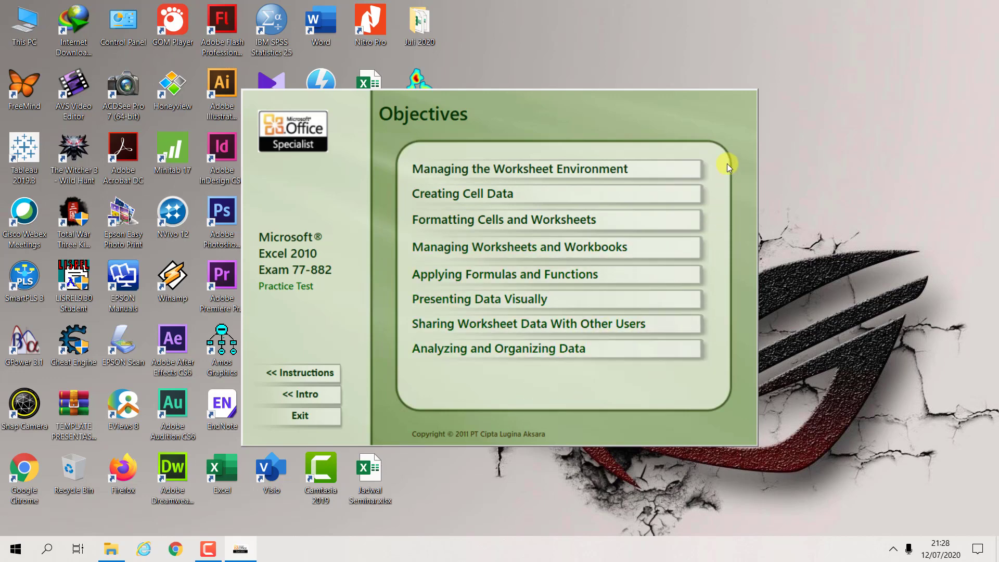
left_click(694, 169)
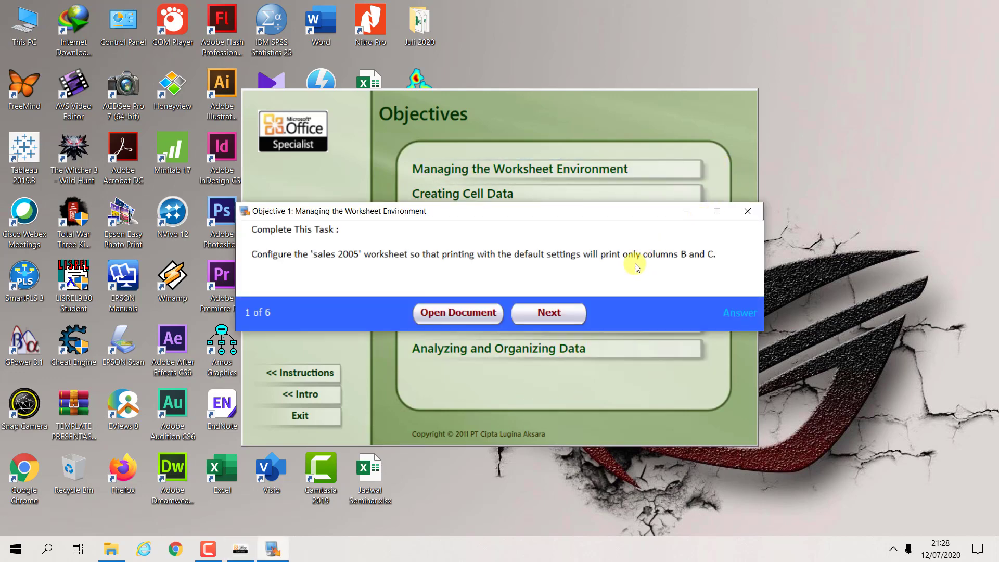
left_click(747, 212)
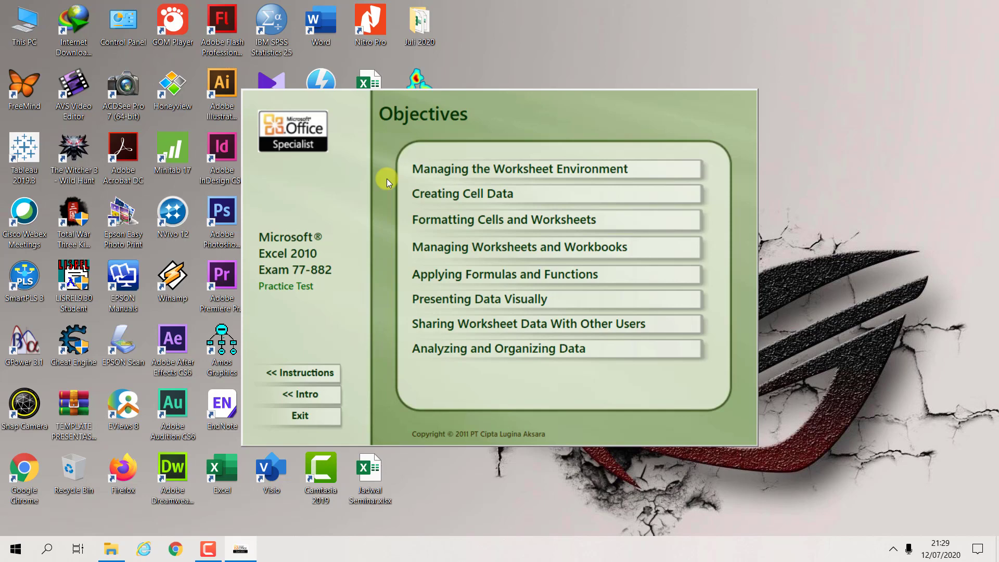
left_click(306, 416)
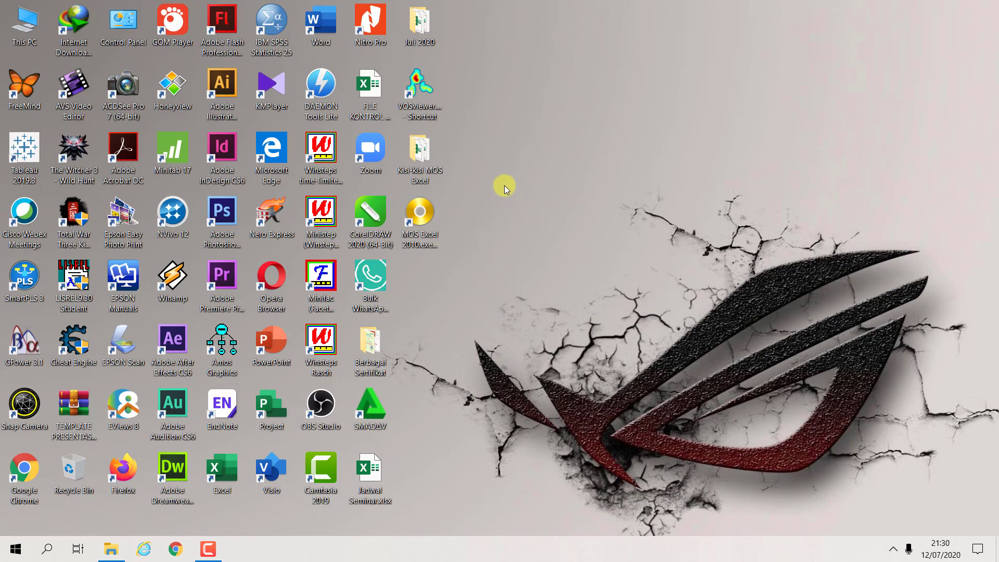
Open the Exam Prep Excel 2010.xlsx workbook from the Kisi-kisi MOS Excel folder on the desktop.
double_click(430, 154)
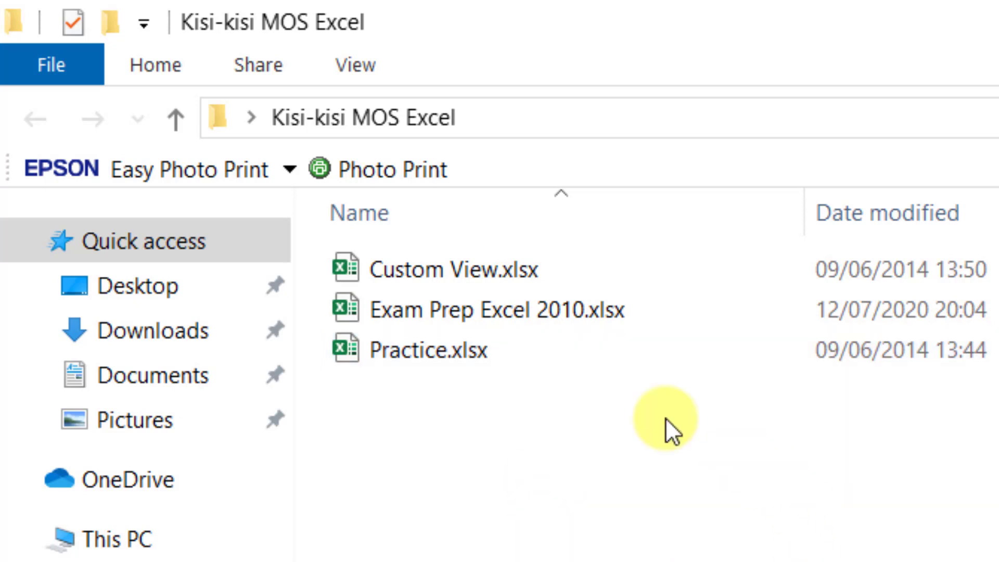
mouse_move(429, 322)
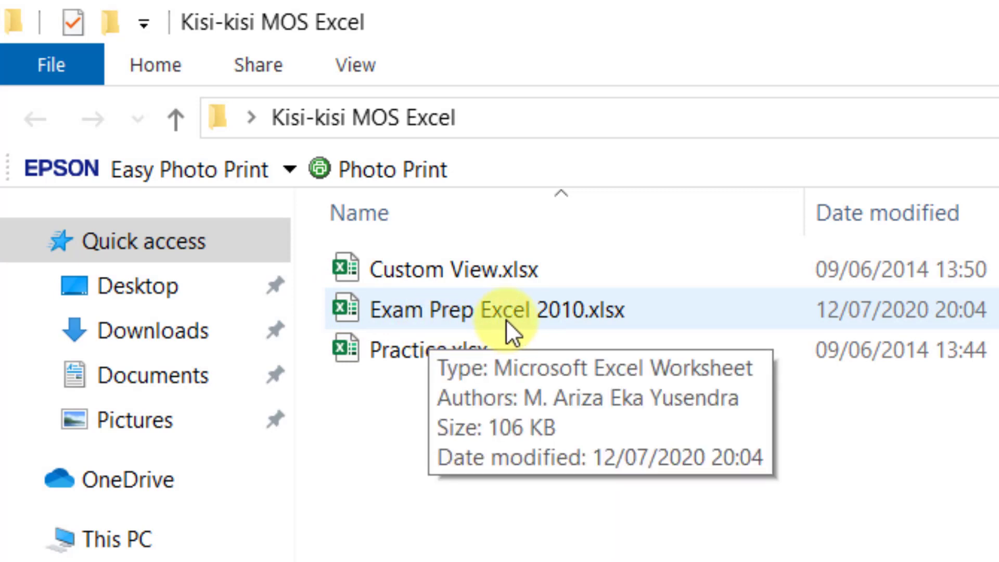
left_click(620, 314)
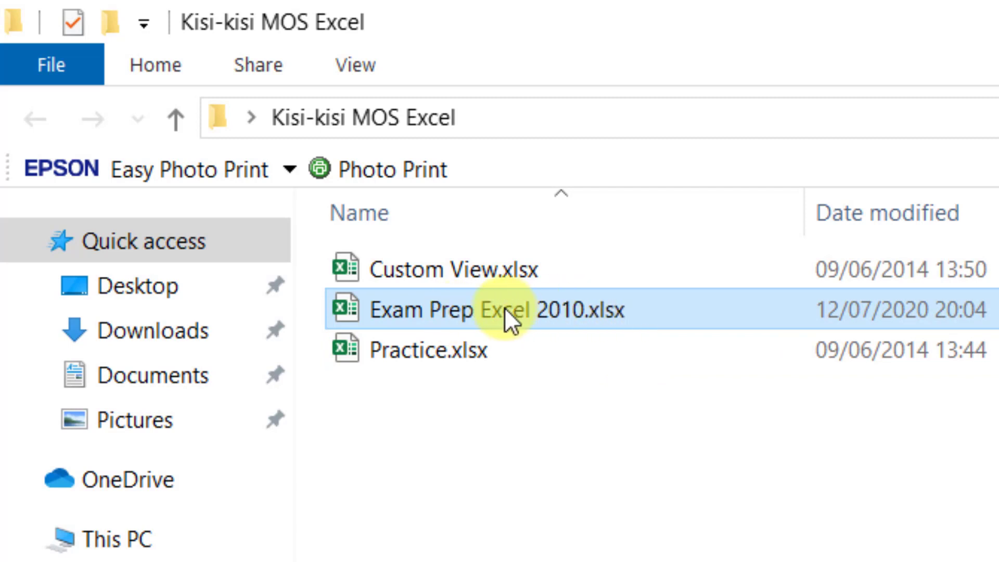
mouse_move(537, 315)
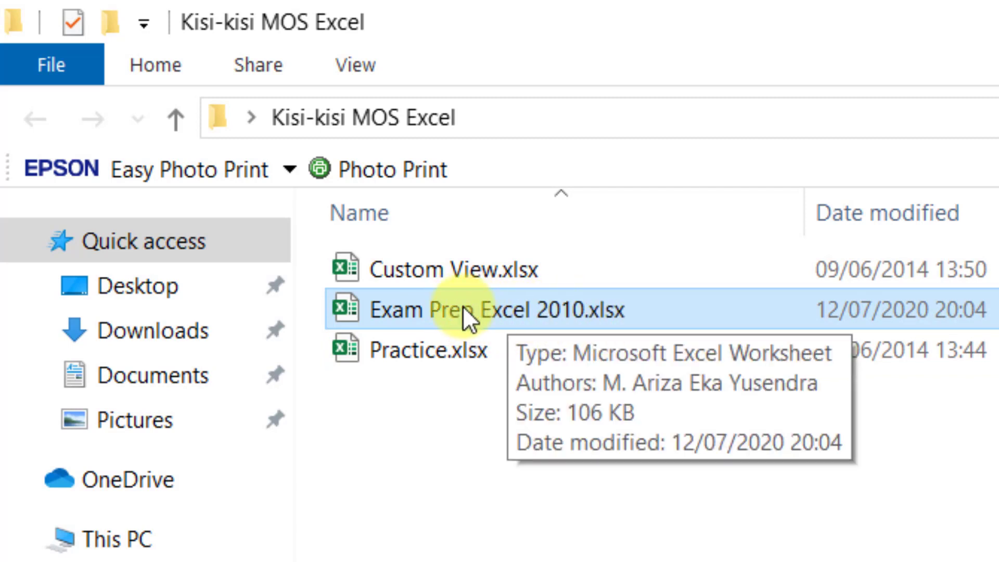
left_click(492, 268)
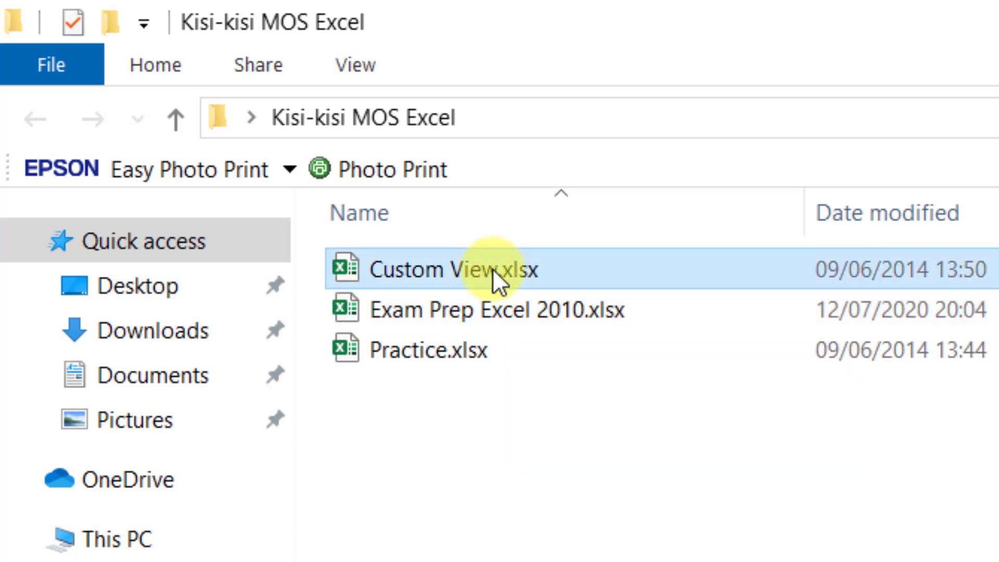
left_click(484, 365)
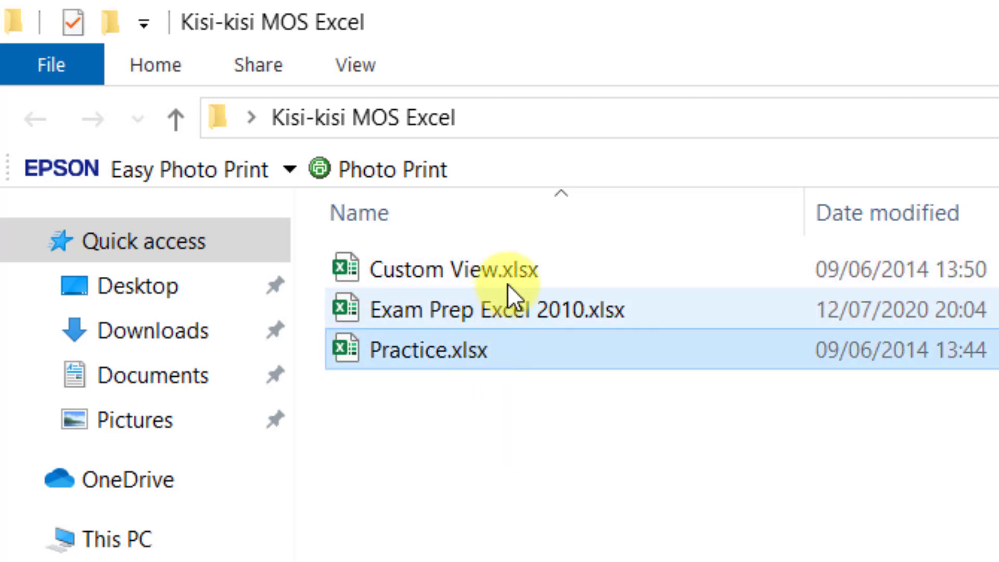
left_click(733, 559)
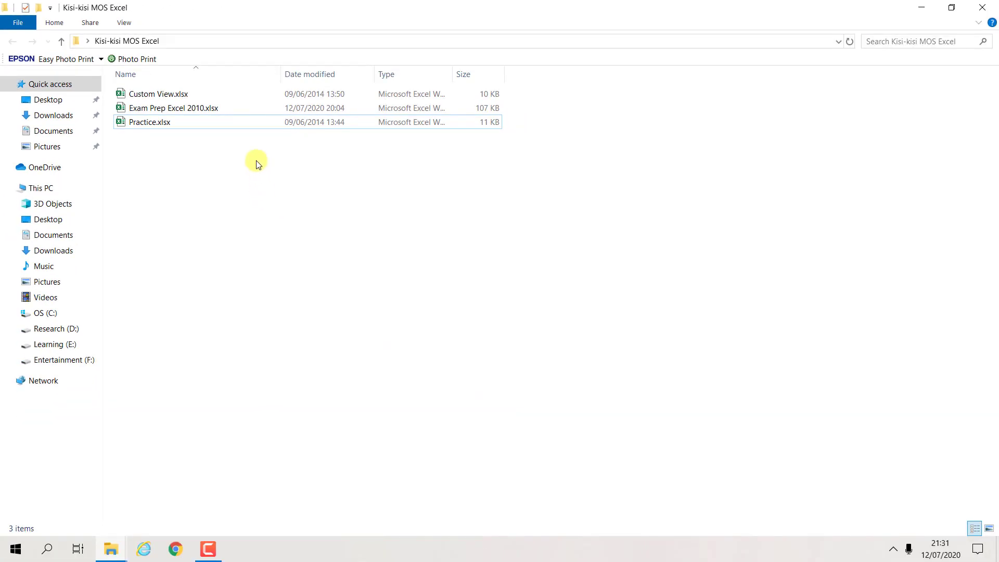
double_click(207, 108)
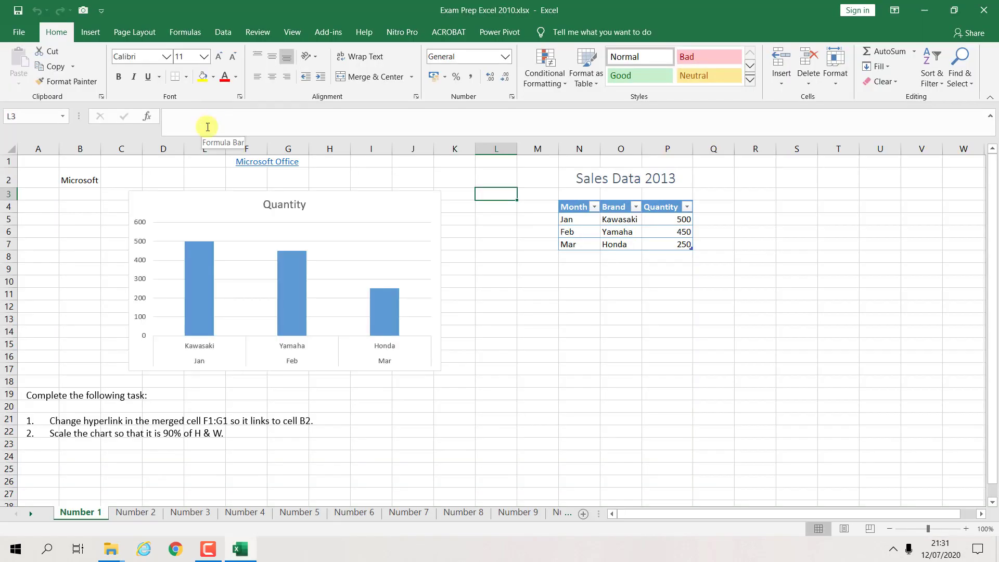
Look through the practice task worksheets up to the last one, Number 19.
left_click(536, 513)
left_click(549, 514)
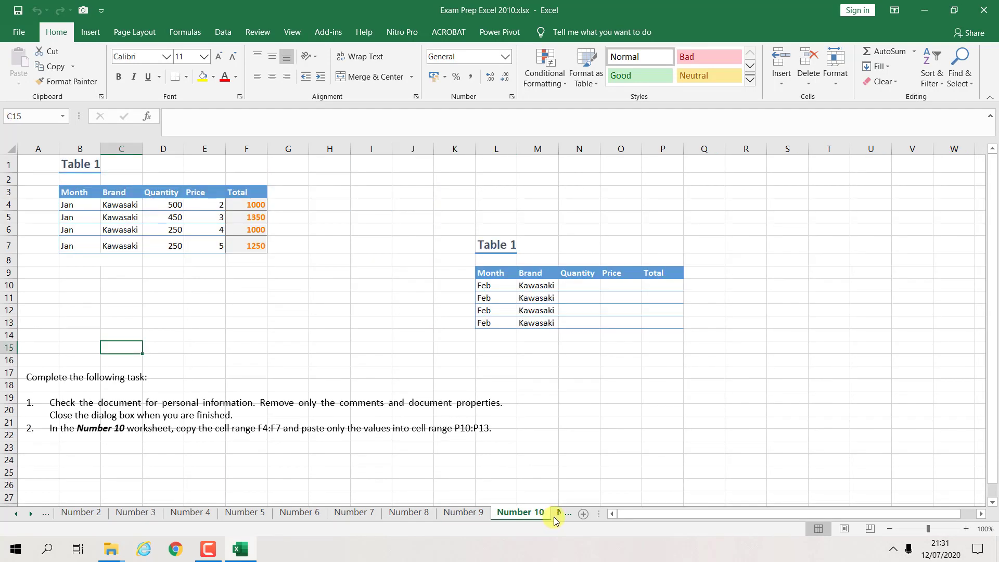
left_click(554, 515)
left_click(556, 515)
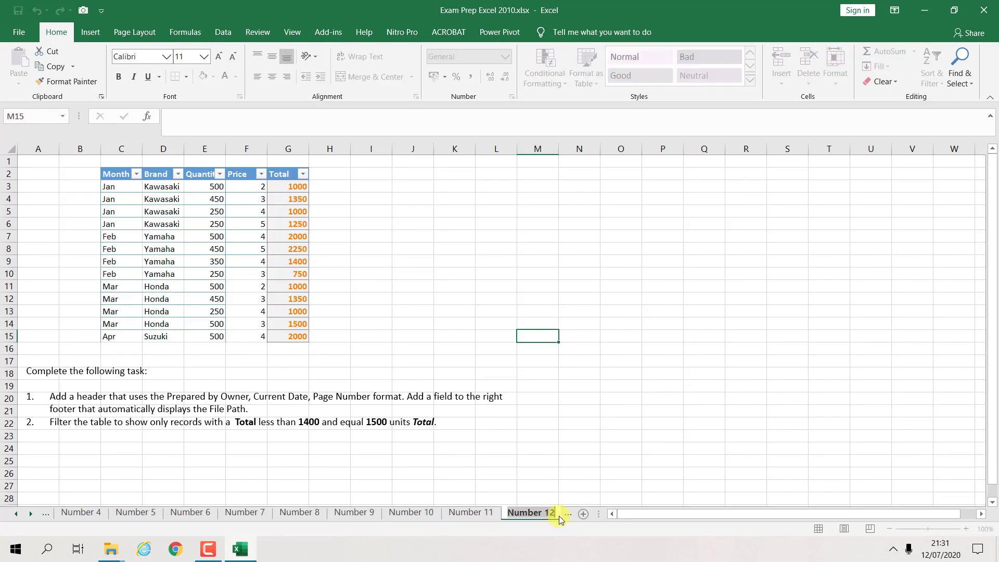
left_click(559, 516)
left_click(562, 517)
left_click(558, 517)
left_click(556, 517)
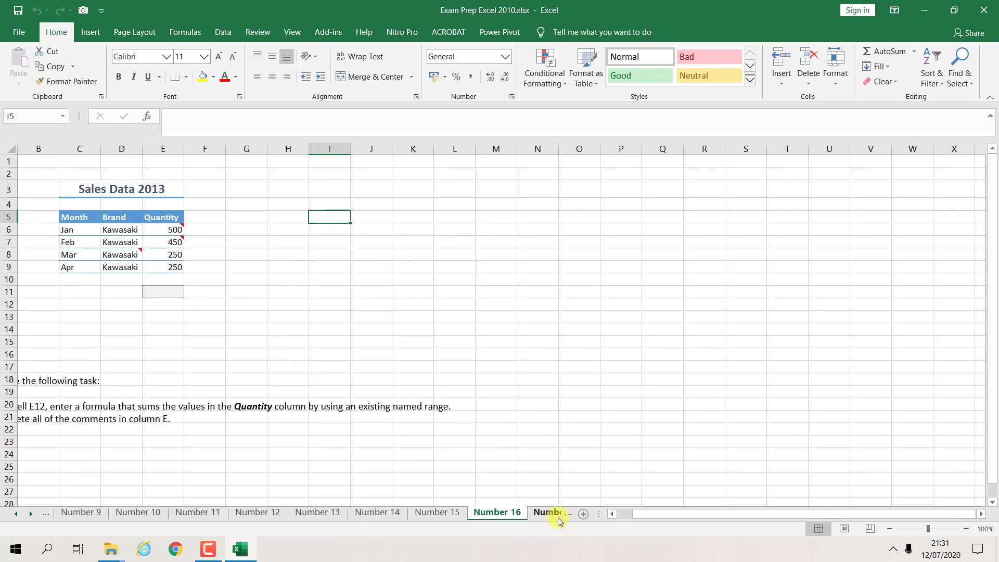
left_click(558, 517)
left_click(558, 517)
left_click(557, 517)
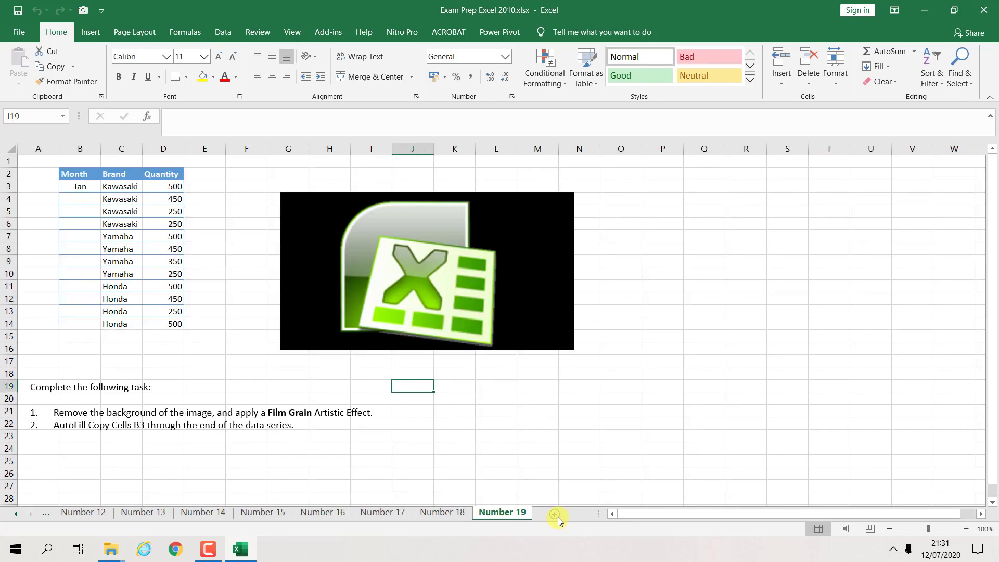
Return to the Number 1 worksheet at the start of the workbook.
left_click(14, 514)
left_click(15, 514)
left_click(16, 515)
left_click(15, 515)
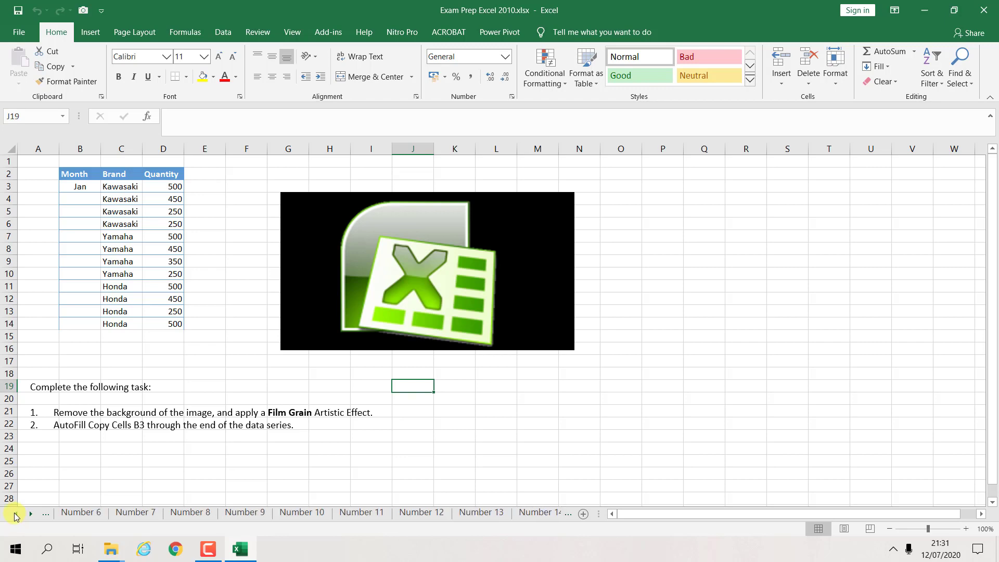
left_click(15, 515)
left_click(14, 515)
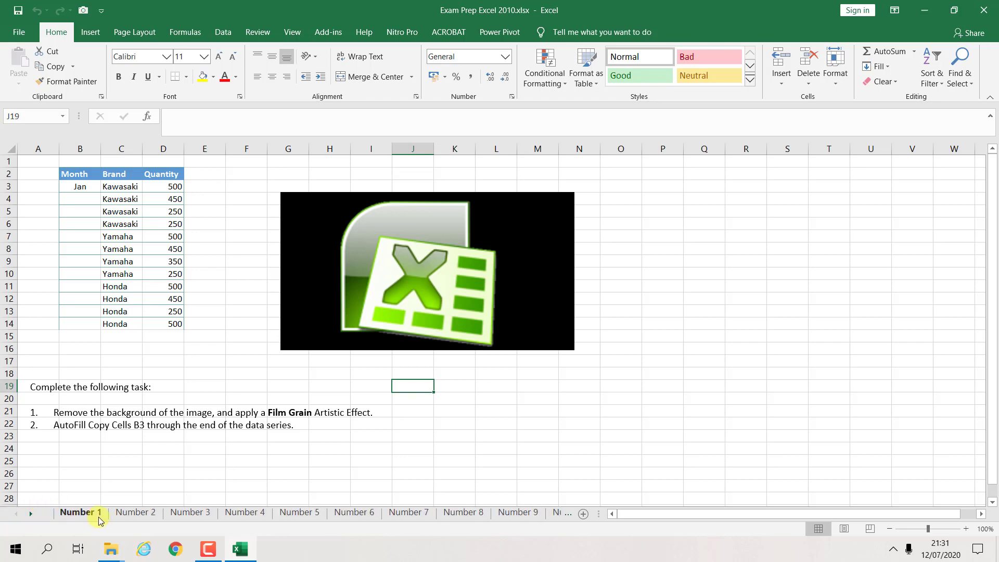
left_click(92, 513)
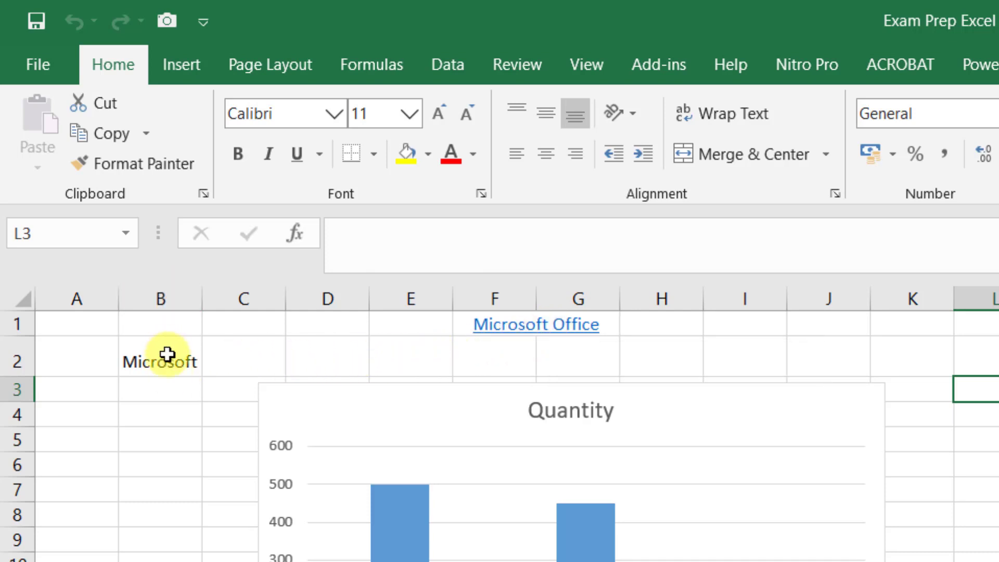
Test where the Microsoft Office hyperlink in merged cell F1:G1 leads, and dismiss any resulting message.
left_click(479, 335)
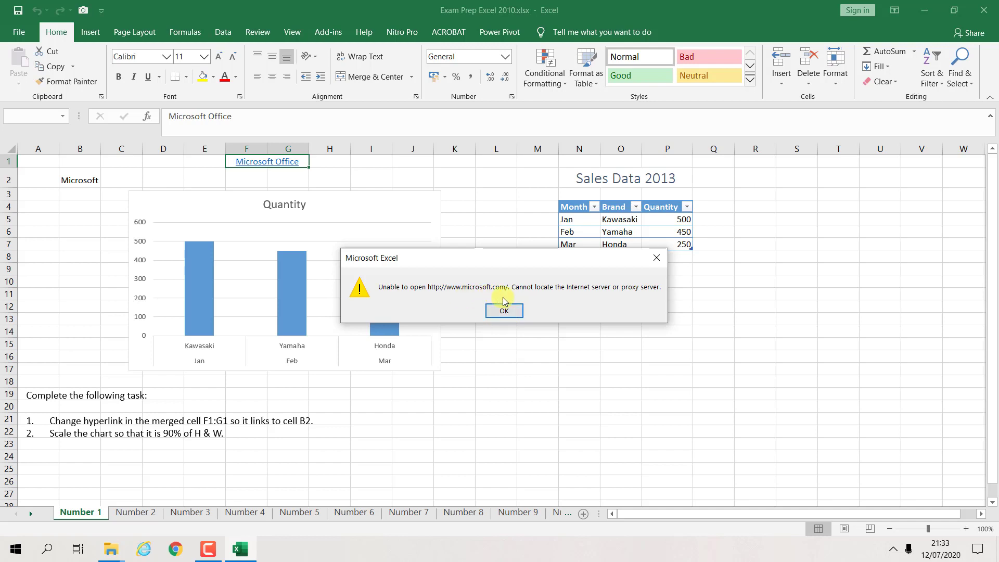
left_click(508, 317)
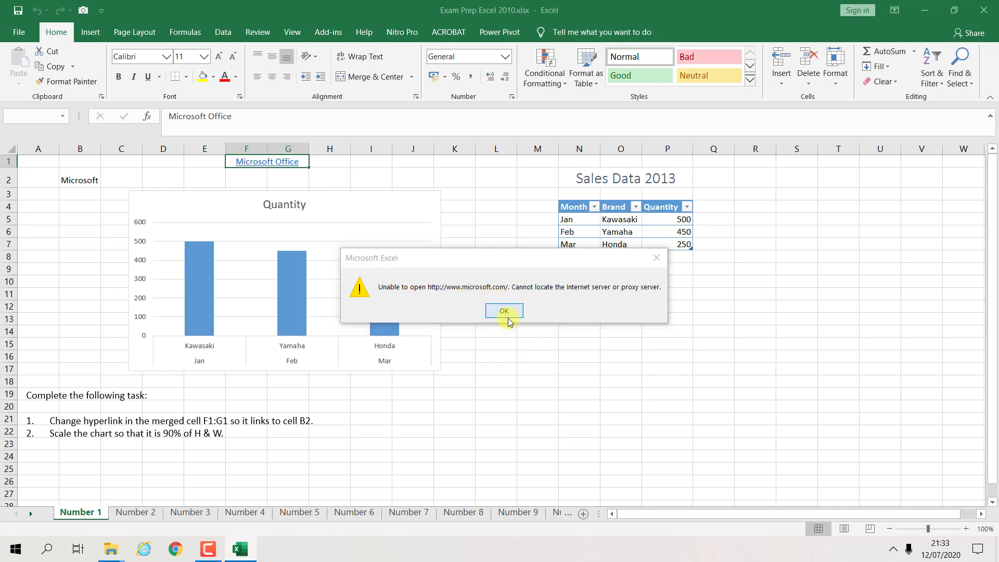
left_click(282, 168)
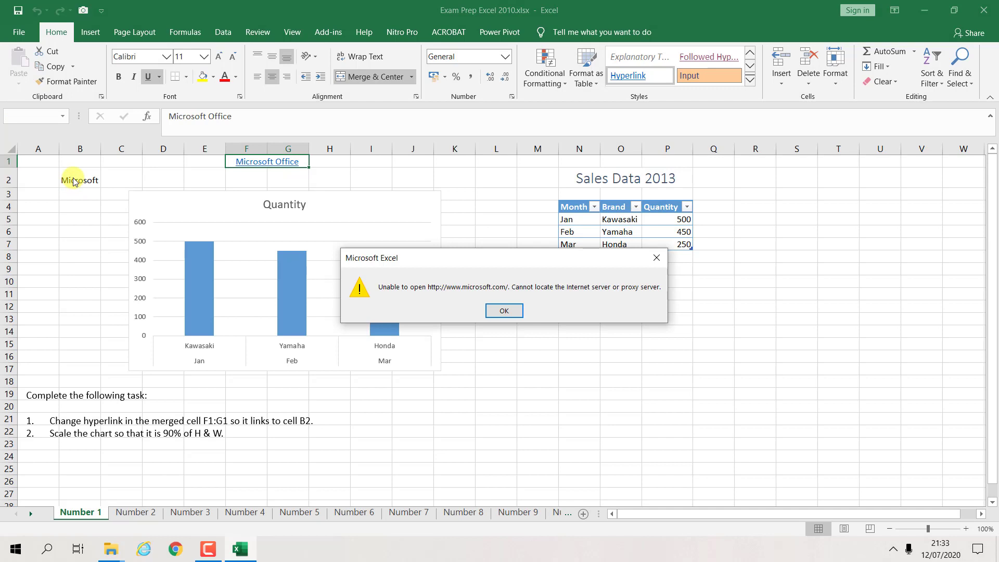
left_click(492, 310)
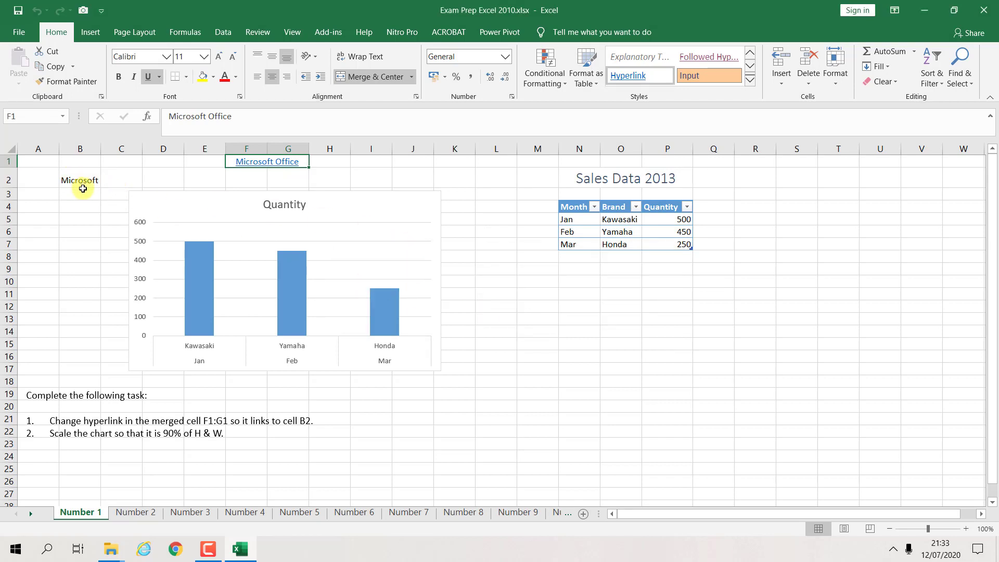
left_click(501, 287)
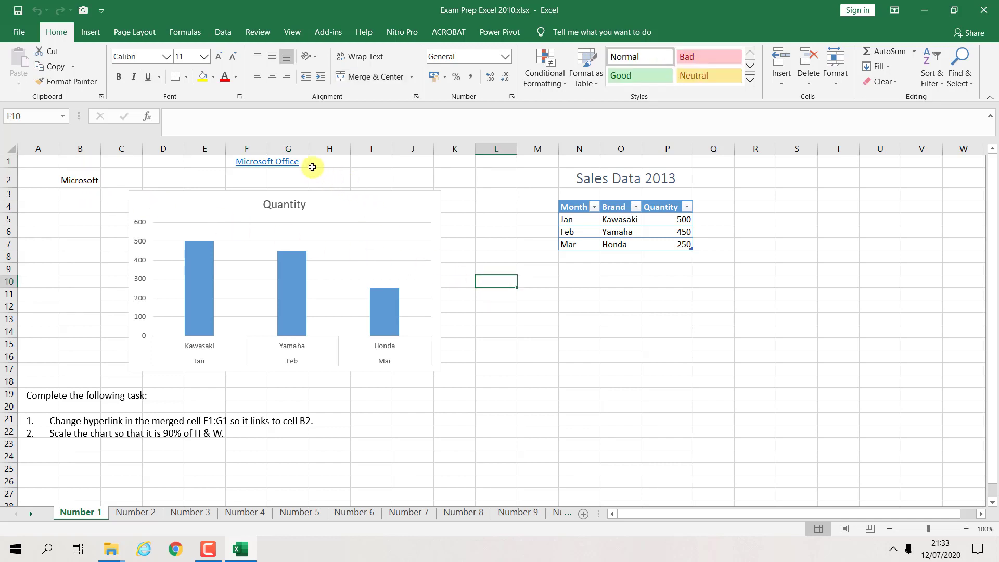
Edit the Microsoft Office hyperlink in merged cell F1:G1 so it links to cell B2 in this document.
right_click(248, 166)
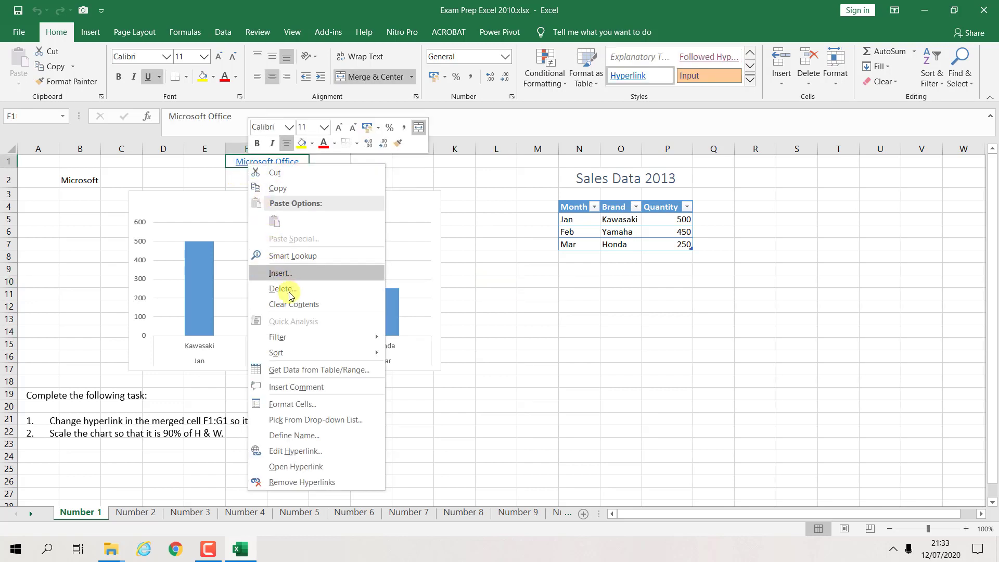
left_click(325, 450)
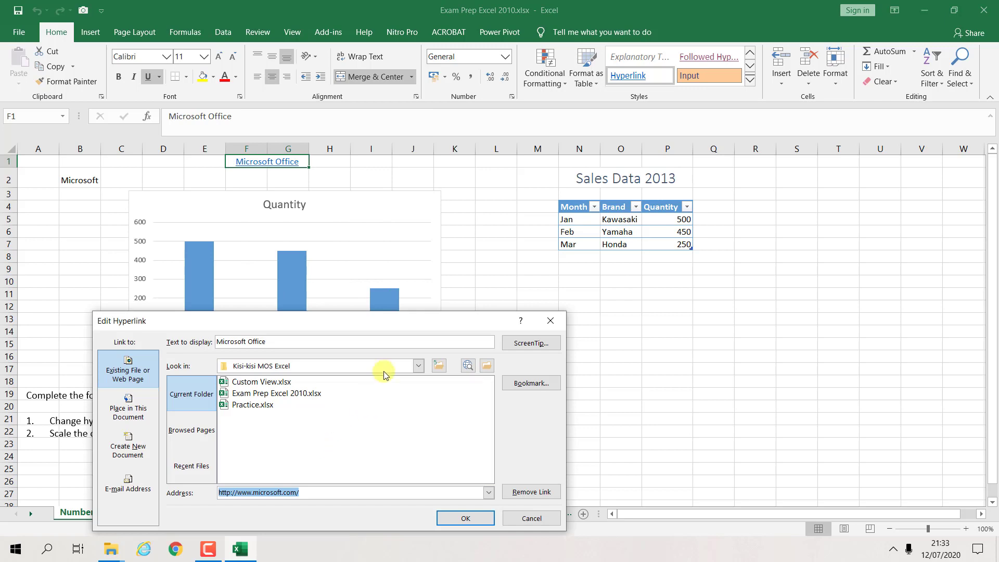
left_click_drag(377, 320, 525, 174)
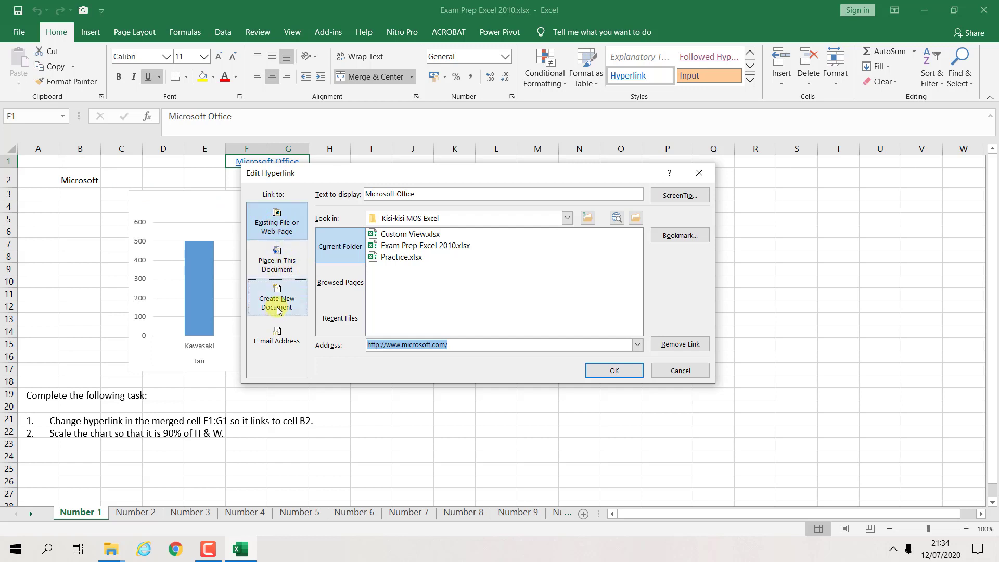
left_click(281, 271)
left_click_drag(334, 228, 305, 231)
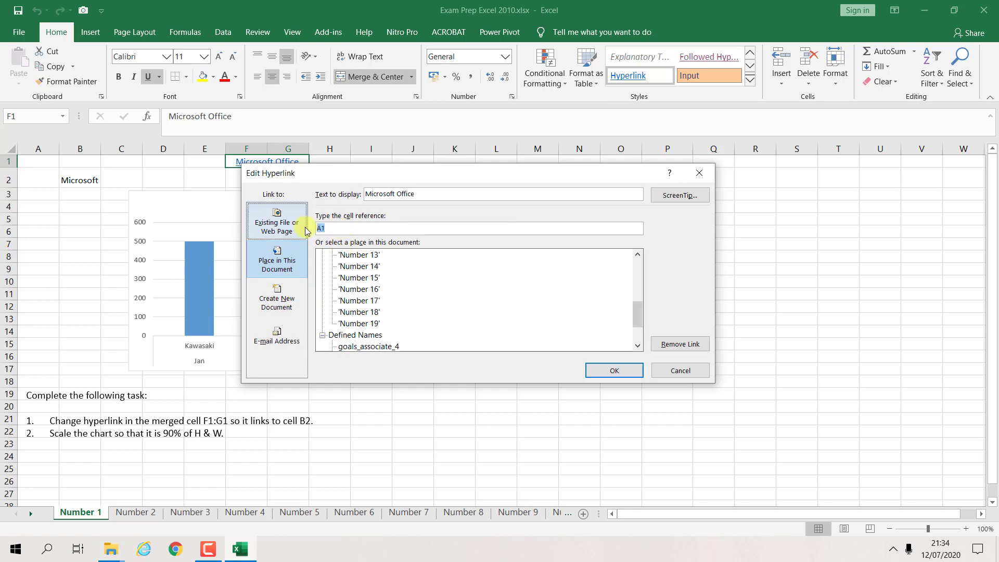
type("B2")
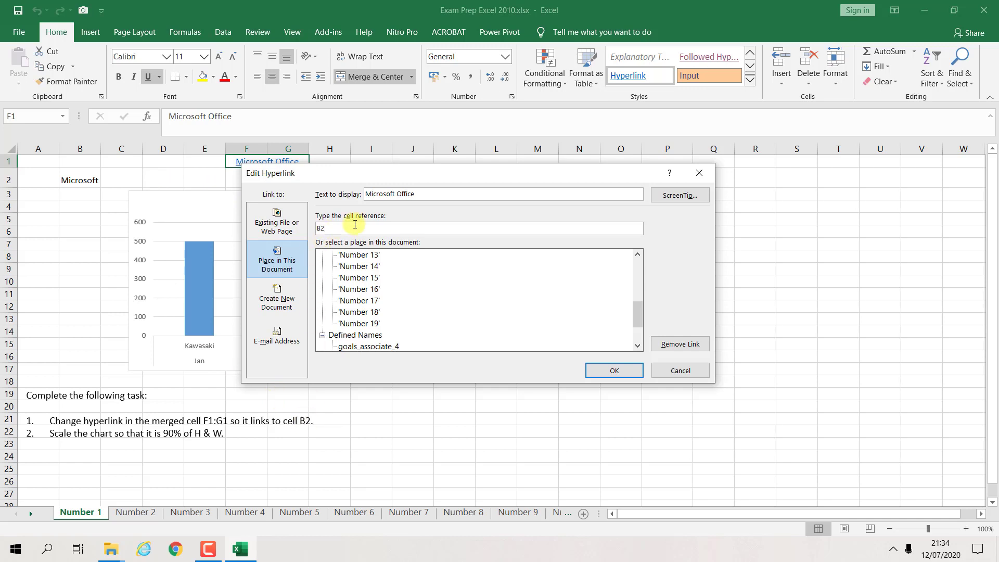
left_click(603, 371)
Follow the edited Microsoft Office hyperlink twice from other cells to check its target, and deselect the cell.
left_click(471, 336)
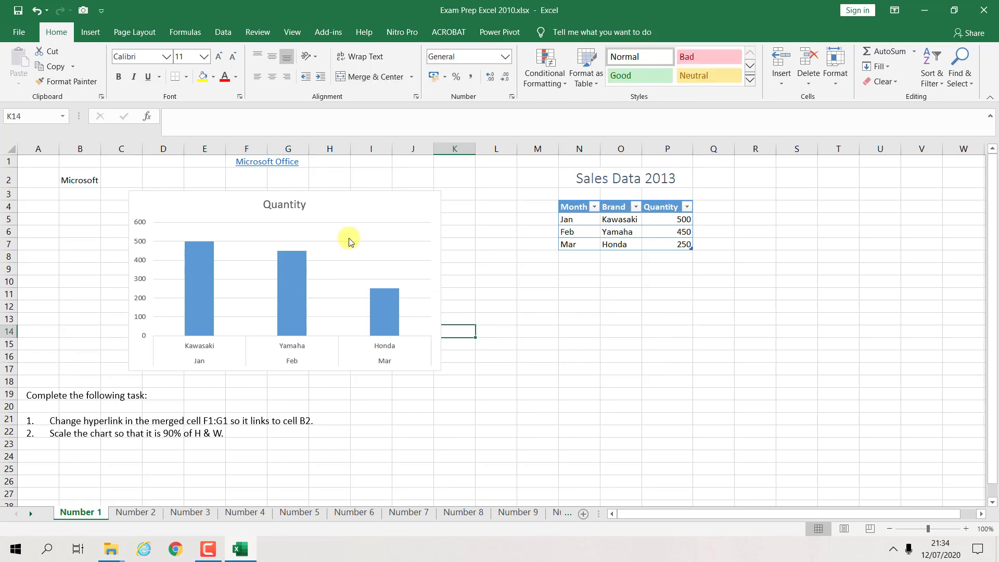
left_click(257, 161)
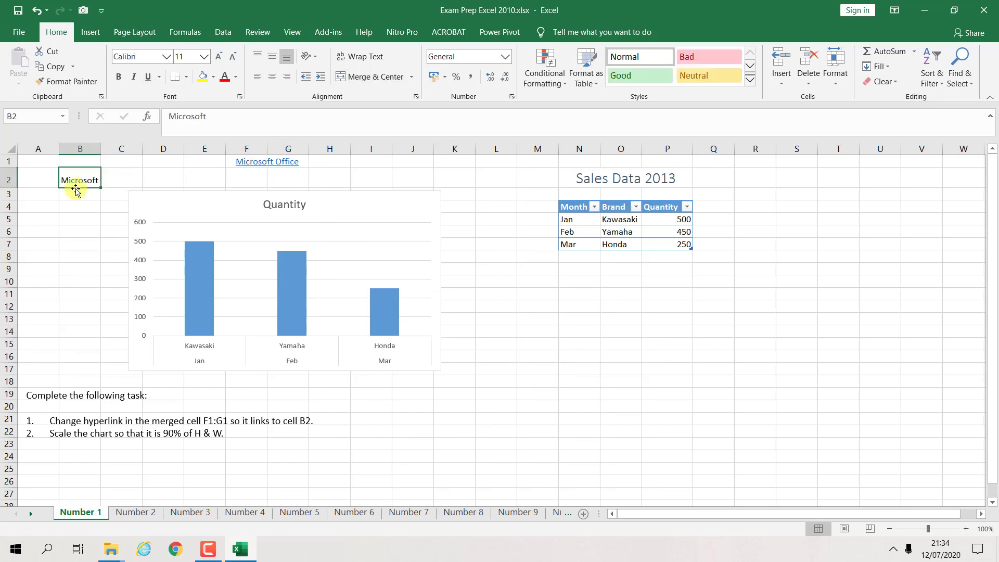
left_click(329, 177)
left_click(276, 163)
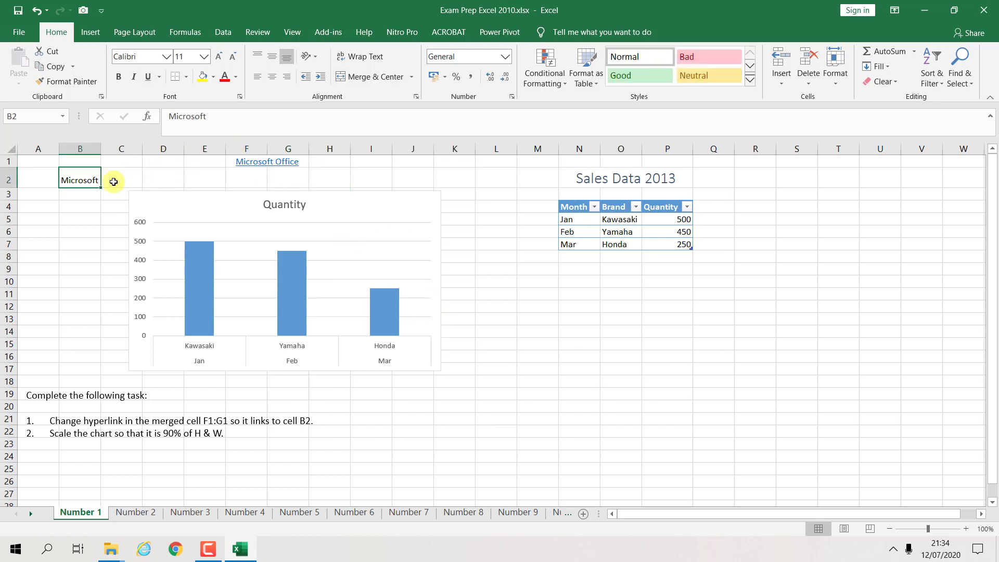
left_click(446, 175)
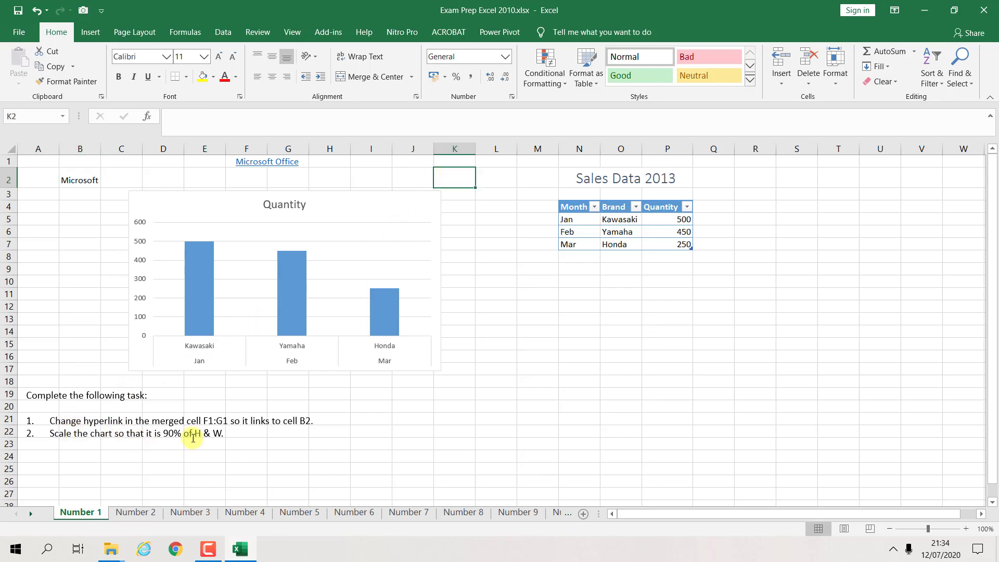
left_click(521, 255)
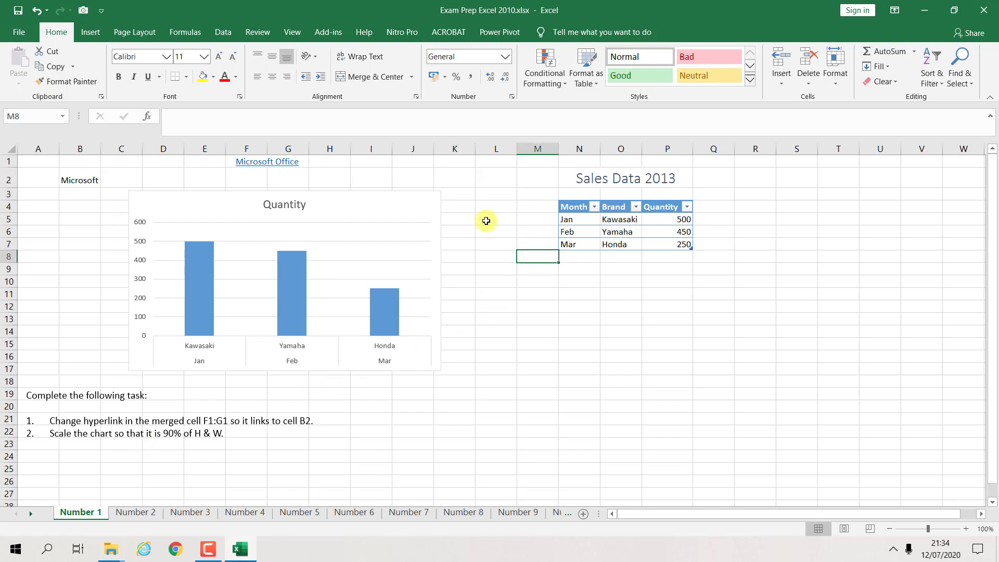
Scale the Quantity chart to 90% height and 90% width, lock its aspect ratio, and close the chart formatting options.
double_click(427, 206)
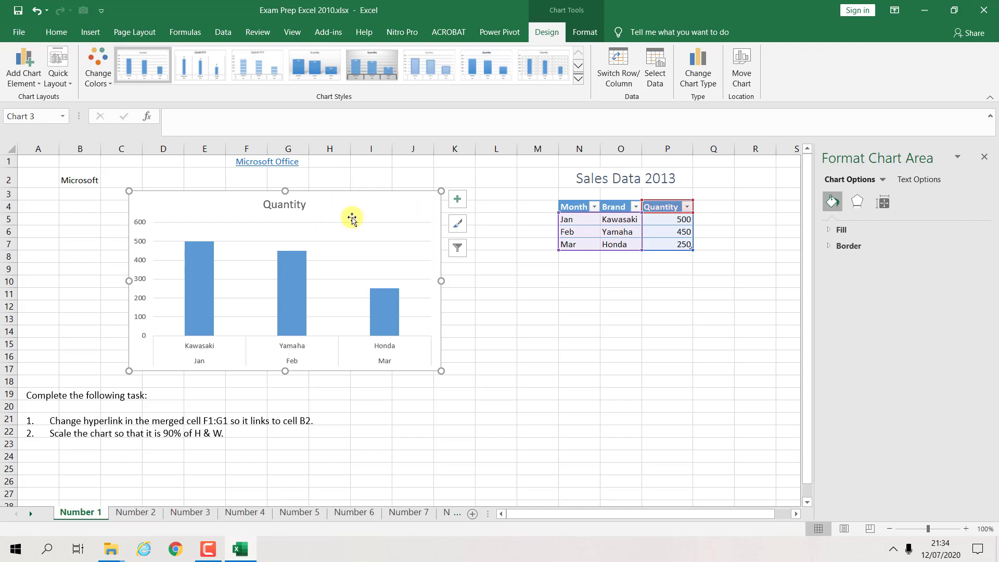
left_click(879, 208)
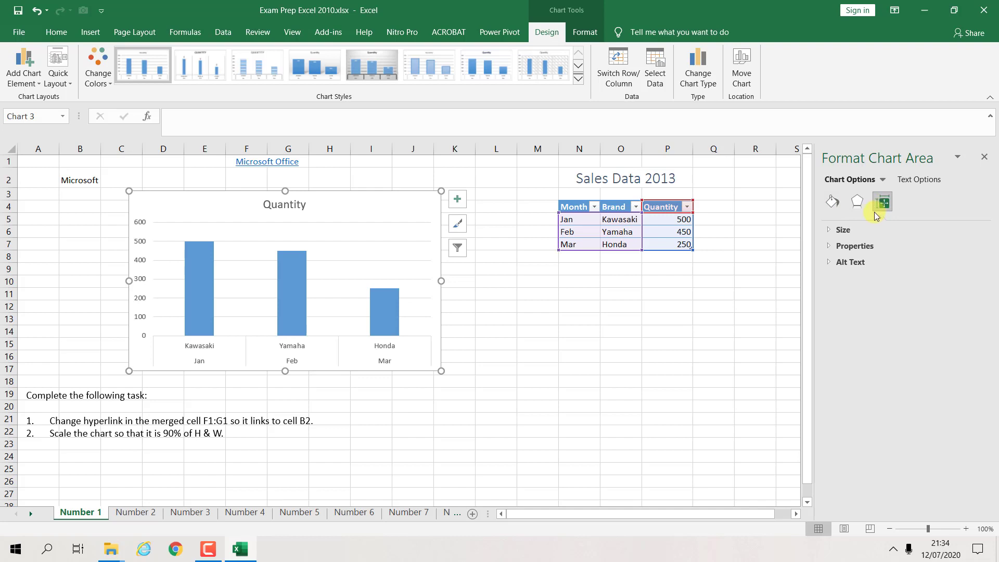
left_click(828, 235)
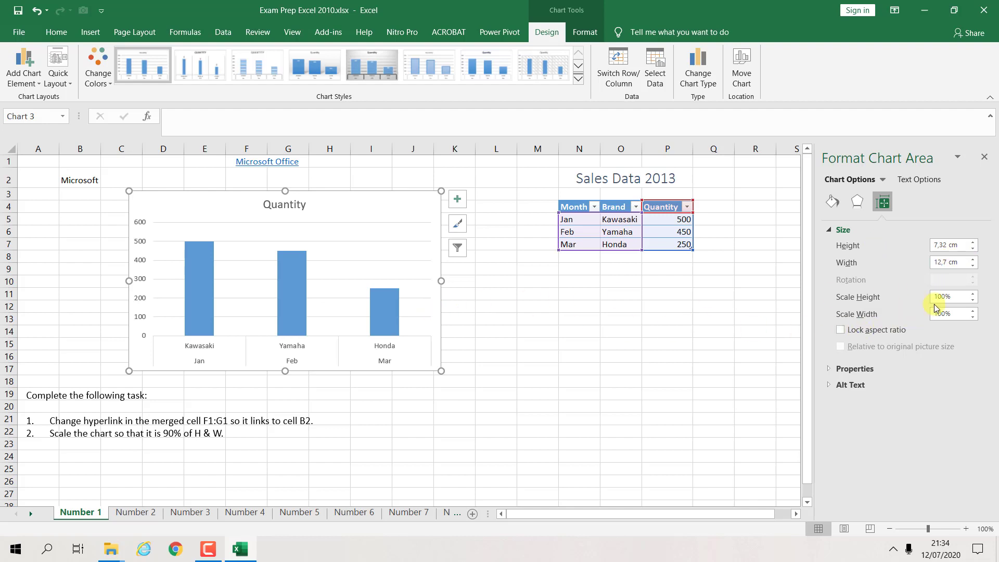
left_click_drag(958, 297, 915, 300)
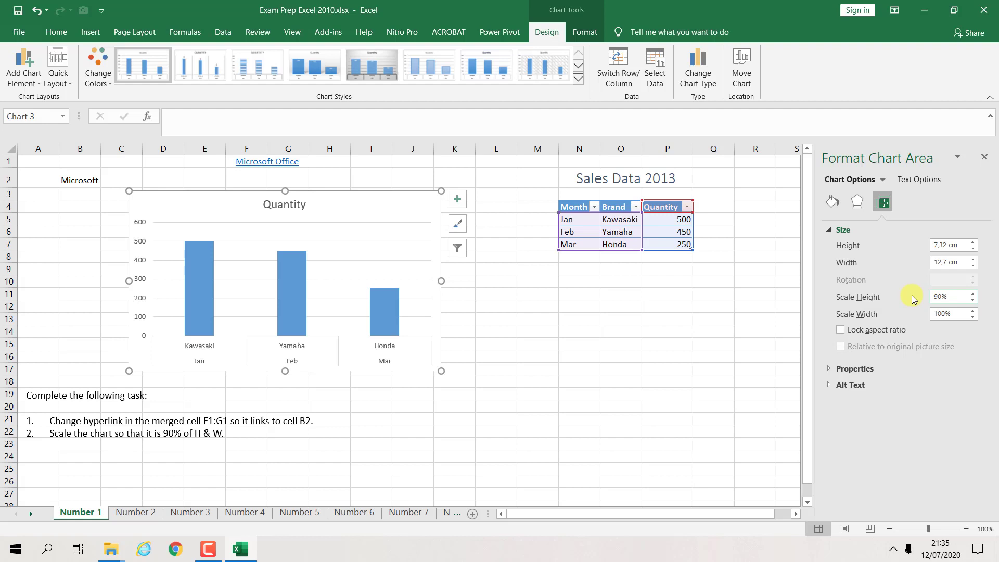
type("90%")
left_click_drag(959, 313, 904, 314)
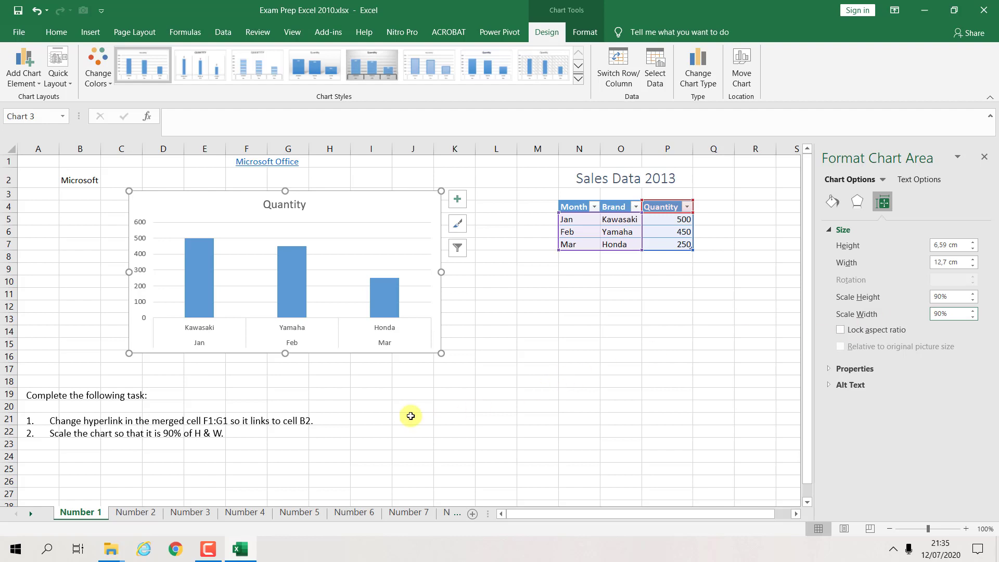
left_click(862, 337)
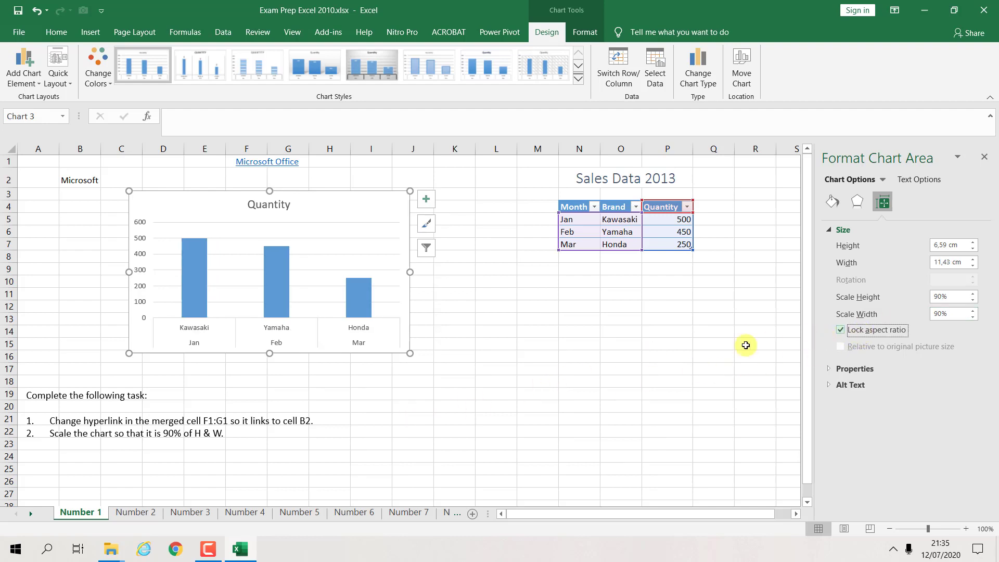
left_click(983, 159)
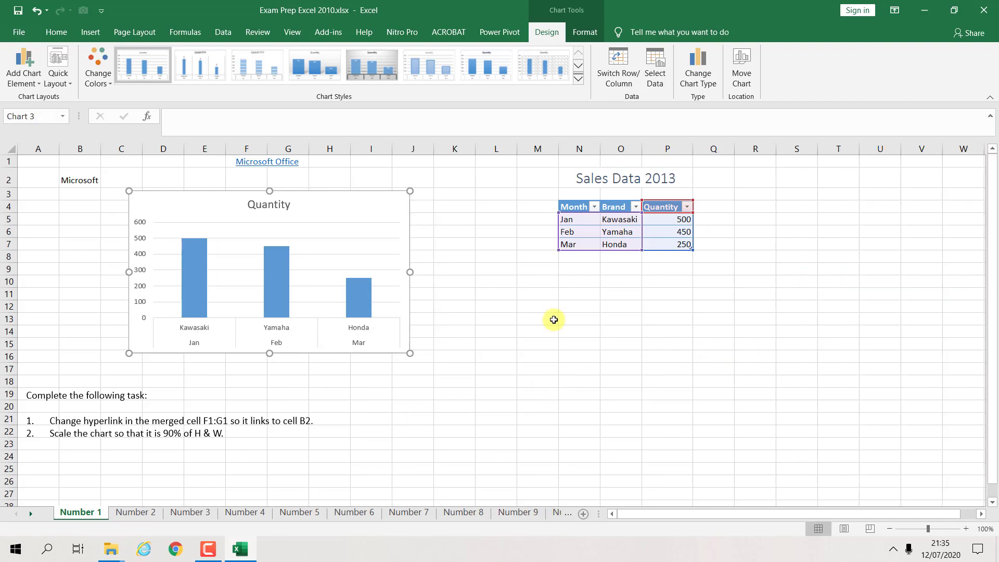
left_click(548, 318)
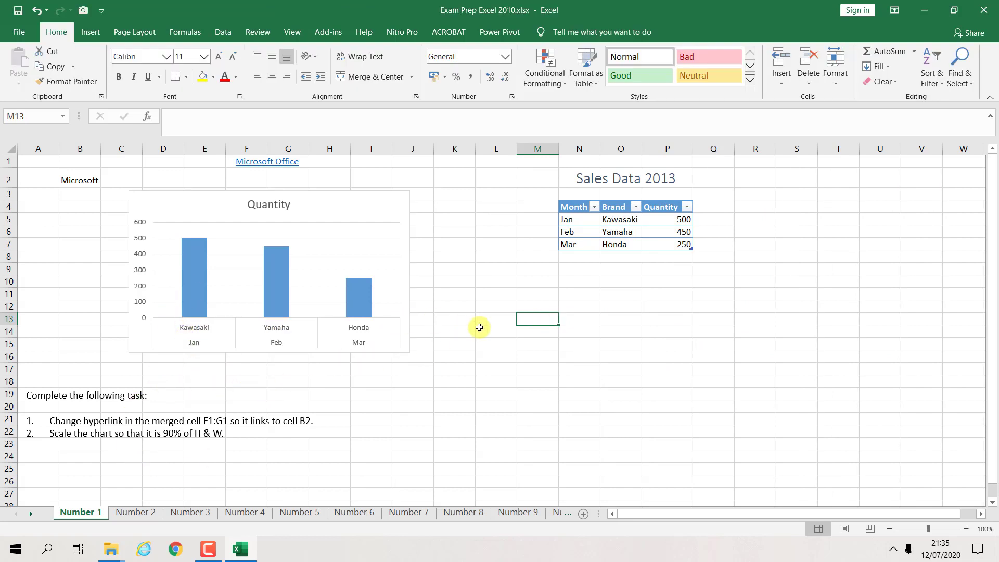
left_click(479, 327)
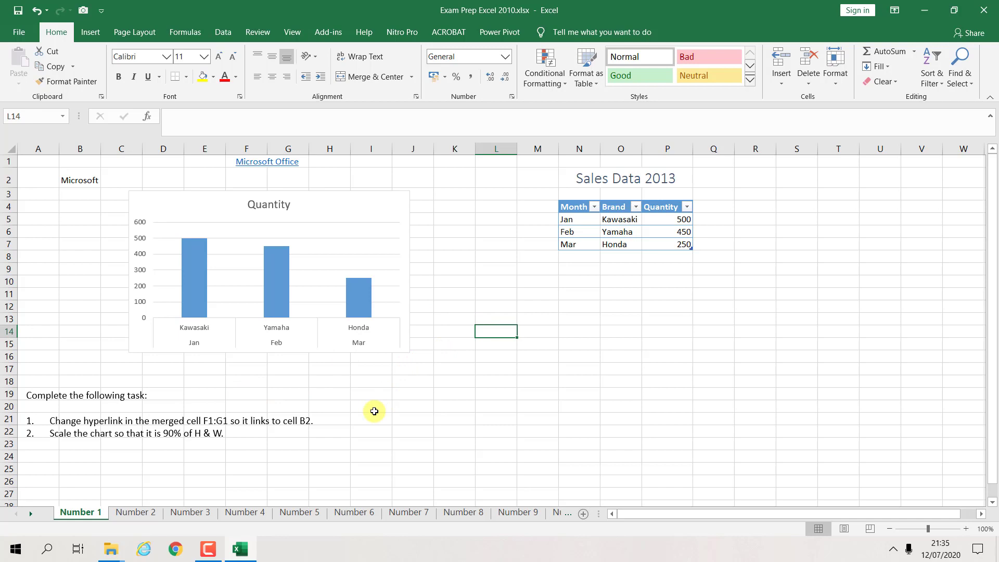
Switch to the Number 2 worksheet and clear the selected range by selecting empty cell H4.
left_click(143, 512)
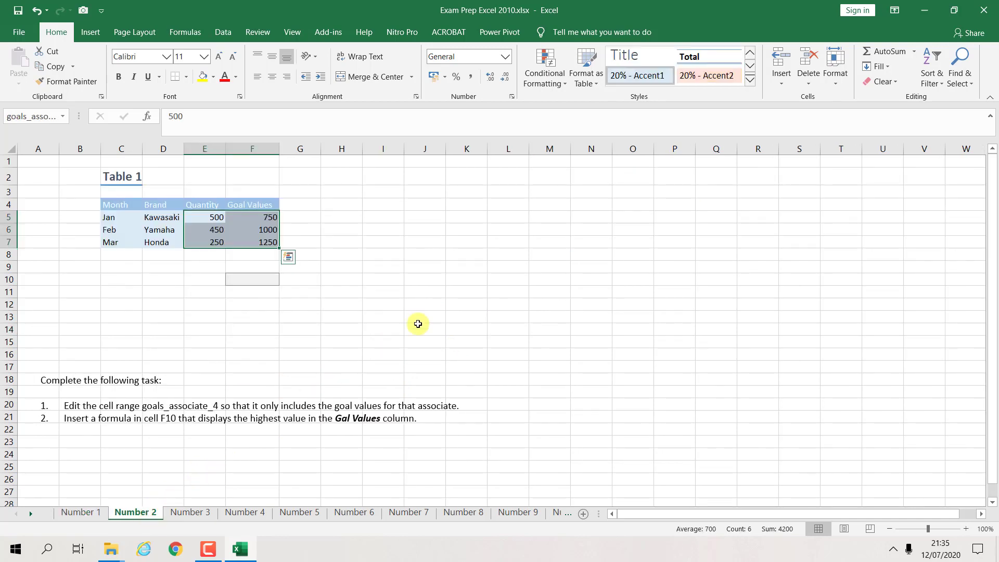
left_click(441, 304)
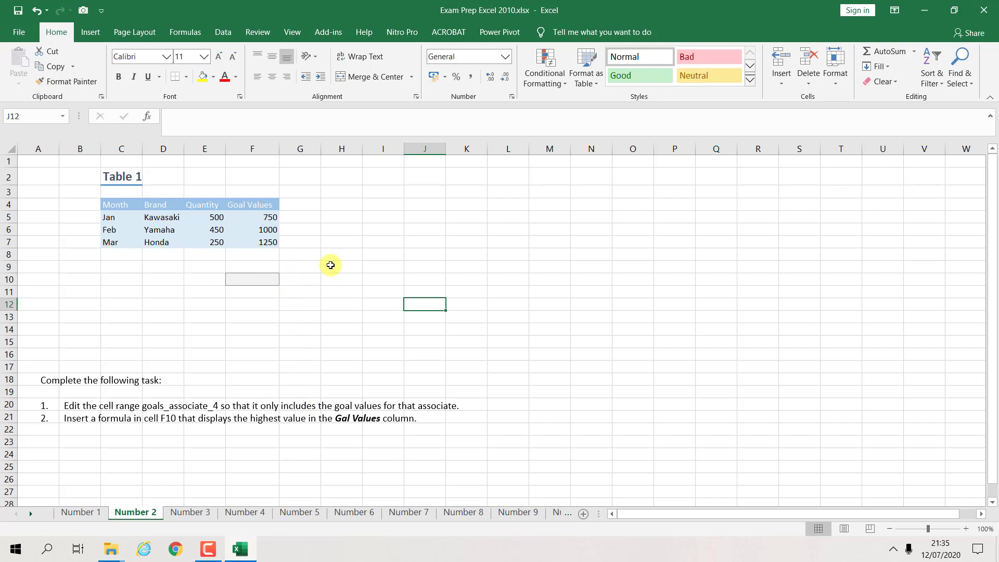
left_click(341, 202)
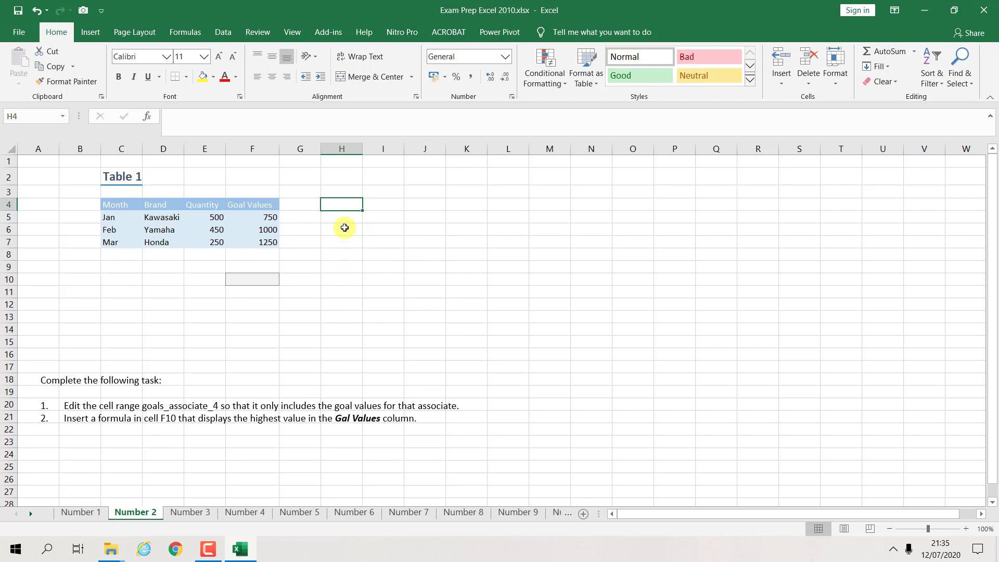
left_click_drag(339, 190, 517, 339)
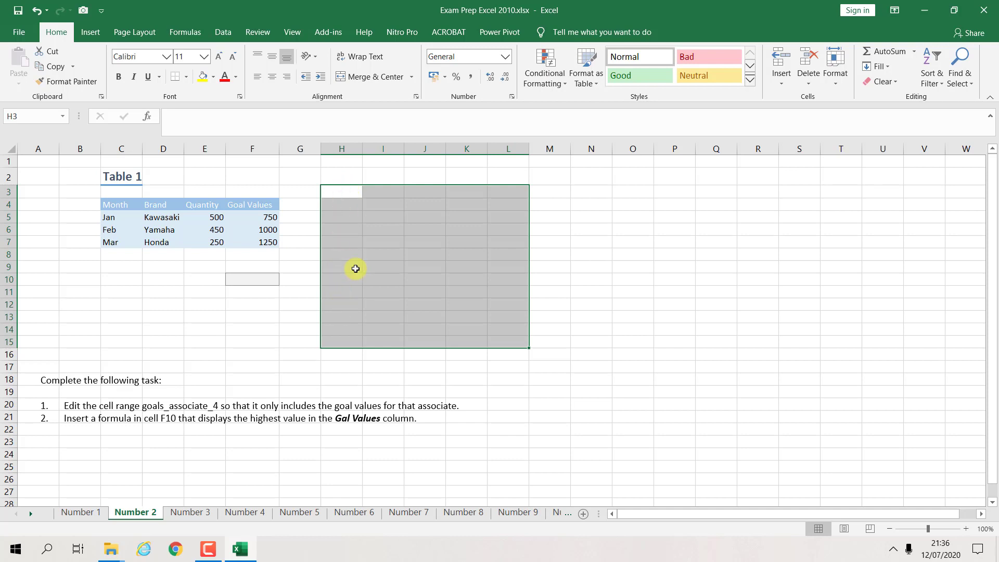
left_click(352, 267)
left_click(350, 213)
left_click(345, 201)
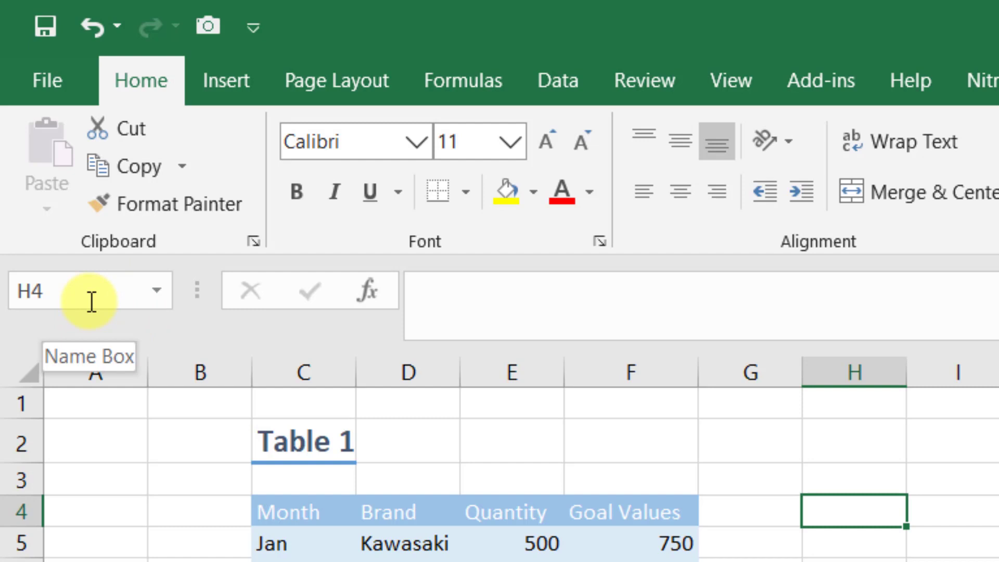
Check which cells the named range goals_associate_4 covers, and deselect it.
left_click(158, 287)
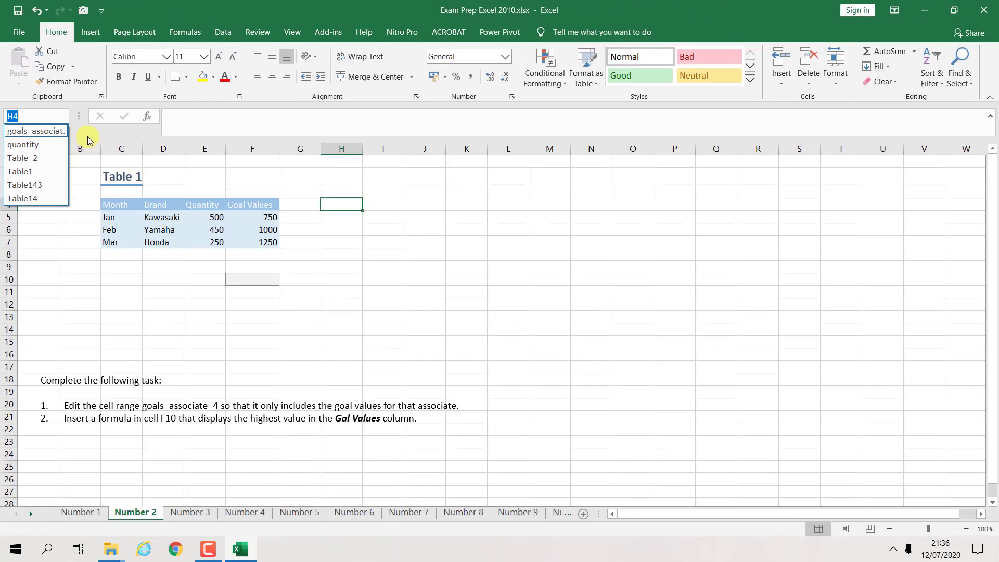
left_click(87, 139)
left_click(64, 116)
left_click(55, 134)
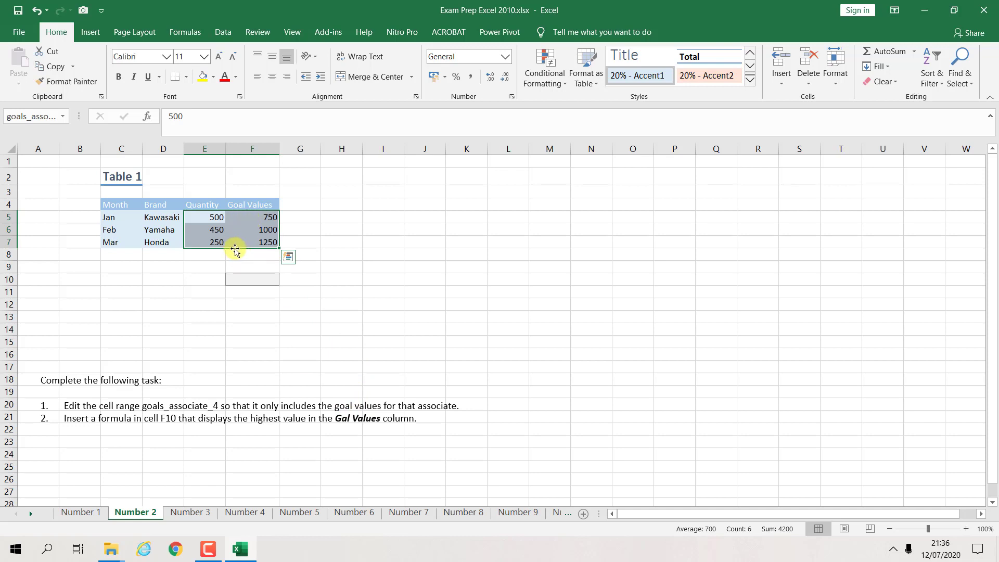
left_click(226, 193)
Edit the named range goals_associate_4 so it refers only to the Goal Values cells F5:F7 on sheet Number 2.
left_click(194, 36)
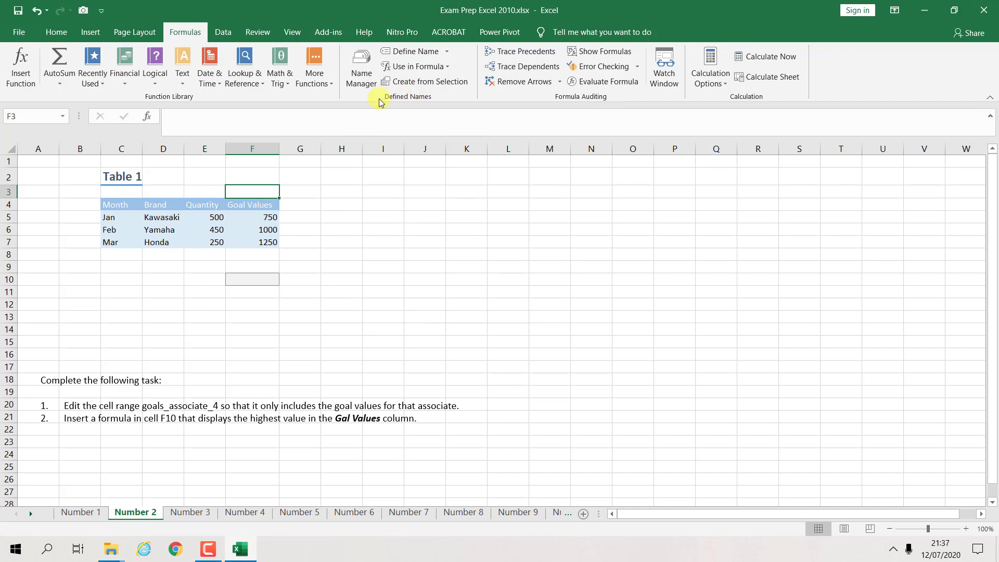
left_click(367, 72)
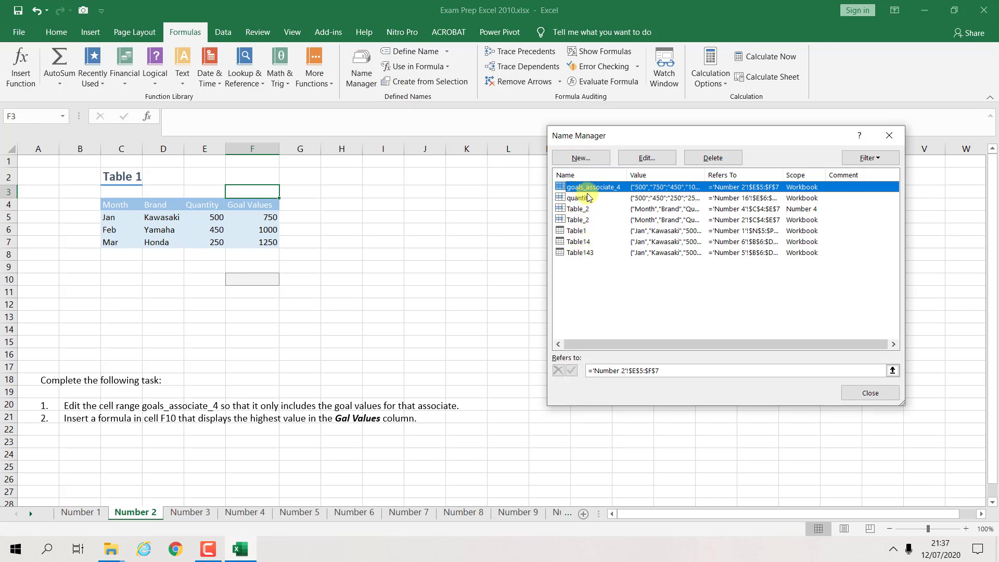
left_click(606, 198)
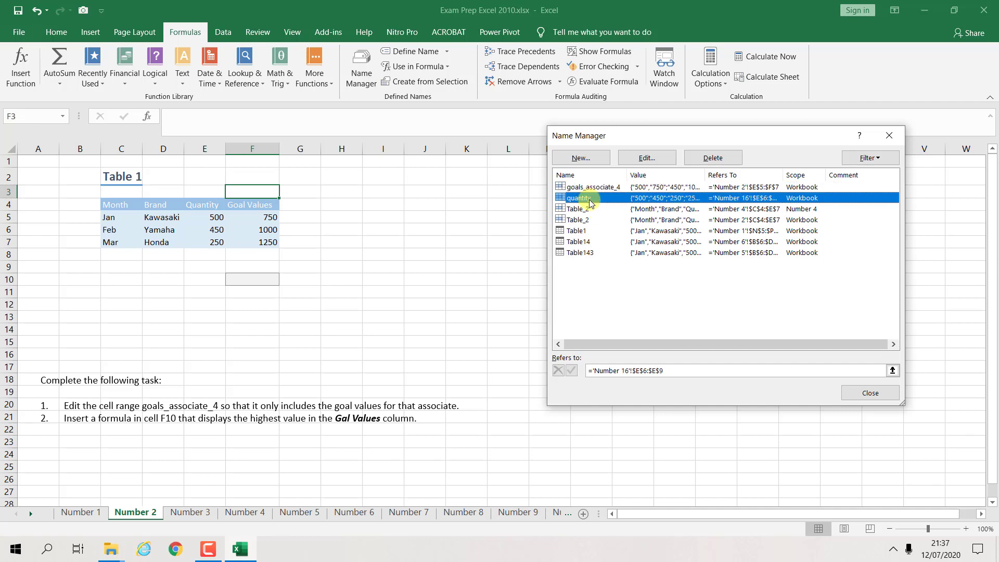
left_click(590, 188)
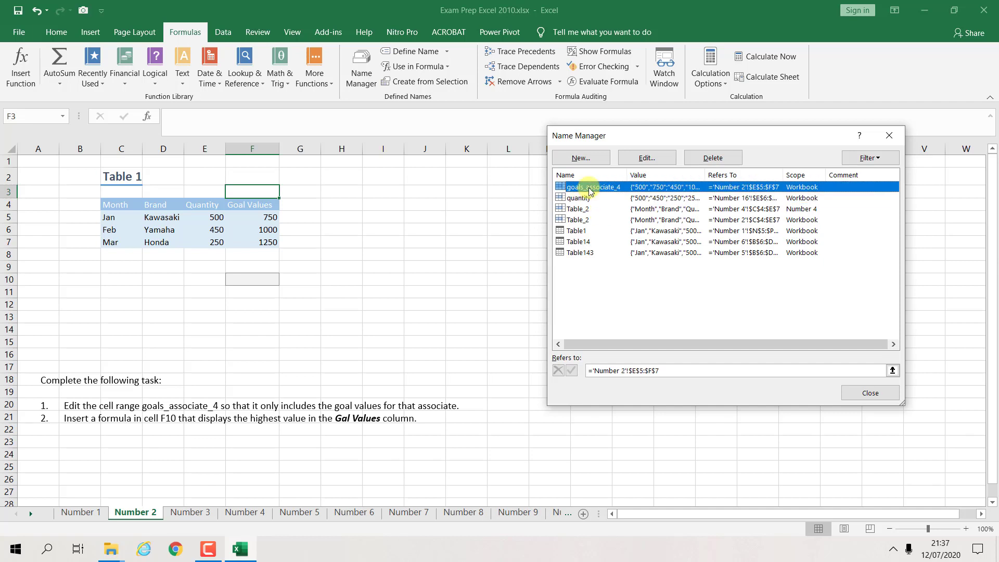
left_click(646, 160)
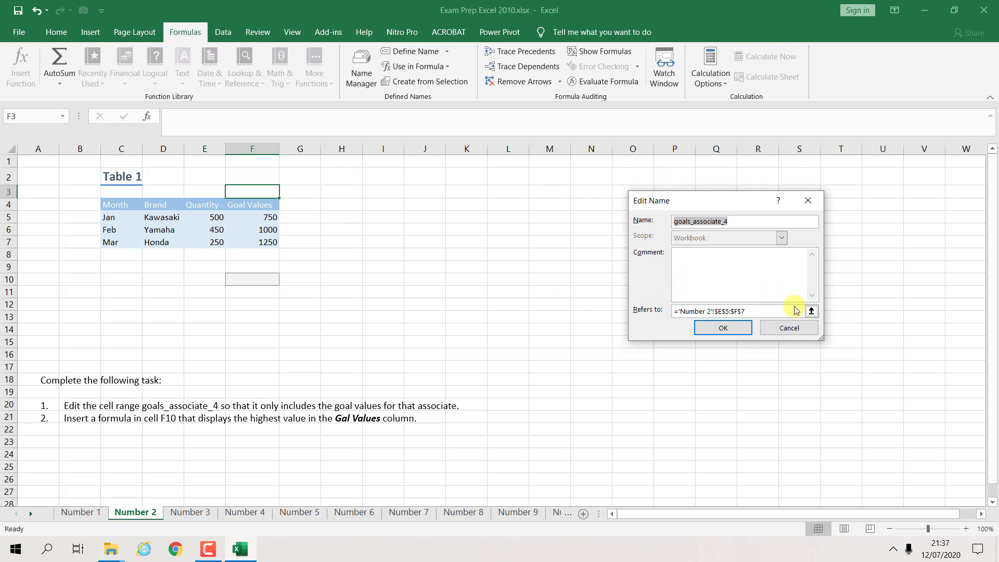
left_click(811, 311)
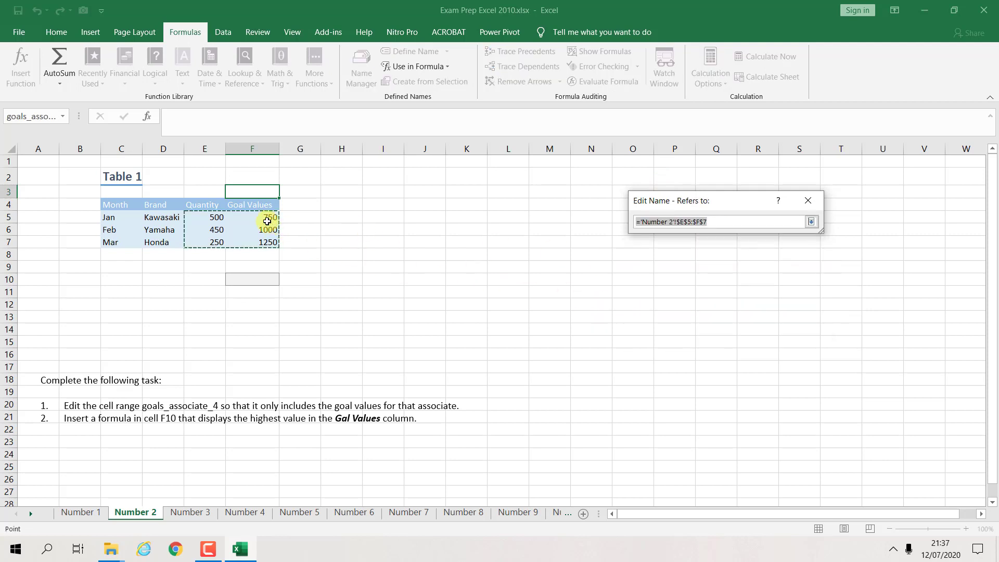
left_click_drag(264, 215, 261, 241)
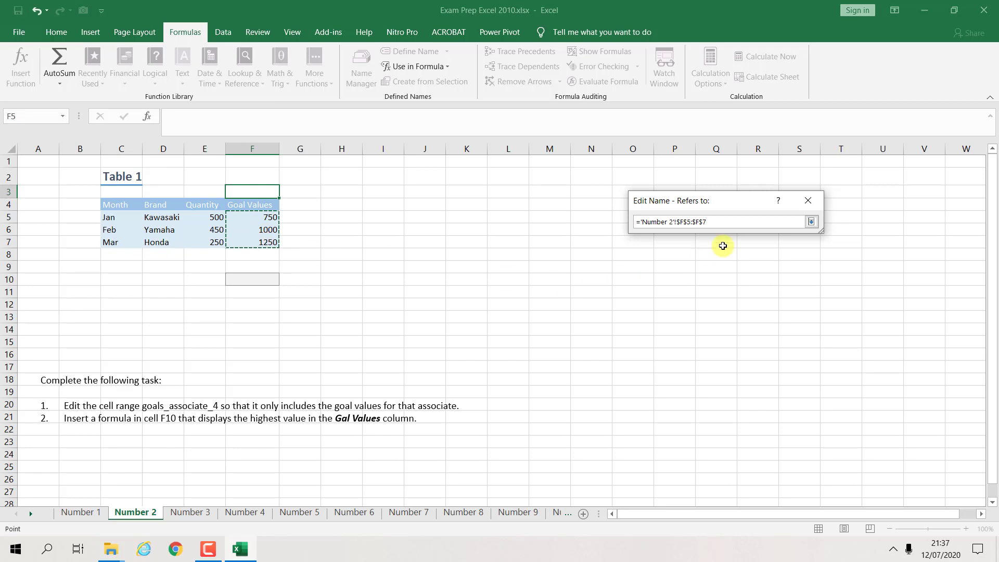
left_click(811, 222)
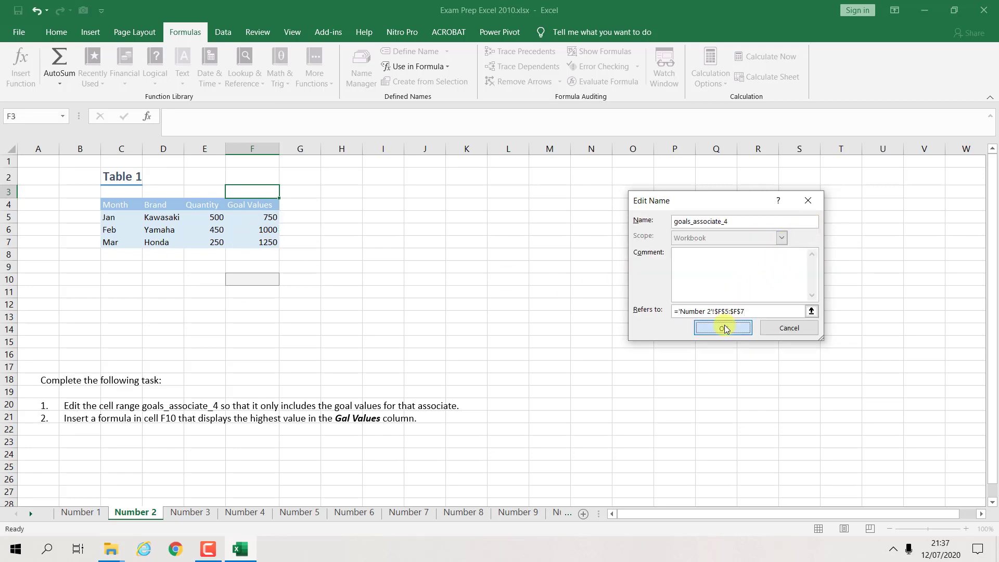
left_click(723, 328)
left_click(857, 400)
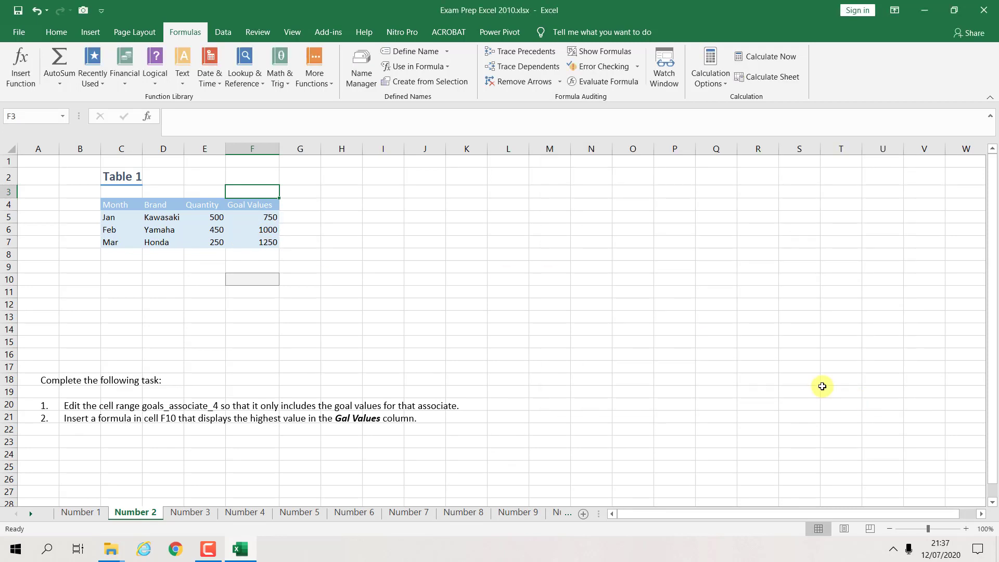
Go to the edited named range goals_associate_4 to verify its cells, and deselect it.
left_click(539, 317)
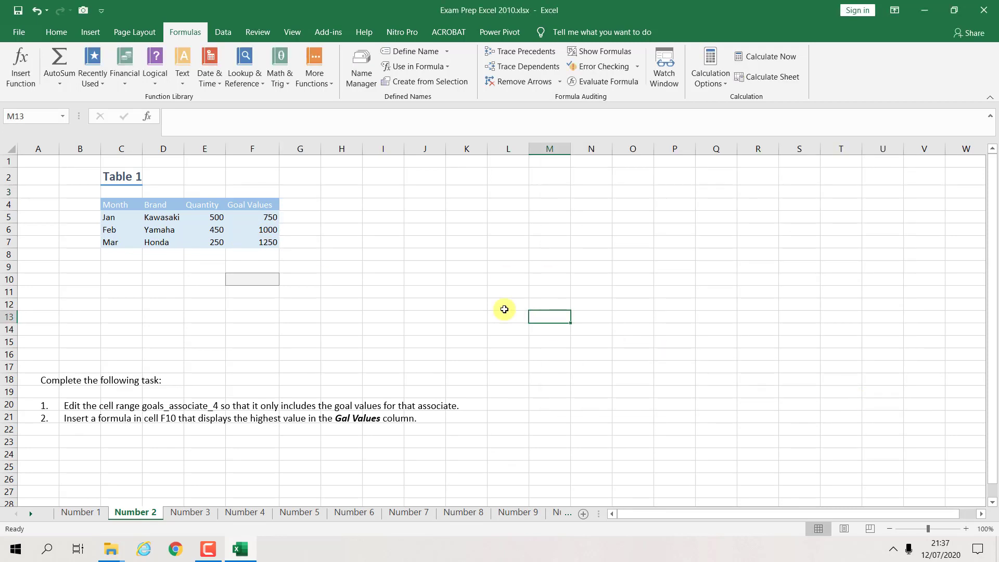
left_click(63, 119)
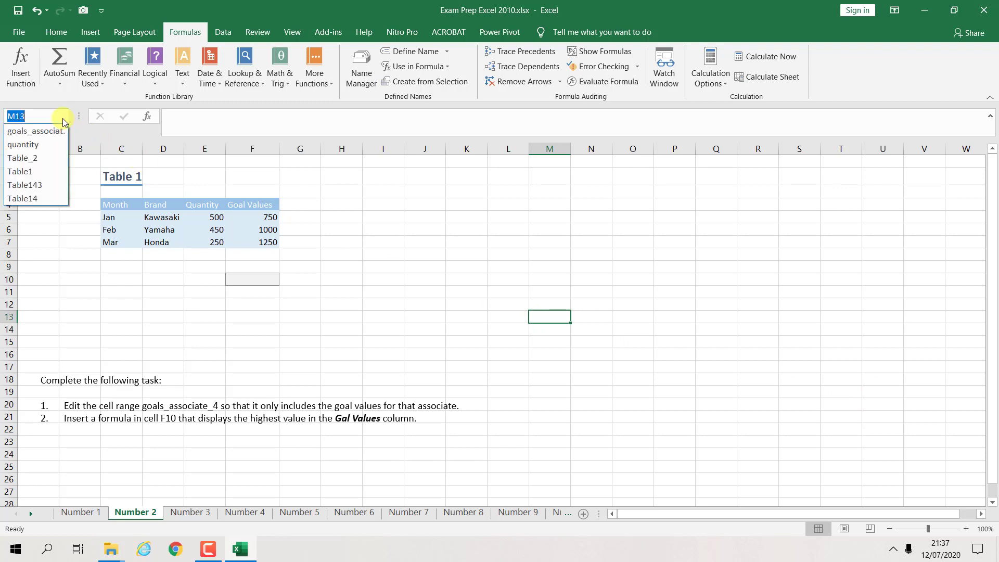
left_click(50, 133)
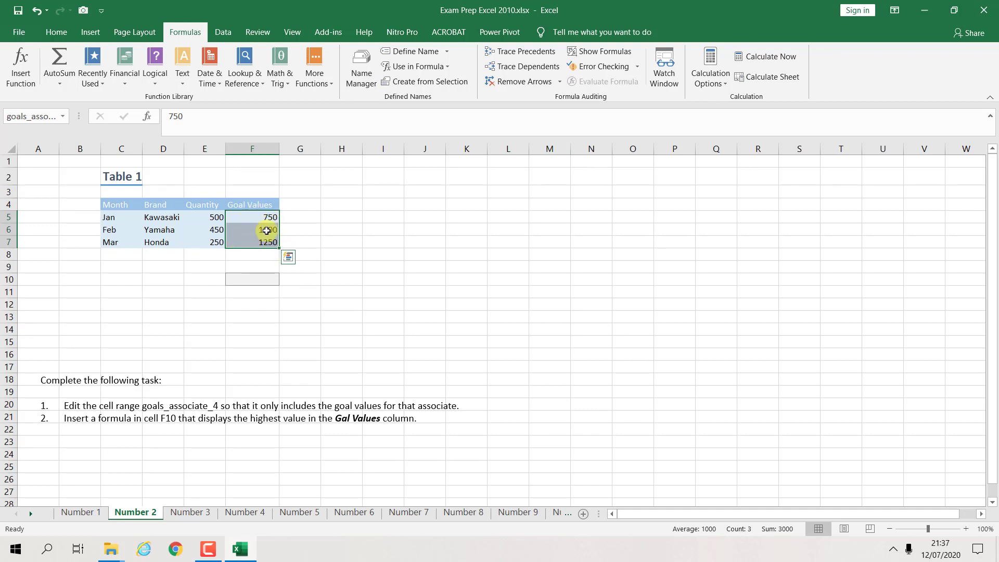
left_click(400, 254)
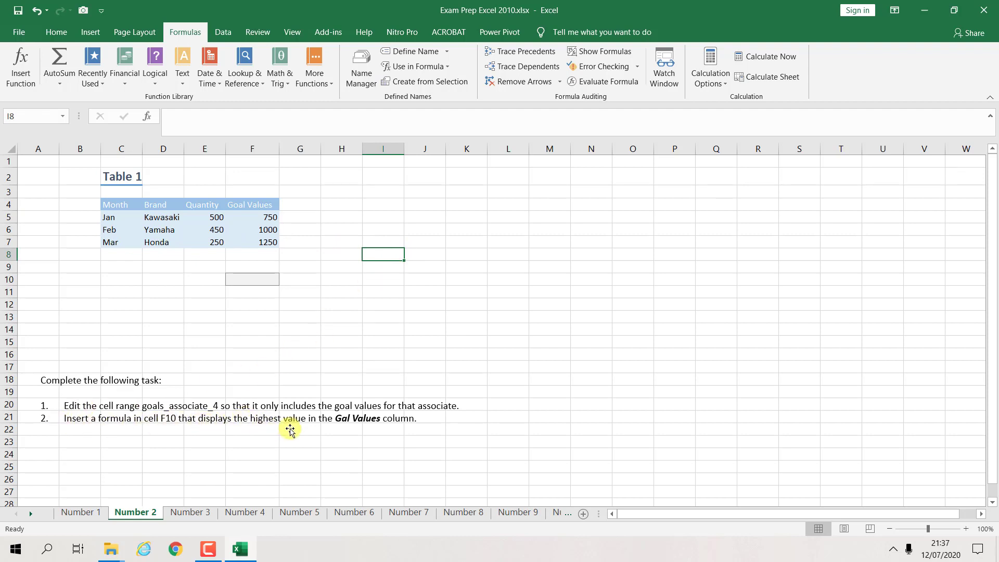
Correct "Gal Values" to "Goal Values" in the second task instruction.
left_click(343, 419)
type("o")
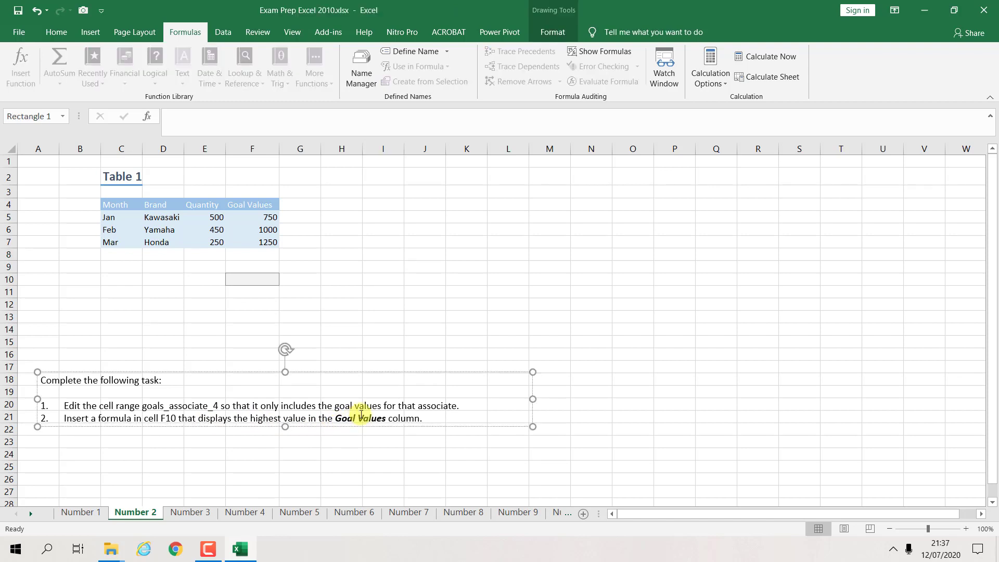
left_click(522, 318)
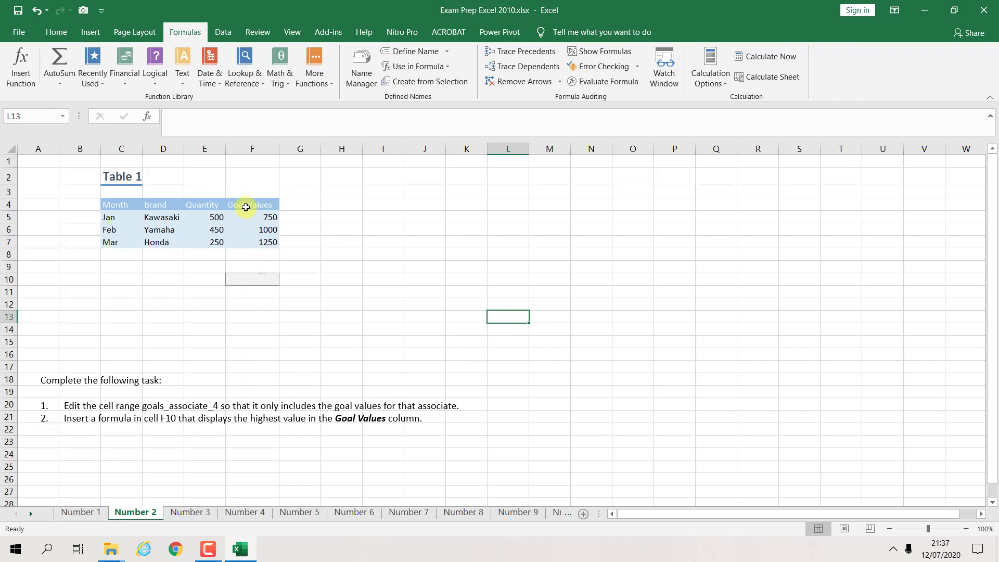
left_click(235, 281)
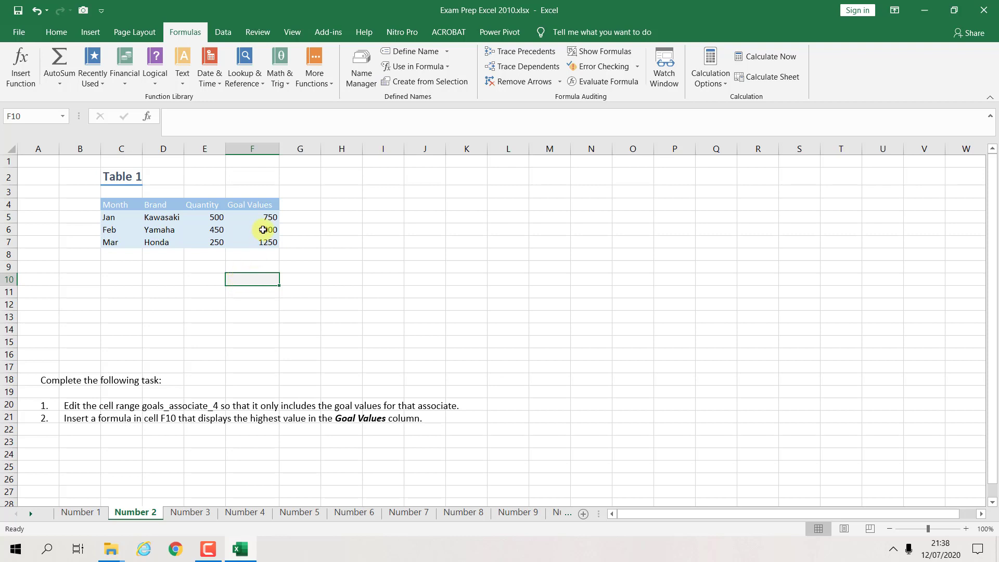
left_click_drag(266, 217, 264, 243)
left_click(350, 236)
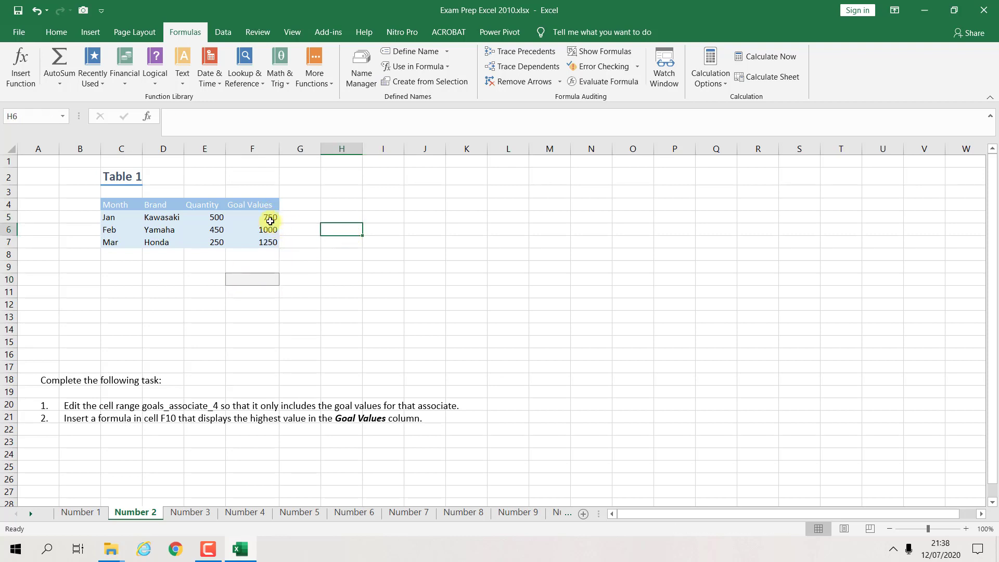
left_click_drag(267, 219, 269, 244)
left_click(335, 239)
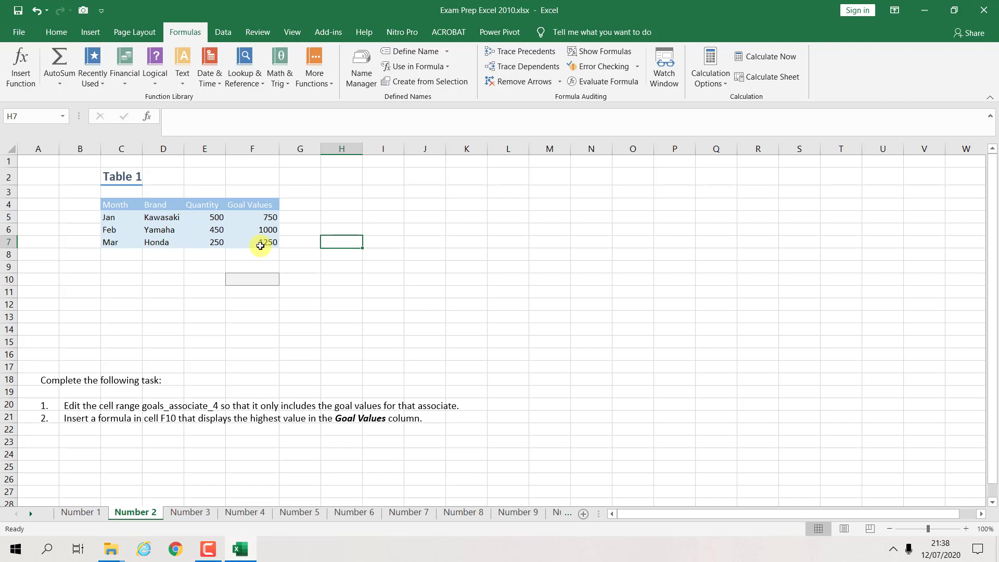
Enter a MAX formula over the Goal Values cells F5:F7 in cell F10, and clear the cell again.
left_click(246, 279)
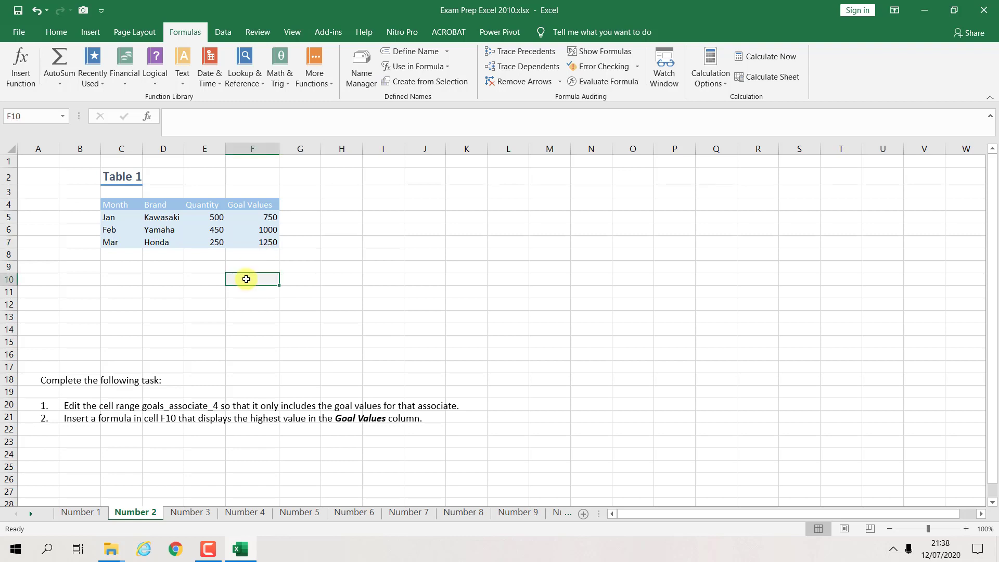
type("=ma")
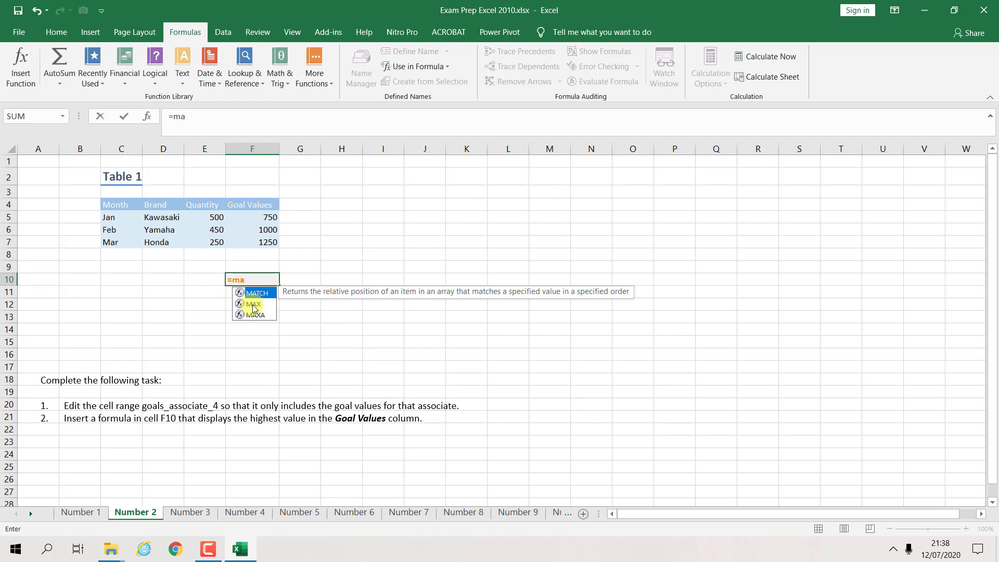
double_click(254, 304)
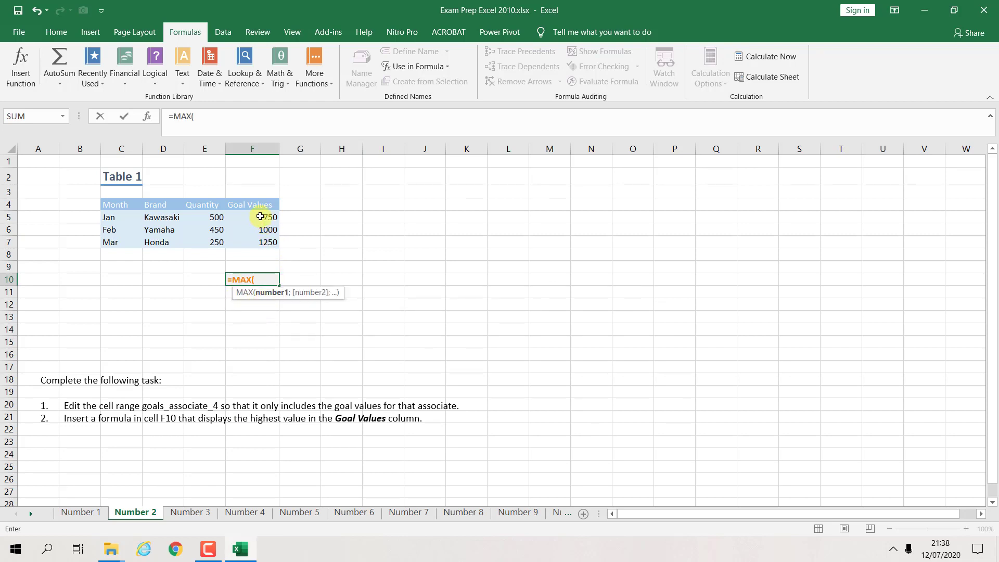
left_click_drag(260, 214, 266, 244)
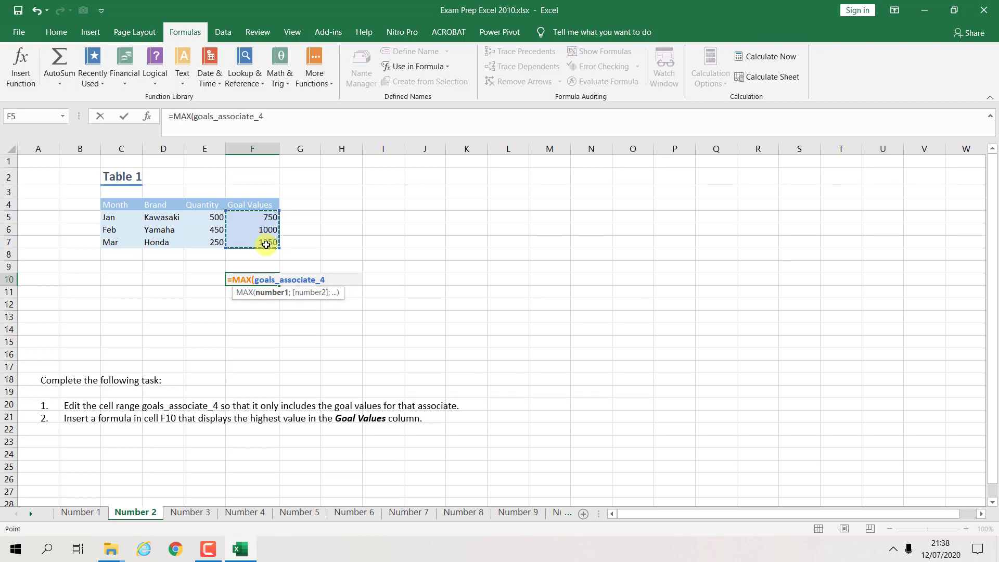
key("Return")
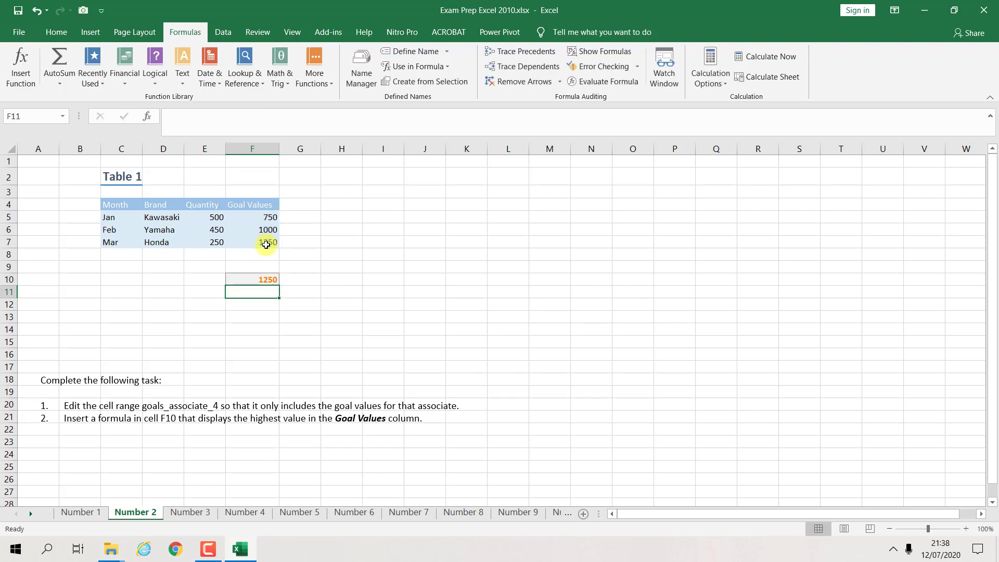
left_click(267, 279)
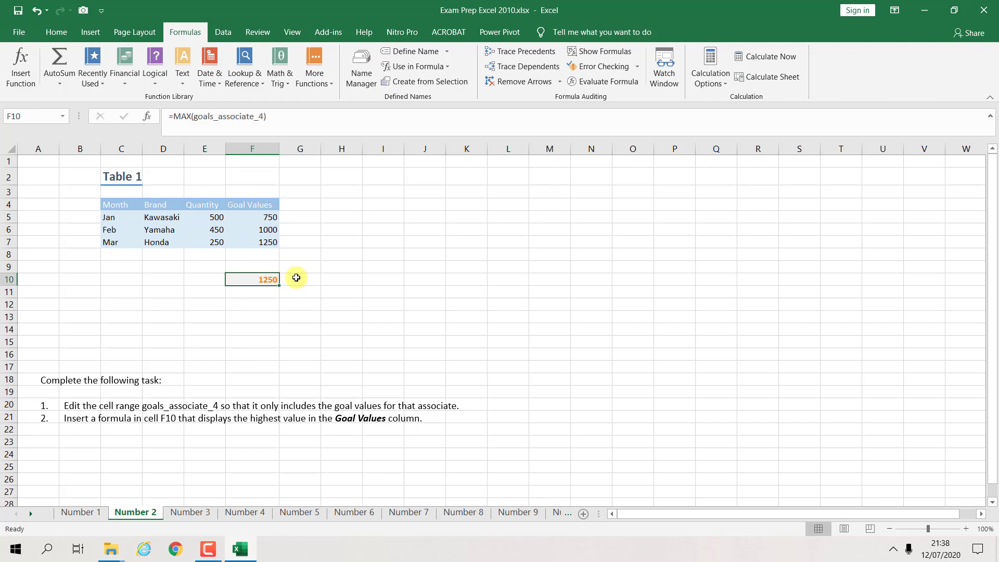
key("Delete")
Enter a MAX formula in cell F10 that takes the named range goals_associate_4 as its argument.
type("=")
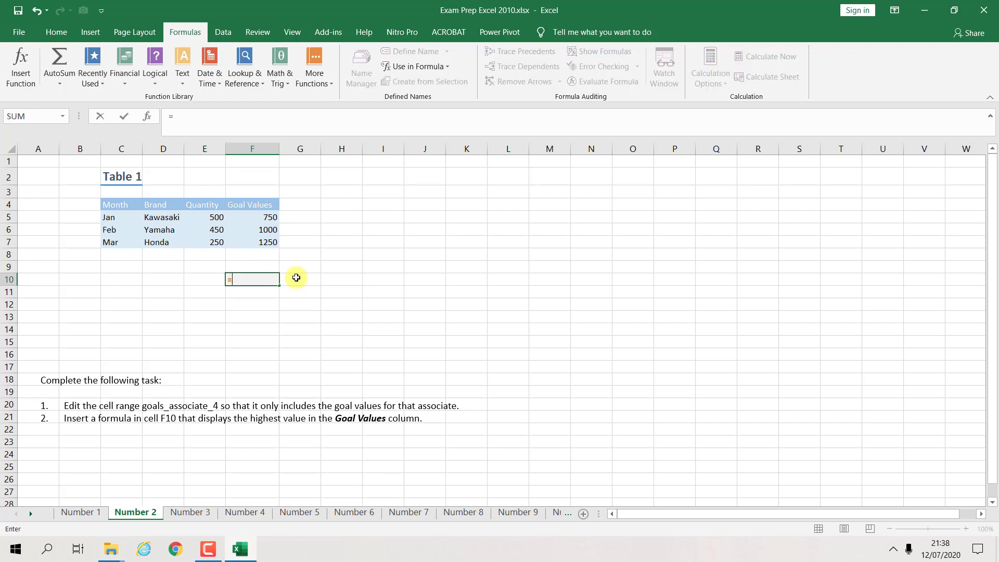
type("ma")
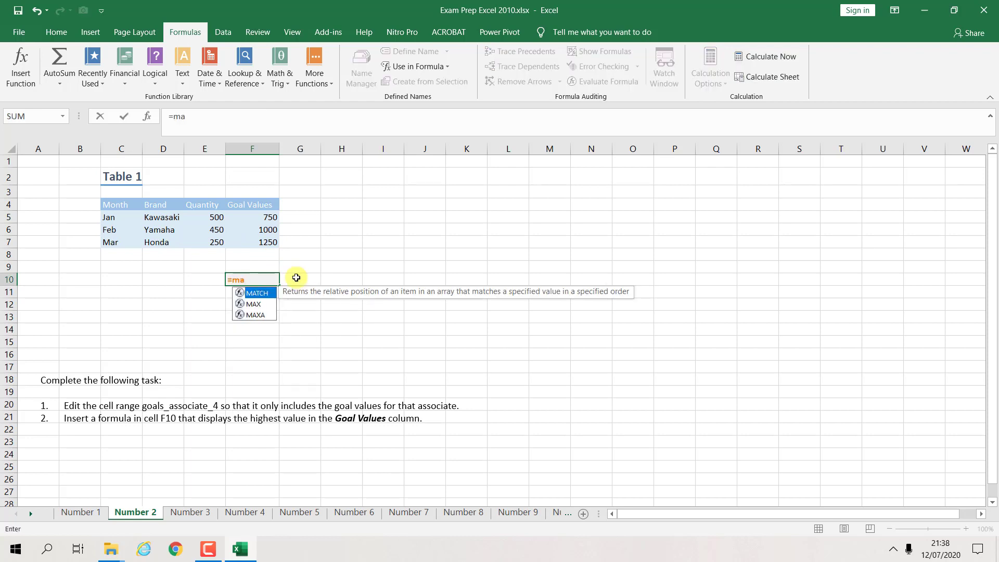
double_click(263, 303)
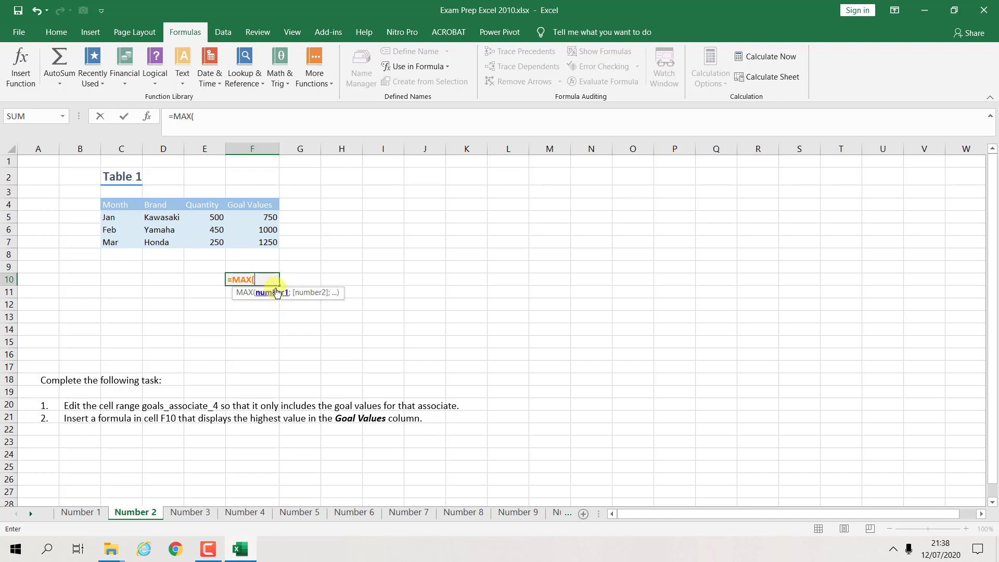
type("g")
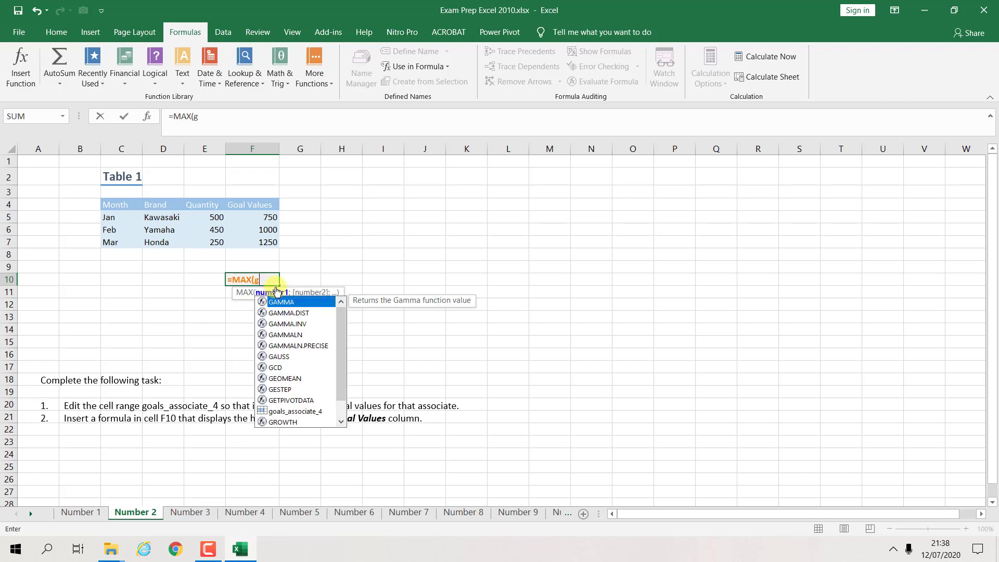
type("o")
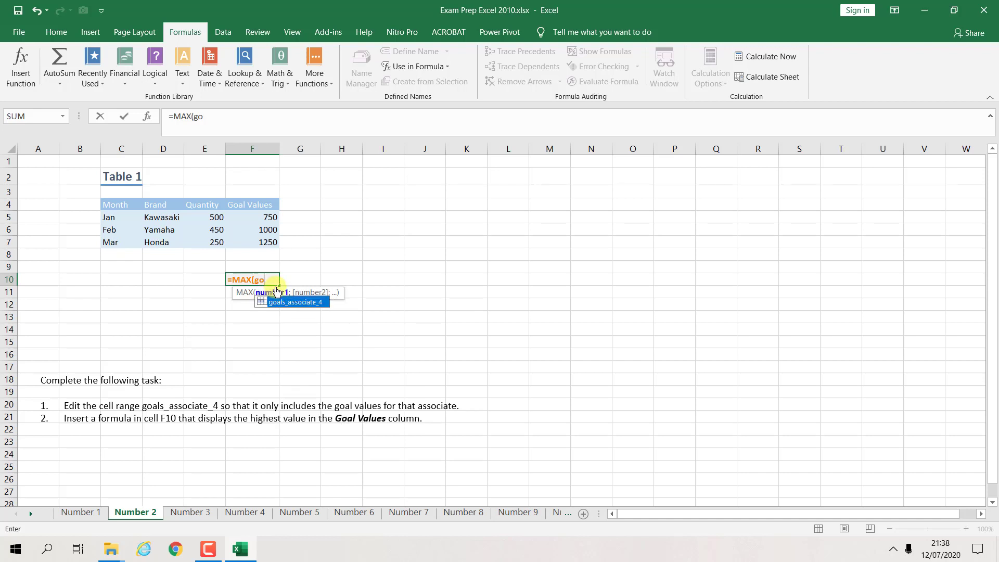
double_click(295, 302)
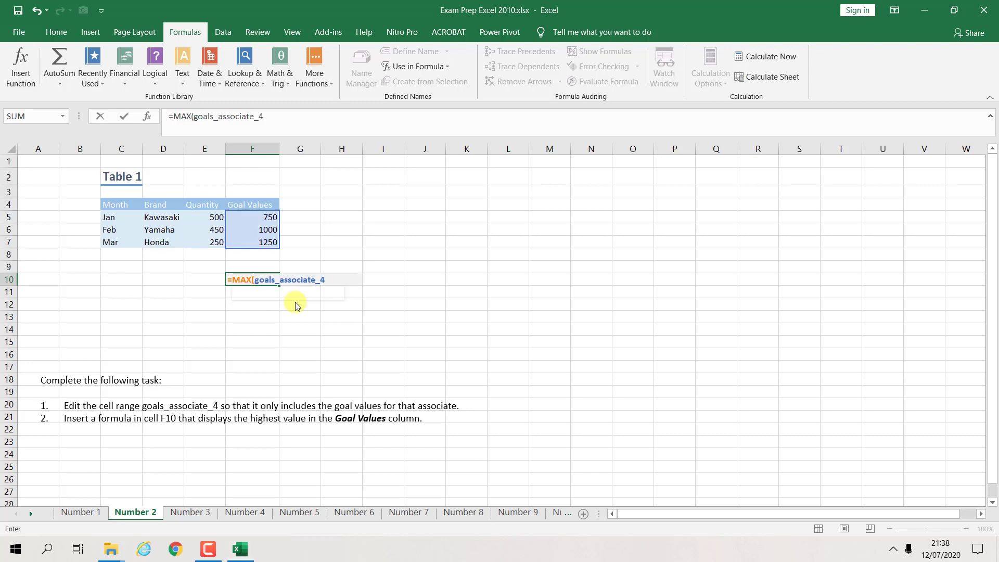
key("Return")
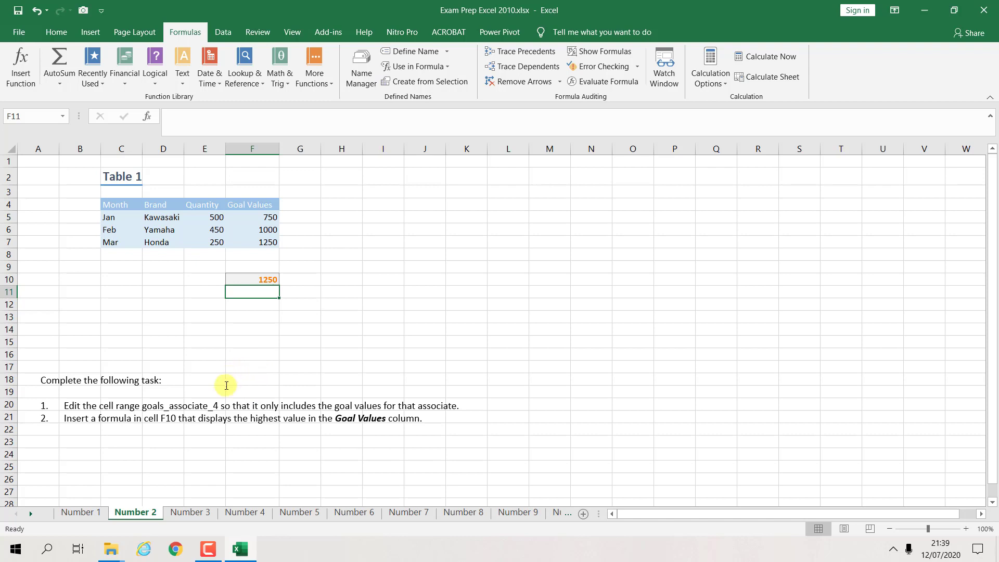
Switch to sheet Number 3 and check the title range M2:P2 named in the first task.
left_click(190, 512)
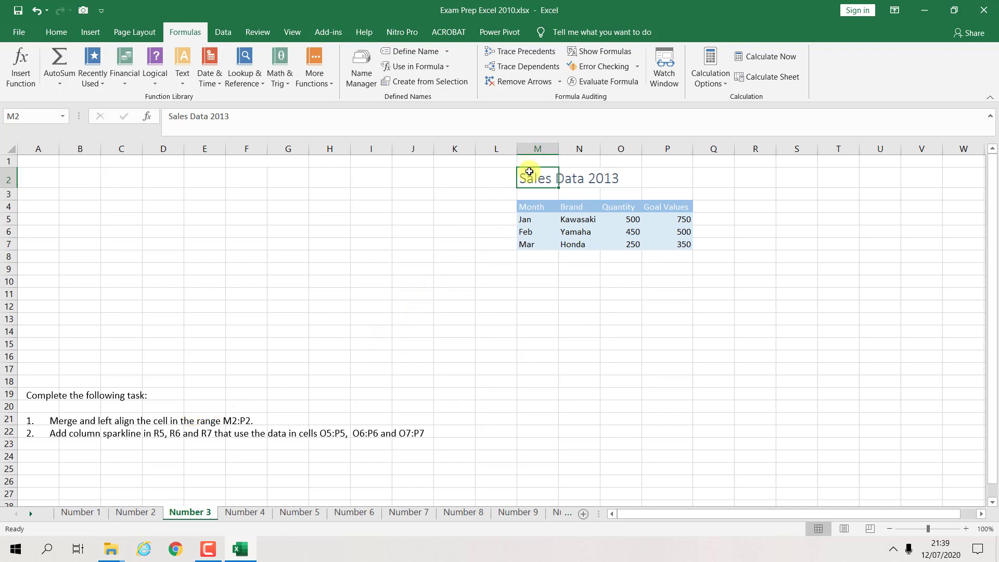
left_click(669, 174)
left_click(743, 182)
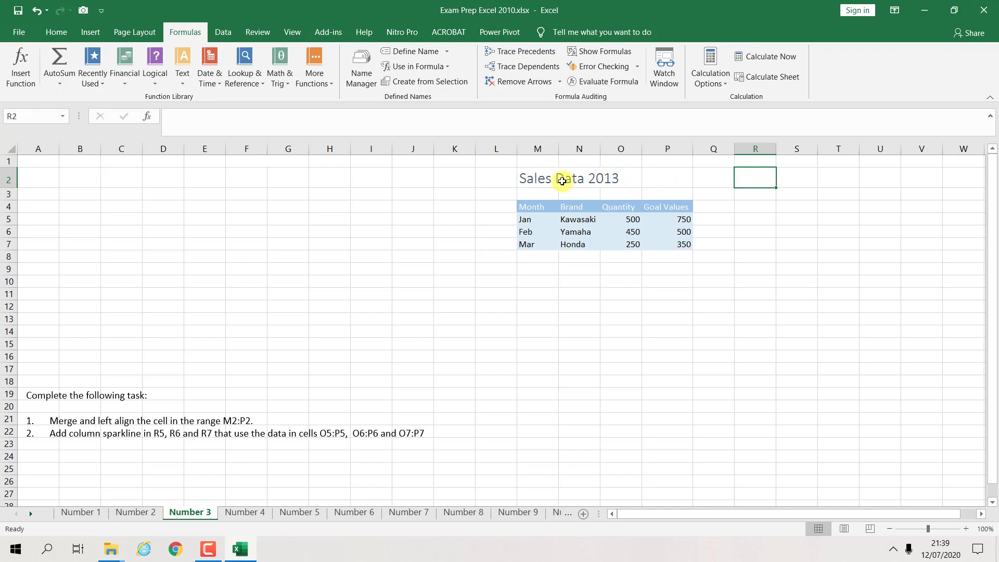
left_click(538, 178)
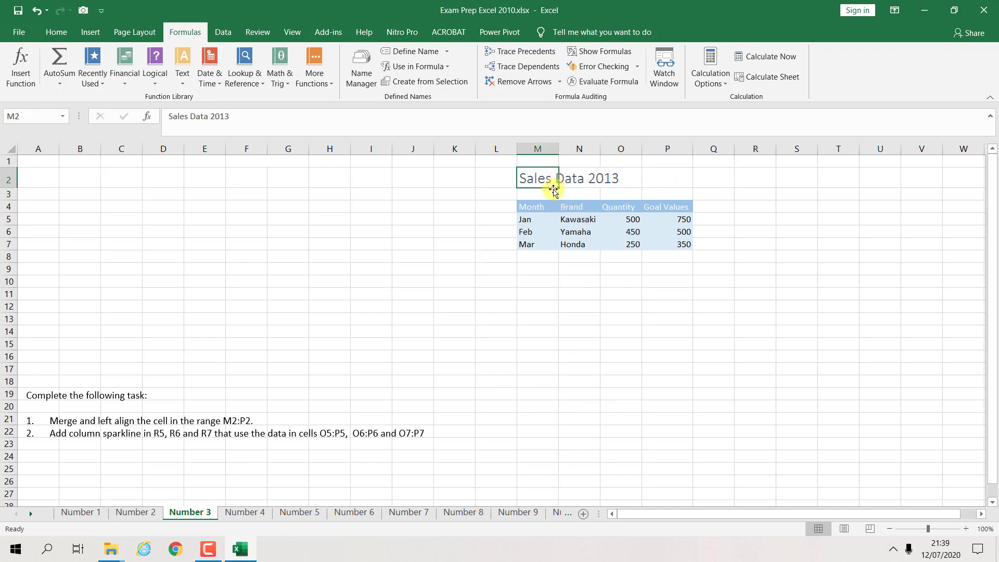
left_click_drag(541, 181, 679, 183)
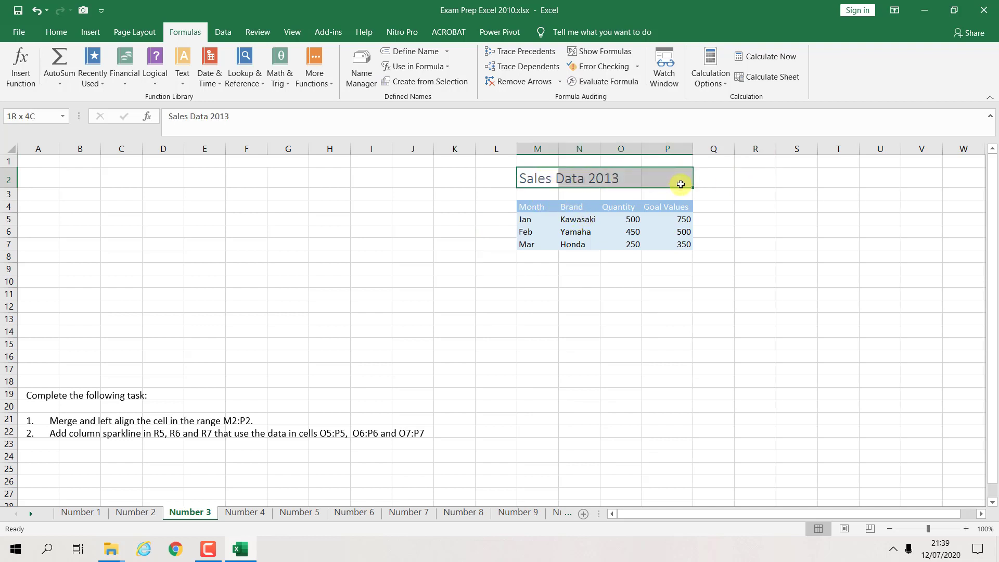
left_click(754, 193)
Merge the title cells M2:P2 with Merge & Center, left-align the merged title, and deselect it.
left_click_drag(541, 178, 651, 185)
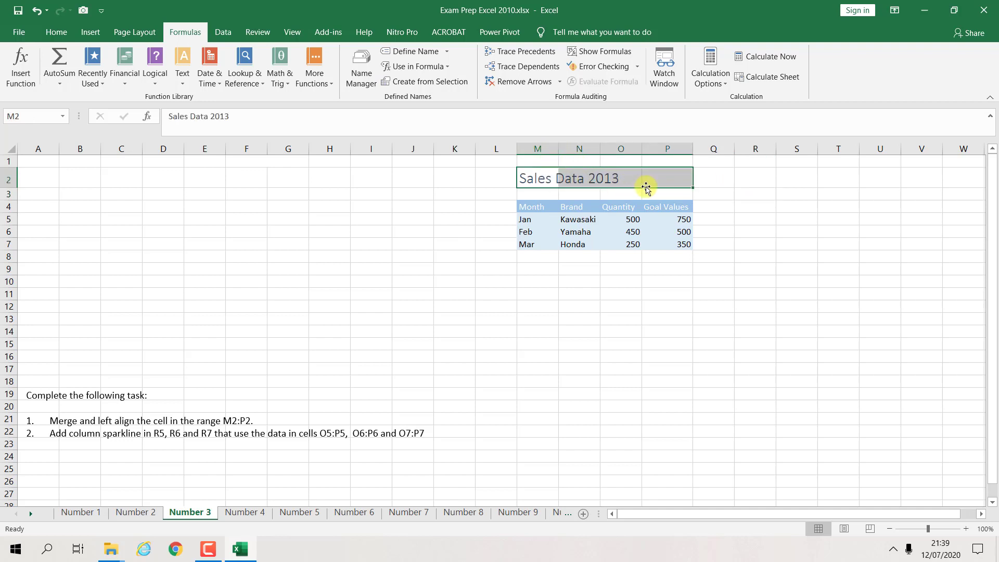
left_click(57, 33)
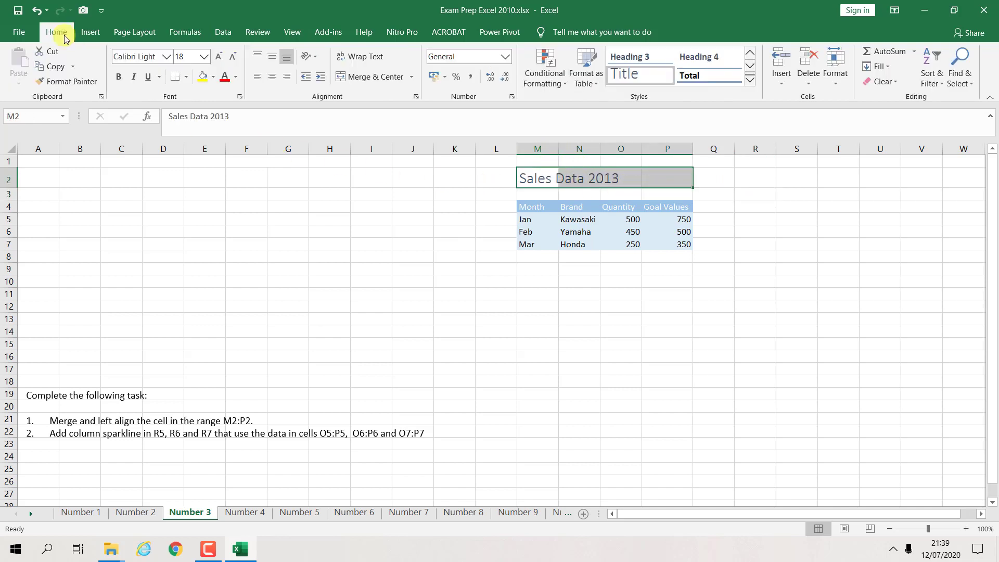
left_click(411, 77)
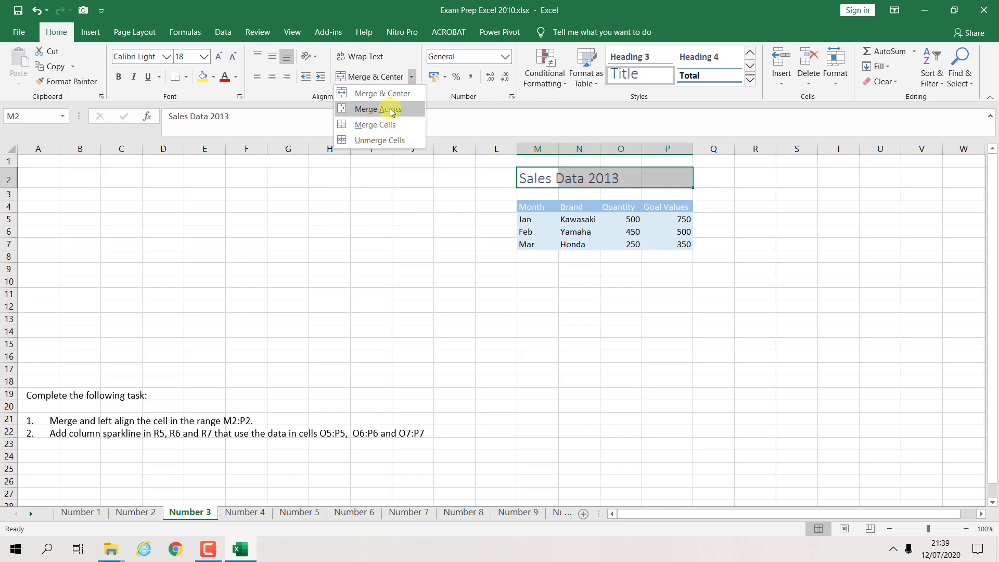
left_click(457, 108)
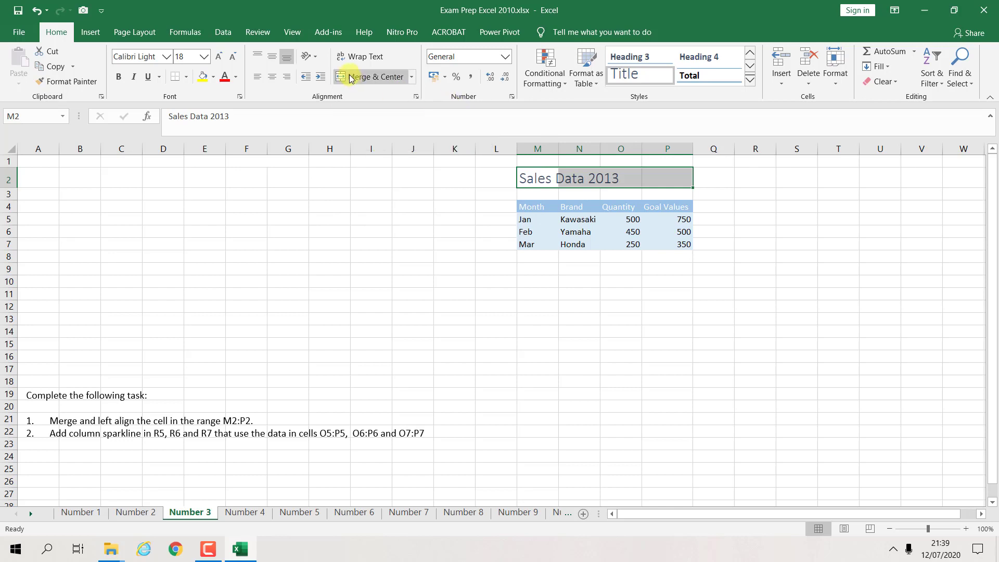
left_click(382, 80)
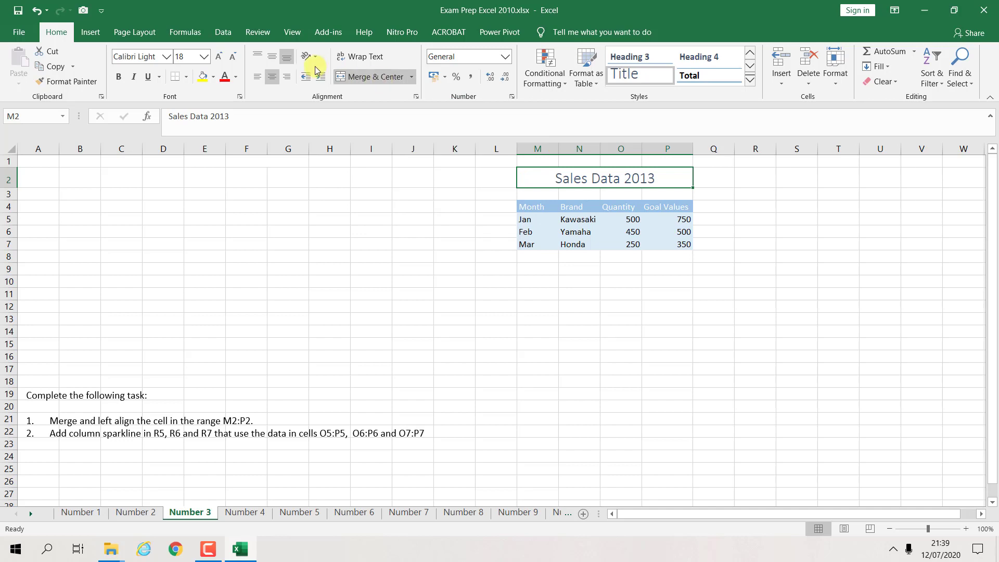
left_click(261, 80)
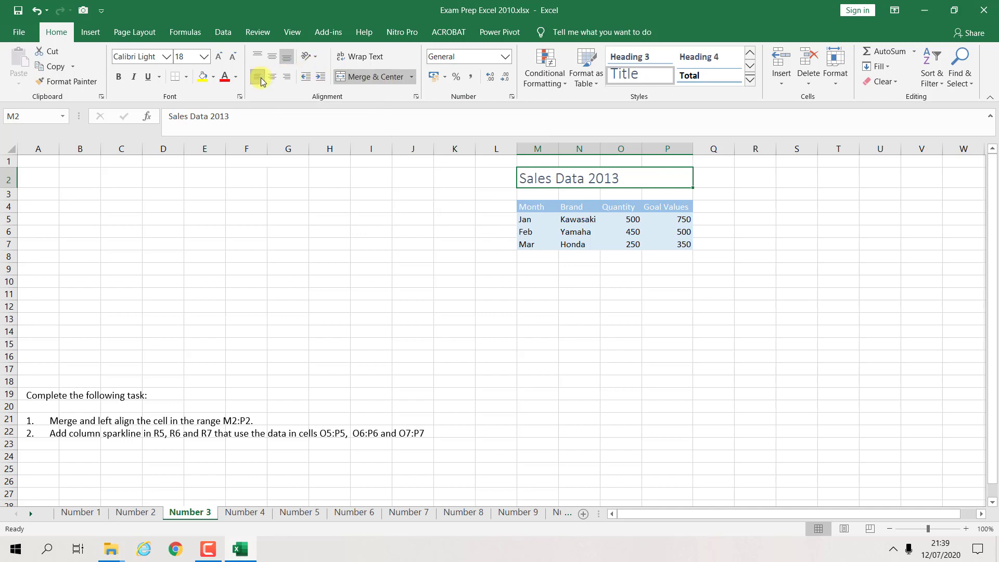
left_click(417, 232)
left_click(615, 182)
left_click(478, 257)
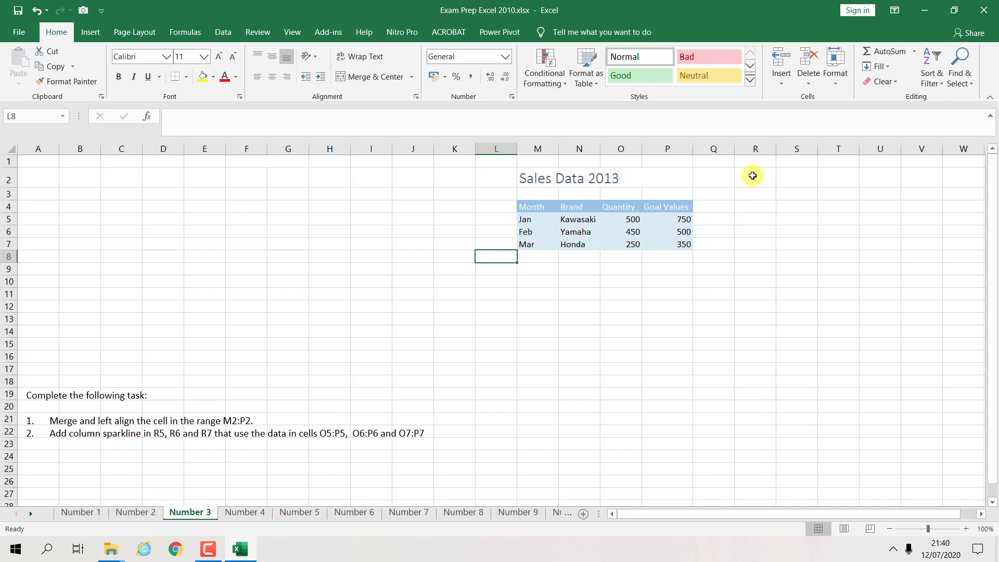
Examine the sparkline target cells R5, R6 and R7 and their source data in O5:P5, O6:P6 and O7:P7.
left_click(760, 207)
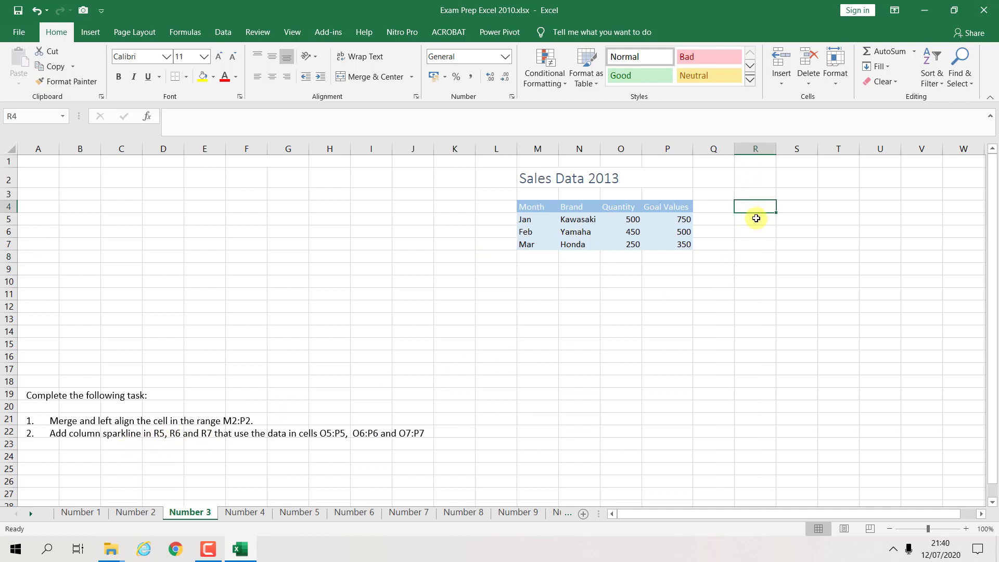
left_click(757, 219)
left_click(754, 232)
left_click(752, 245)
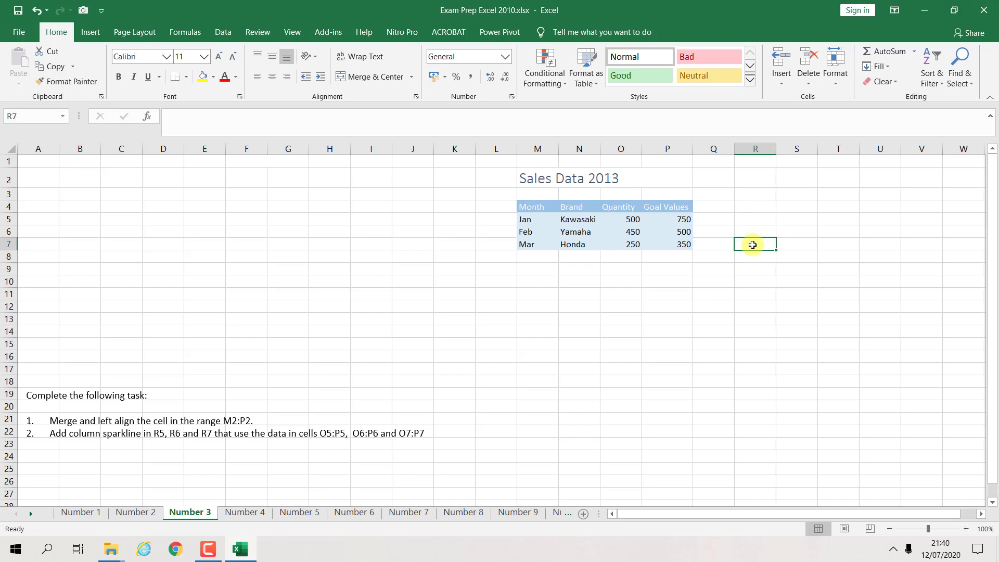
left_click(629, 219)
left_click(670, 221)
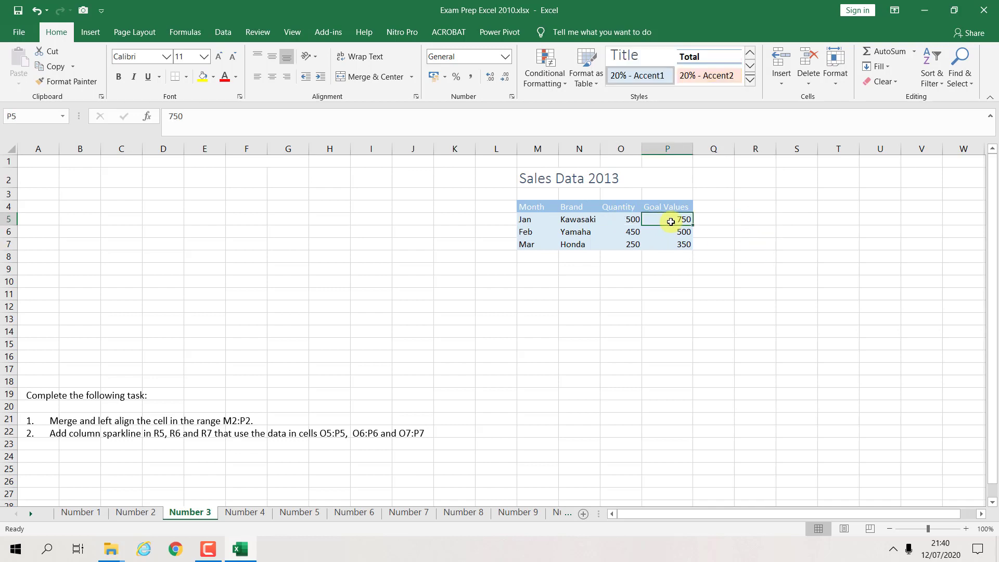
left_click(637, 234)
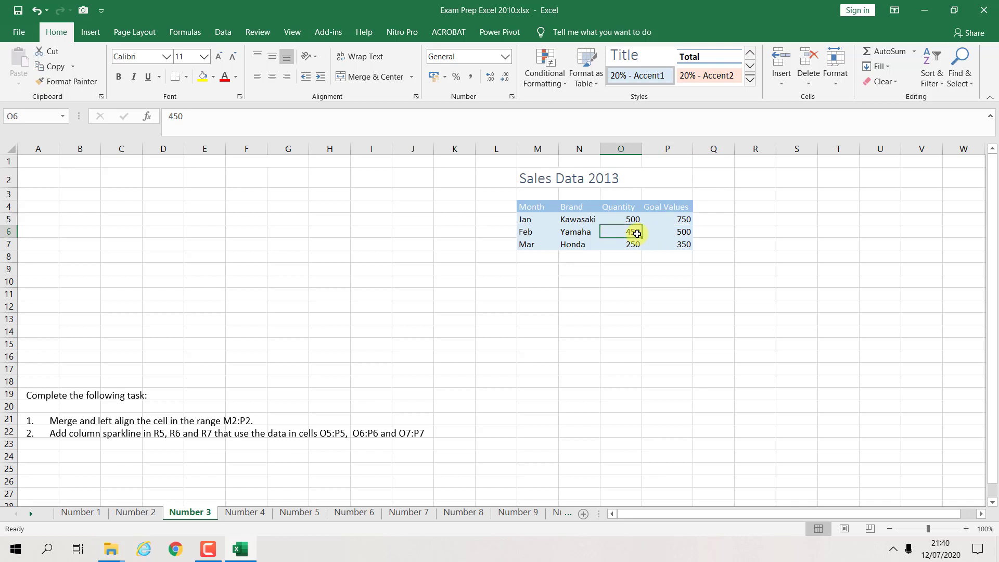
left_click(659, 234)
left_click(632, 244)
left_click(662, 245)
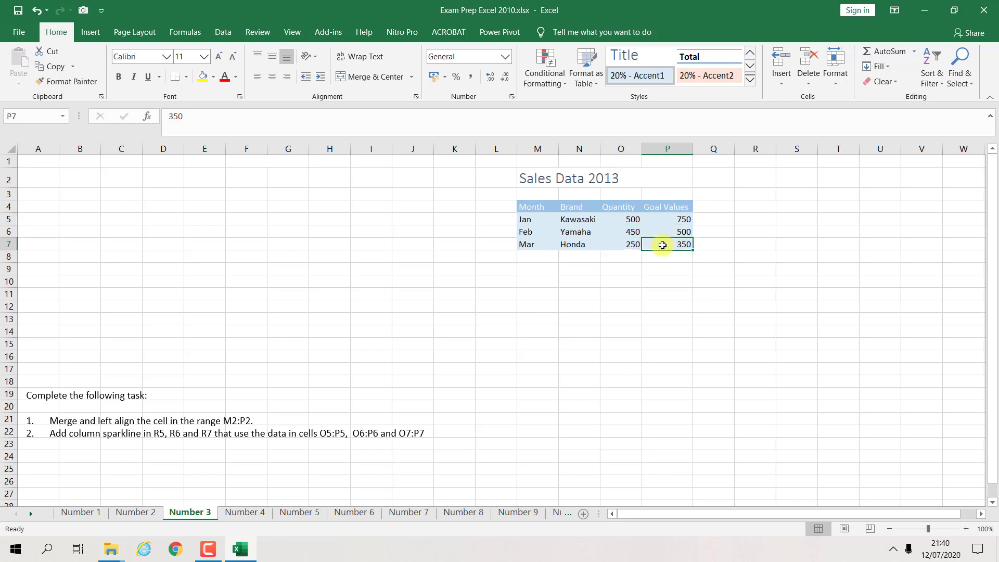
Insert a column sparkline in cell R5 using the data range O5:P5.
left_click(751, 221)
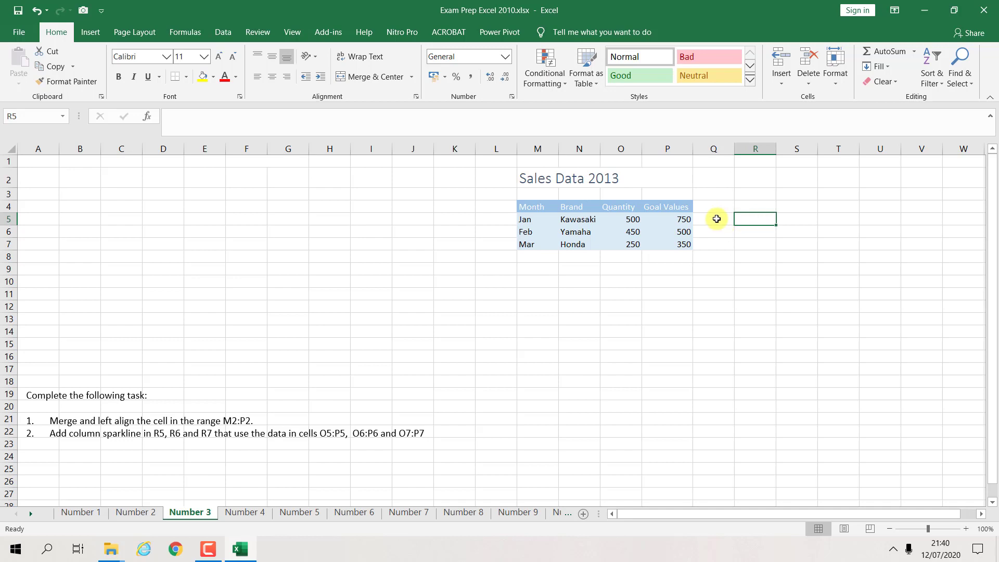
left_click(91, 33)
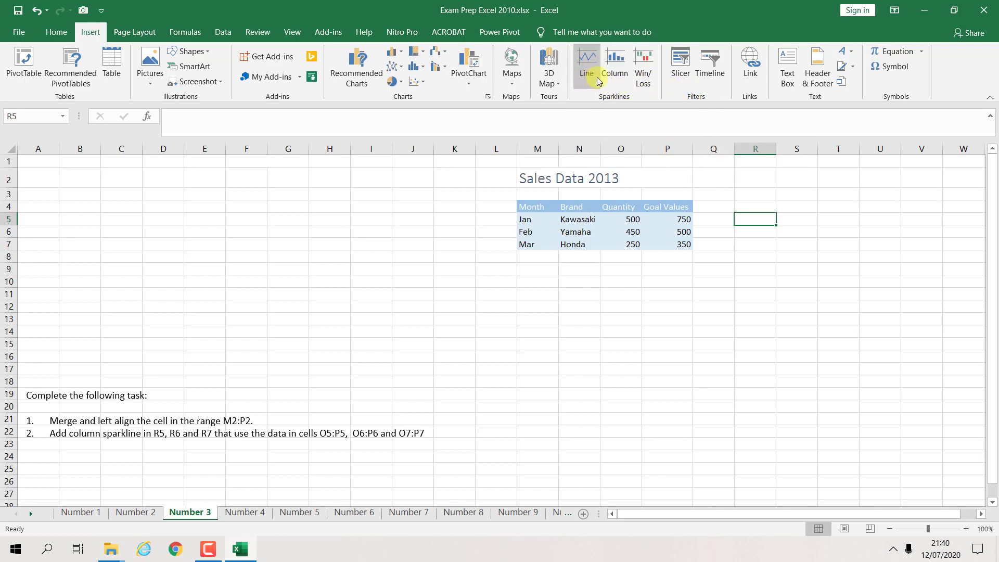
left_click(626, 74)
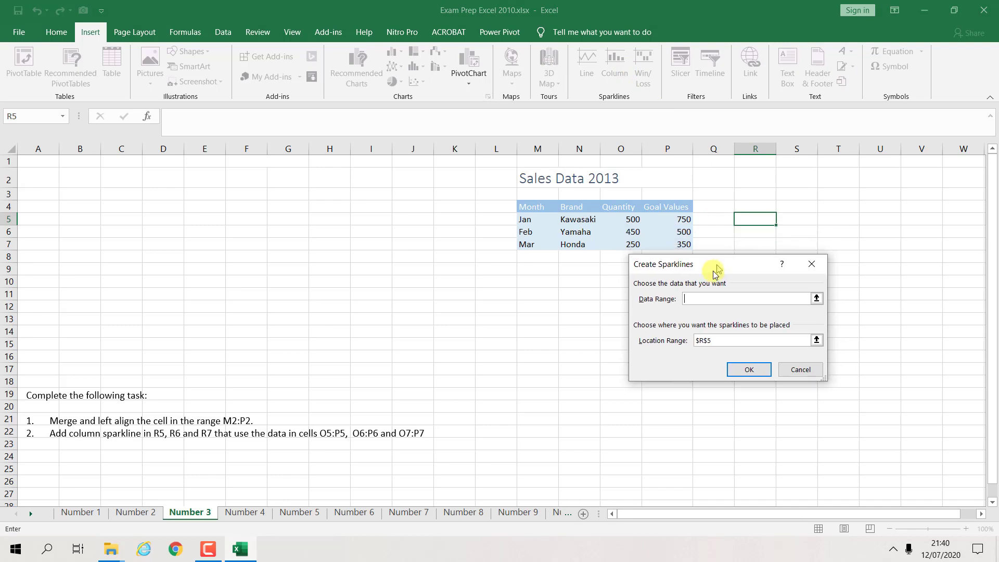
left_click_drag(716, 270, 693, 295)
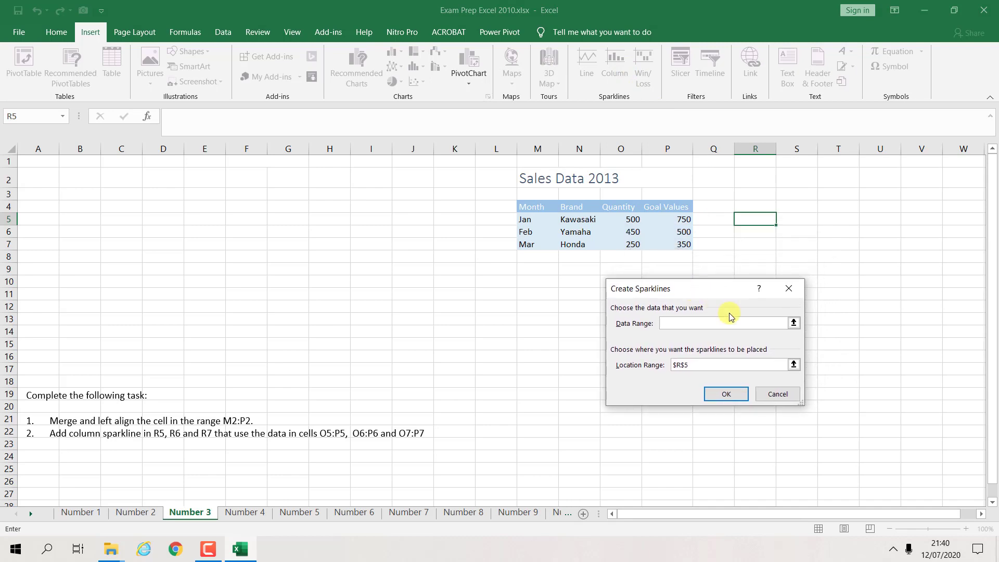
left_click(794, 323)
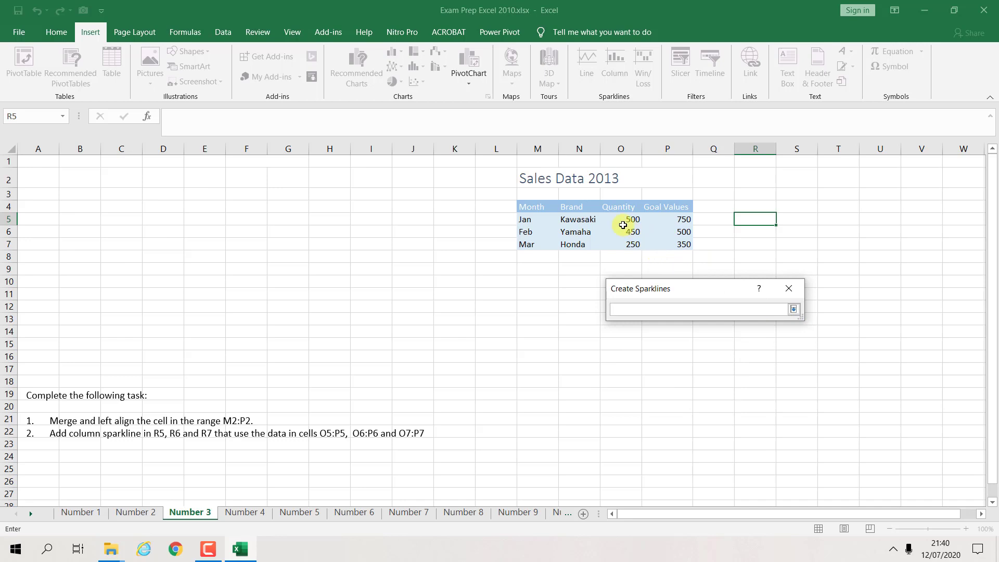
left_click_drag(619, 219, 675, 222)
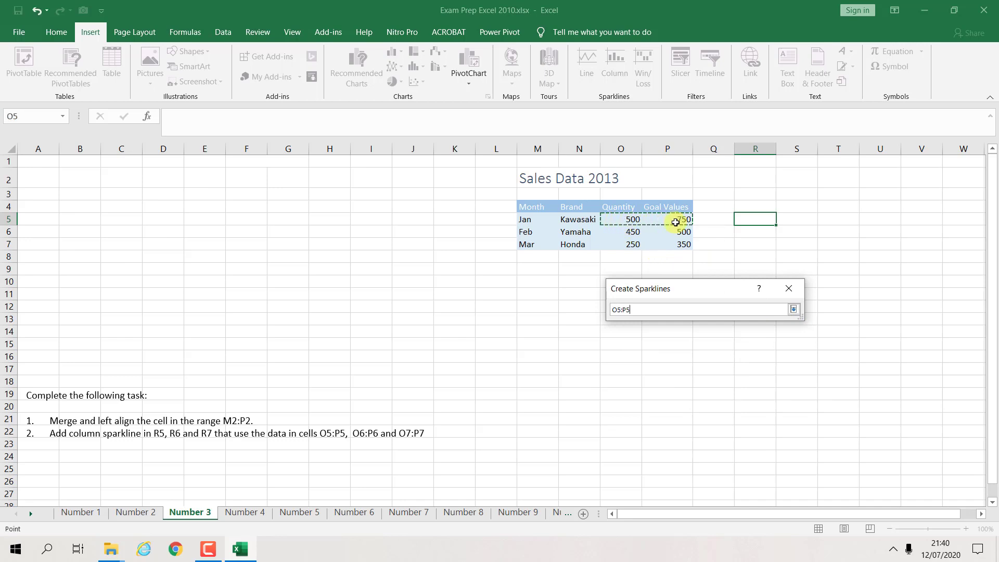
key("Return")
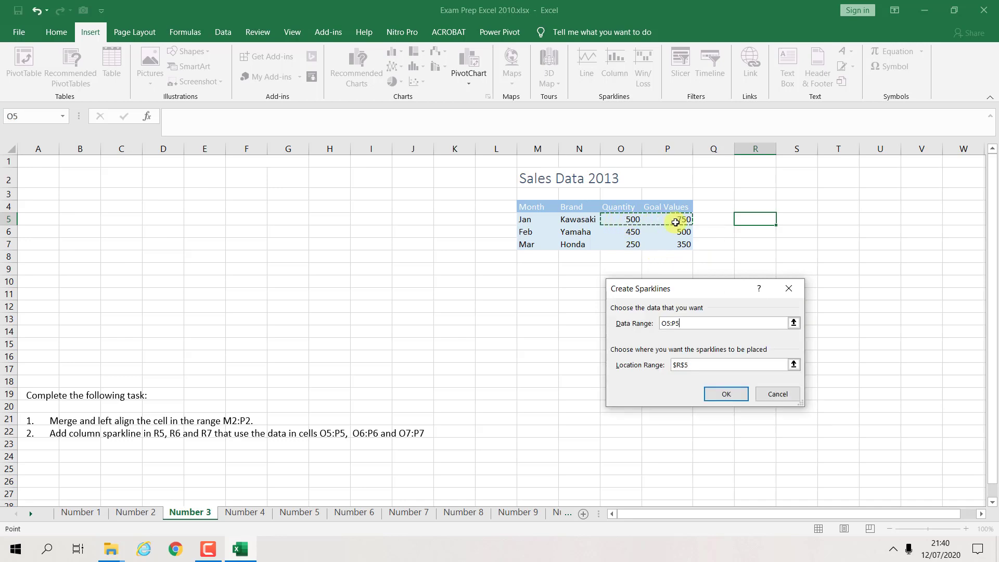
key("Return")
left_click(822, 229)
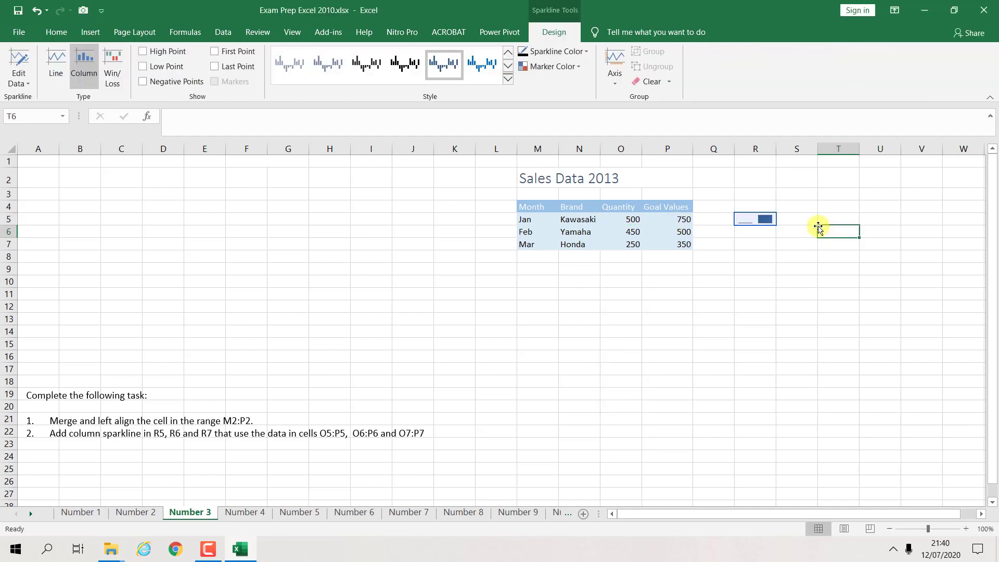
Fill the R5 sparkline down to cells R6 and R7 and deselect the range.
left_click(758, 218)
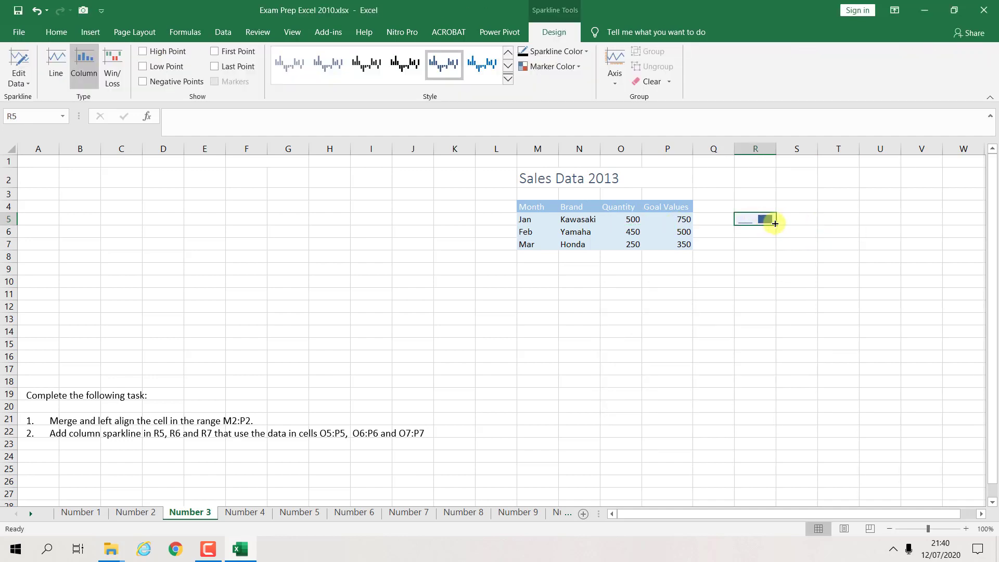
left_click_drag(774, 224, 771, 245)
left_click(802, 234)
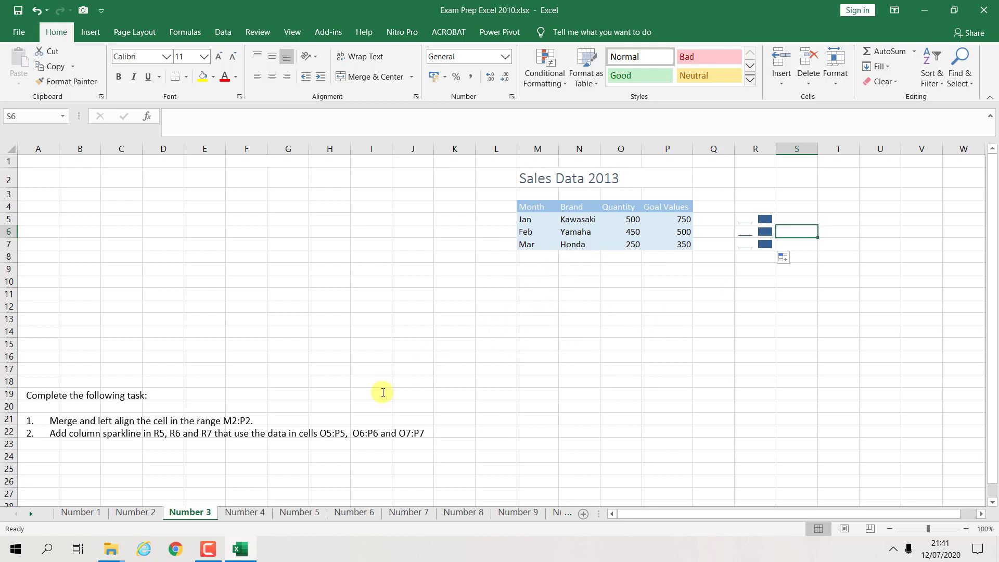
Split sheet Number 4 into panes and remove the divider between columns, keeping only the split below row 13.
left_click(245, 513)
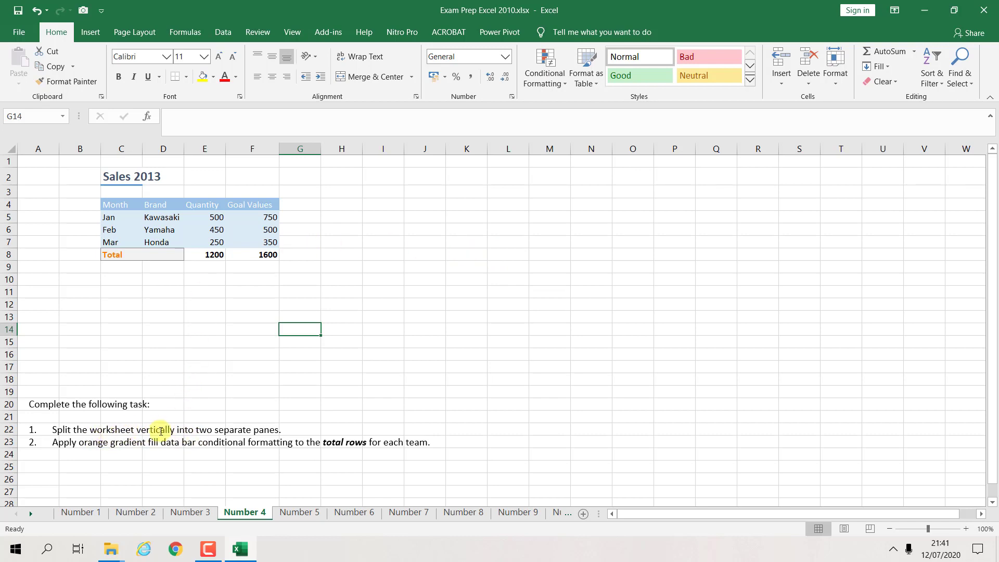
left_click(293, 33)
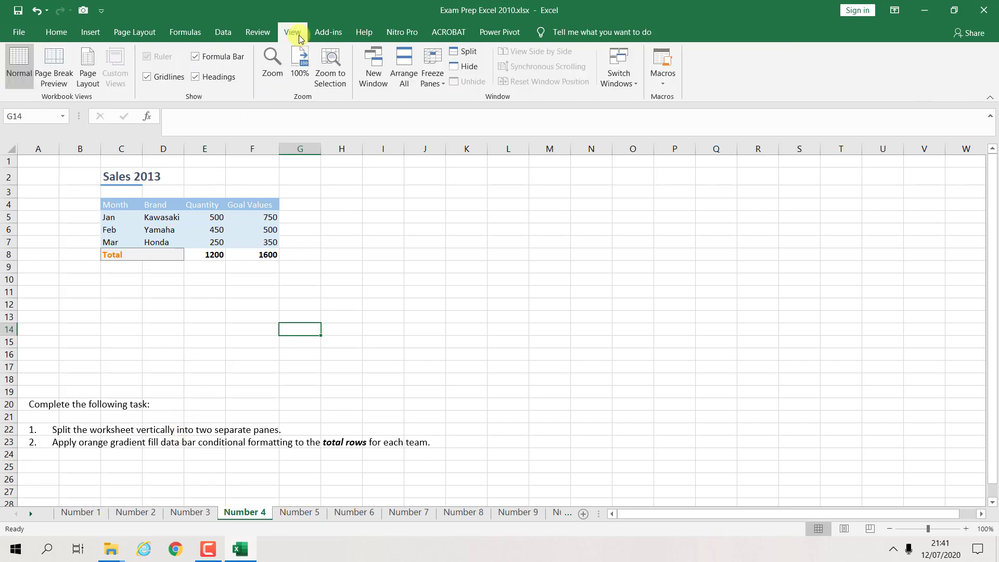
left_click(474, 52)
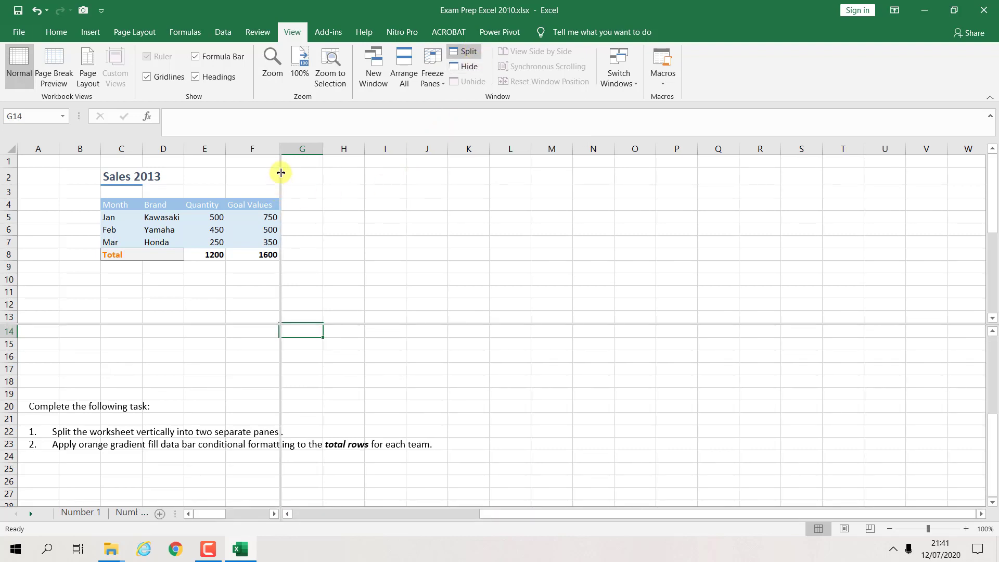
left_click_drag(281, 173, 462, 174)
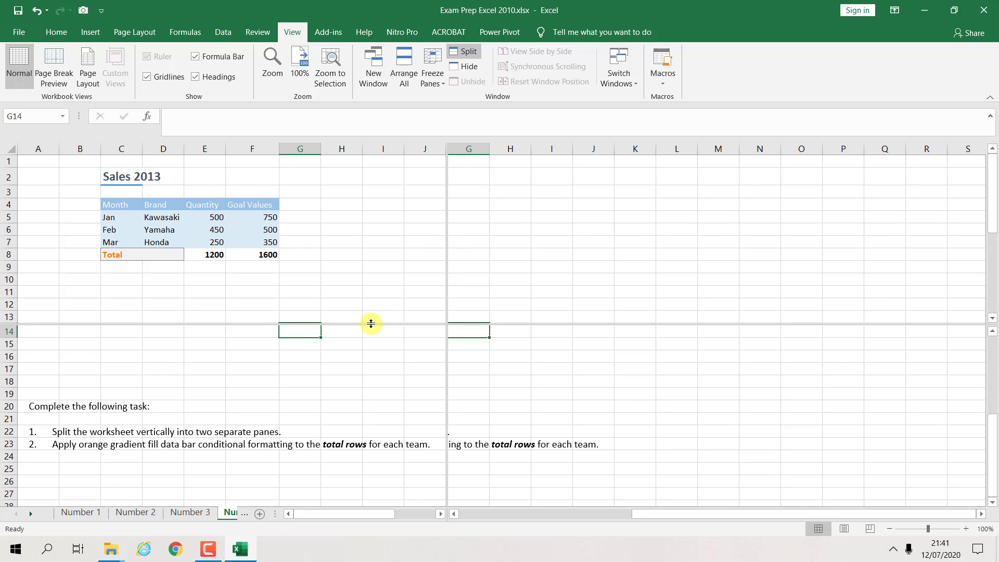
double_click(446, 237)
left_click(459, 229)
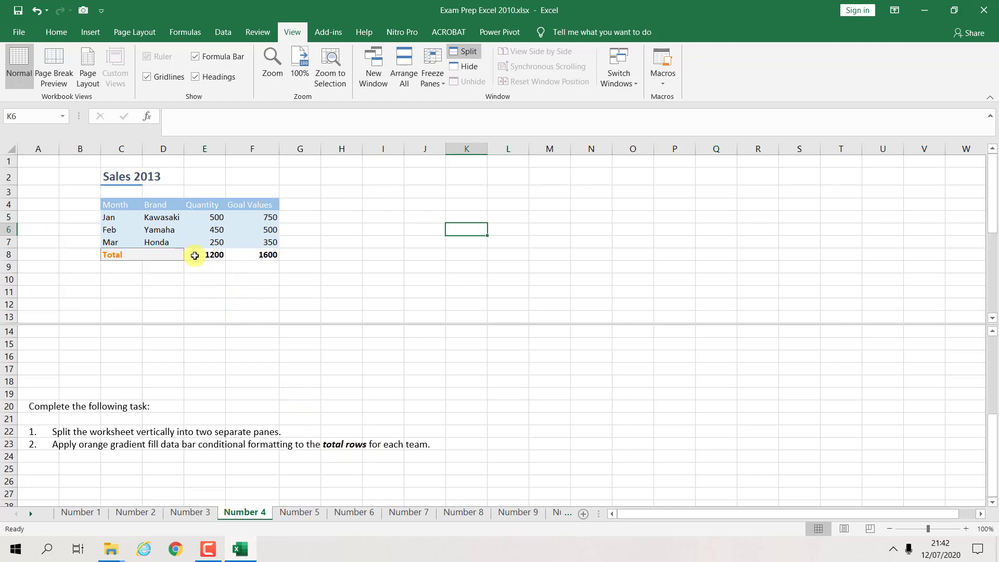
Apply orange solid fill data bars to the totals in E8:F8 and slightly widen column F.
left_click_drag(193, 255, 275, 260)
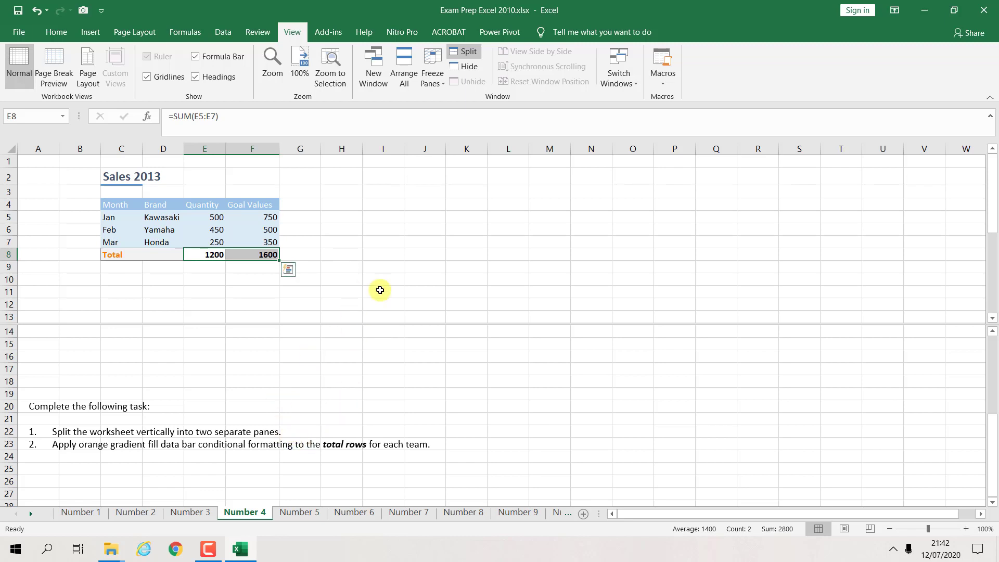
left_click(384, 267)
left_click_drag(208, 254, 258, 261)
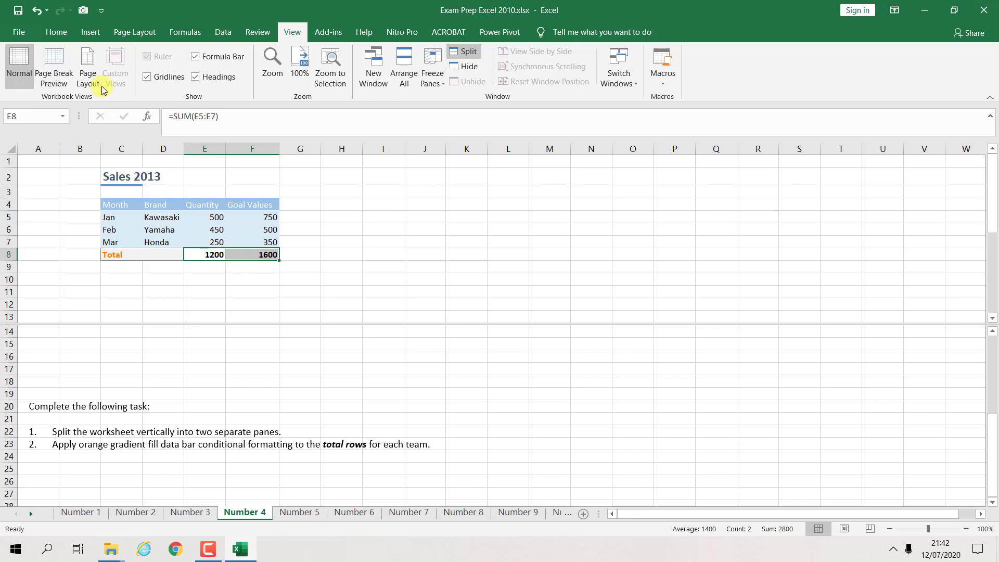
left_click(59, 33)
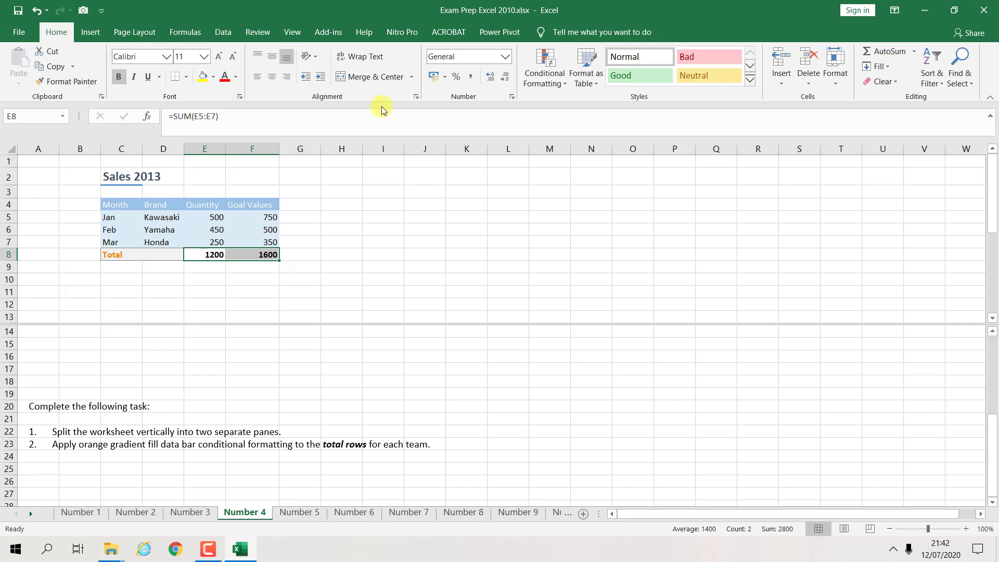
left_click(566, 87)
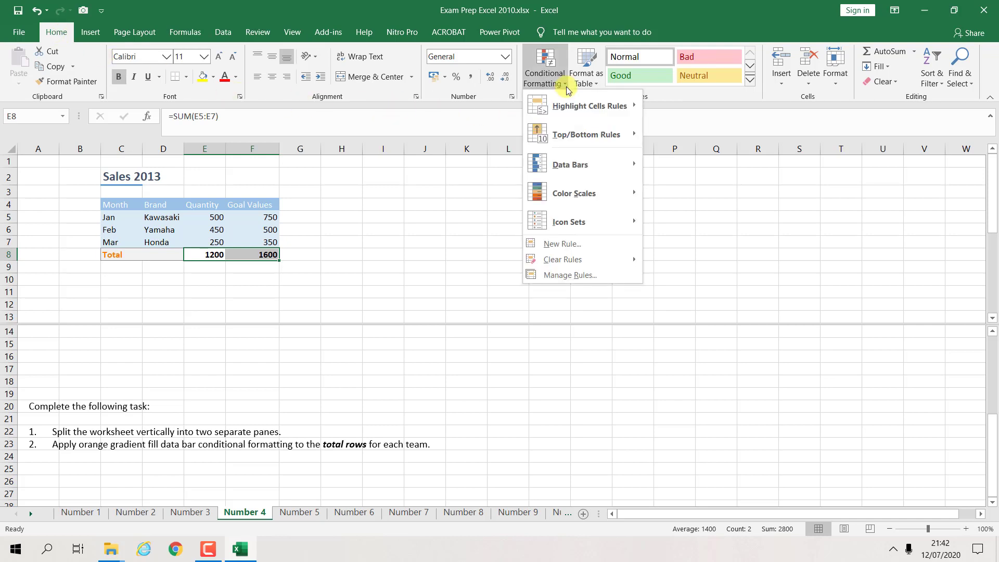
mouse_move(573, 164)
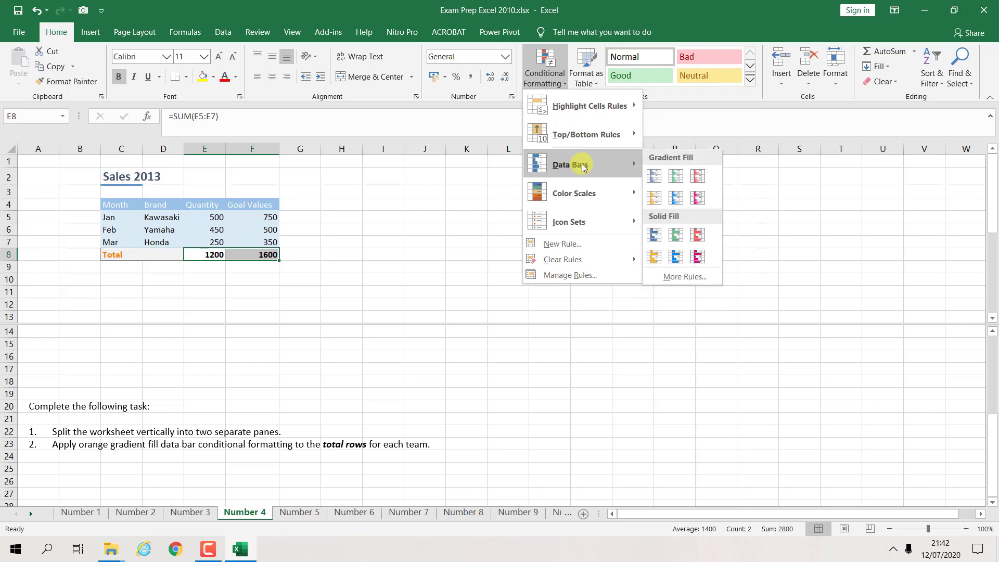
left_click(655, 256)
left_click(507, 242)
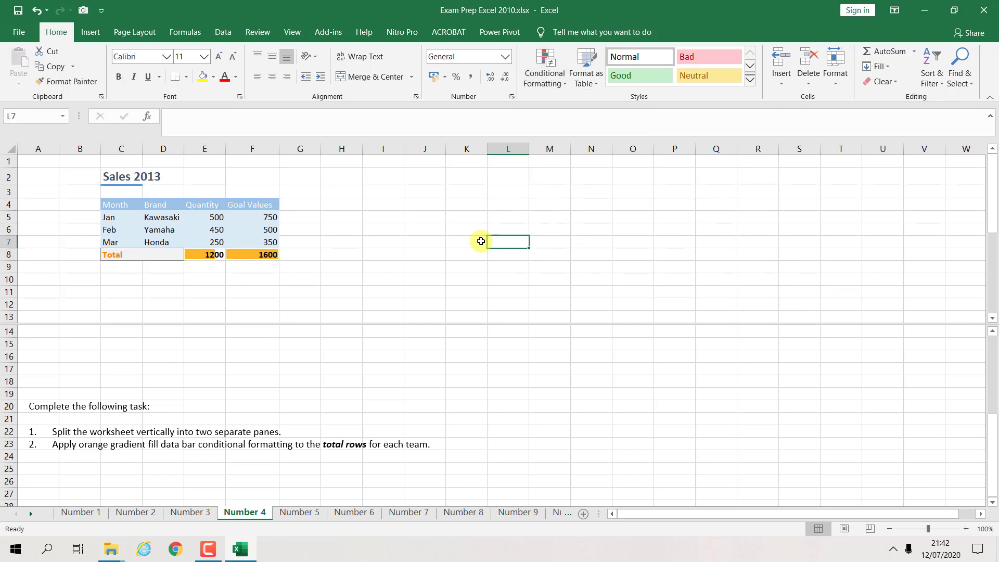
left_click_drag(278, 149, 285, 149)
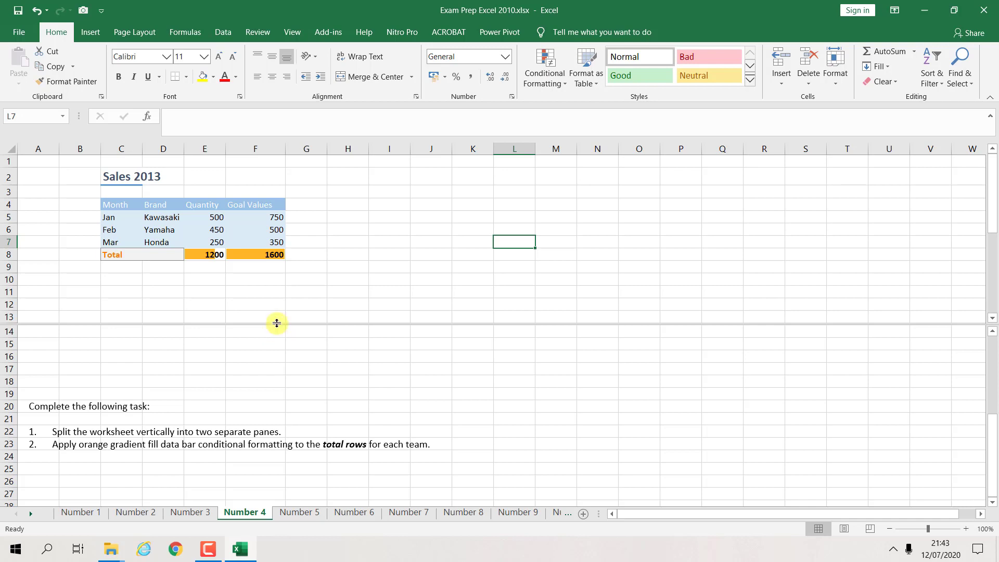
Go to sheet Number 5 and open Practice.xlsx from the Kisi-kisi MOS Excel folder.
left_click(298, 512)
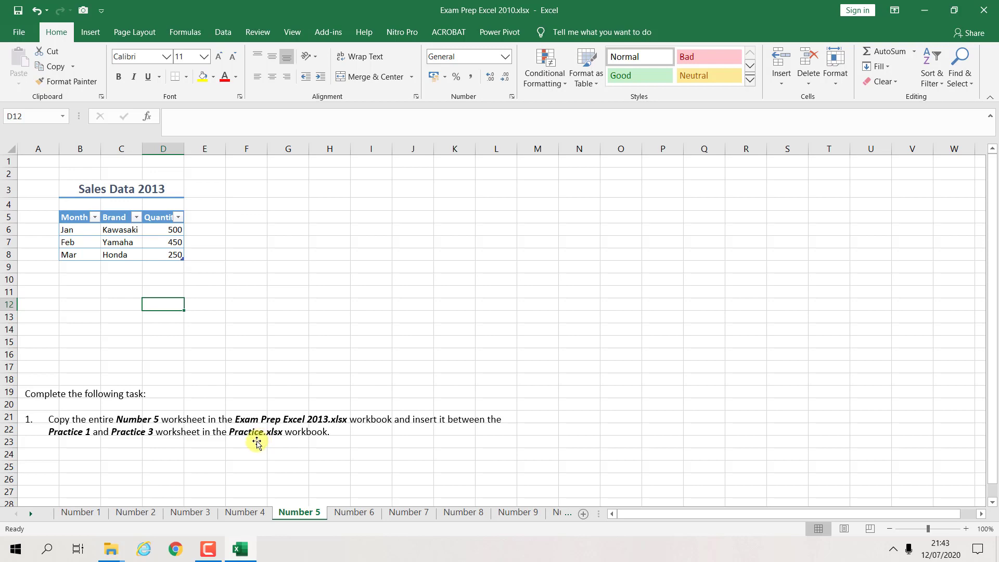
left_click(113, 552)
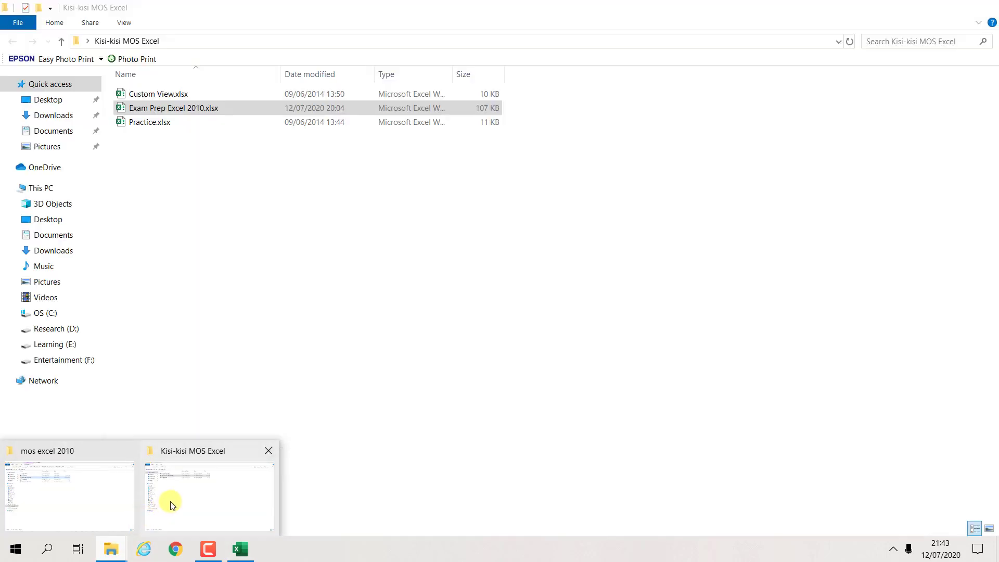
left_click(170, 501)
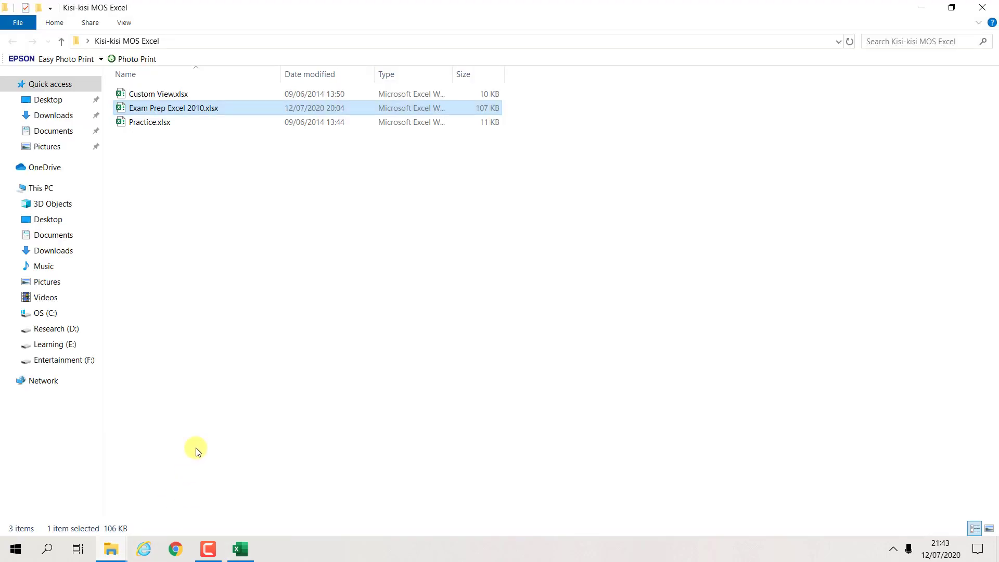
double_click(162, 125)
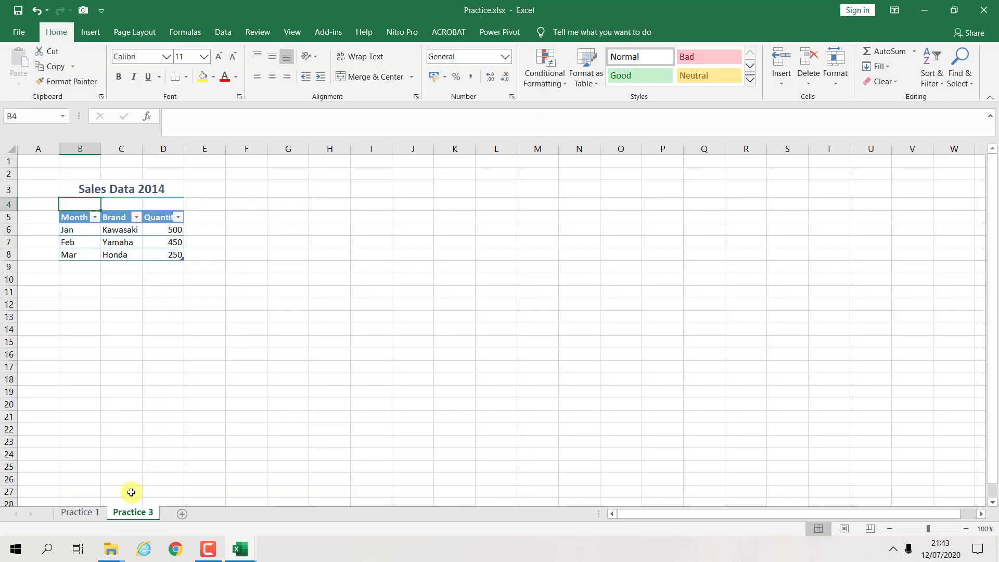
Check the Practice 1 and Practice 3 sheets in Practice.xlsx and return to the Exam Prep workbook.
left_click(83, 511)
left_click(119, 512)
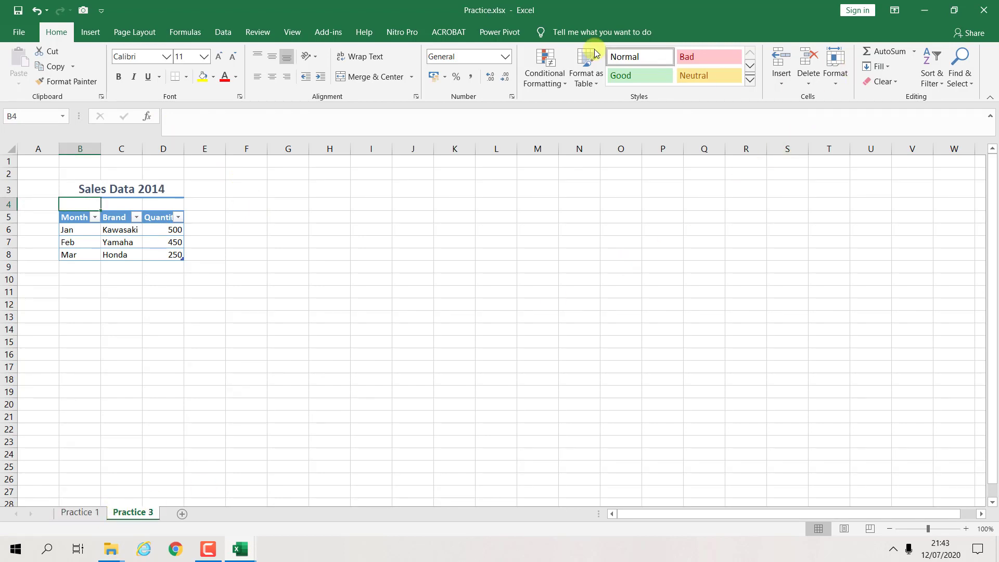
left_click(929, 16)
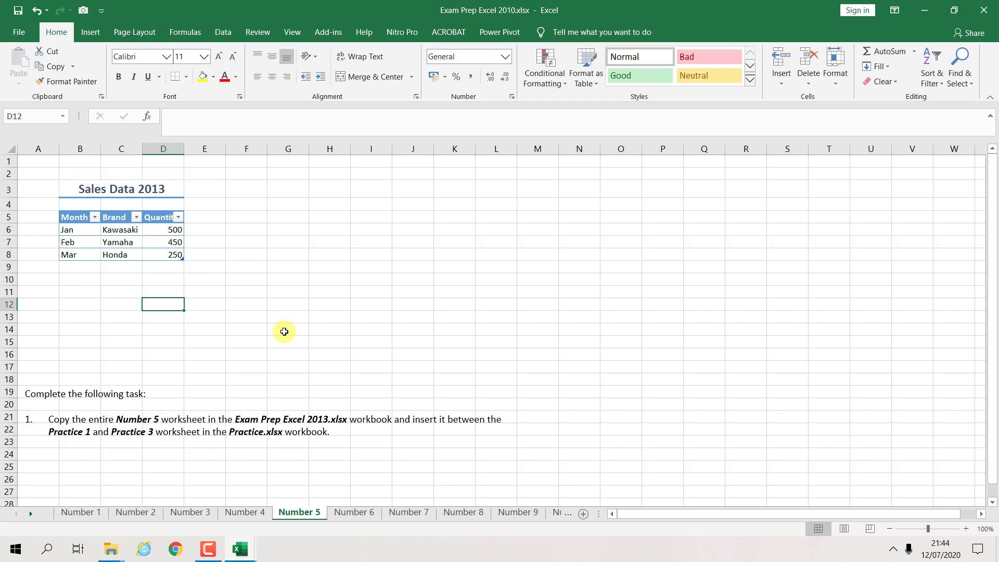
Copy the Number 5 worksheet into the Practice.xlsx workbook, placing the copy before sheet Practice 3.
right_click(295, 512)
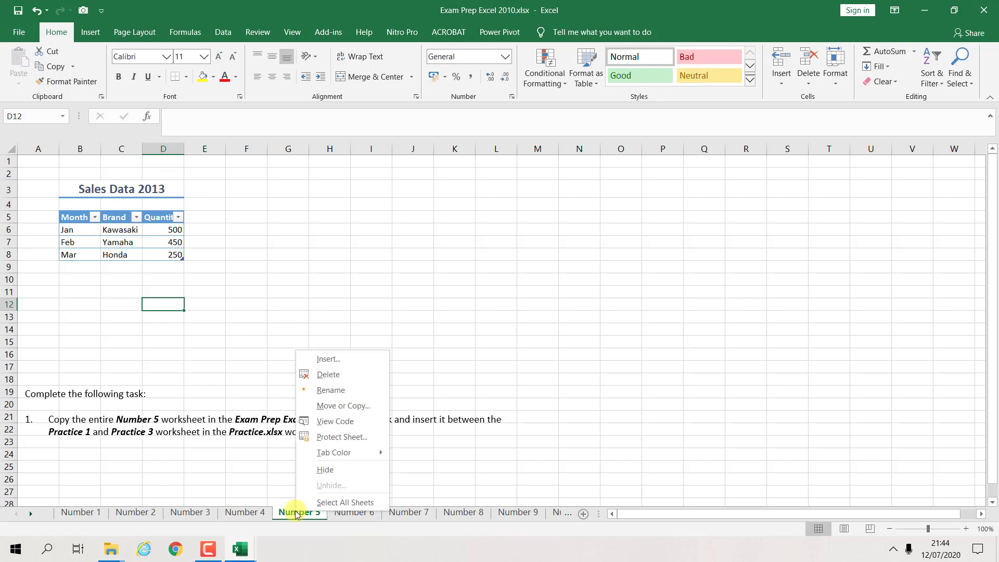
left_click(335, 407)
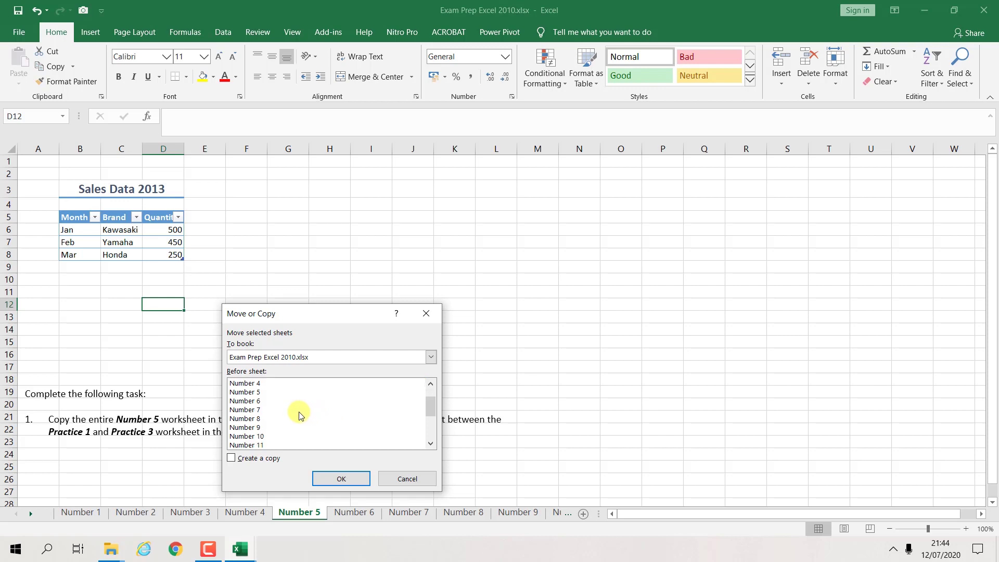
left_click(430, 357)
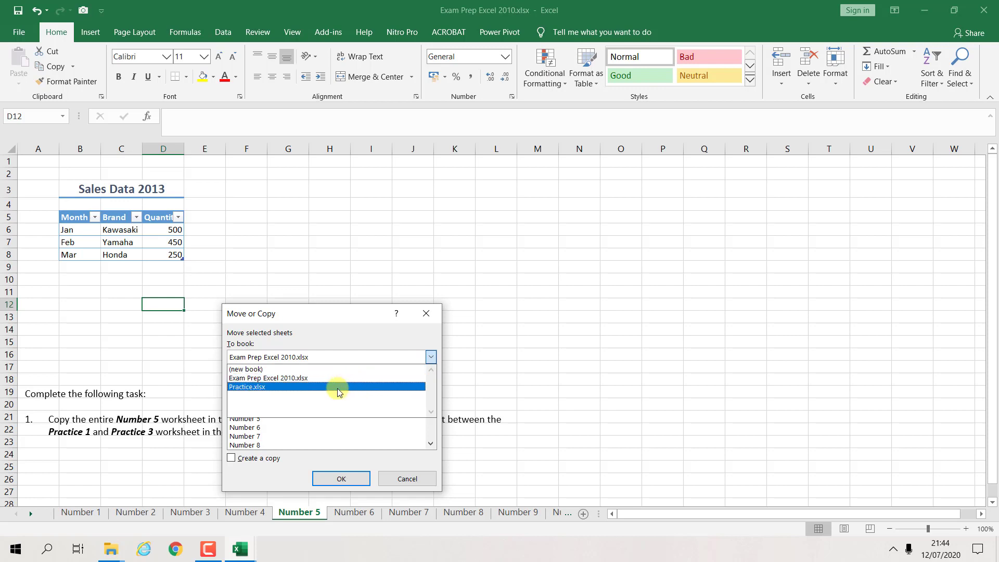
left_click(337, 388)
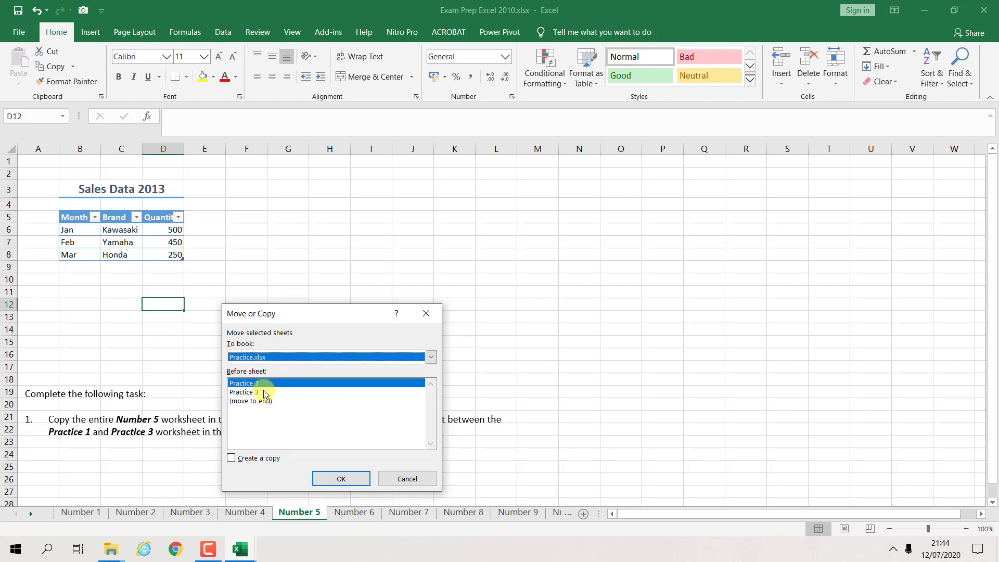
left_click(252, 394)
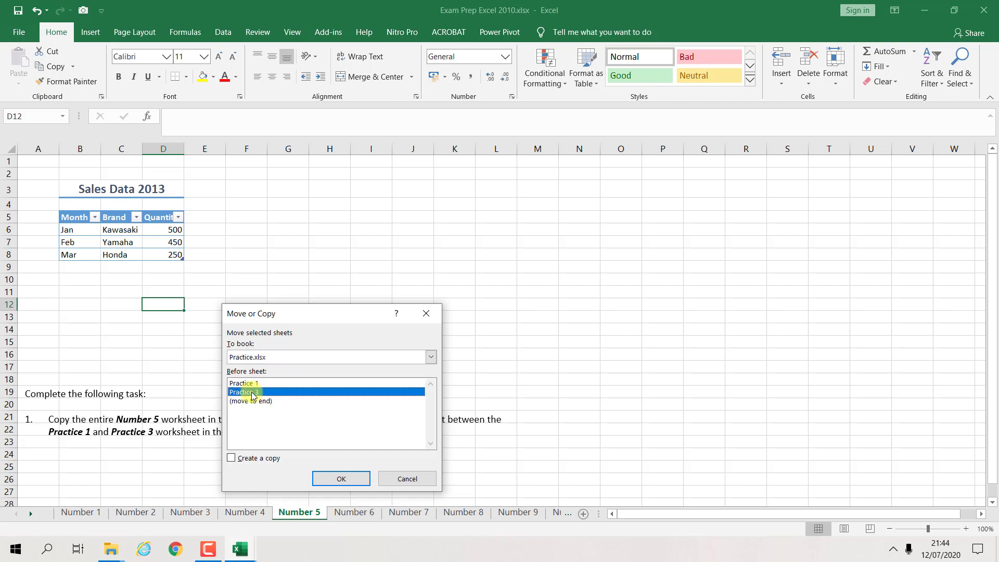
left_click(247, 461)
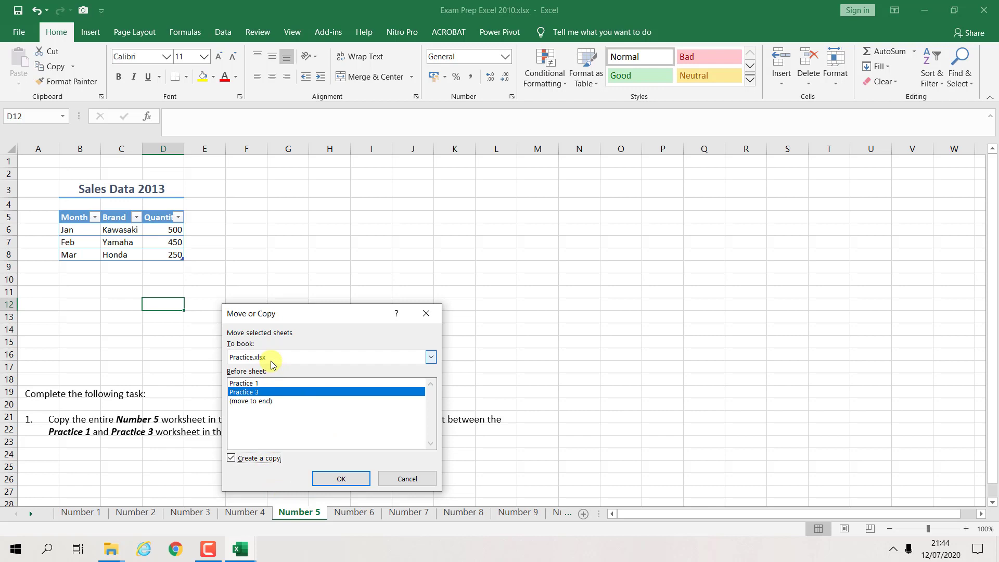
left_click(326, 486)
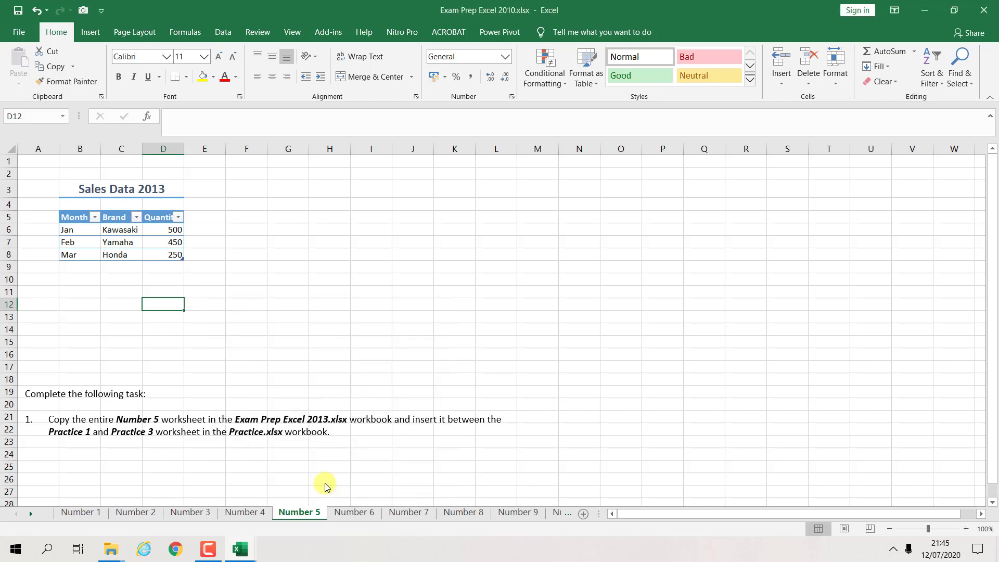
Check the copied Number 5 sheet in Practice.xlsx and return to the Exam Prep Excel 2010 workbook.
mouse_move(240, 547)
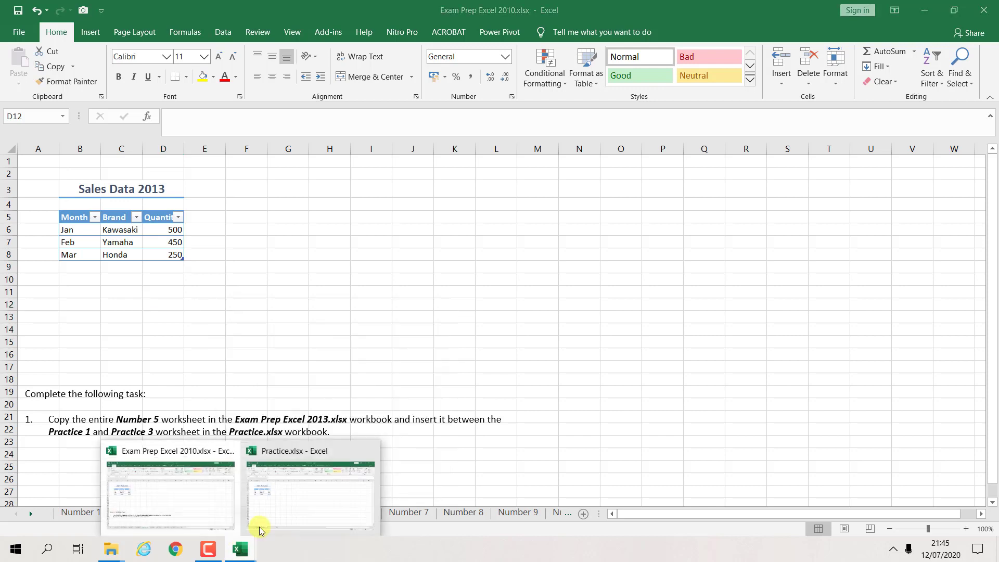
left_click(295, 499)
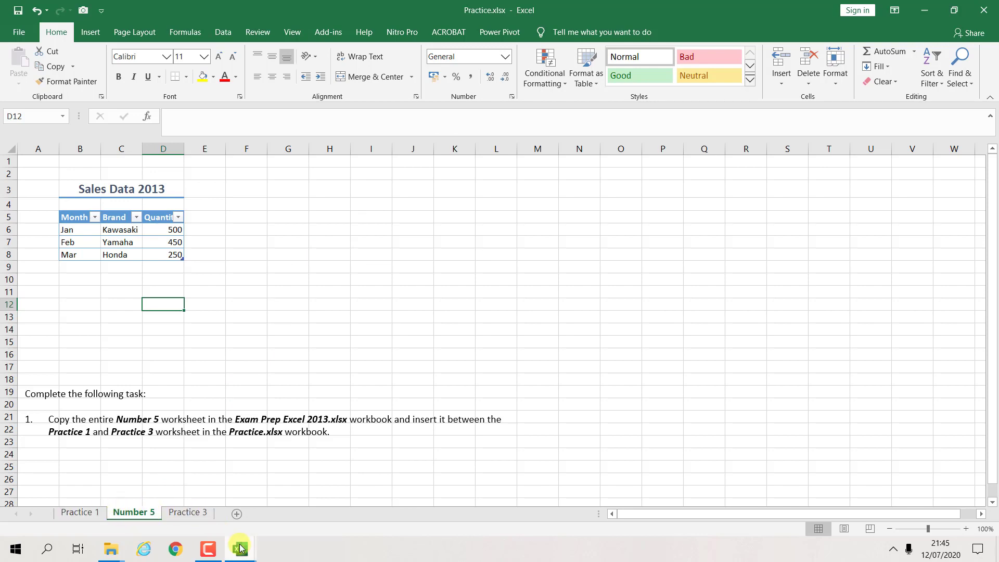
mouse_move(240, 547)
left_click(208, 489)
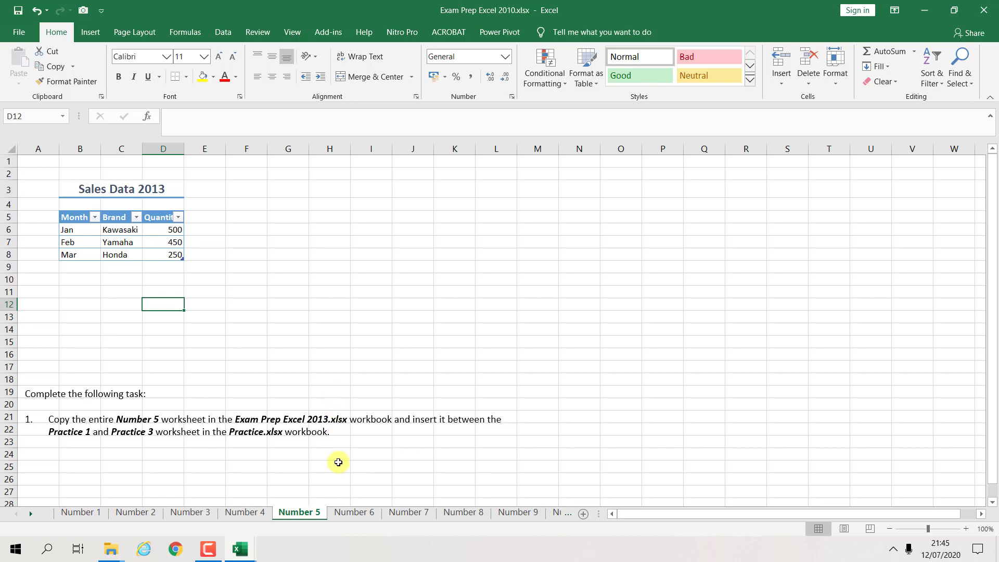
On sheet Number 6, modify the Heading 1 cell style to use an 18 pt font size.
left_click(344, 514)
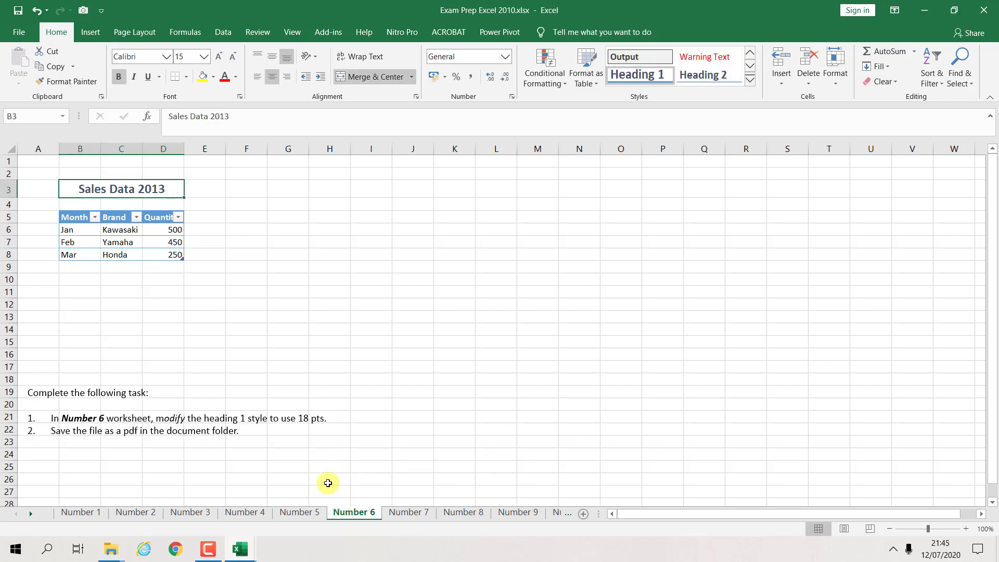
left_click(347, 343)
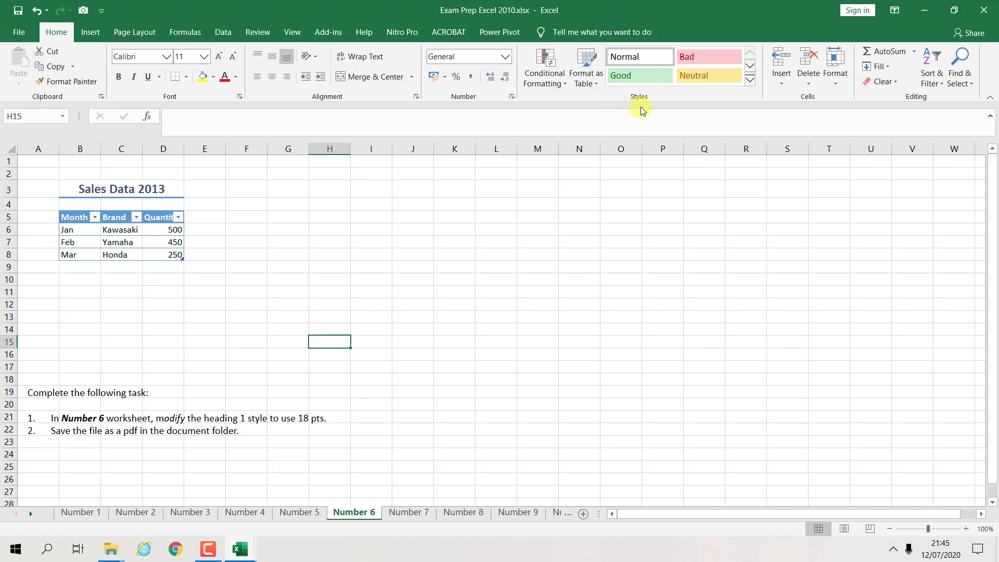
left_click(753, 84)
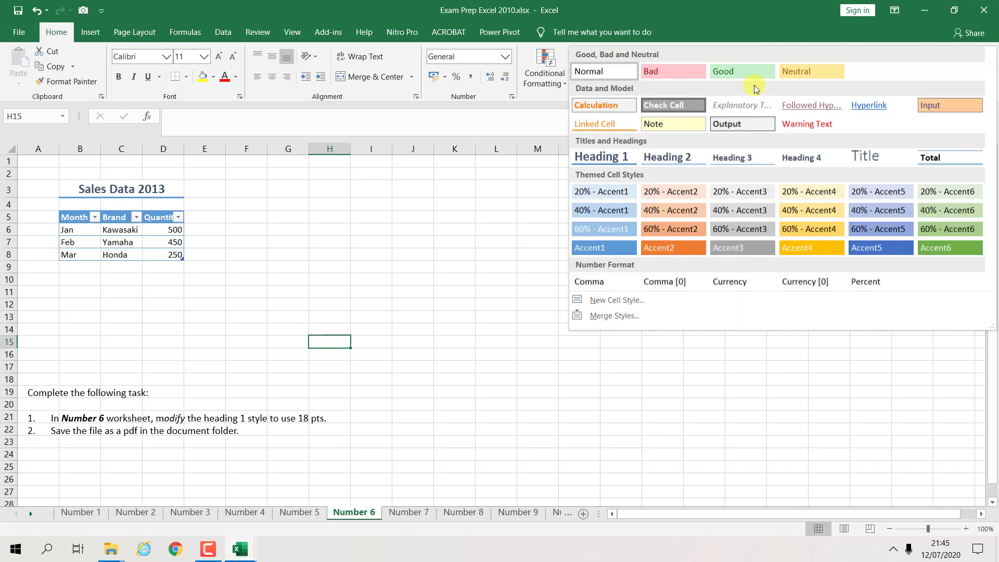
right_click(619, 158)
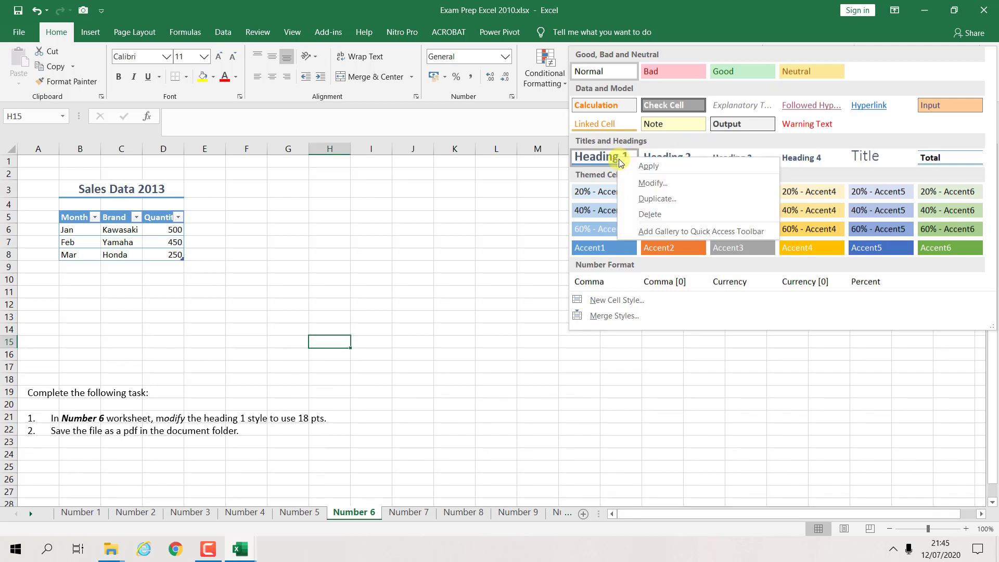
left_click(630, 185)
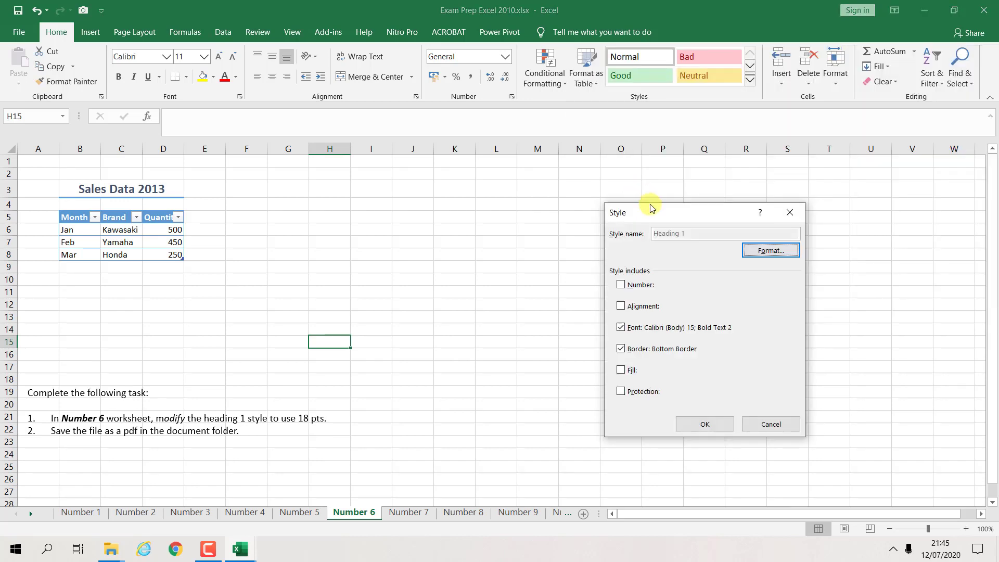
left_click(761, 254)
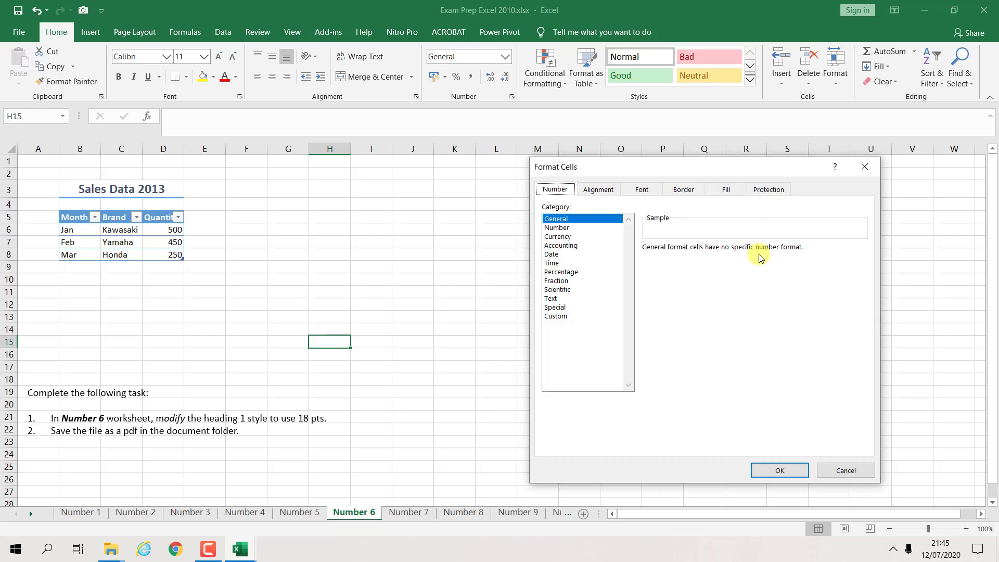
left_click(643, 191)
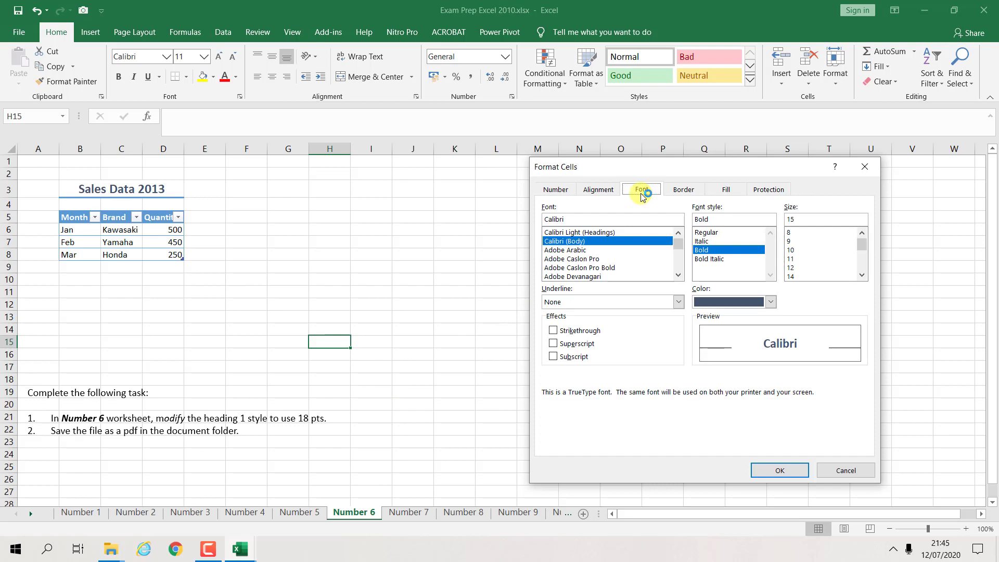
left_click(862, 276)
left_click(862, 276)
left_click(862, 275)
left_click(791, 267)
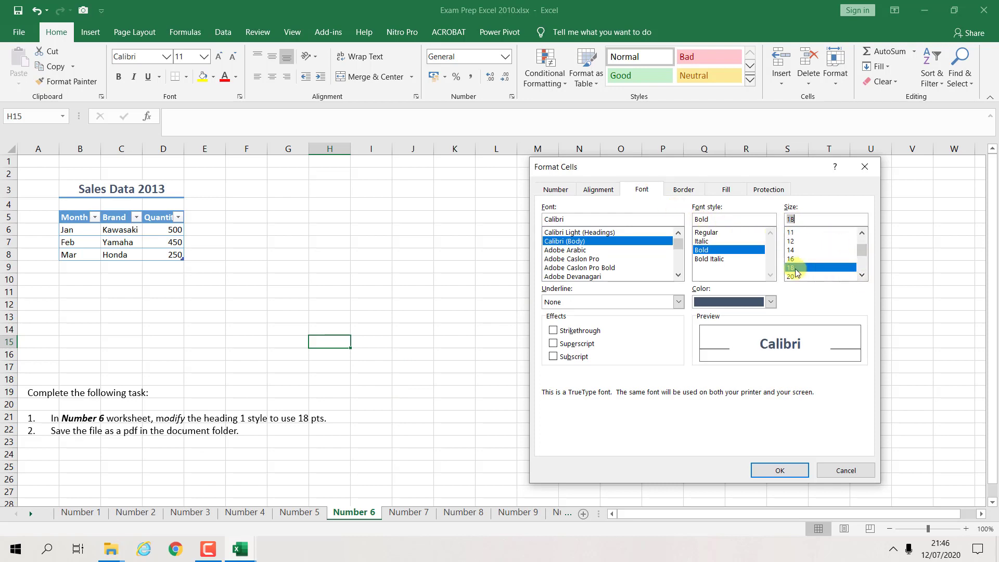
left_click(779, 470)
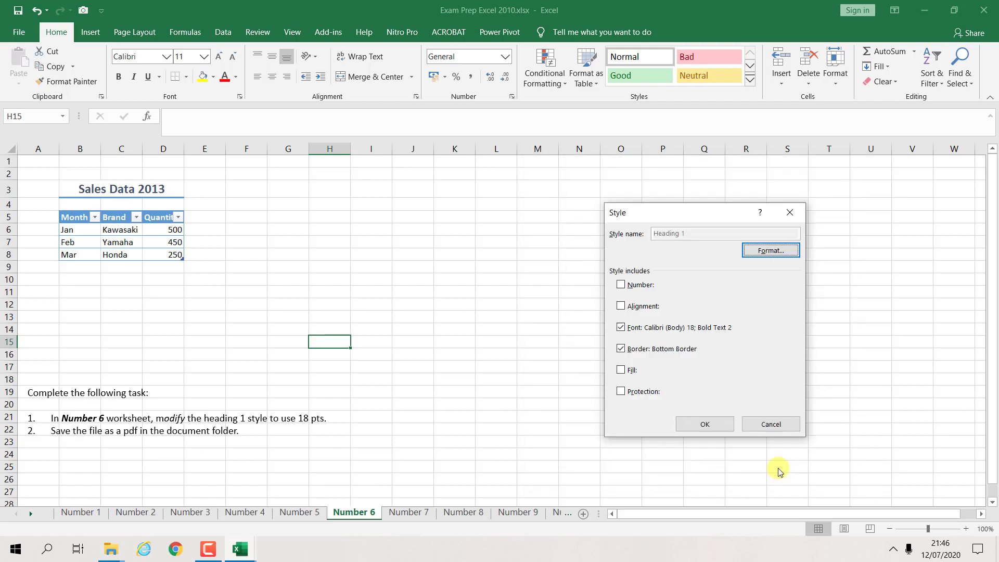
left_click(721, 426)
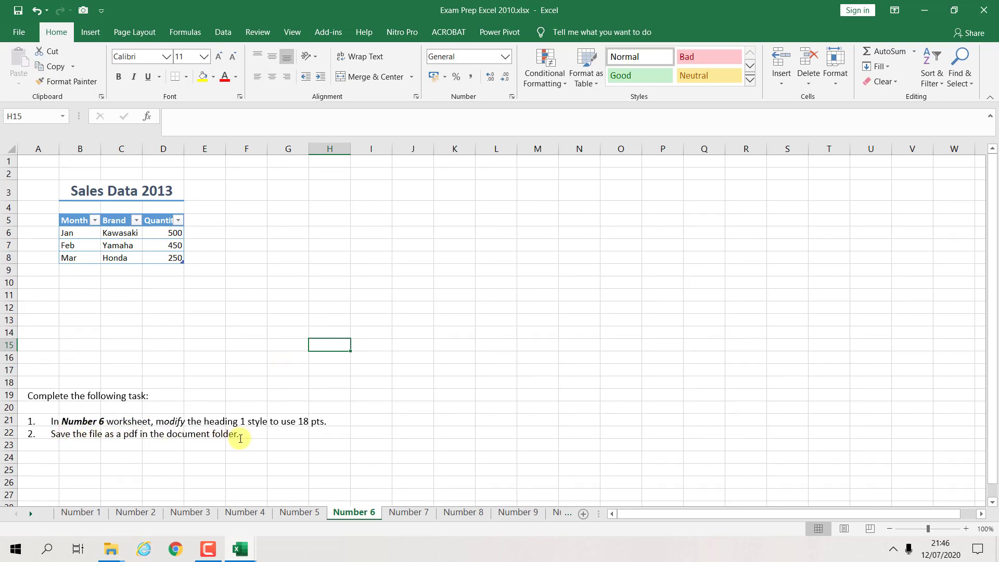
Save the file as the PDF Exam Prep Excel 2010.pdf in the Documents folder and close the published PDF.
left_click(11, 39)
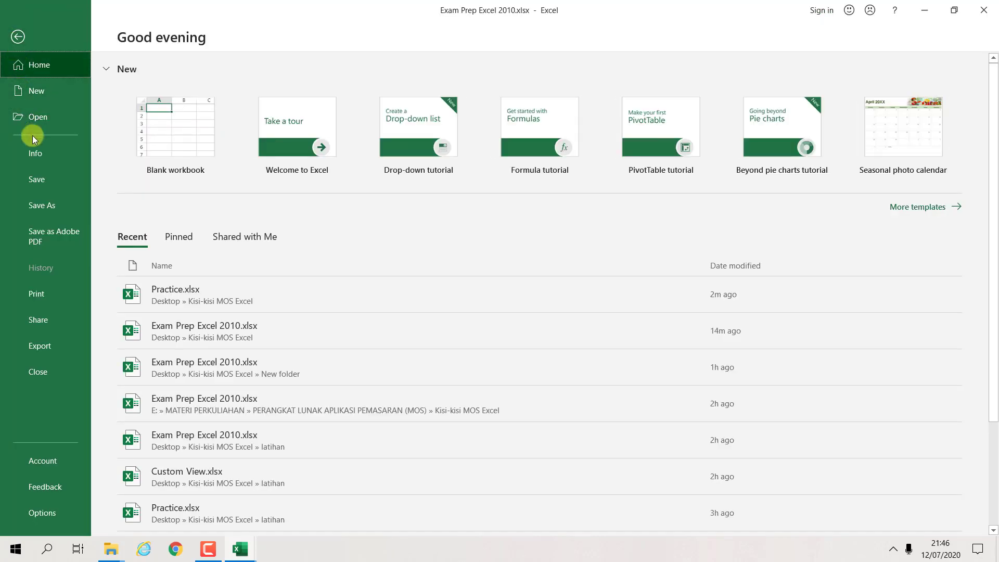
left_click(40, 203)
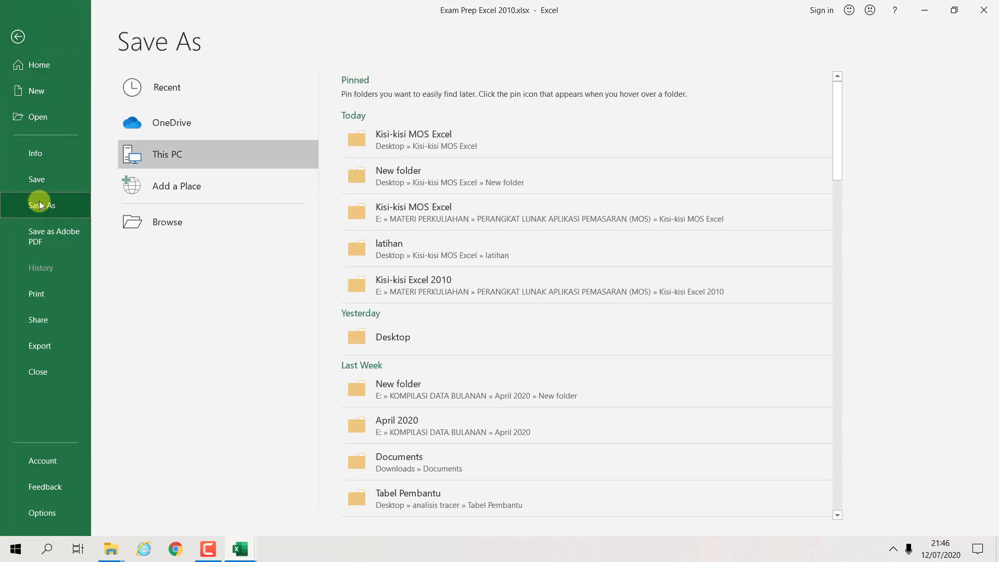
left_click(173, 220)
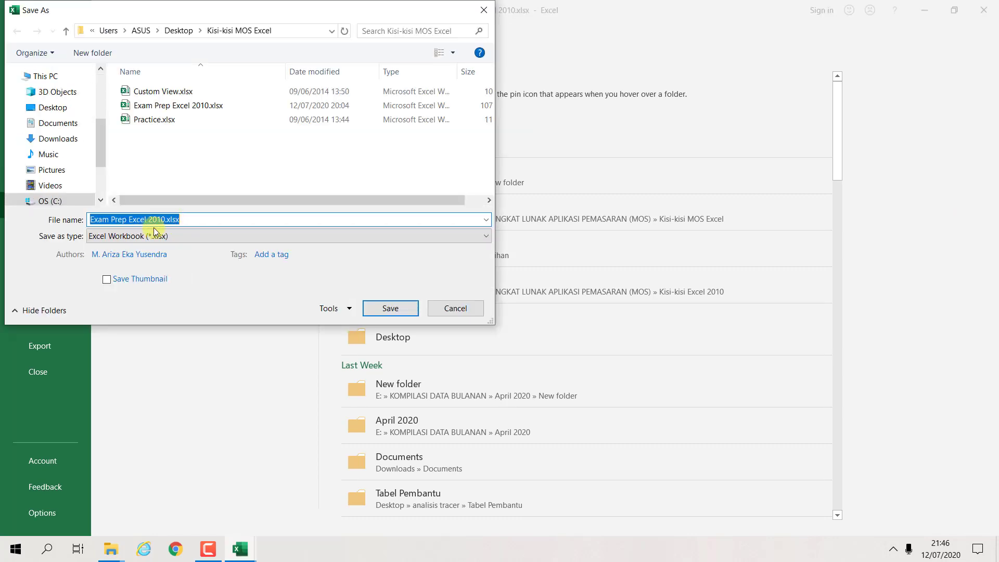
left_click(63, 124)
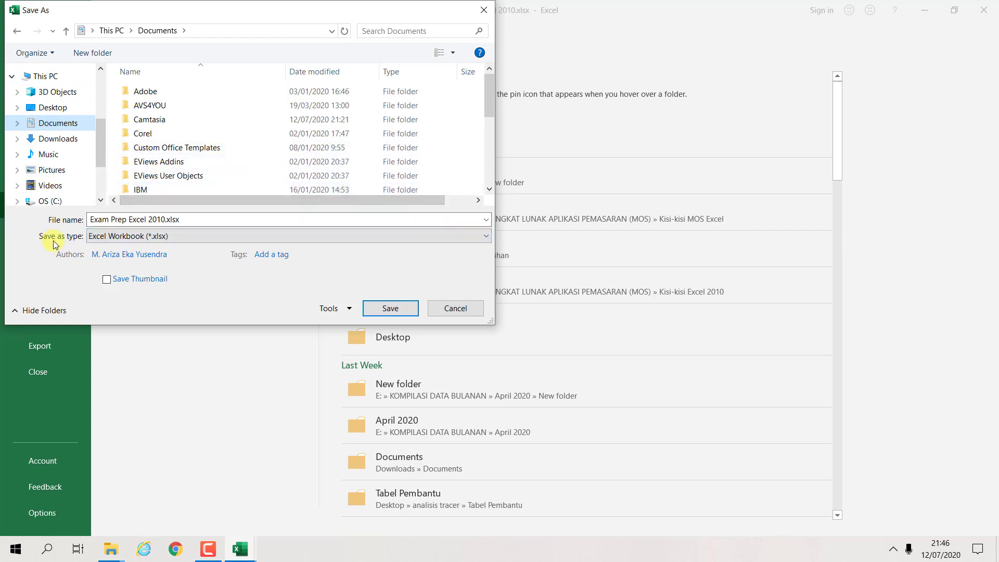
left_click(180, 240)
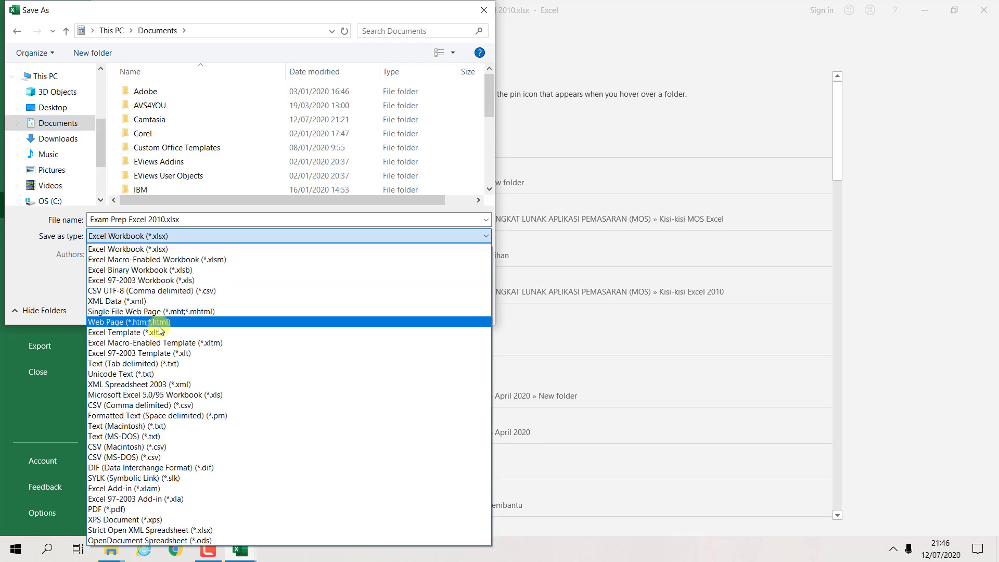
left_click(130, 509)
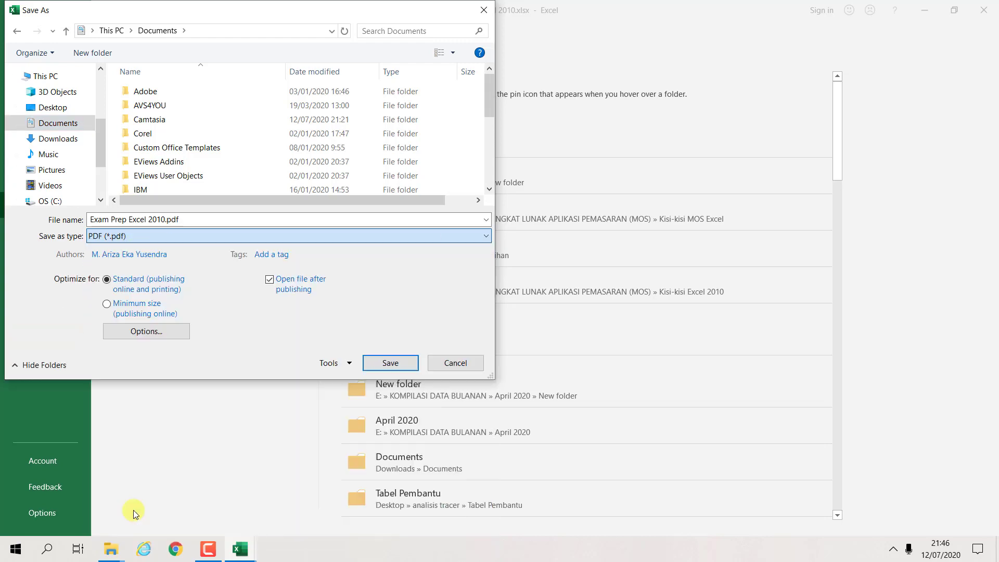
scroll(353, 146, "down", 3)
scroll(354, 144, "down", 2)
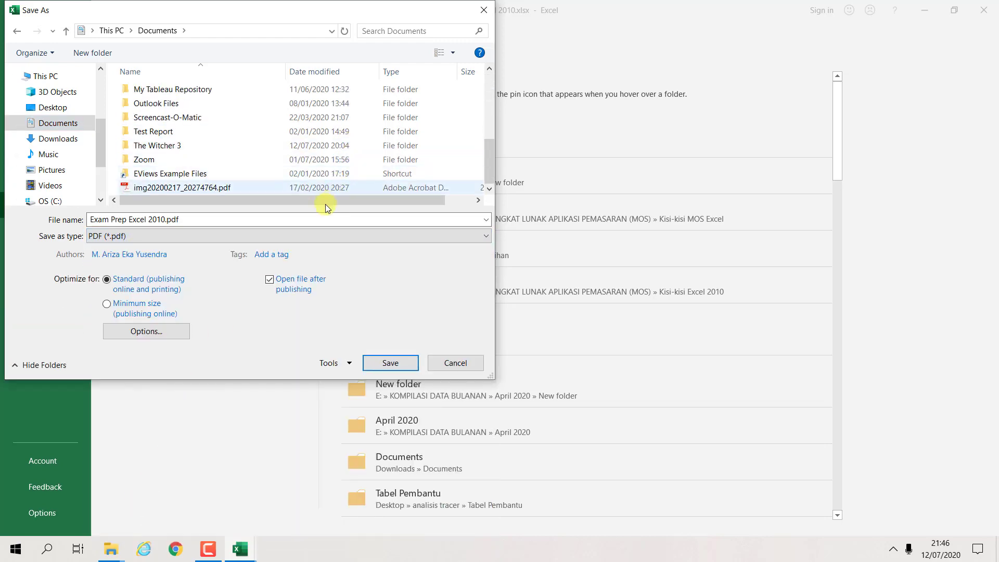
left_click(390, 363)
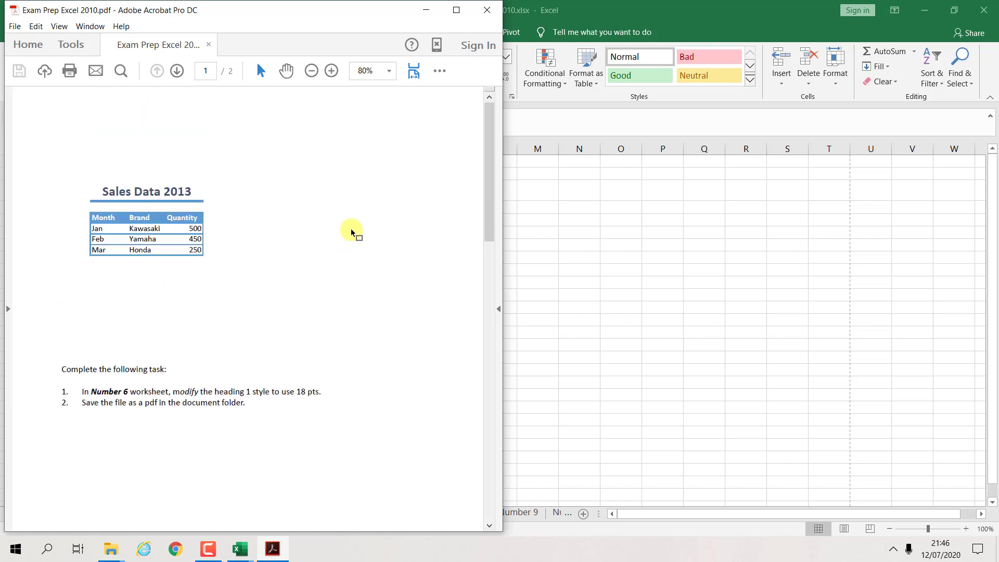
left_click(486, 10)
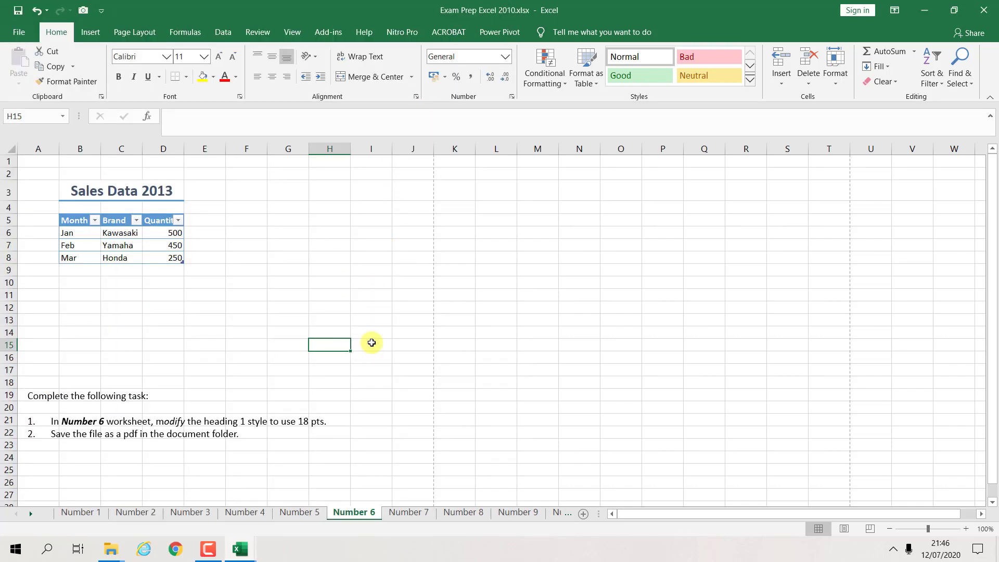
On sheet Number 7, compare the Total formula in G4 with those in G5:G7 and examine the cells it references.
left_click(411, 513)
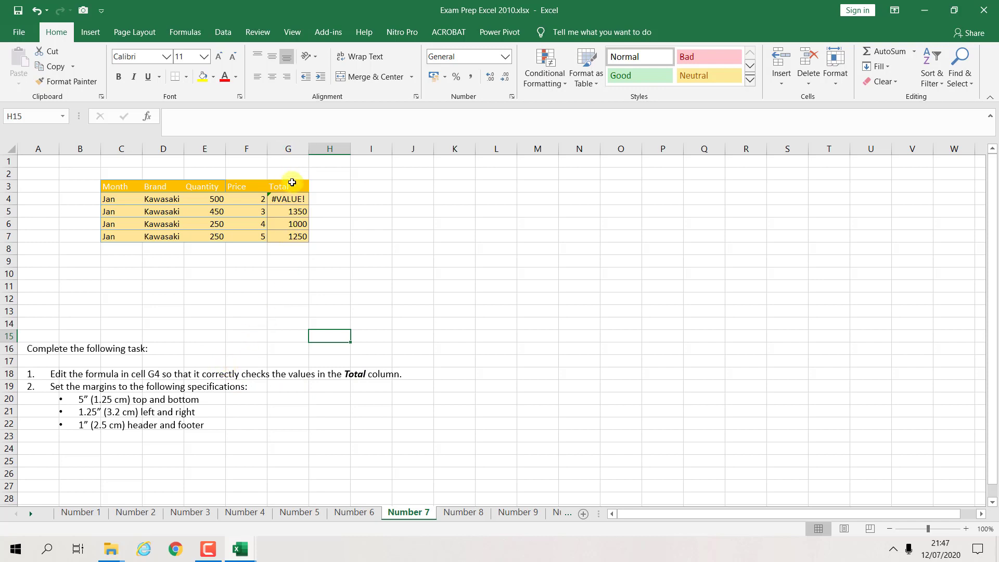
left_click(292, 213)
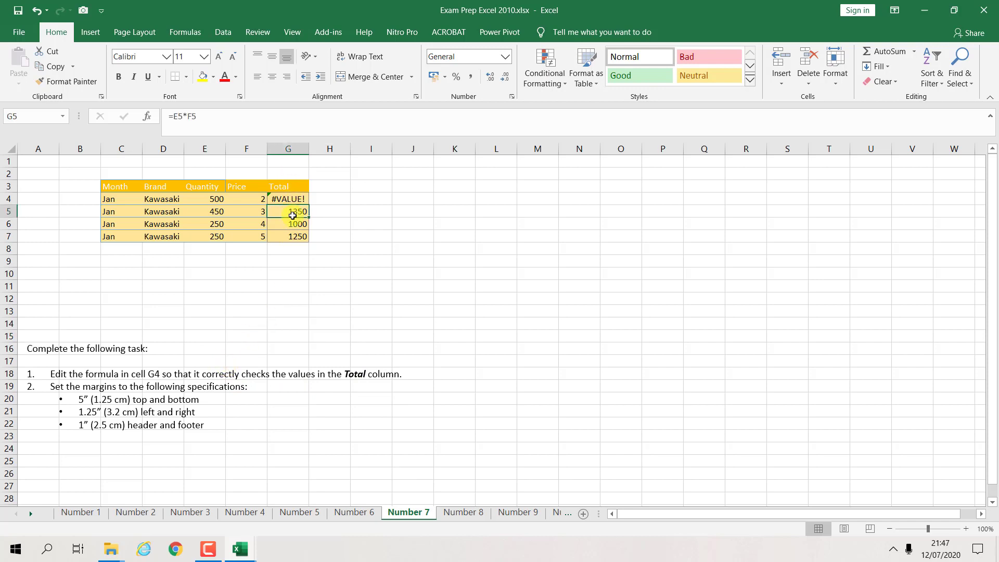
left_click(296, 224)
left_click(292, 235)
left_click(286, 198)
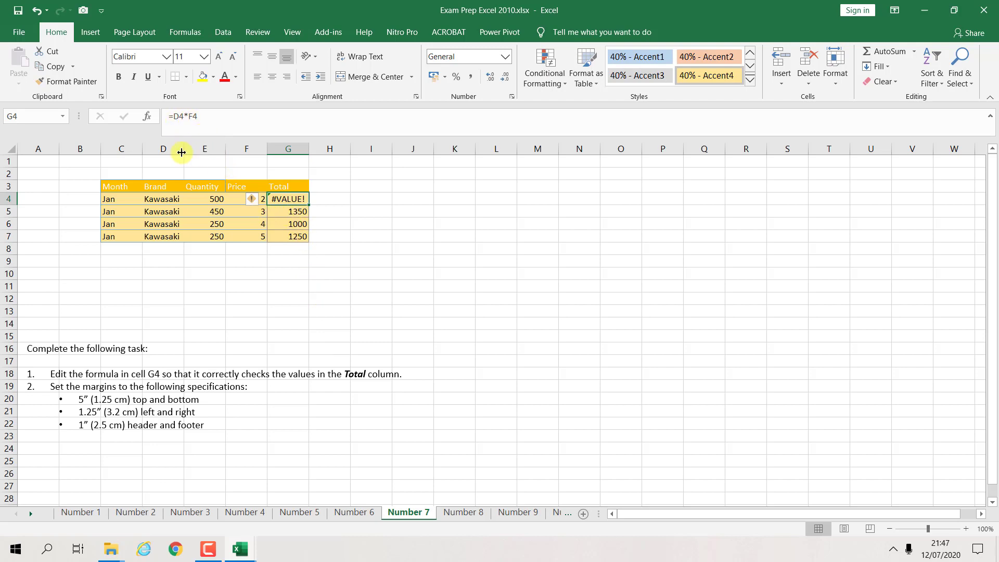
left_click(158, 201)
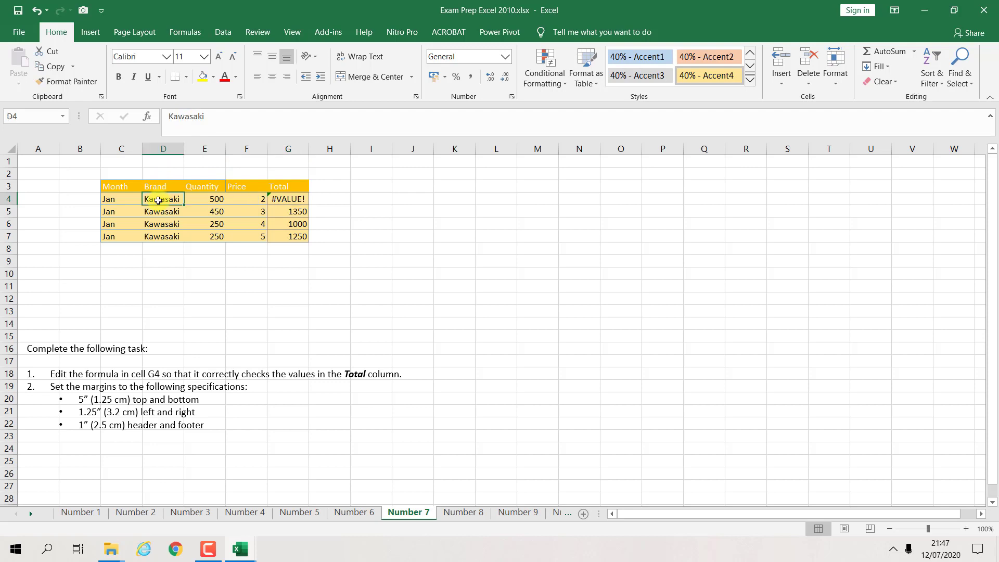
left_click(264, 198)
left_click(273, 199)
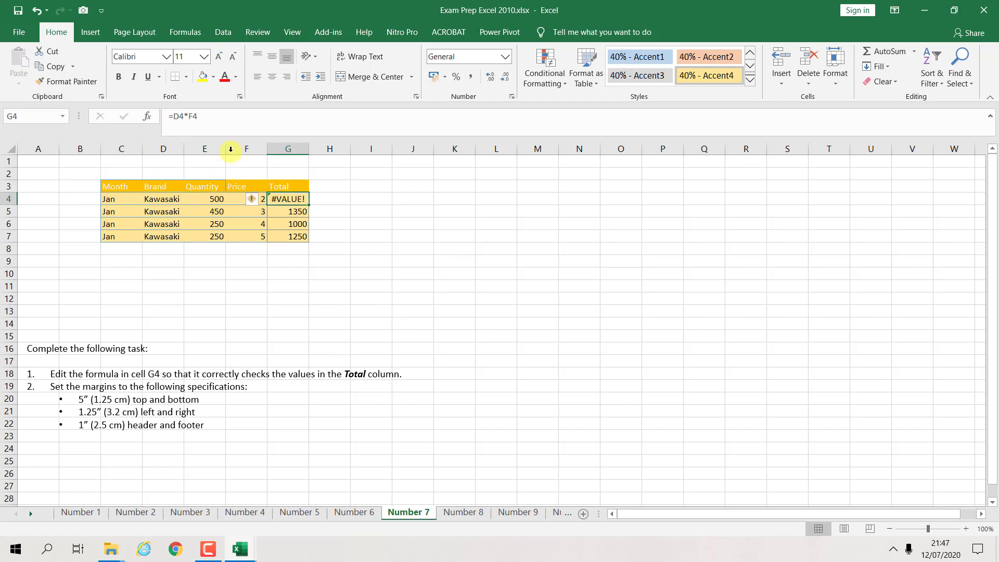
left_click(232, 201)
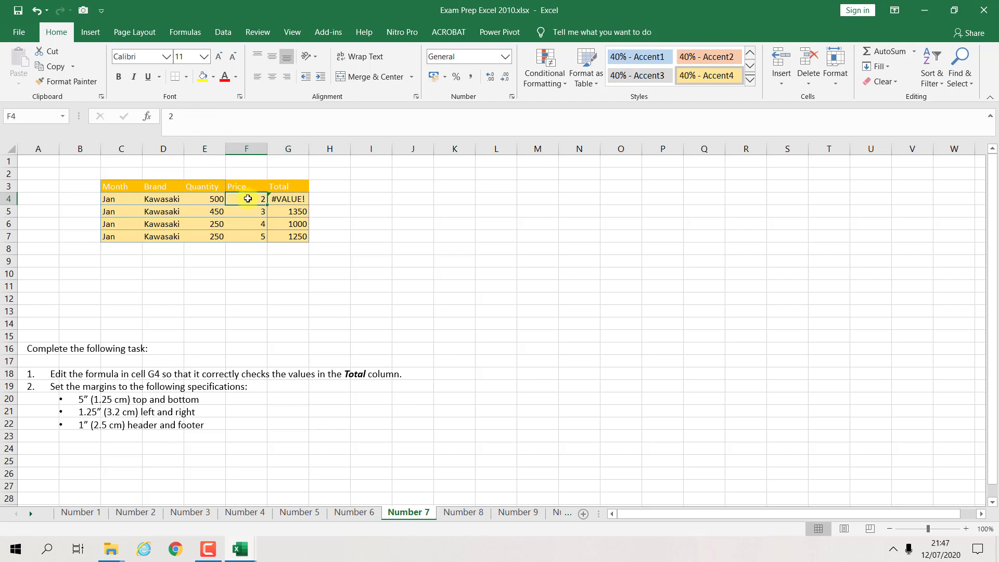
left_click(163, 202)
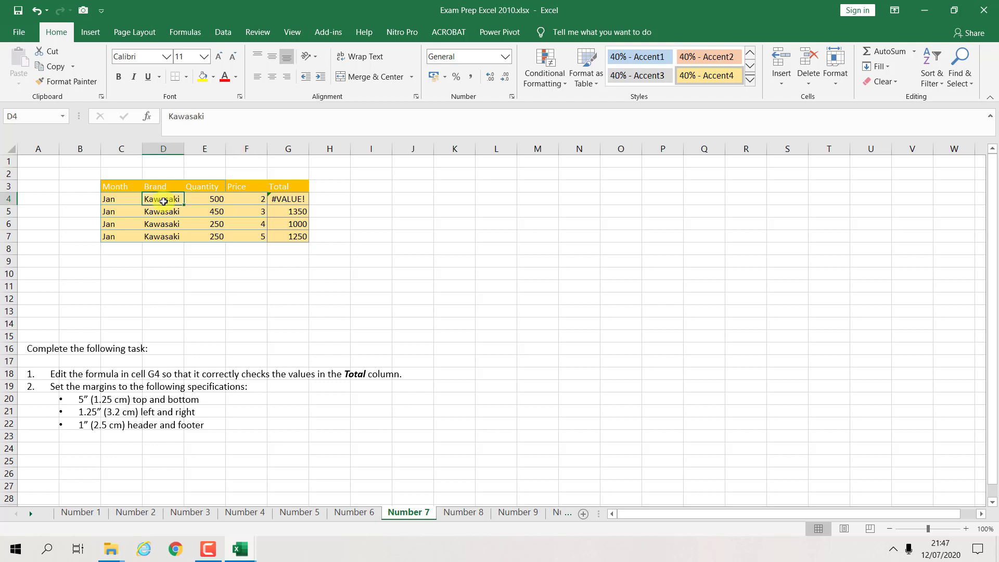
left_click(256, 205)
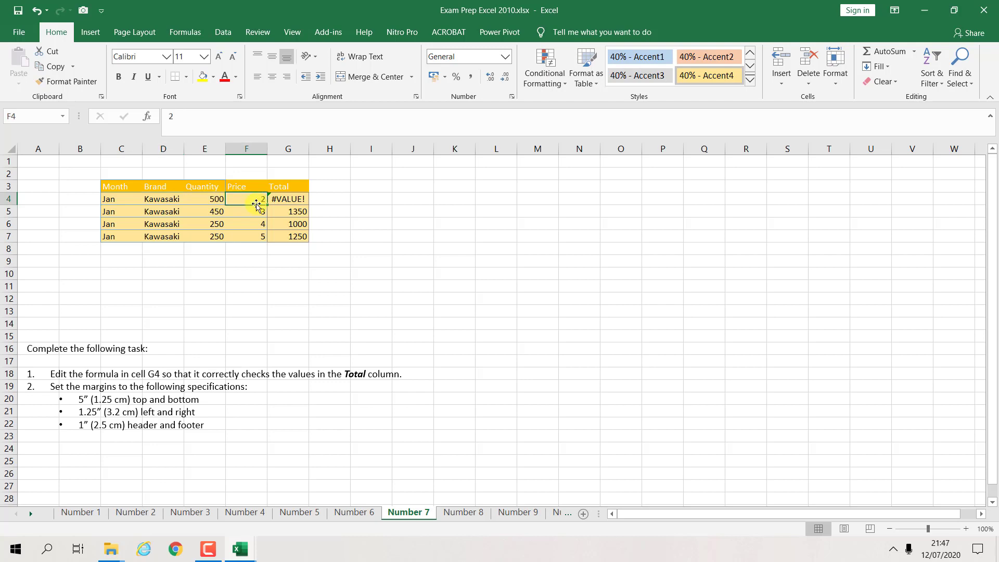
left_click(166, 201)
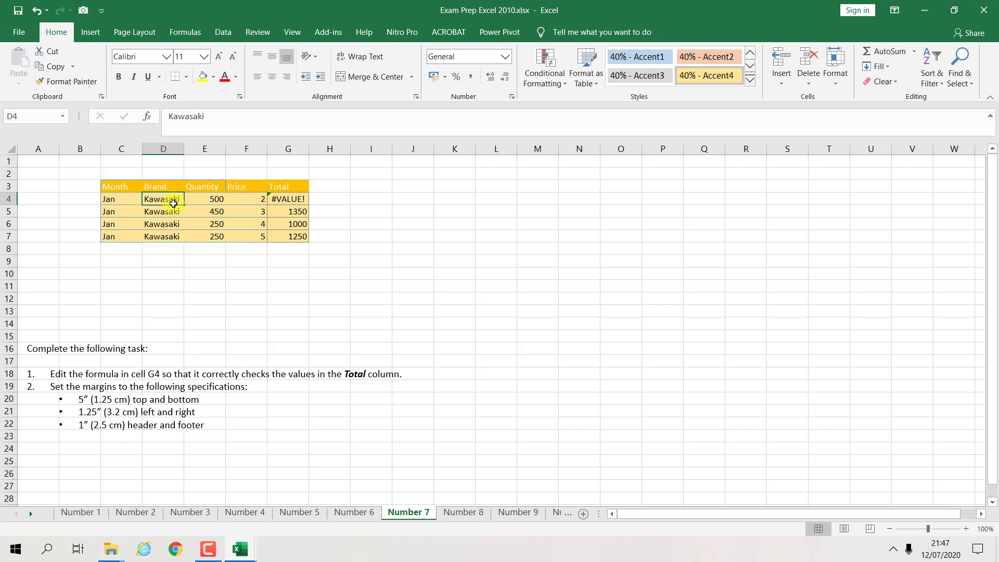
left_click(253, 202)
left_click(281, 202)
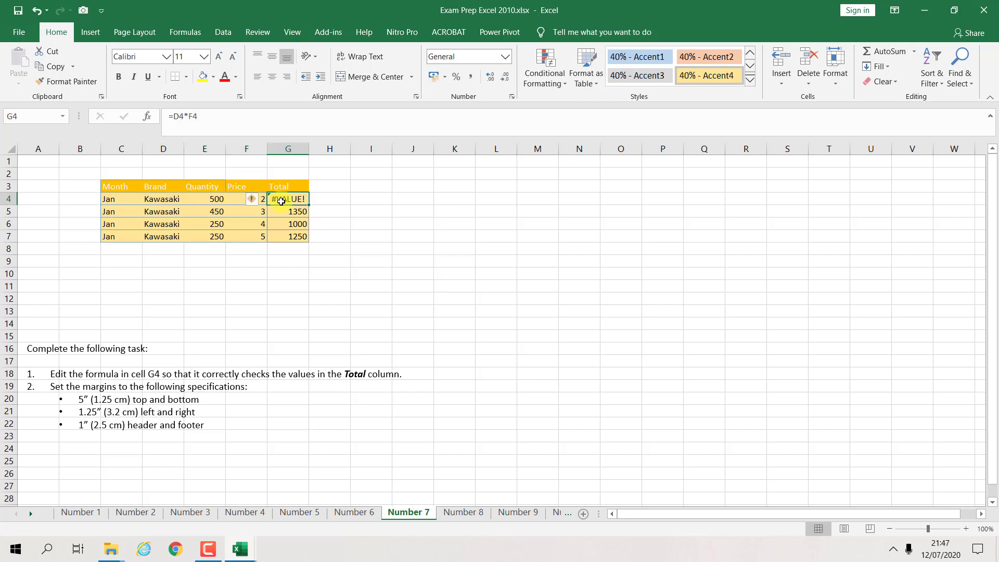
left_click(189, 201)
left_click(242, 195)
left_click(294, 221)
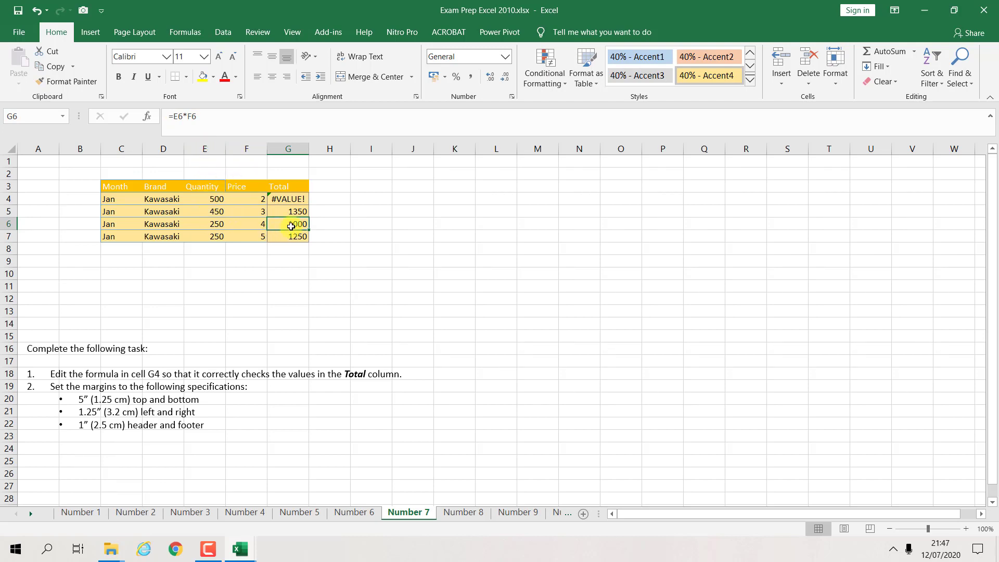
Correct the Total formula in G4 by filling the formula from G5 upward into it.
left_click(289, 199)
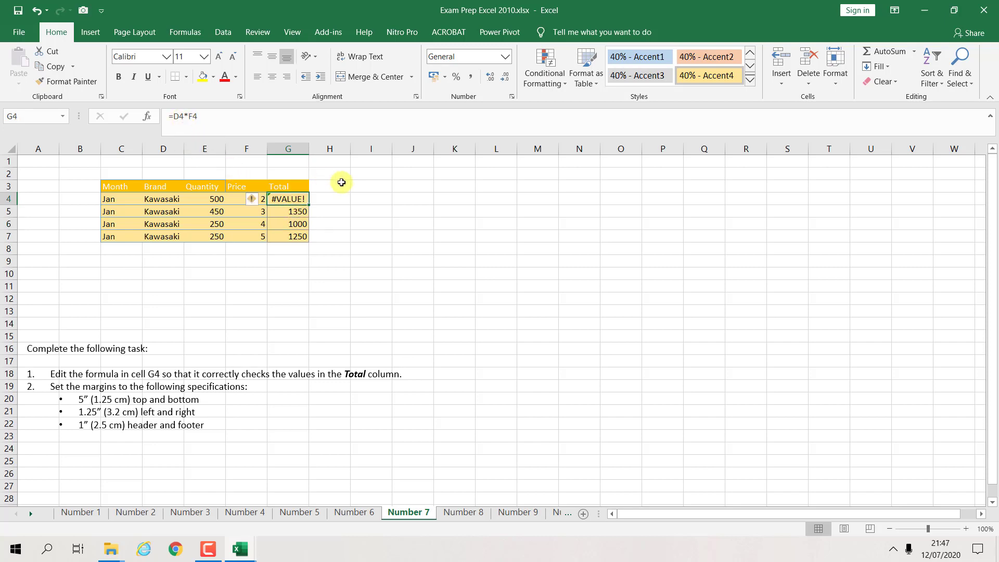
left_click(291, 213)
left_click_drag(308, 217, 307, 199)
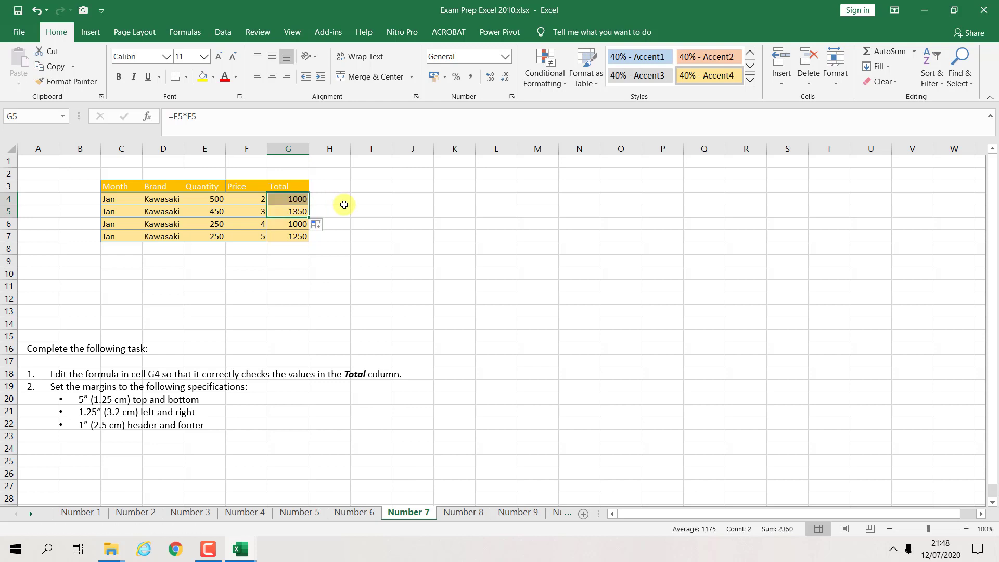
Undo the fill into G4 and edit the cell's formula to =E4*F4 so it multiplies Quantity by Price.
key("ctrl+z")
left_click(345, 201)
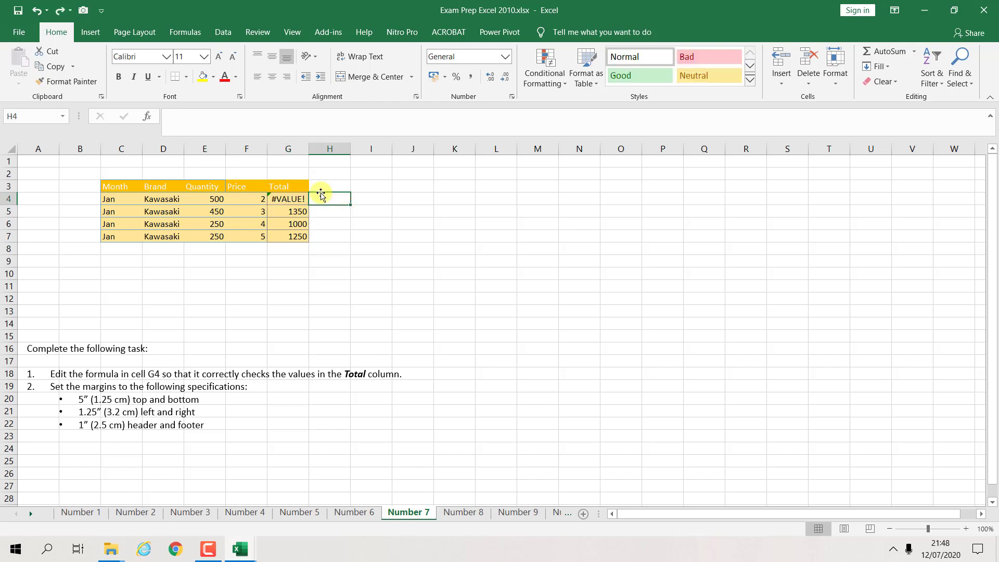
left_click(292, 204)
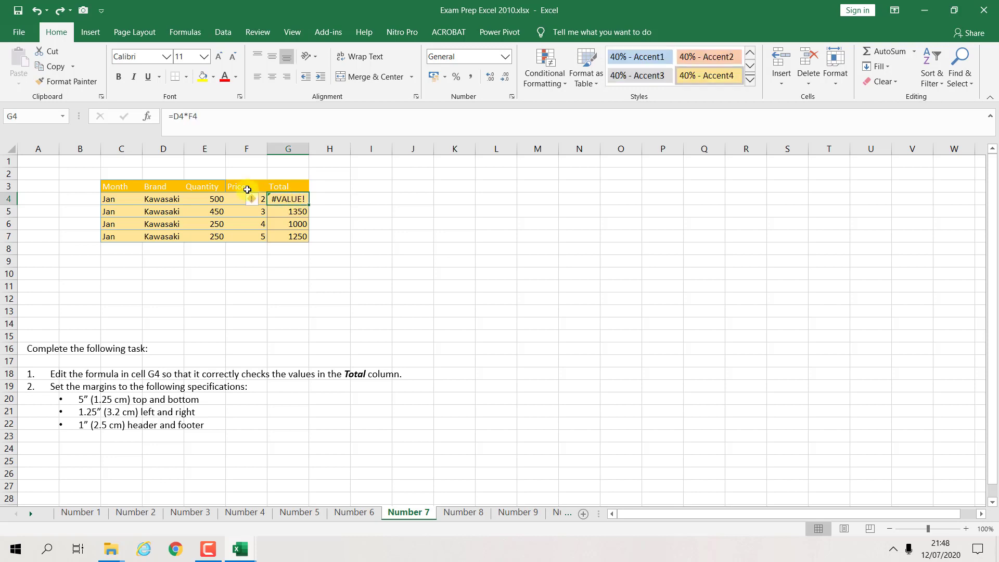
left_click(183, 117)
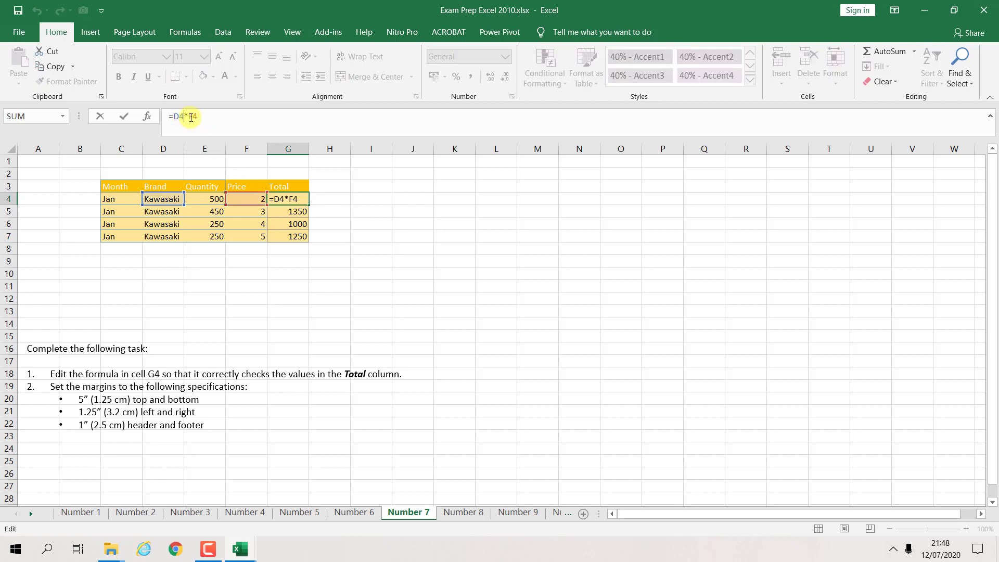
key("BackSpace")
key("BackSpace")
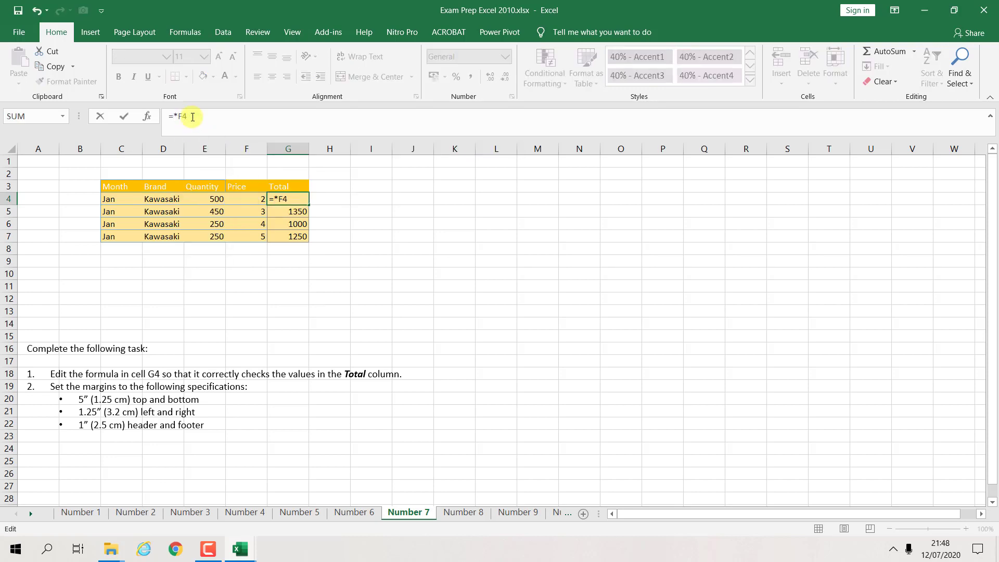
left_click(214, 196)
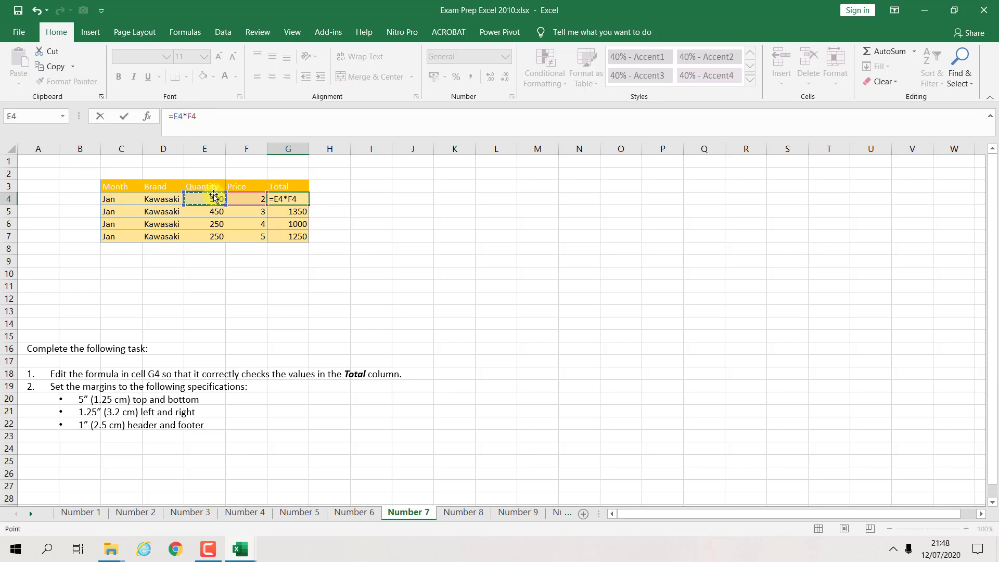
key("Return")
left_click(352, 271)
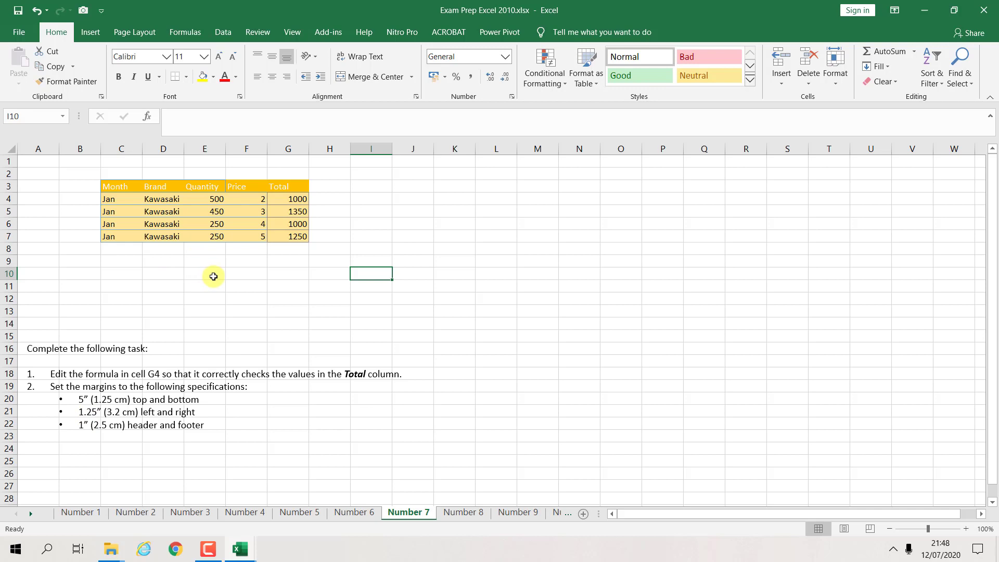
Open the custom margin settings for sheet Number 7 and set the top and bottom margins to 5 cm.
left_click(145, 34)
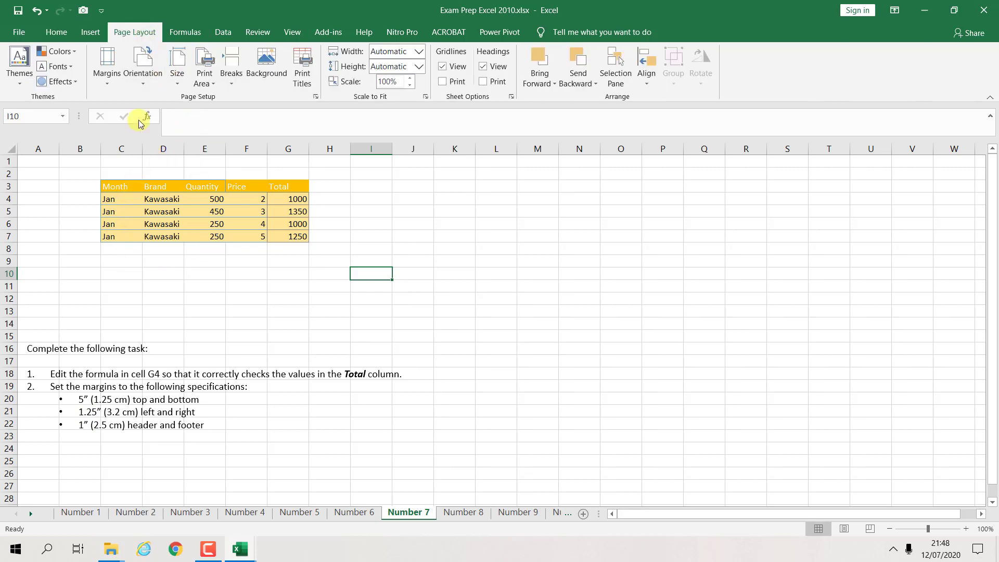
left_click(108, 77)
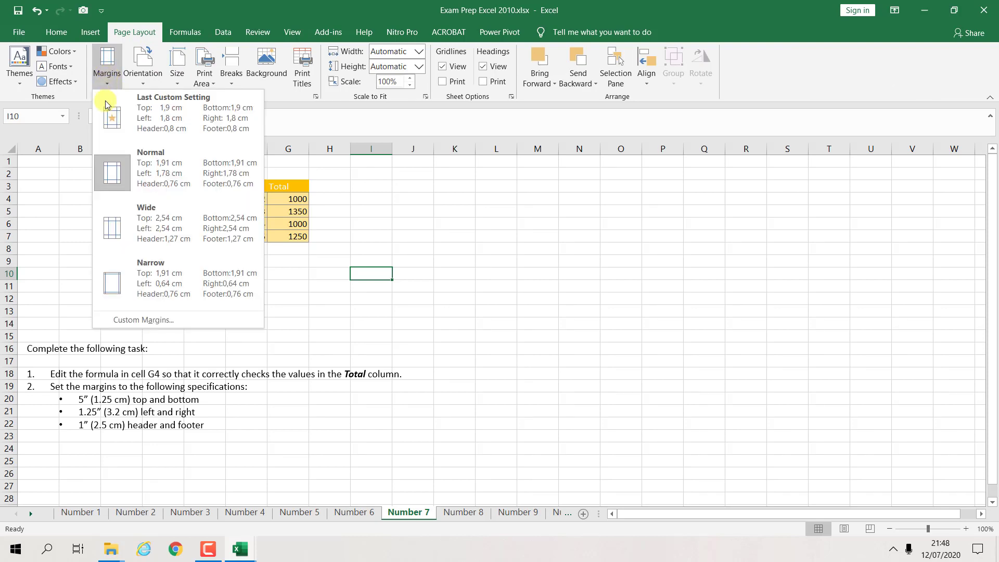
left_click(140, 321)
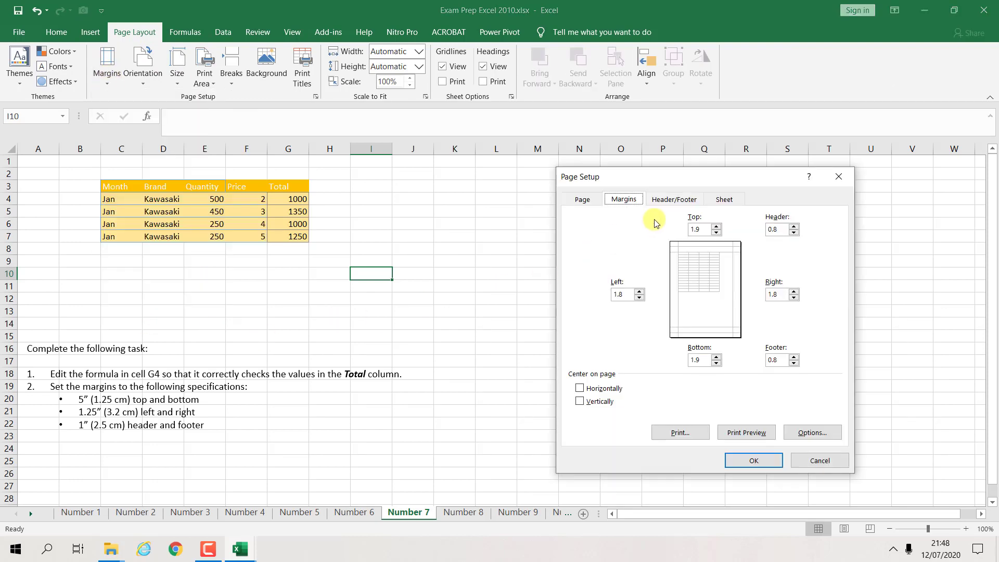
left_click_drag(711, 172, 622, 156)
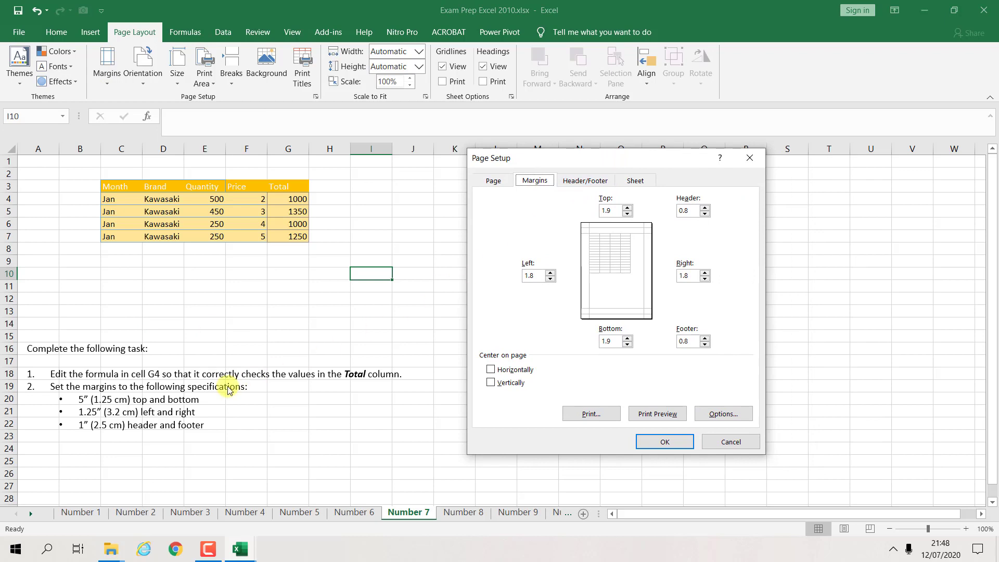
left_click(616, 211)
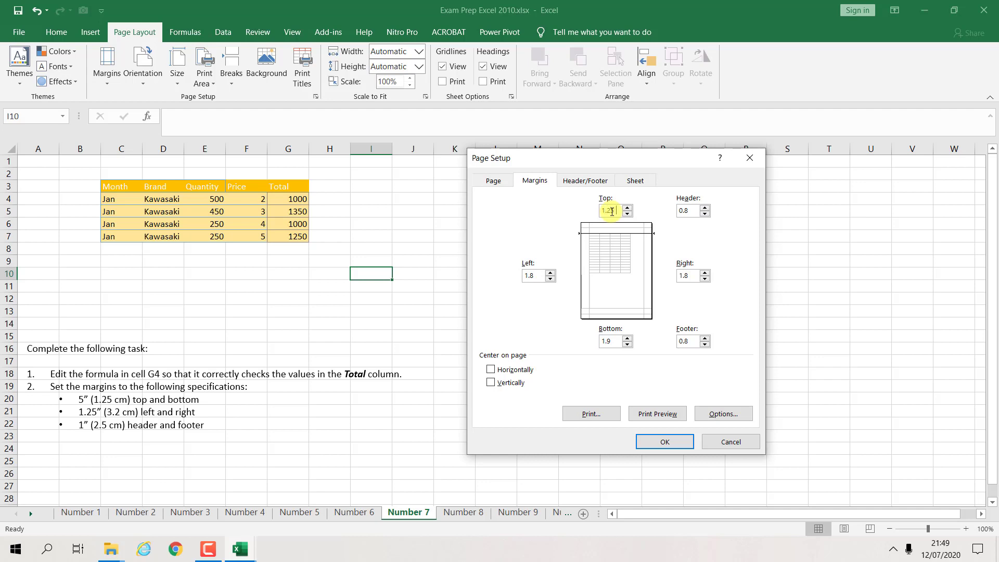
type("5 cm")
left_click_drag(613, 341, 593, 342)
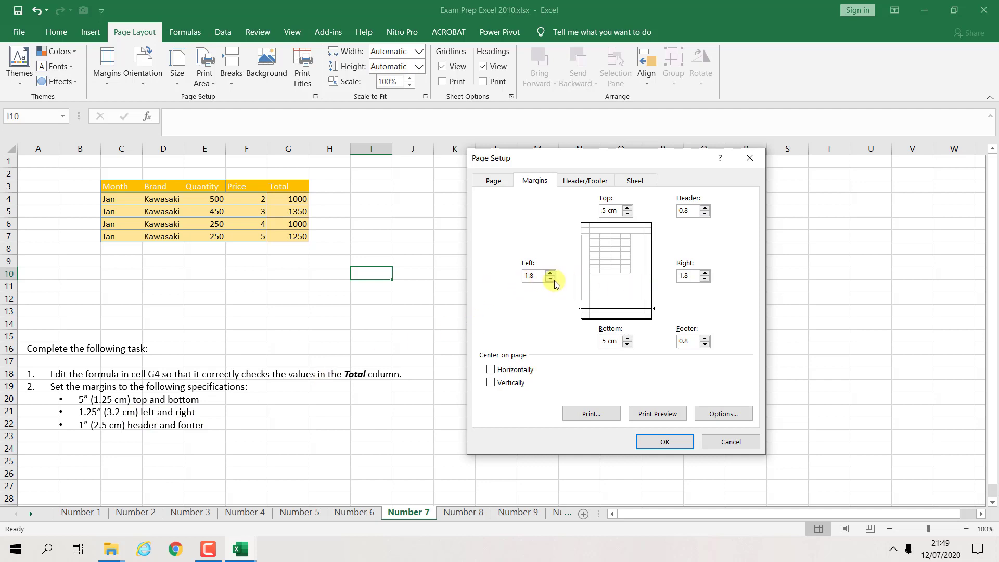
Set the left and right page margins to 3.2 cm.
left_click_drag(535, 277, 510, 276)
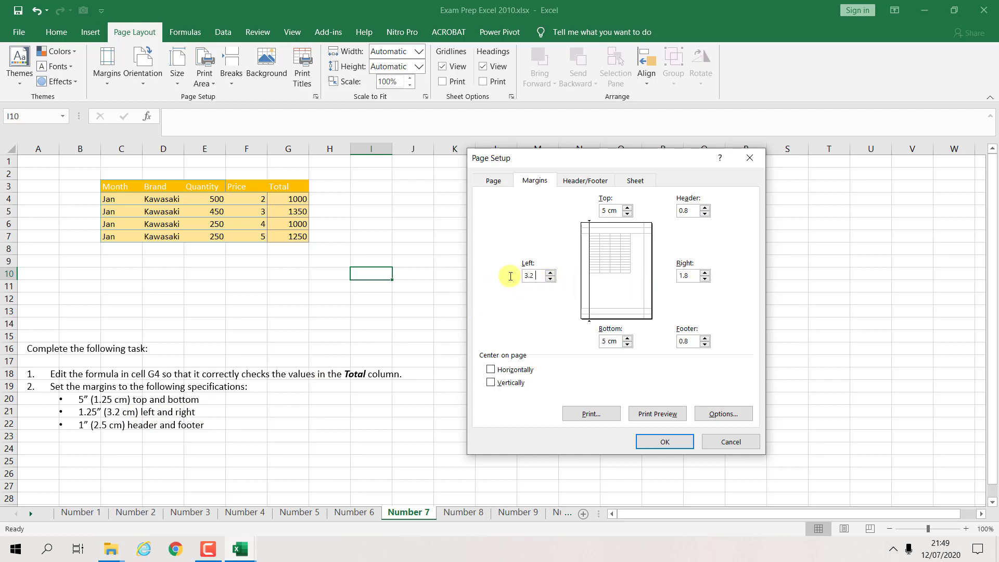
type("3.2 cm")
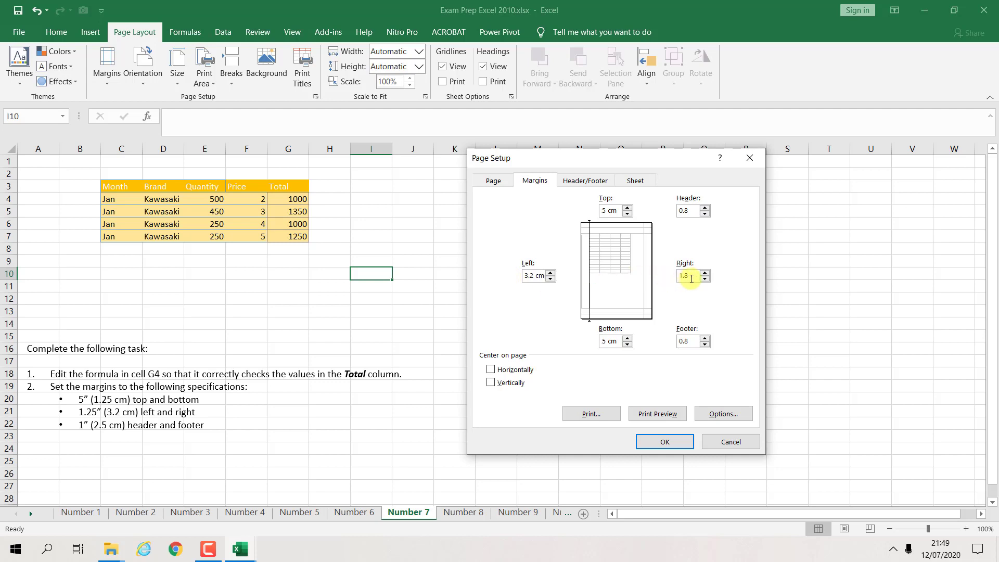
left_click_drag(690, 276, 672, 276)
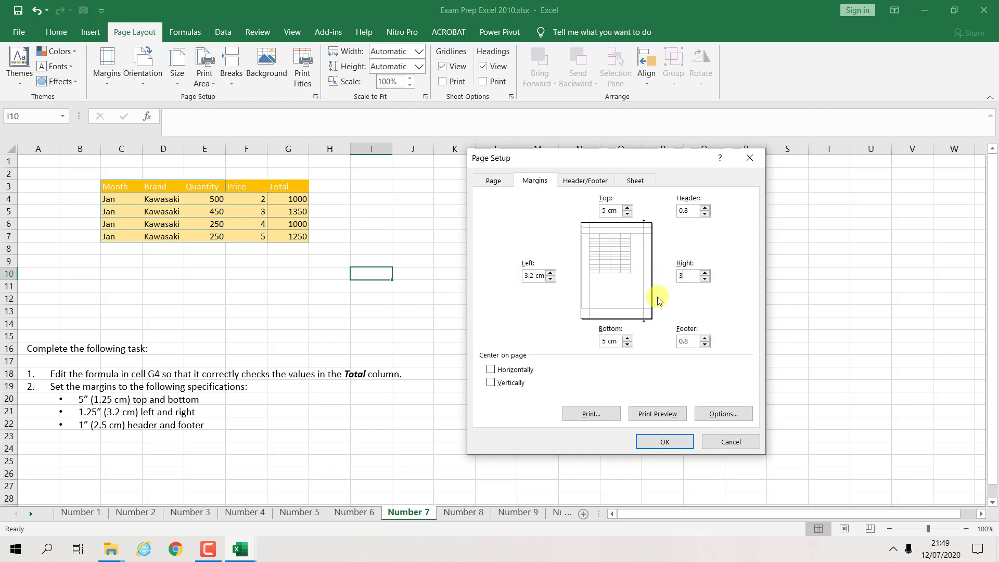
type("3.2 cm")
Set the header and footer margins to 2.5 cm and apply the page setup.
left_click_drag(692, 210, 670, 210)
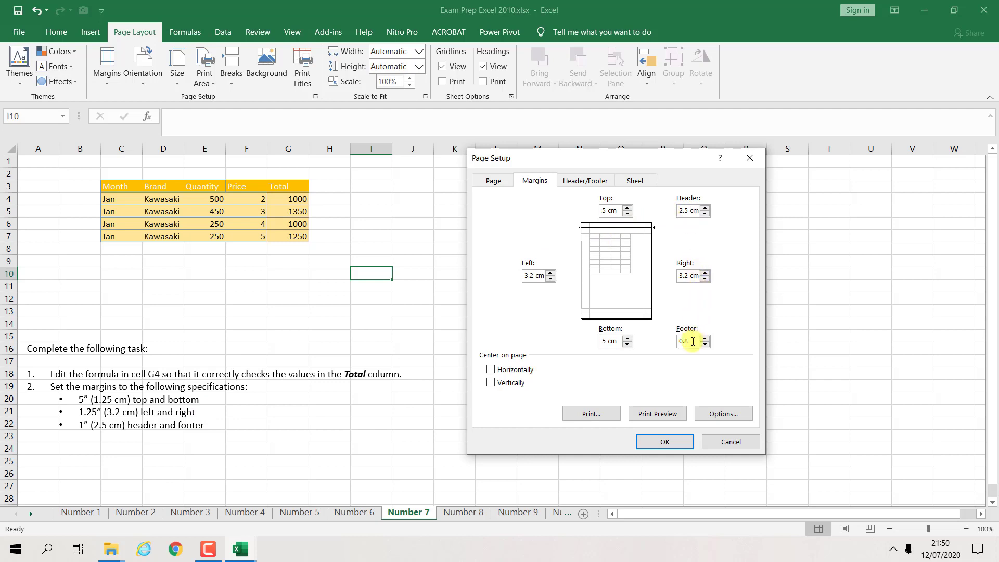
left_click_drag(692, 340, 664, 341)
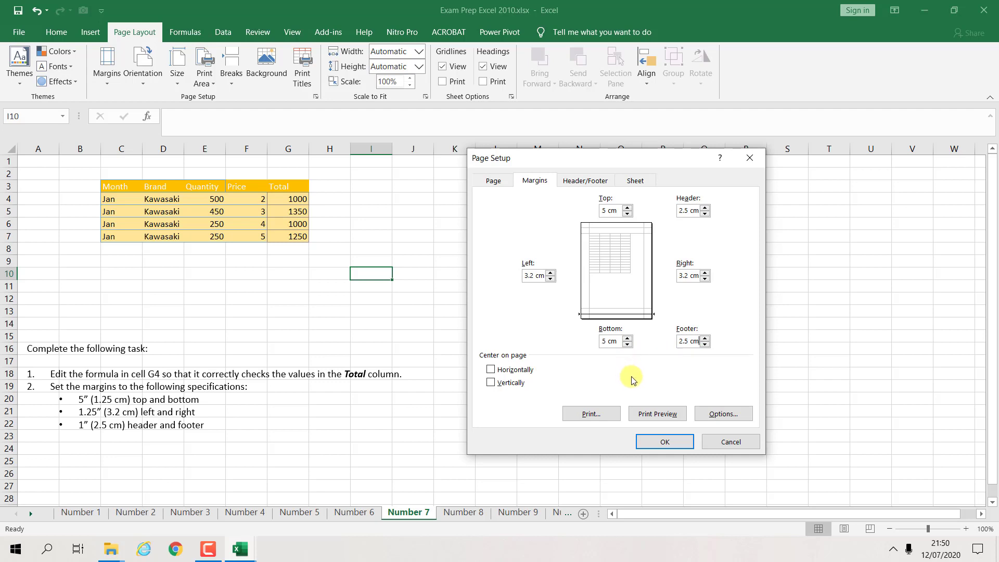
left_click(670, 441)
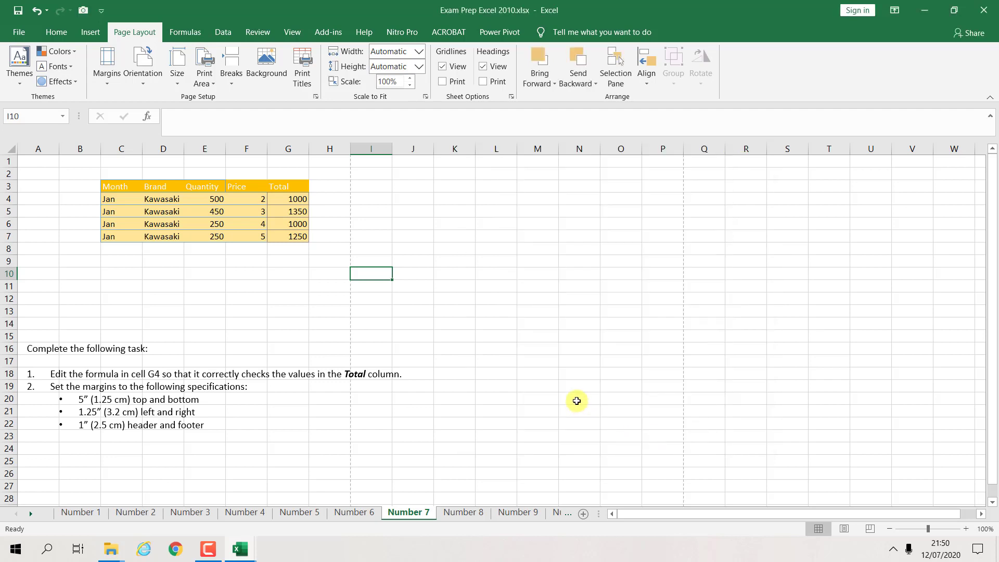
On sheet Number 8, total the Jan Kawasaki quantities in D3 with =SUM(N3:N6).
left_click(460, 512)
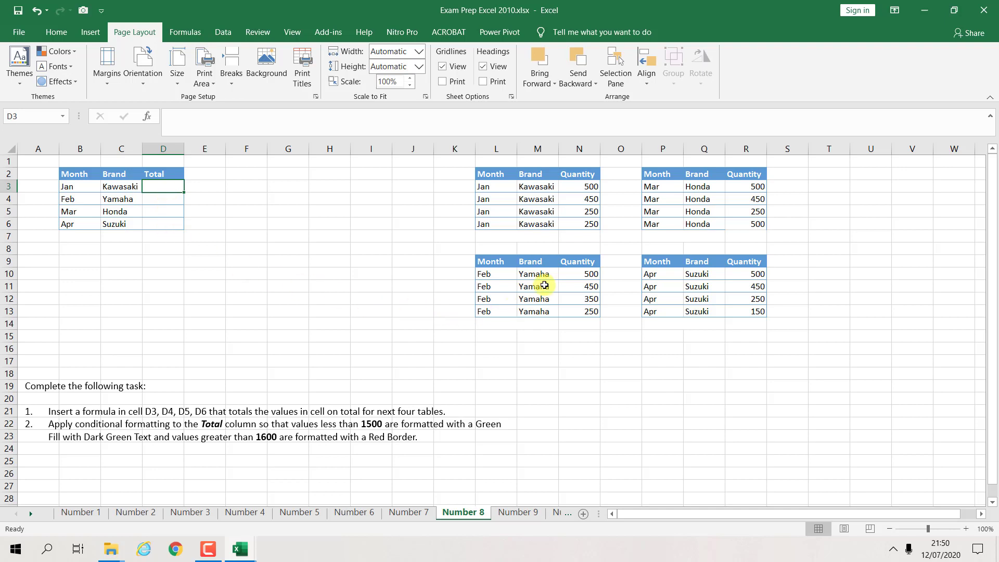
left_click_drag(586, 187, 596, 290)
left_click(542, 314)
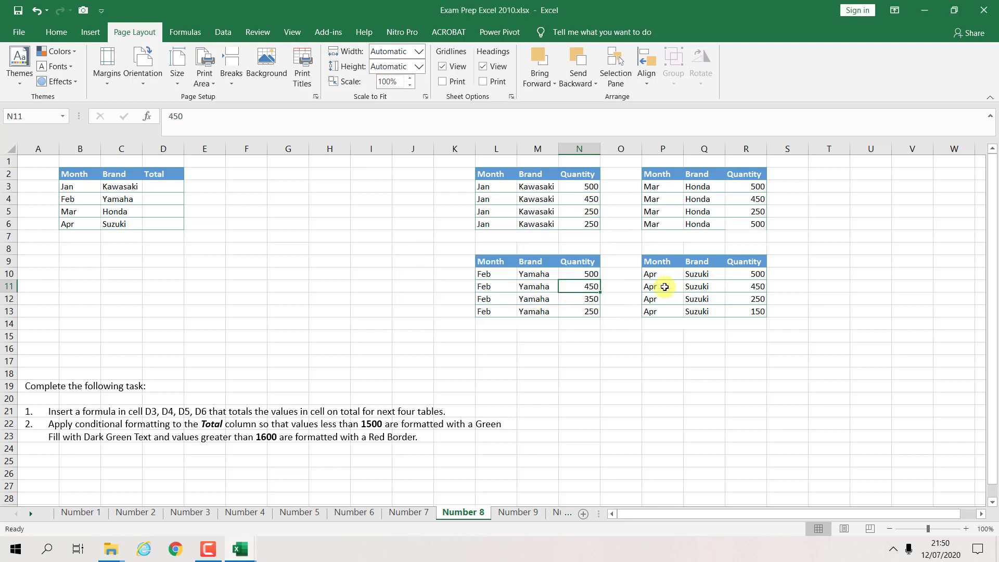
left_click_drag(758, 274, 757, 311)
left_click(758, 211)
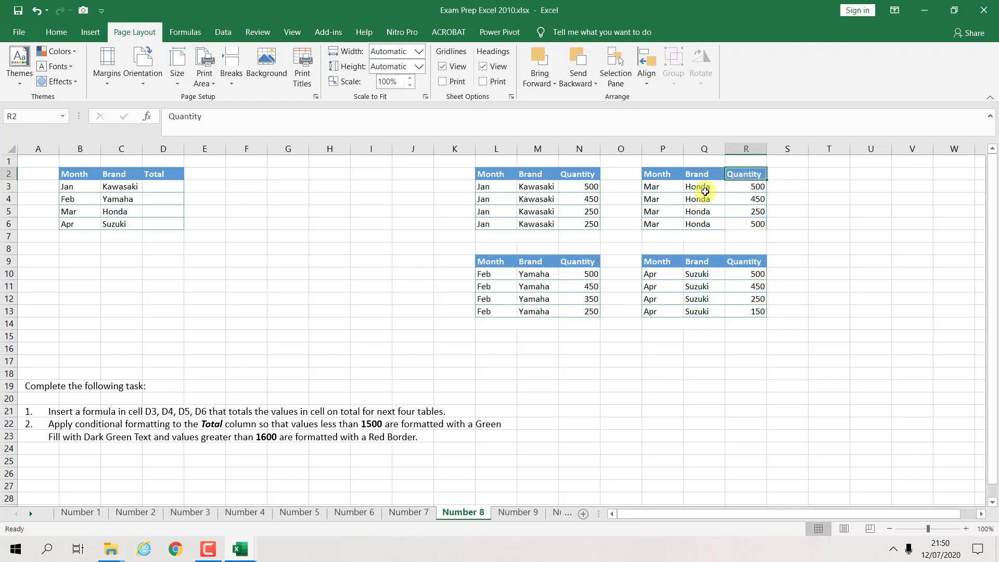
left_click(593, 210)
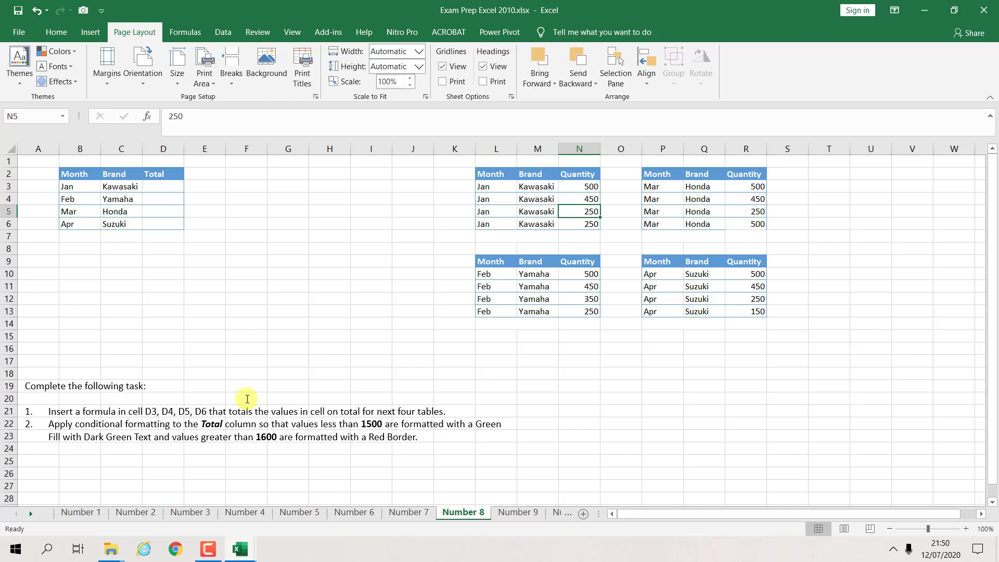
left_click(170, 188)
left_click(59, 35)
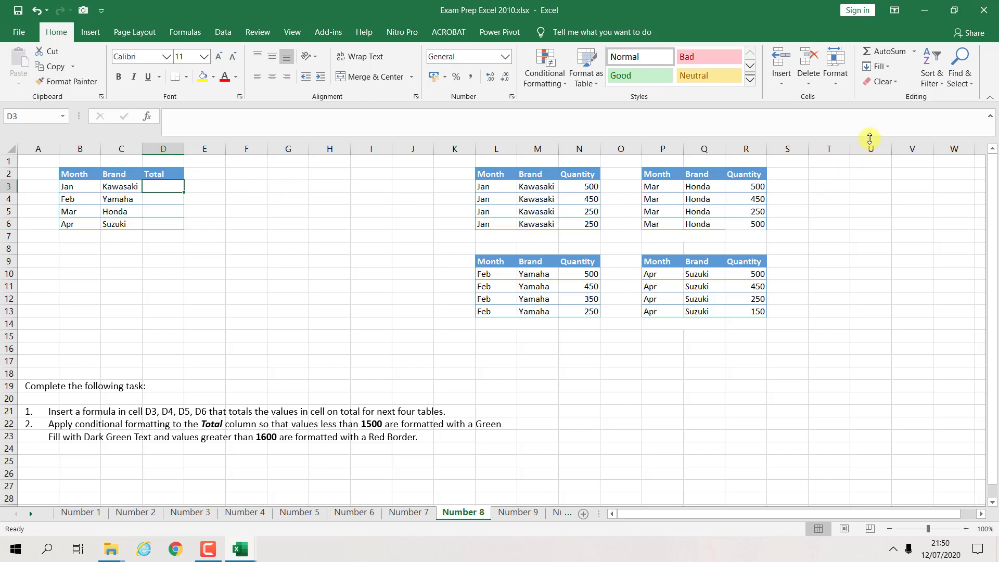
left_click(913, 51)
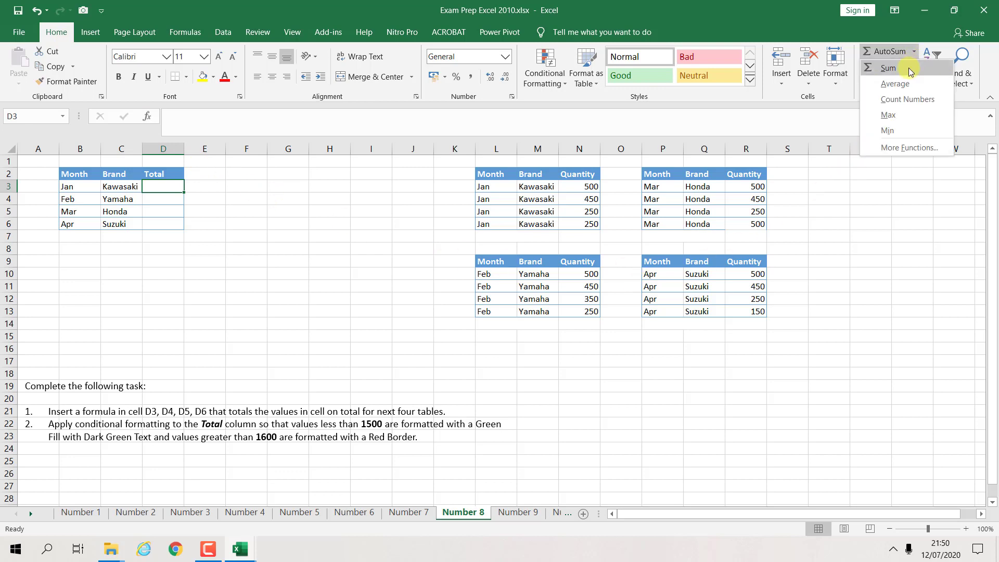
left_click(885, 66)
left_click_drag(585, 186, 578, 223)
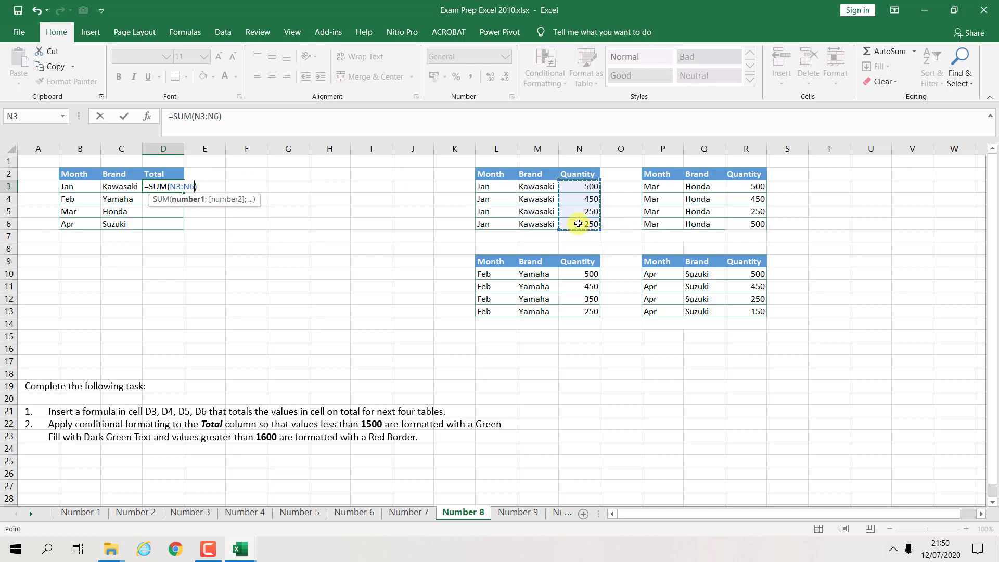
key("Return")
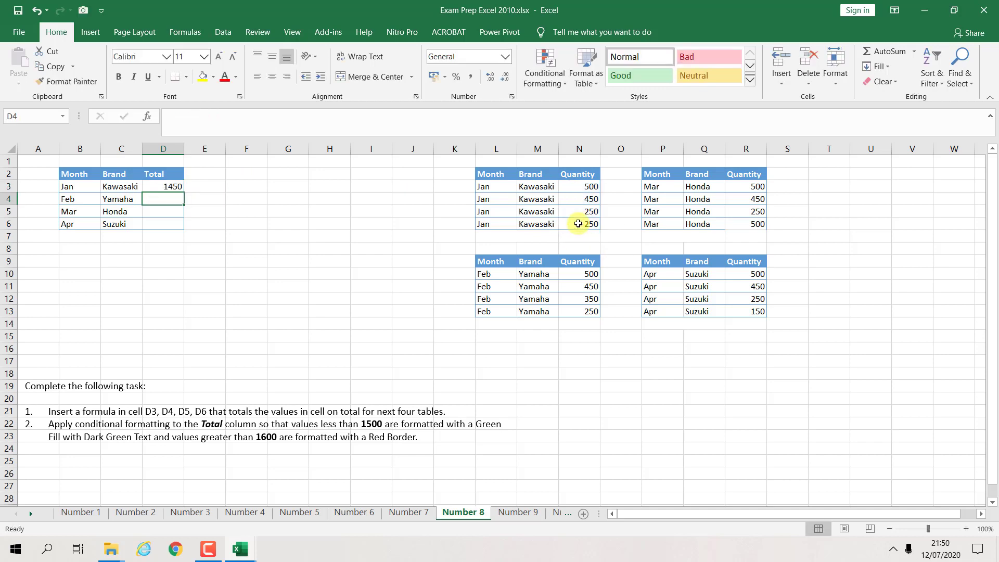
Total the Feb Yamaha quantities in D4 with =SUM(N10:N13).
left_click(914, 55)
left_click(885, 68)
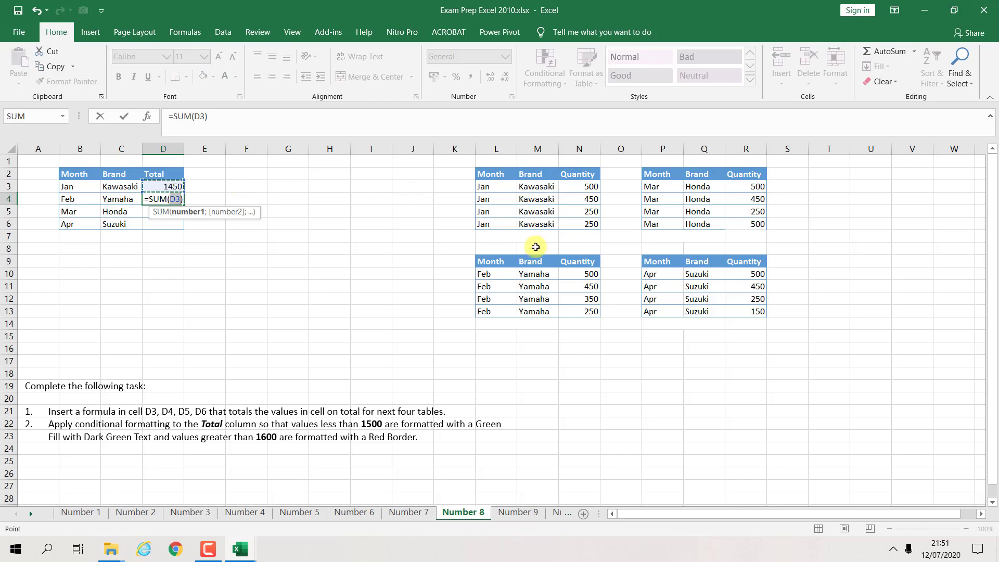
left_click_drag(577, 274, 580, 310)
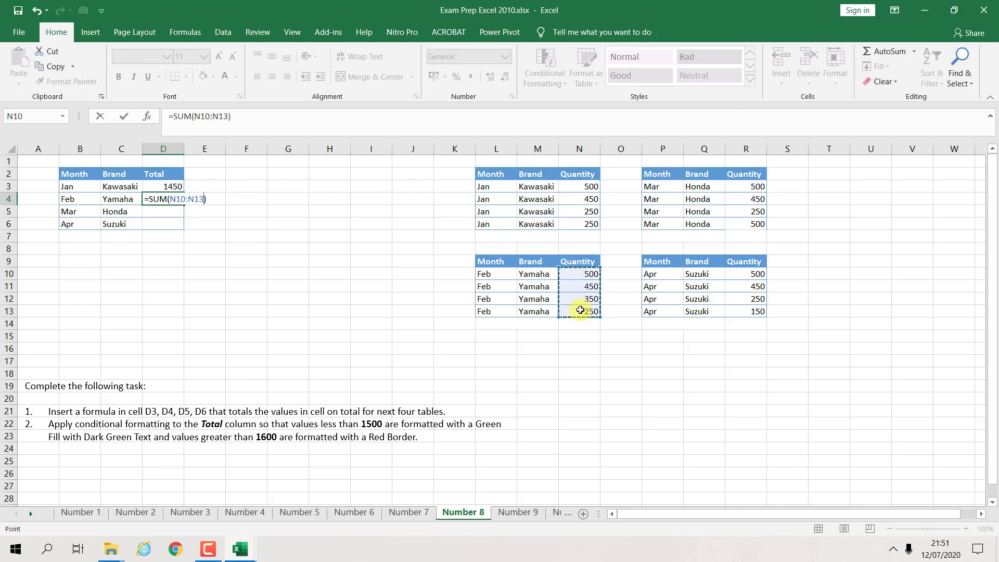
key("Return")
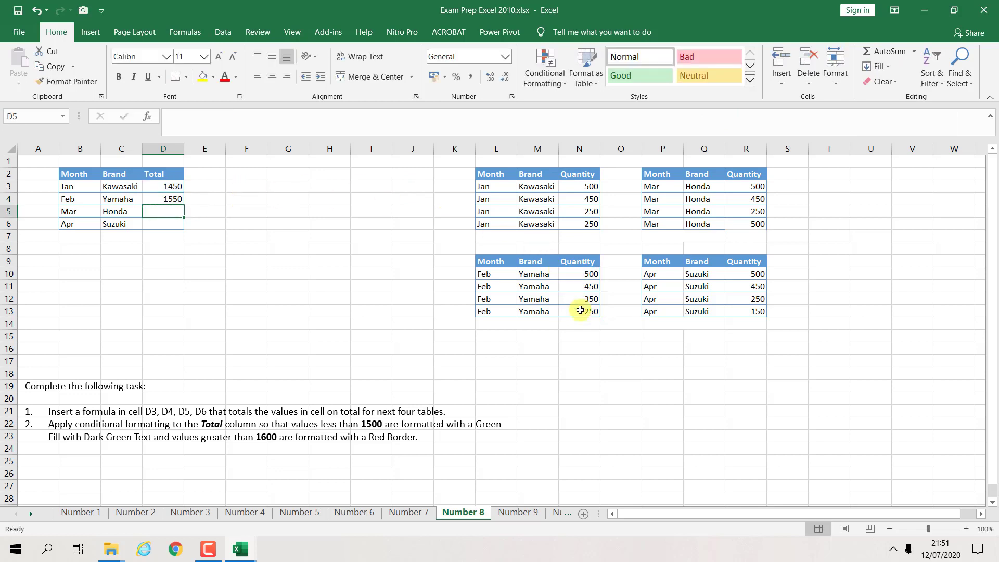
Total the Mar Honda quantities in D5 with =SUM(R3:R6).
left_click(914, 53)
left_click(885, 68)
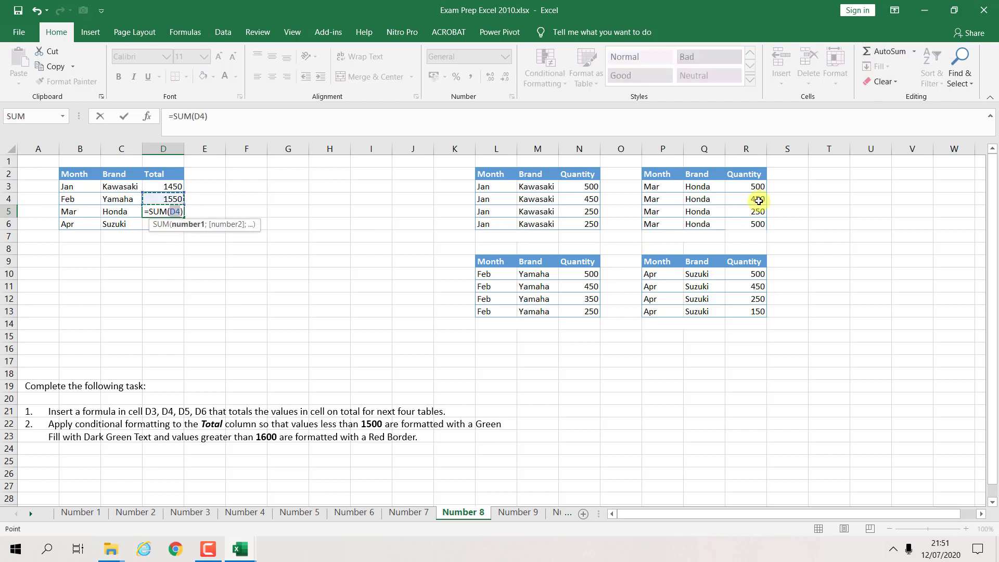
left_click_drag(757, 187, 760, 224)
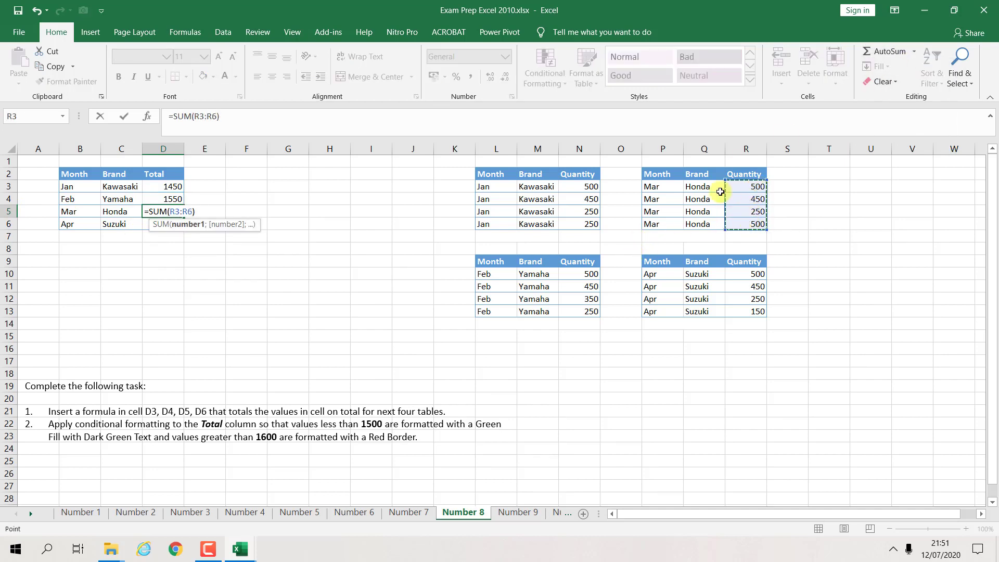
key("Return")
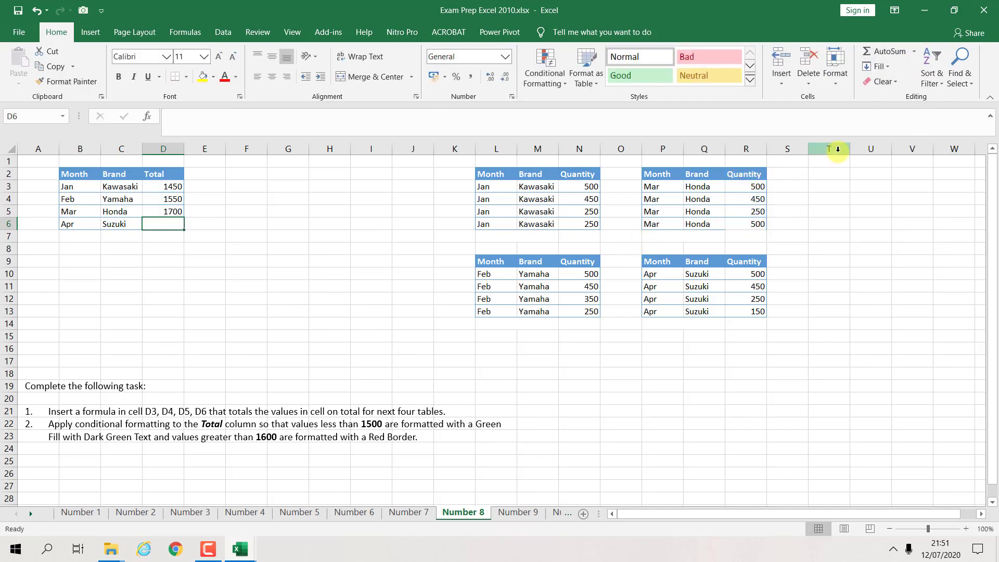
Total the Apr Suzuki quantities in D6 with =SUM(R10:R13).
left_click(915, 54)
left_click(891, 69)
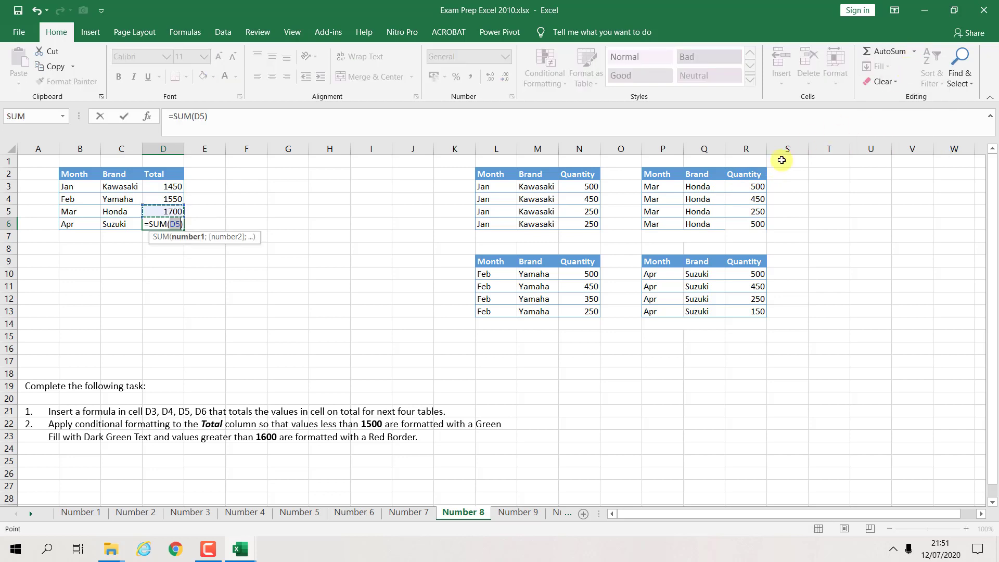
left_click_drag(749, 275, 743, 312)
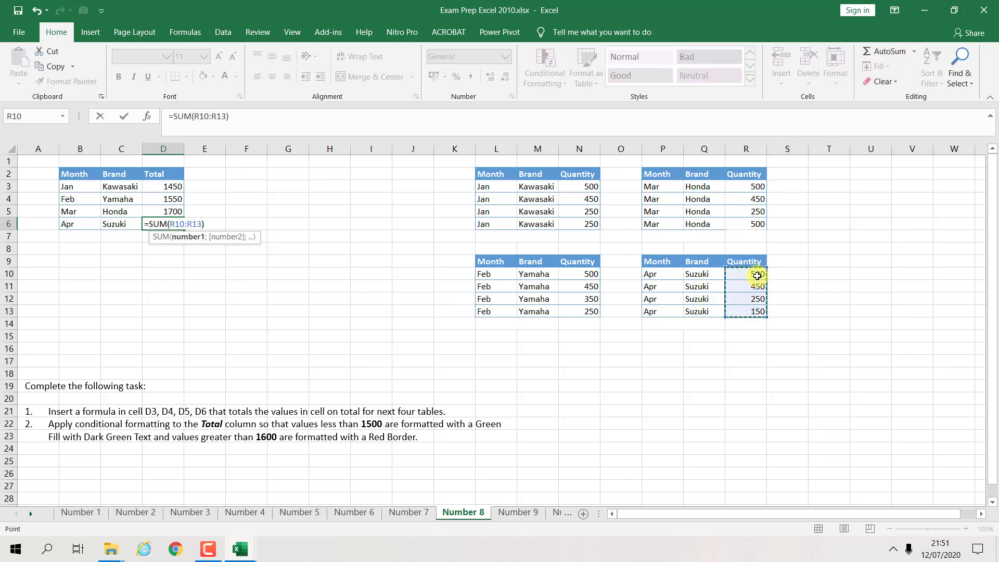
key("Return")
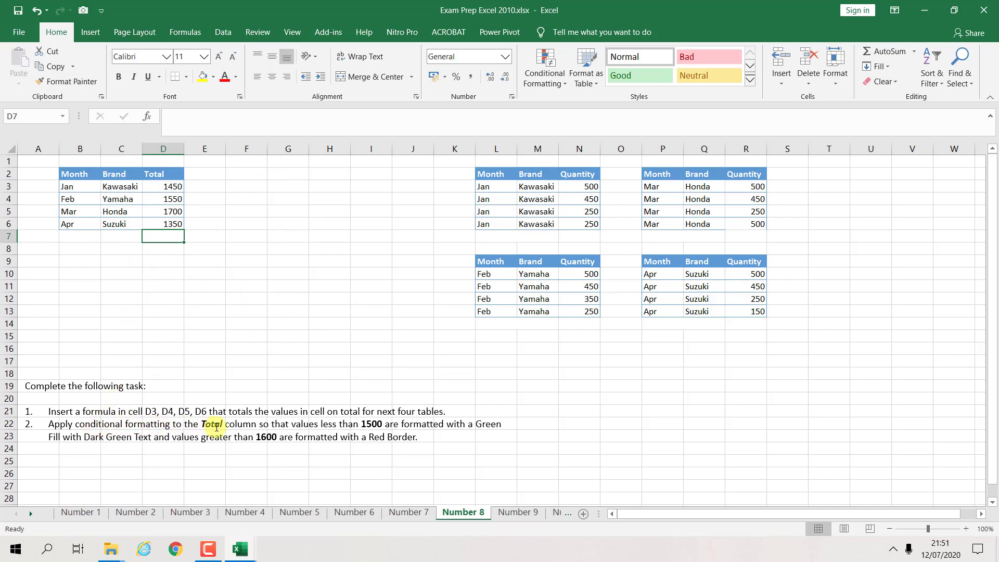
Apply a Less Than 1500 conditional format with Green Fill with Dark Green Text to the totals in D3:D6.
left_click(168, 189)
left_click_drag(172, 204, 172, 225)
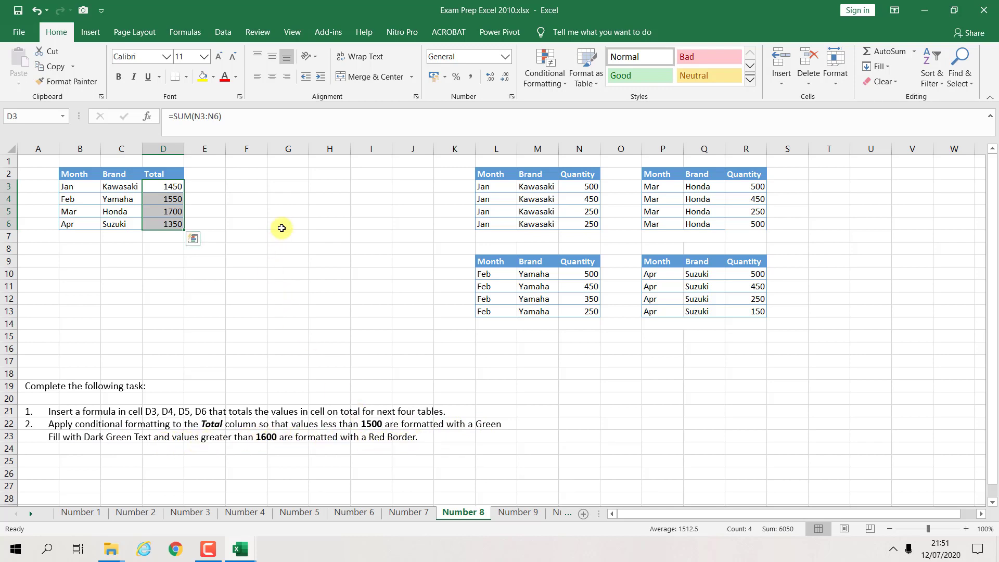
left_click(566, 83)
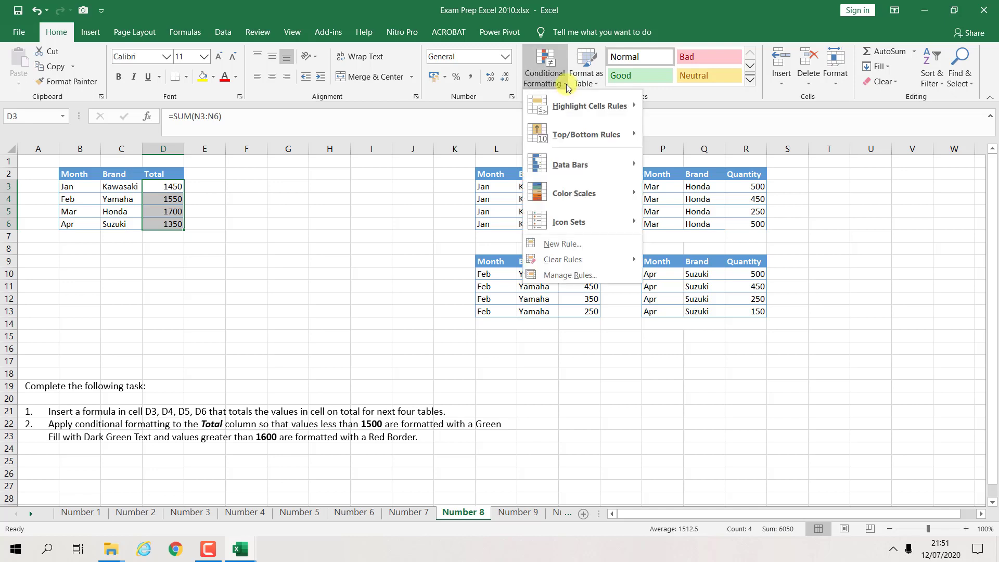
mouse_move(574, 111)
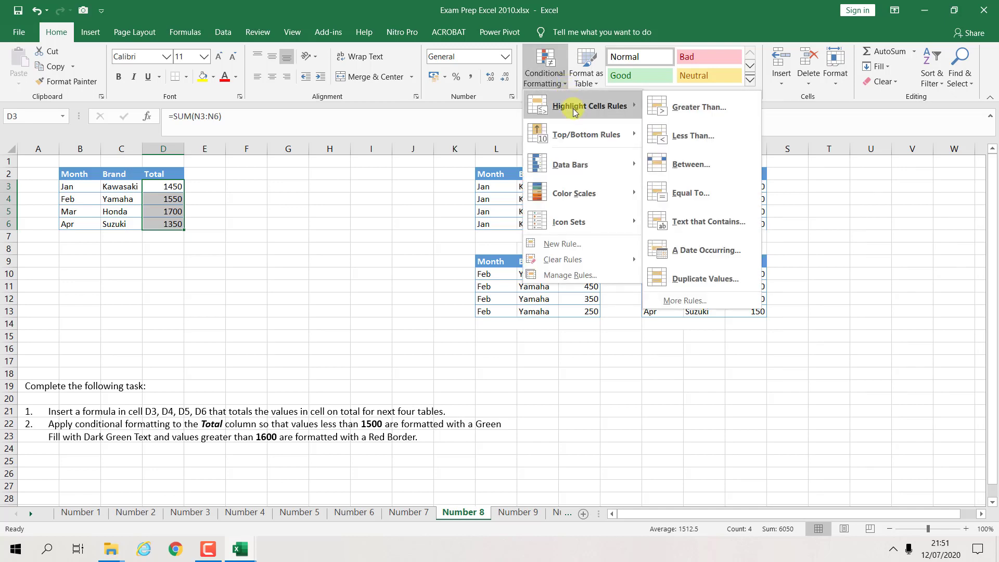
left_click(693, 135)
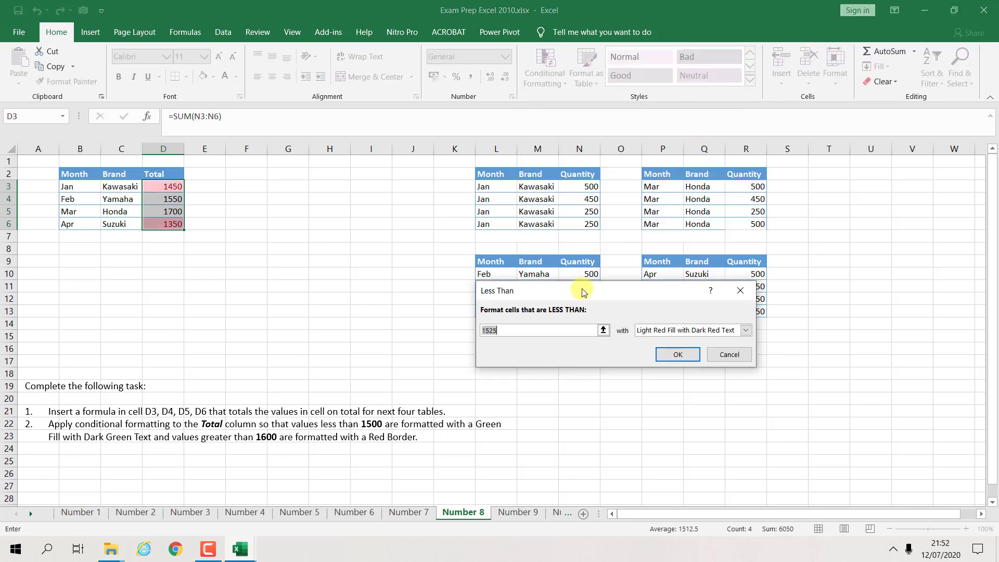
type("1500")
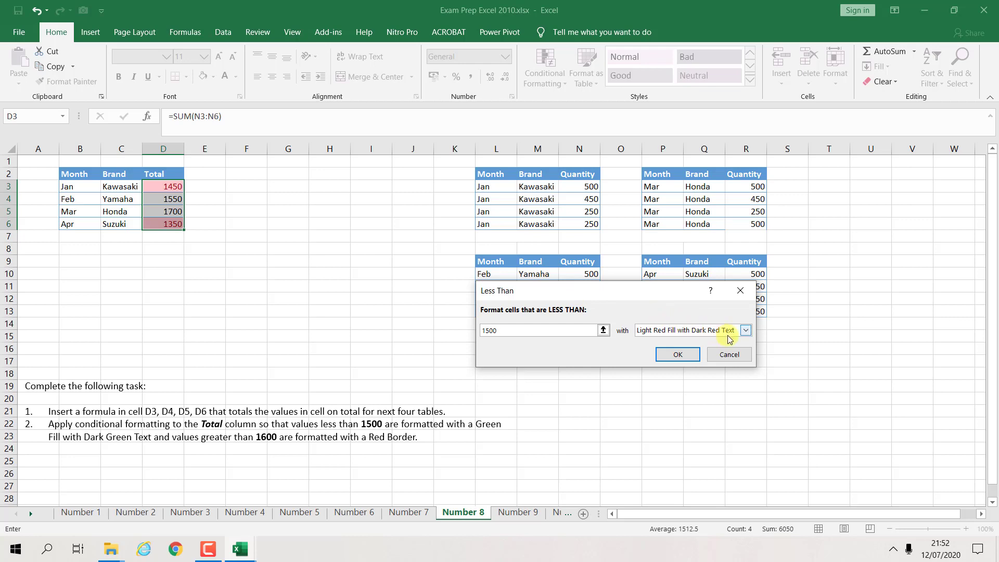
left_click(749, 333)
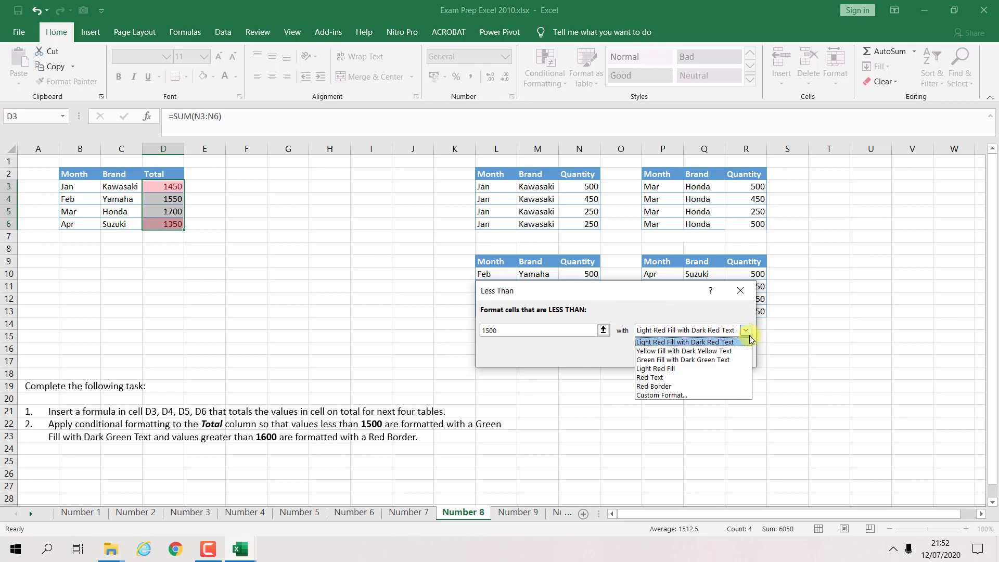
left_click(725, 362)
left_click(687, 358)
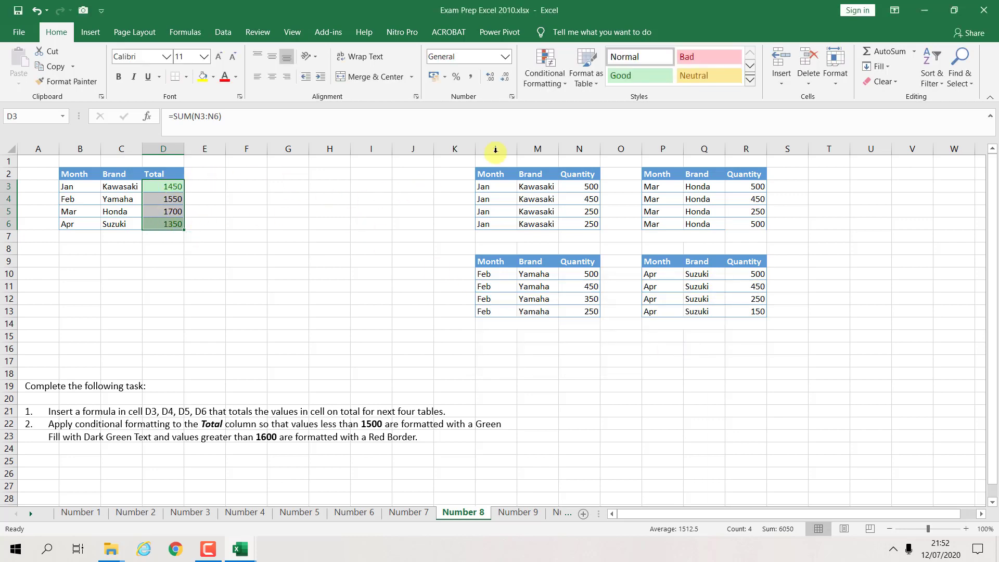
Add a Greater Than 1600 conditional format with Red Border to the same totals in D3:D6.
left_click(567, 81)
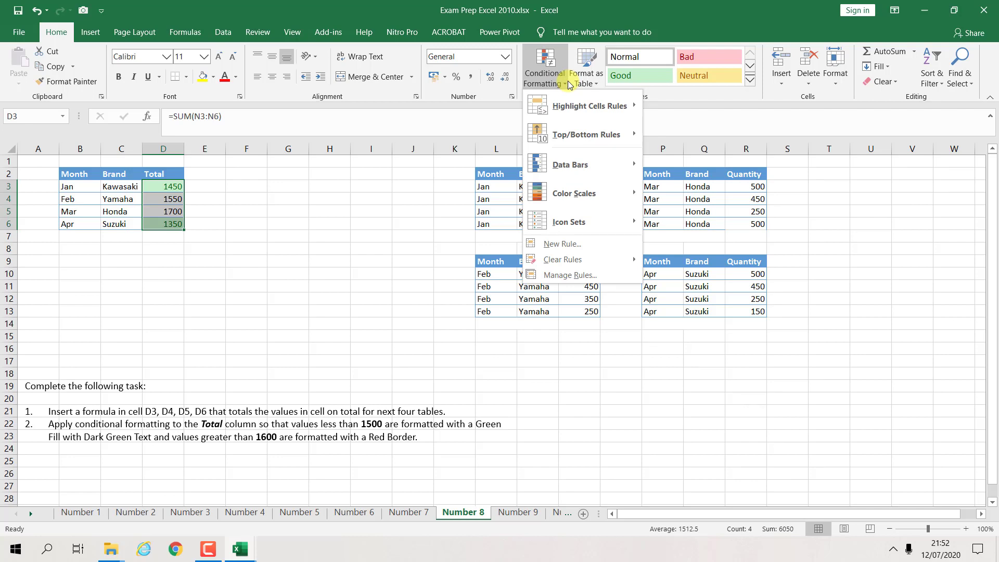
mouse_move(568, 106)
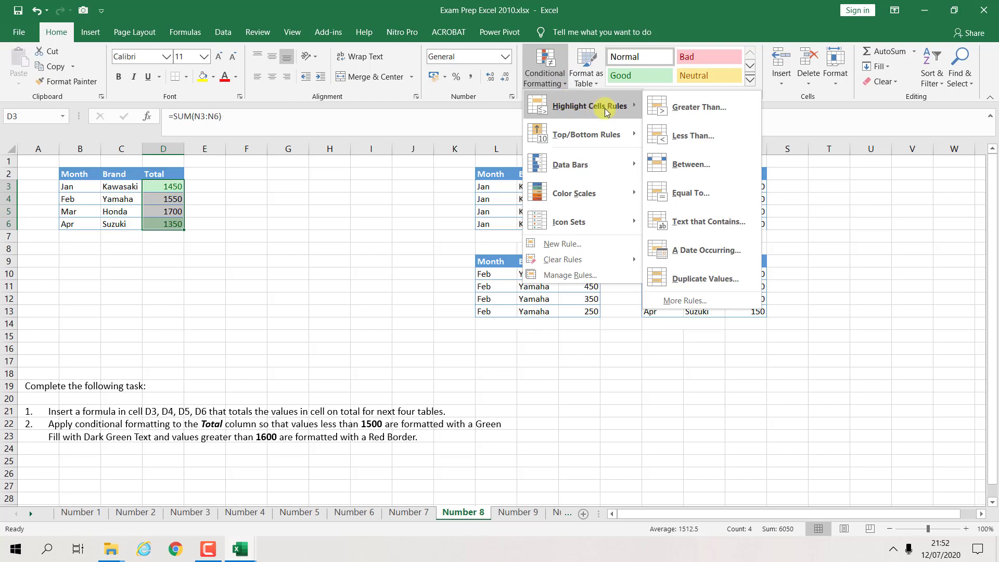
left_click(674, 108)
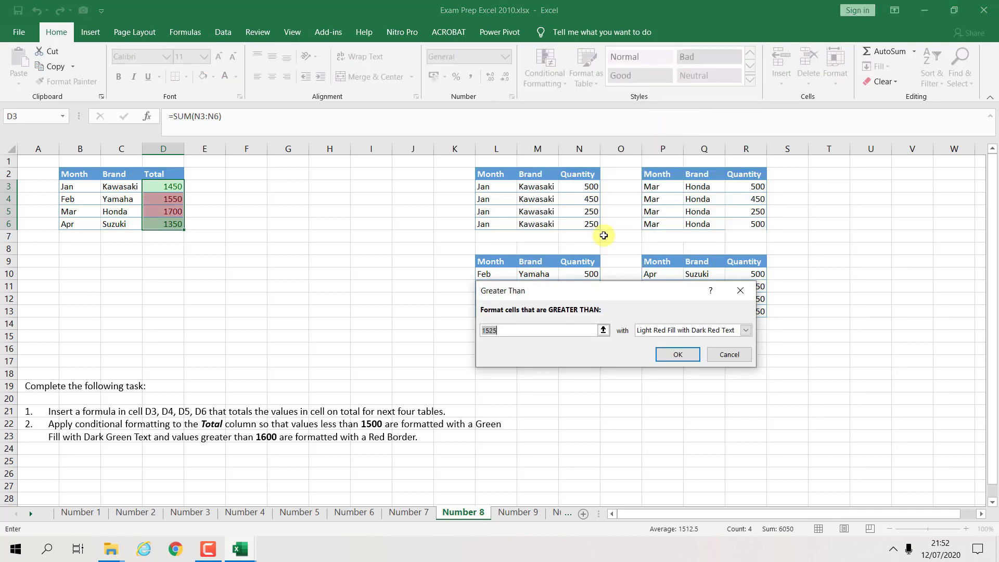
type("1600")
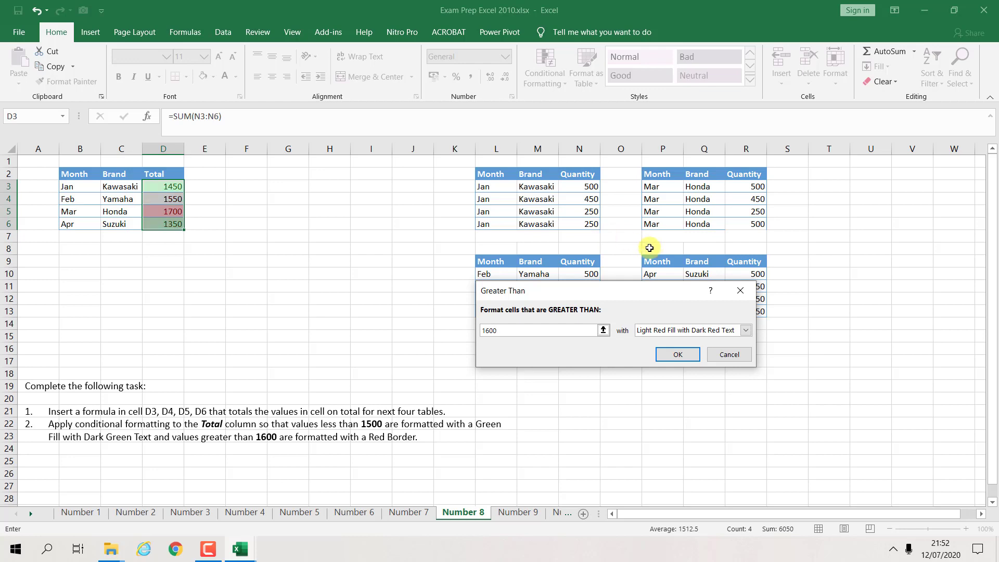
left_click(746, 331)
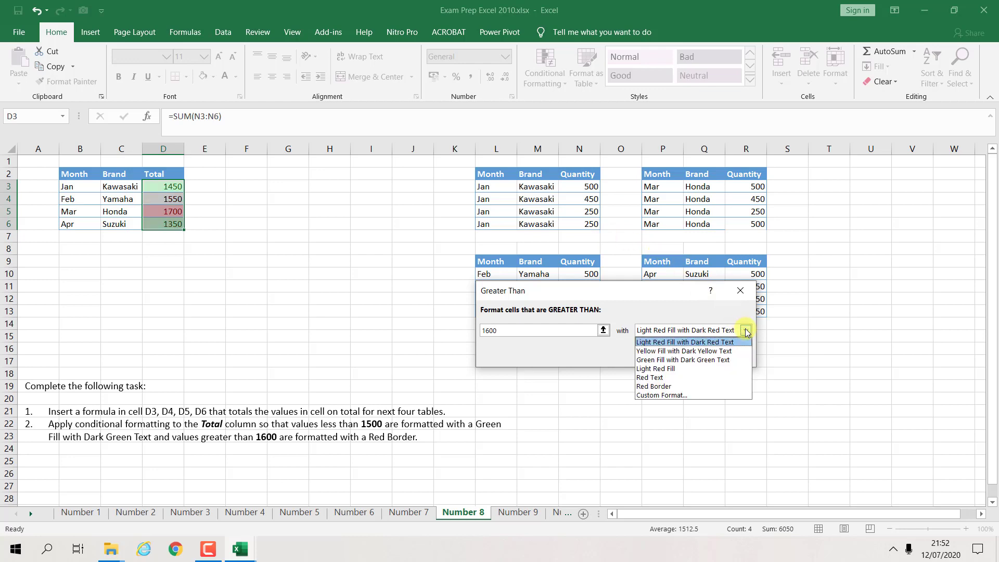
left_click(675, 385)
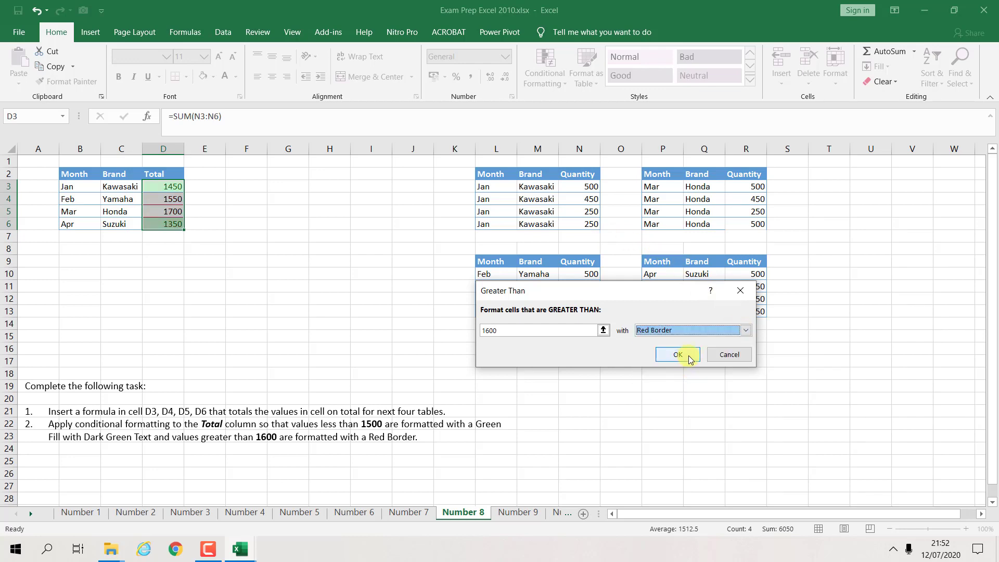
left_click(678, 354)
left_click(537, 349)
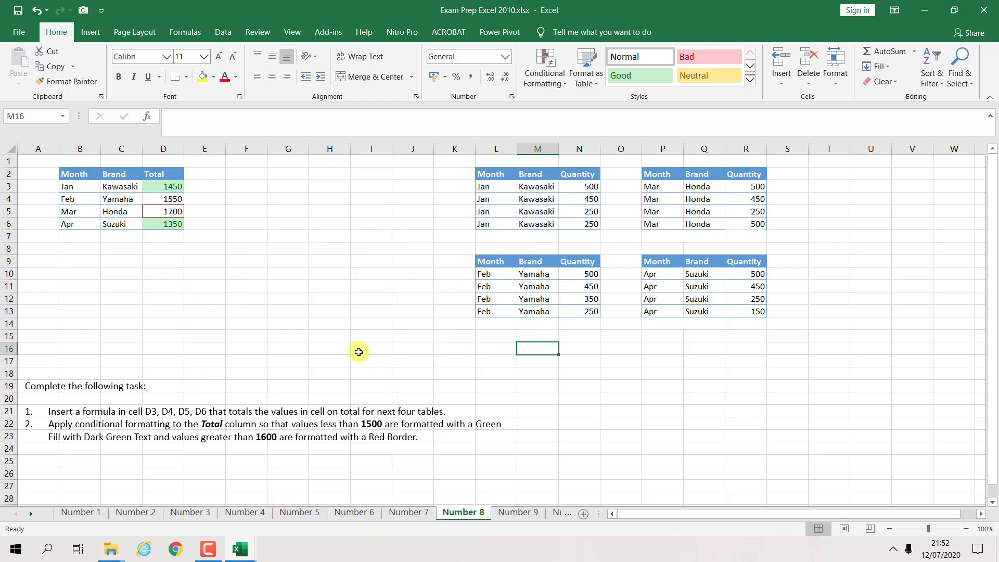
On sheet Number 9, copy the formatting of Table 1's quantities D4:D7 onto J4:J7 in Table 2 with Format Painter.
left_click(517, 513)
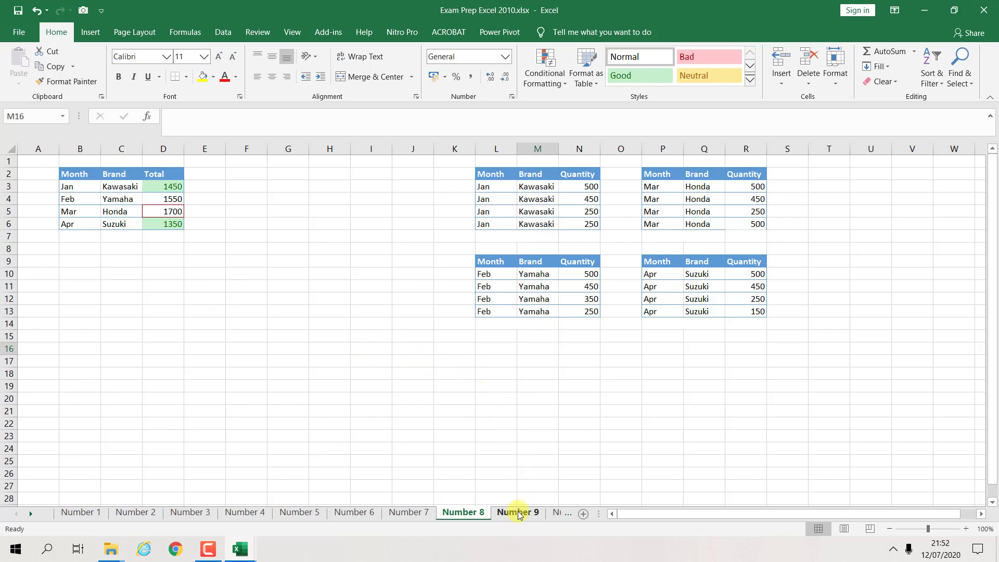
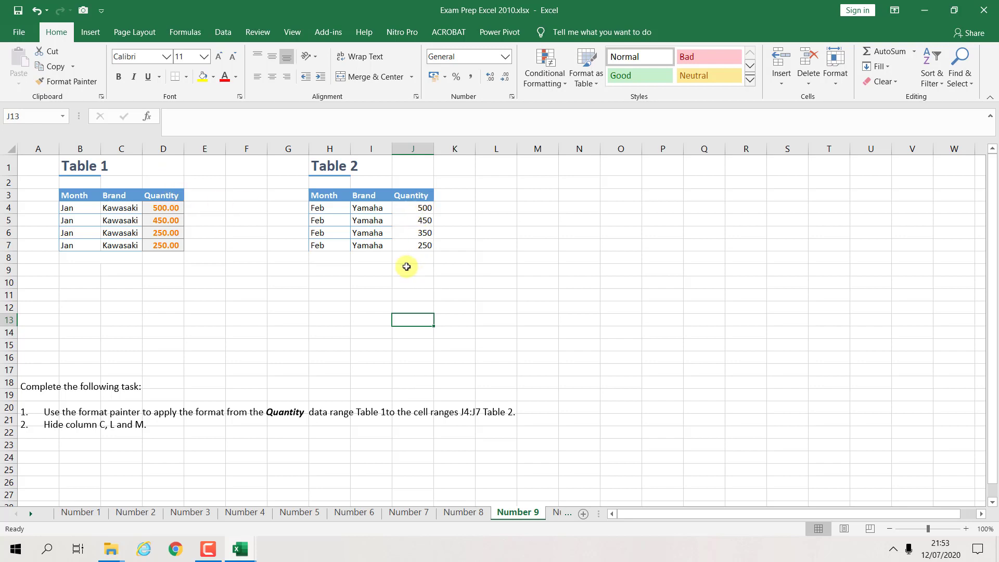
left_click(176, 209)
left_click_drag(176, 217, 174, 245)
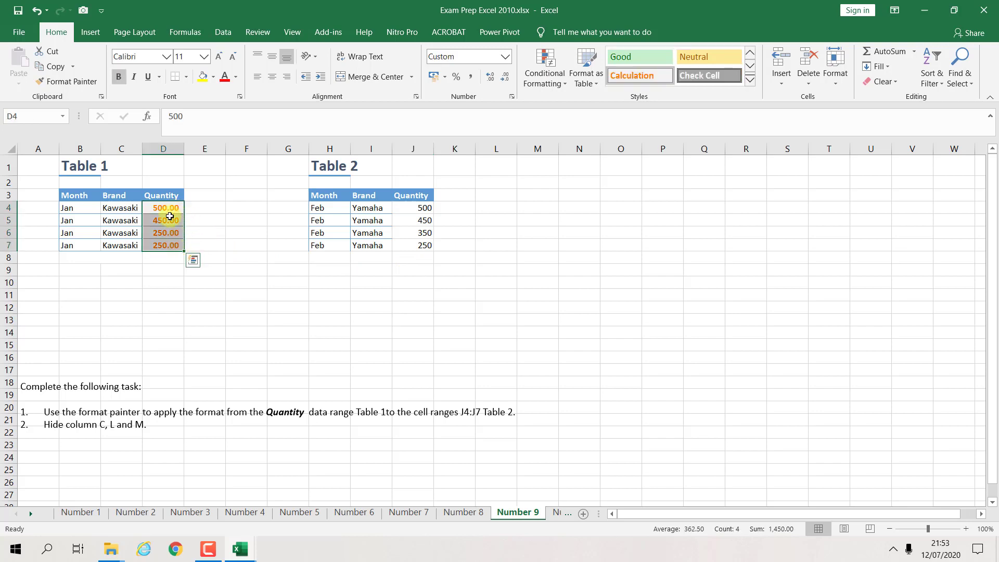
left_click(75, 82)
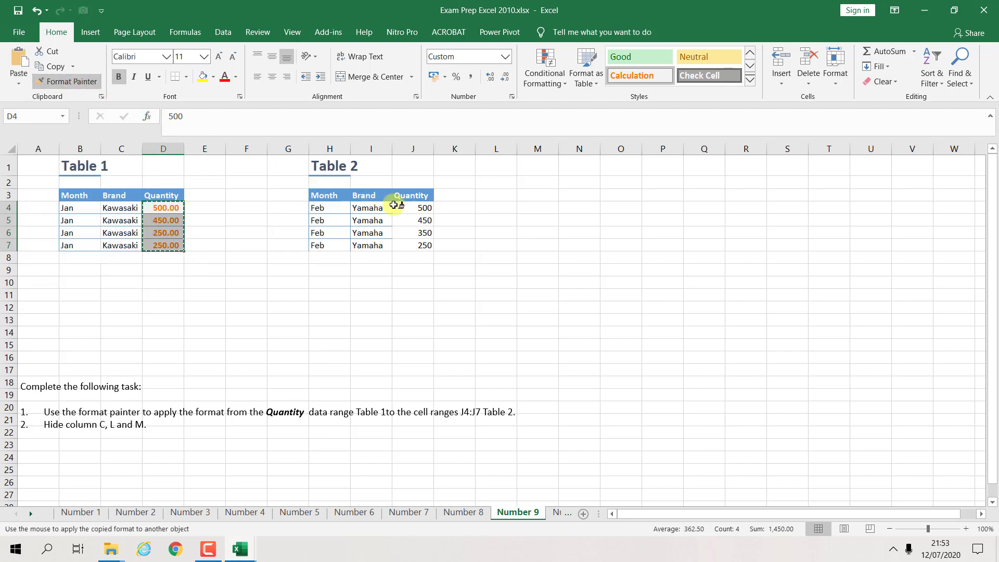
left_click_drag(418, 206, 424, 245)
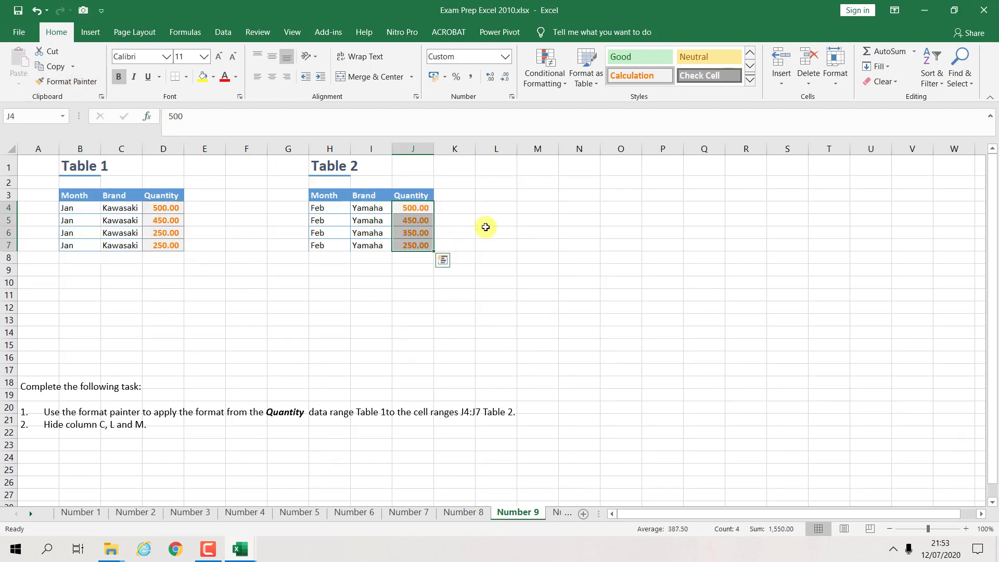
left_click(486, 226)
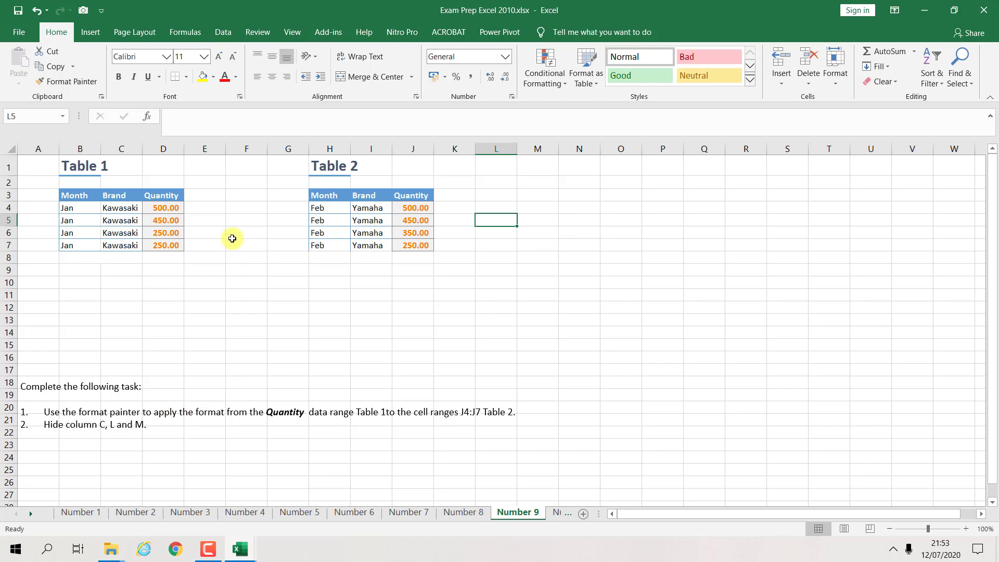
Hide column C, the Brand column of Table 1, on its own.
left_click(128, 151)
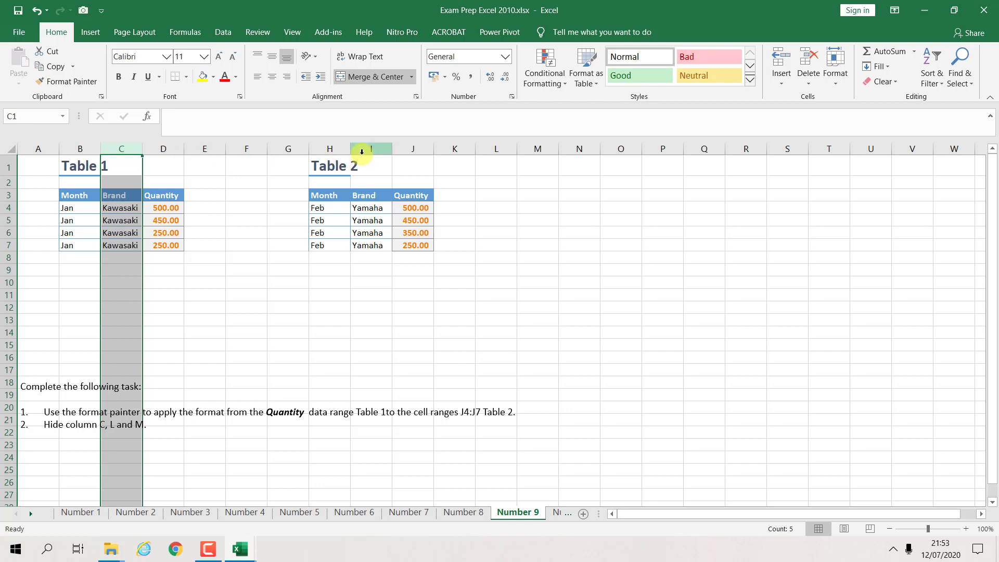
left_click(493, 150)
left_click(540, 149)
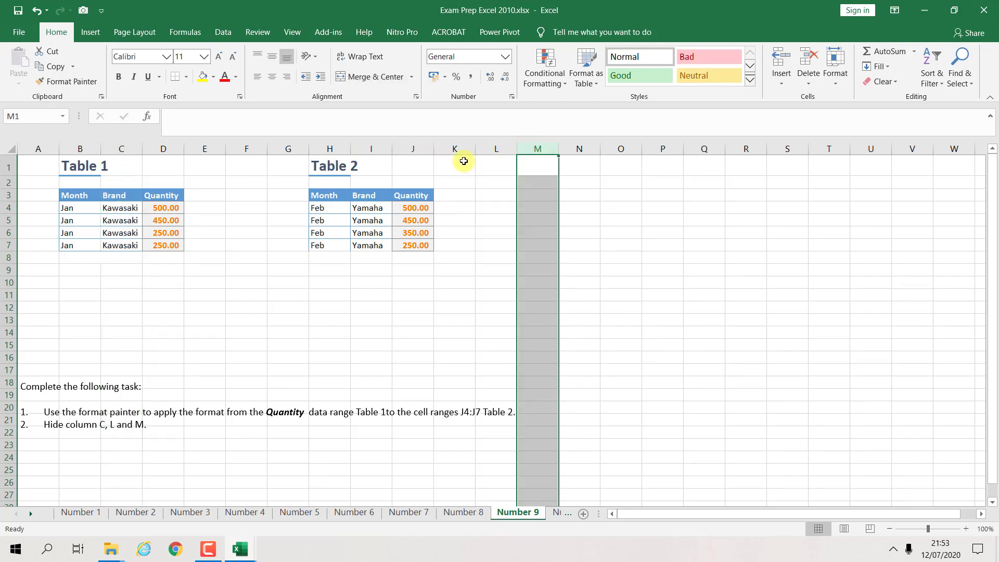
left_click(127, 150)
right_click(127, 150)
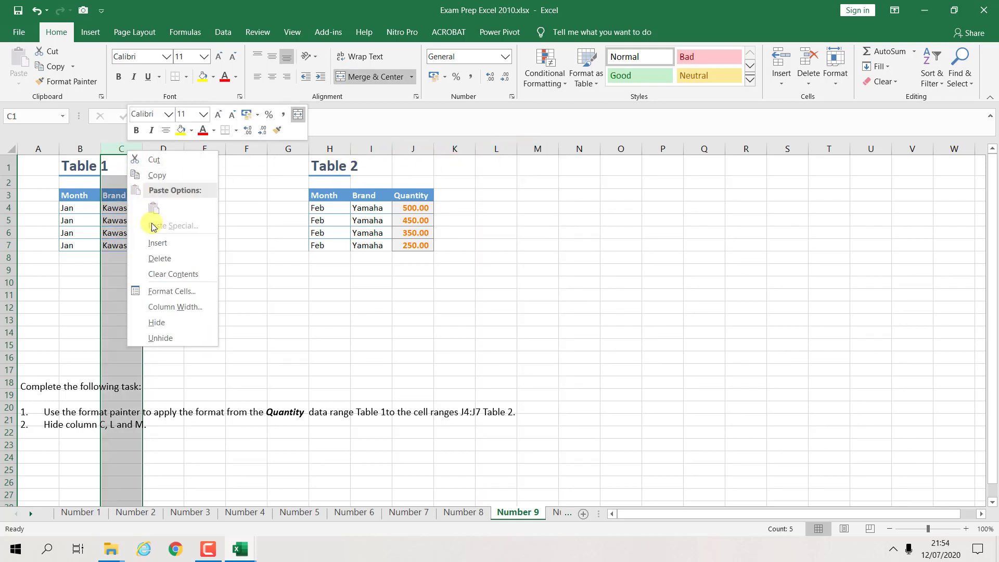
left_click(163, 316)
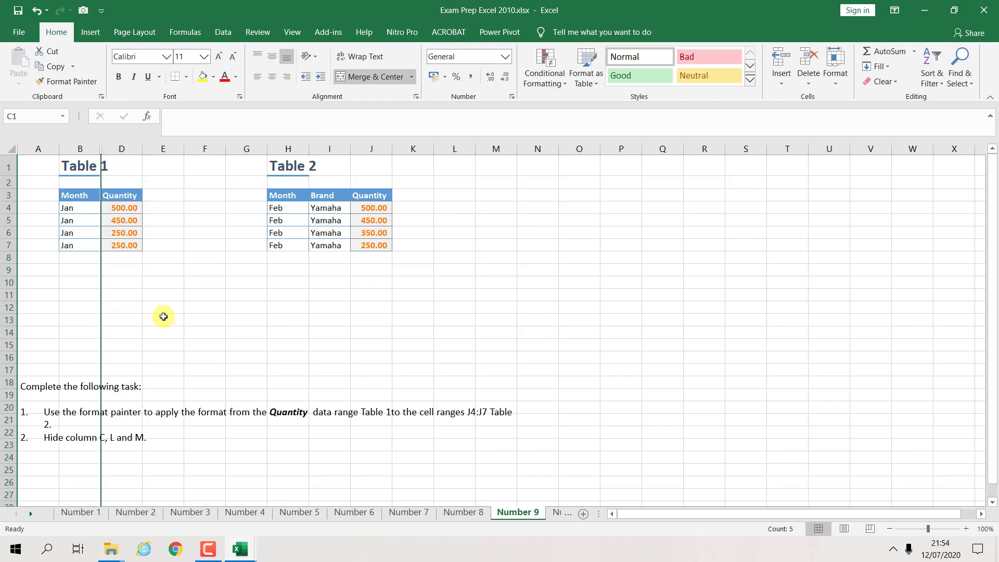
Hide column L and column M one after the other.
right_click(461, 149)
left_click(495, 316)
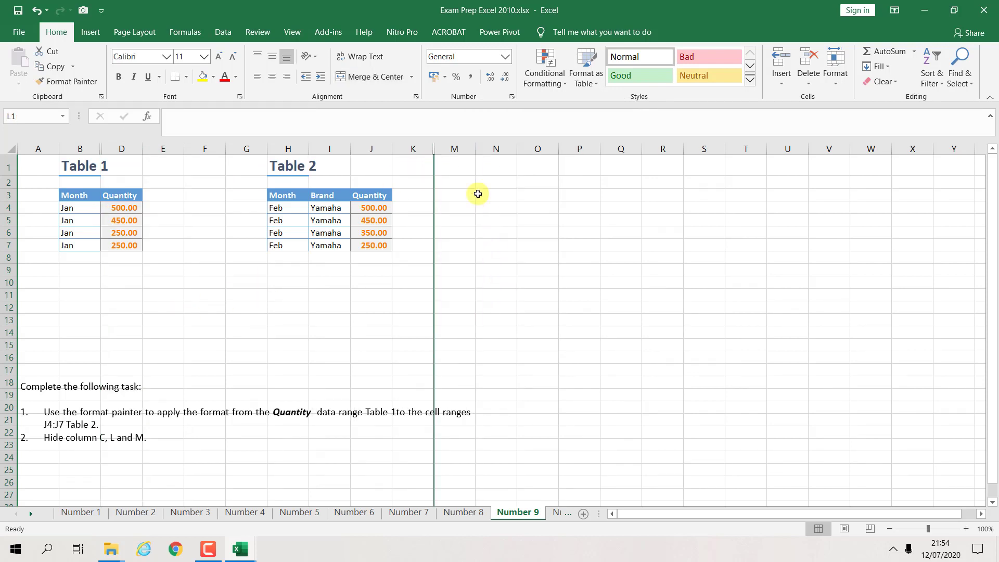
left_click(452, 149)
right_click(451, 149)
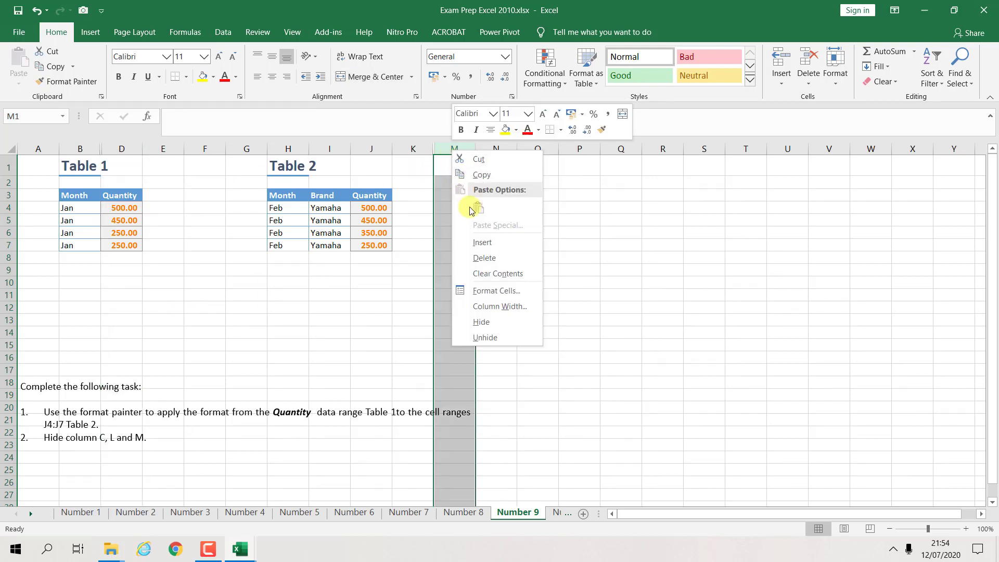
left_click(484, 317)
left_click(487, 284)
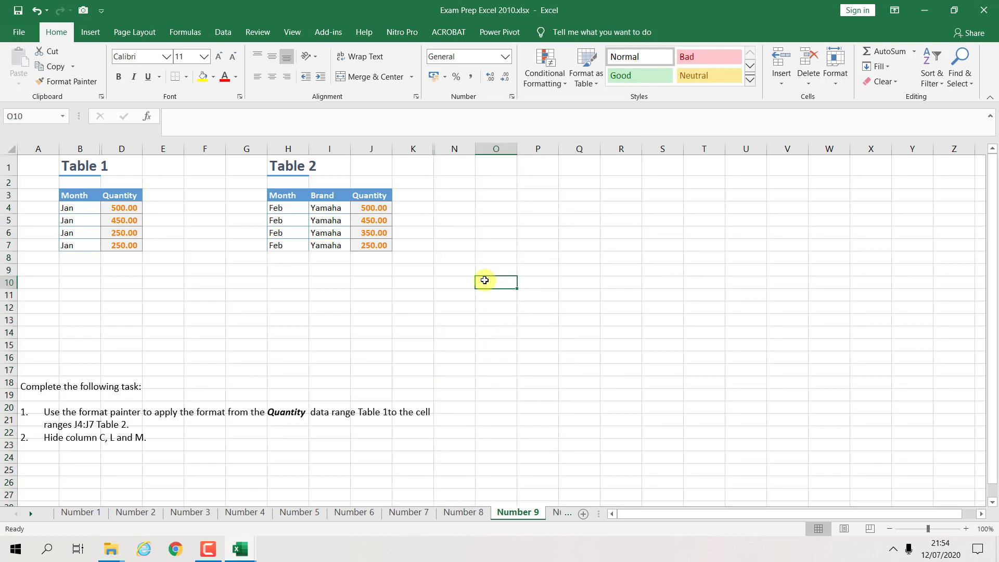
Undo the three separate hide operations on columns C, L and M.
key("ctrl+z")
key("ctrl+z")
key("ctrl+z")
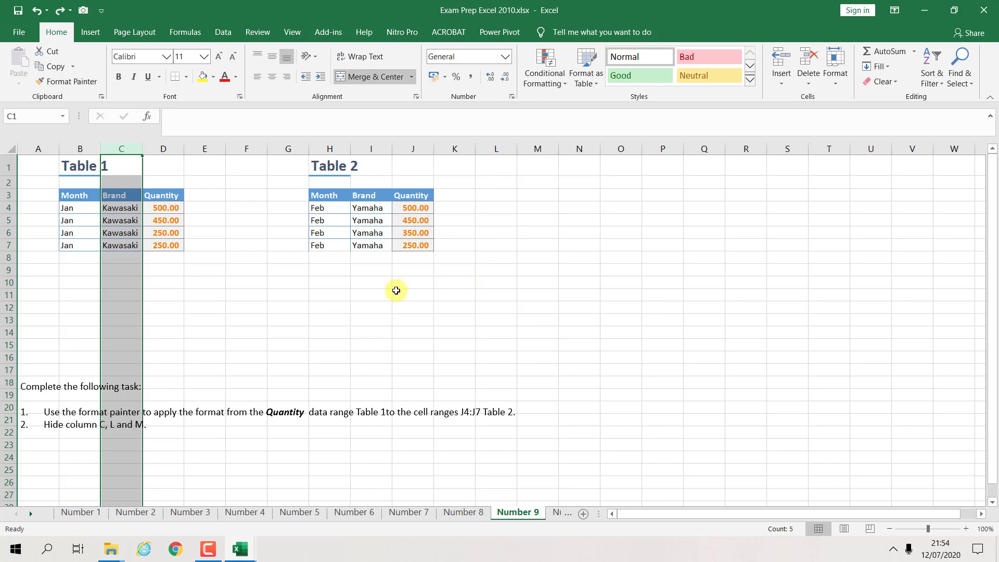
left_click(396, 290)
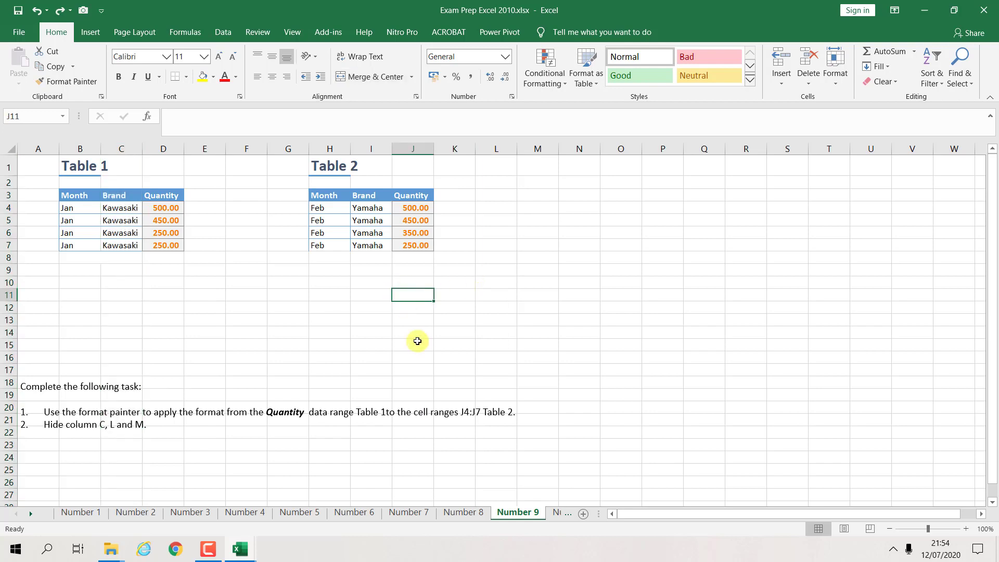
Select columns C, L and M together and hide them in a single operation.
left_click(132, 145)
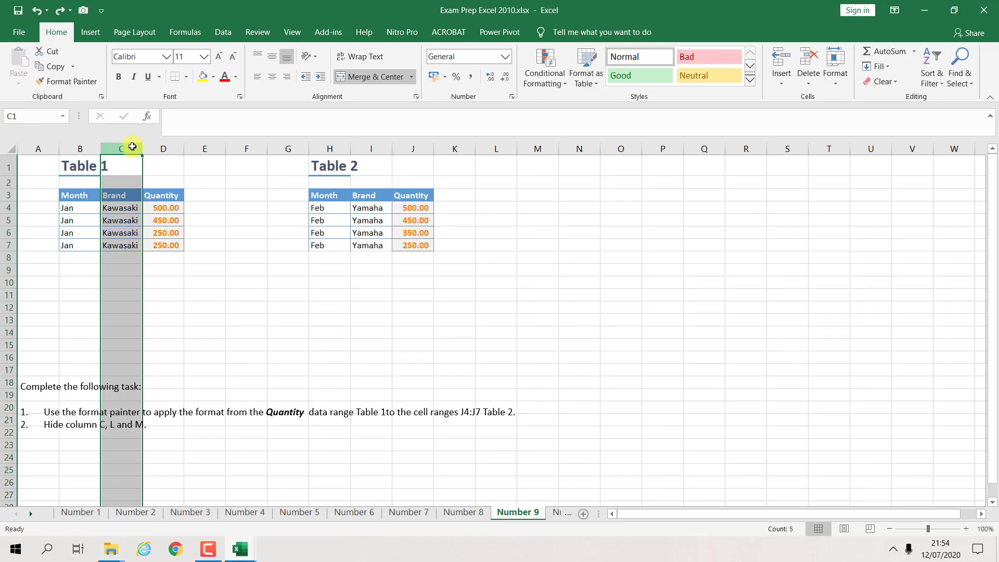
left_click(495, 148, "ctrl")
left_click(529, 141, "ctrl")
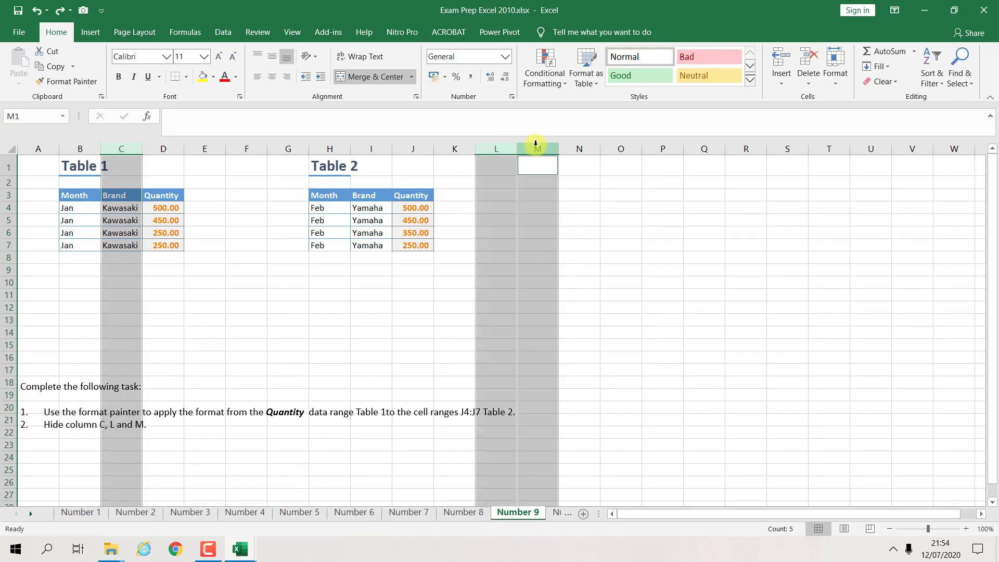
right_click(535, 147)
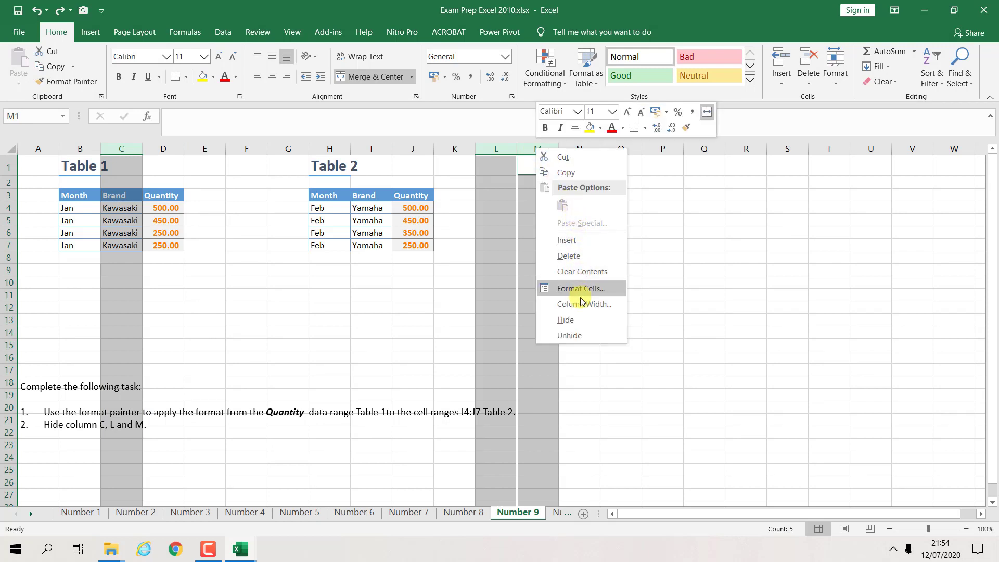
left_click(581, 319)
left_click(617, 296)
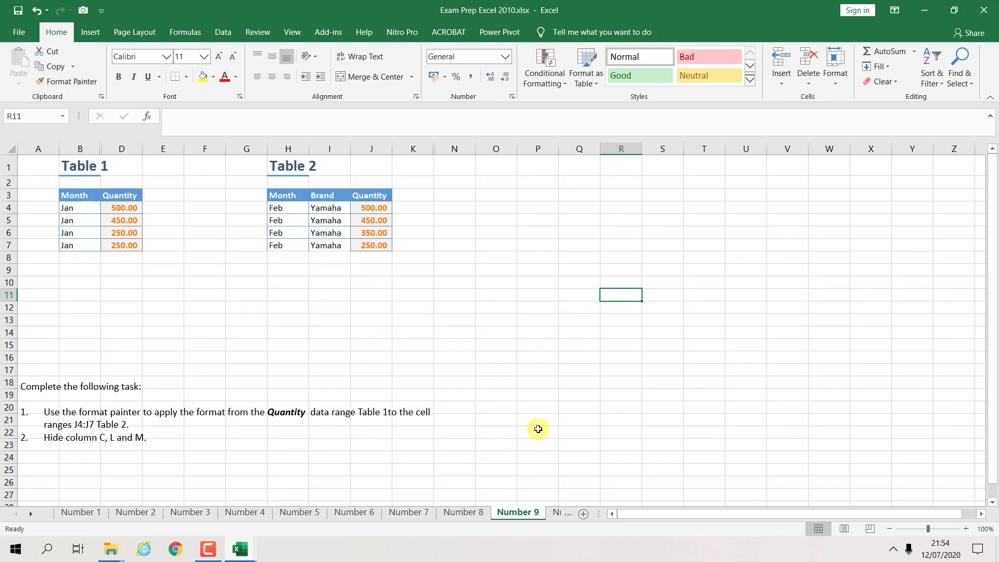
Switch to the Number 10 worksheet.
left_click(550, 517)
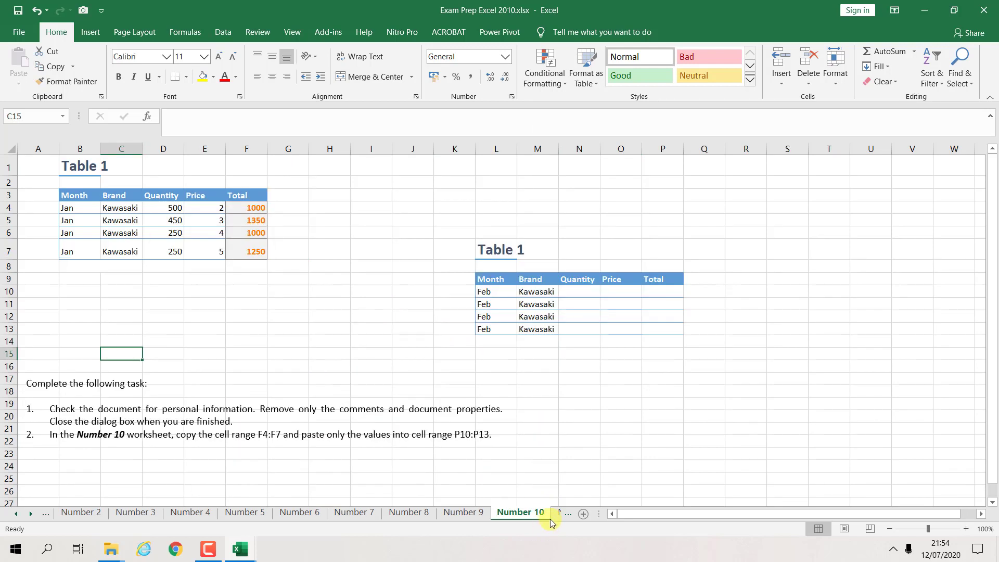
left_click(550, 518)
left_click(470, 514)
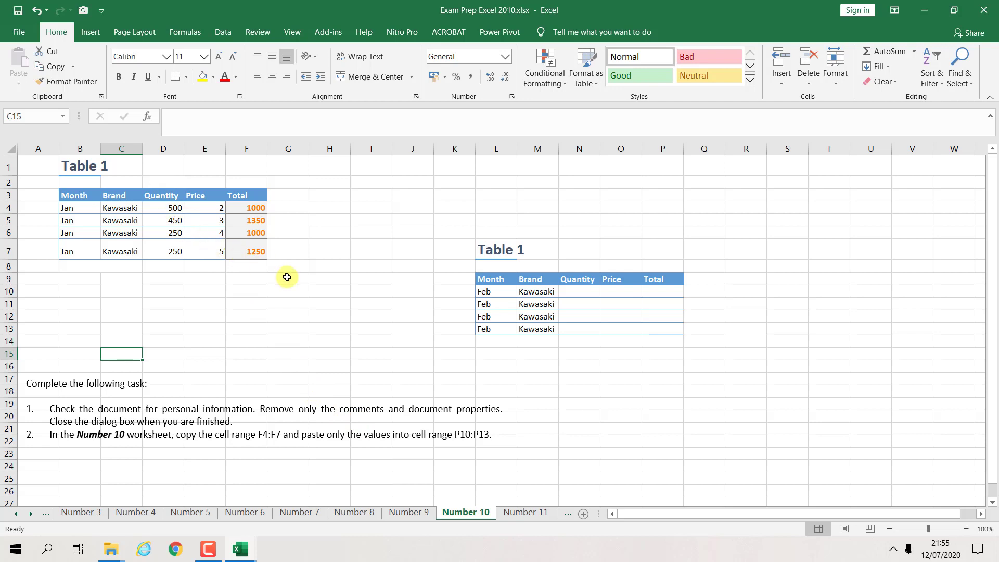
Examine the workbook's file information, including its inspection notes and the author and last-modified-by properties.
left_click(33, 39)
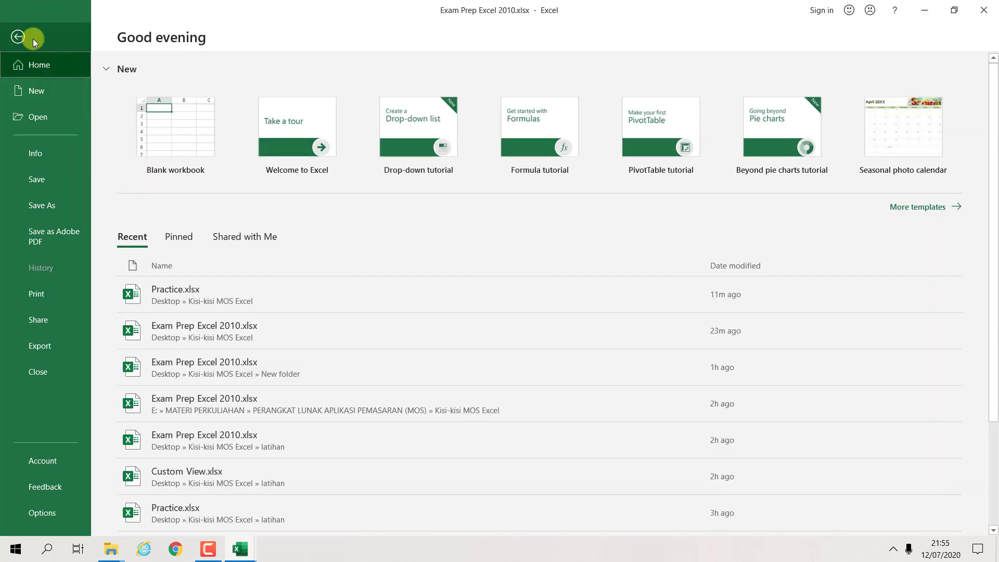
left_click(42, 153)
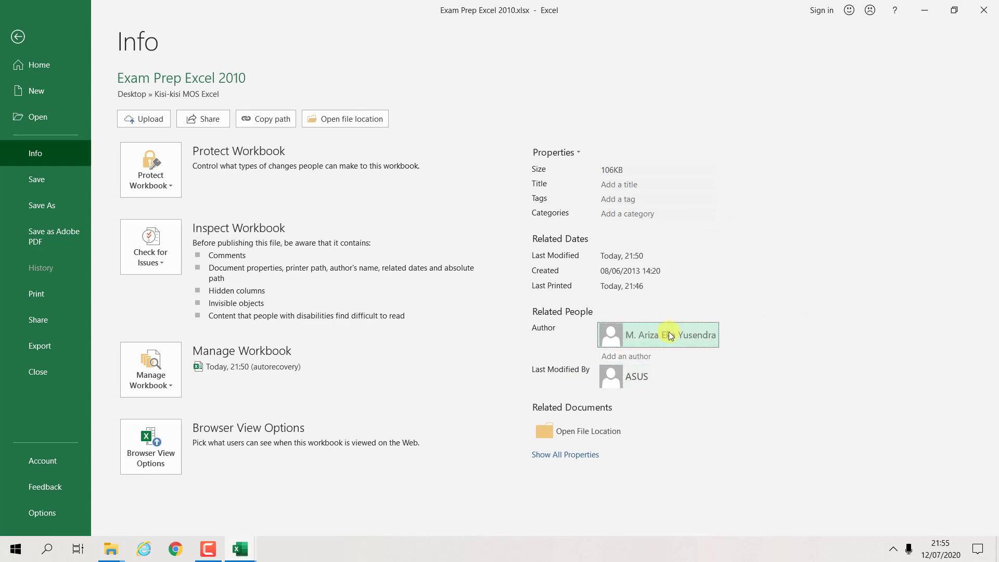
left_click(636, 379)
left_click(658, 340)
left_click(639, 357)
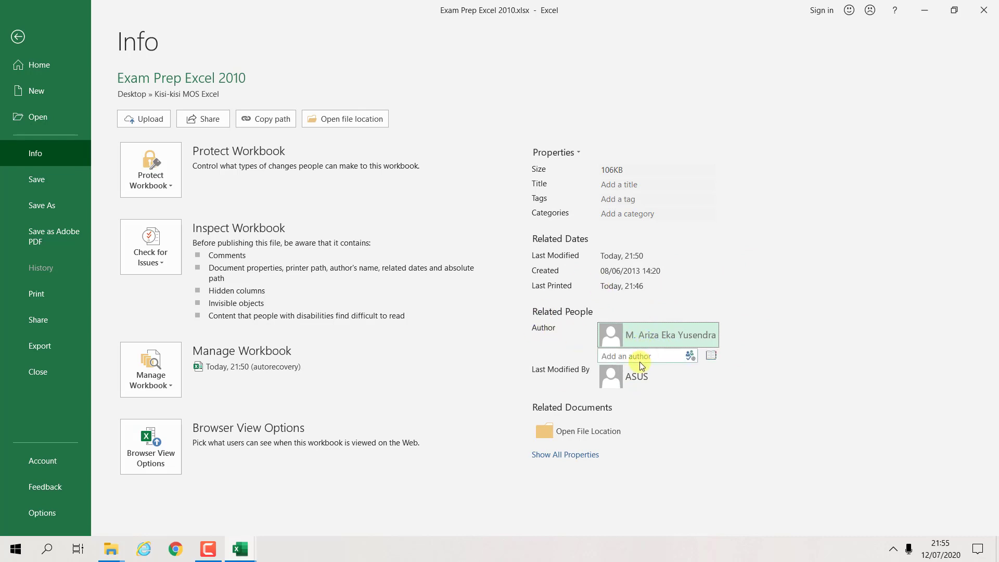
left_click(804, 315)
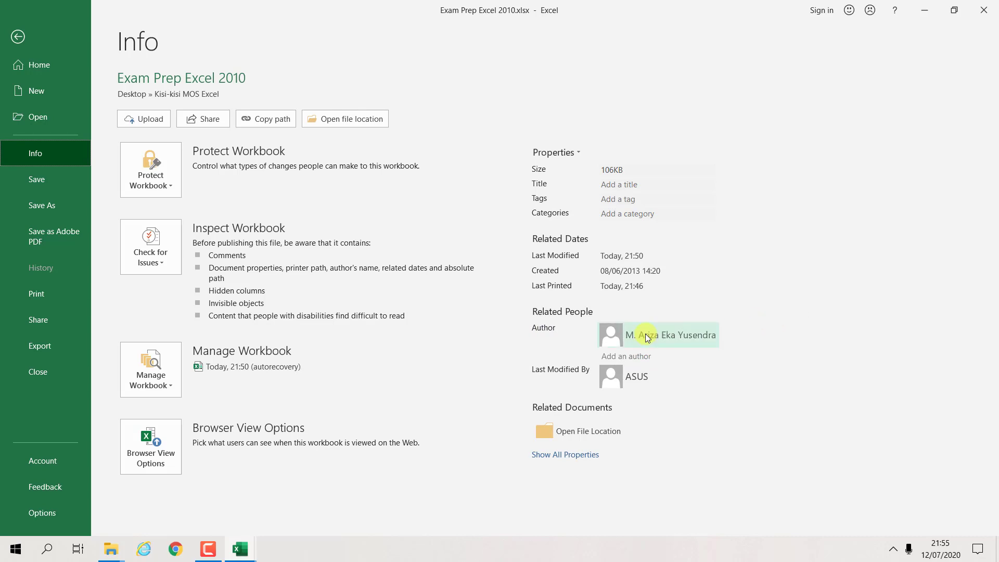
mouse_move(646, 337)
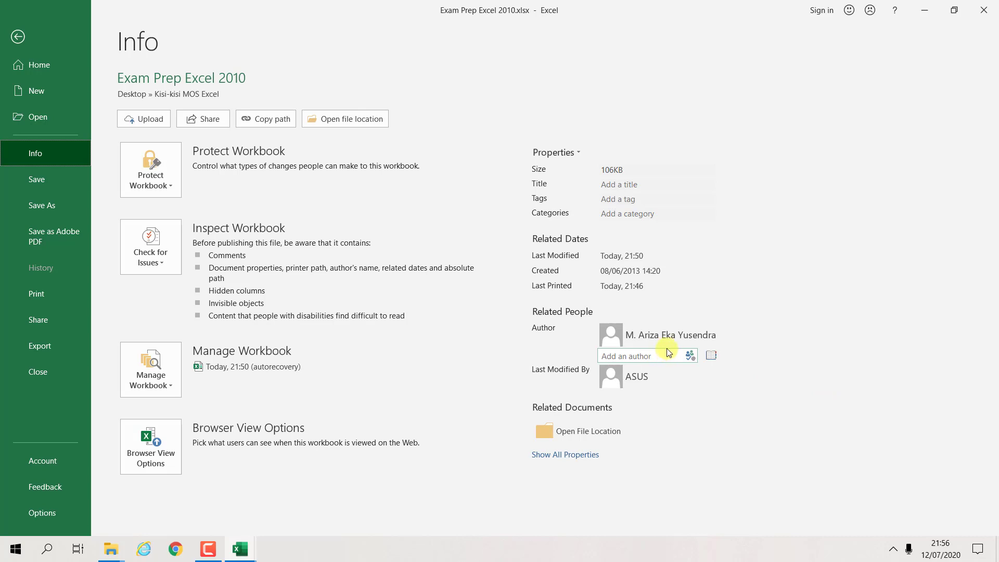
mouse_move(675, 344)
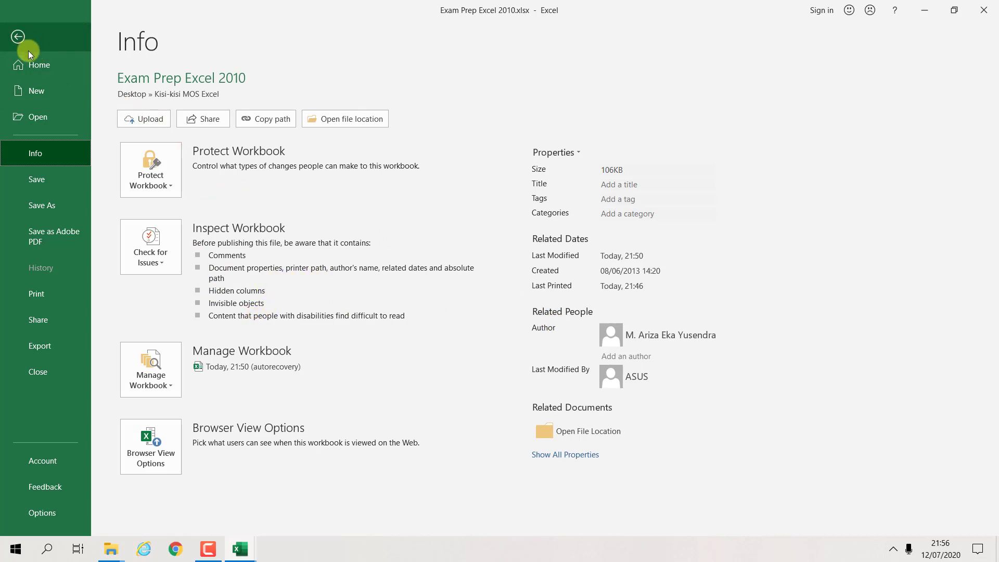
Save the workbook and run the Document Inspector with its preselected checks, closing it after reviewing the comments and document properties results.
left_click(169, 267)
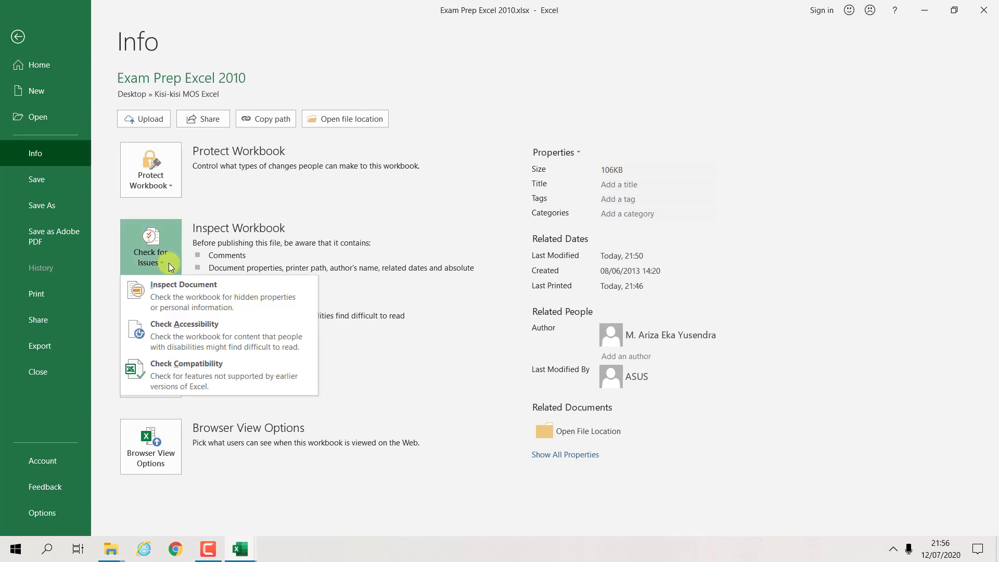
left_click(173, 285)
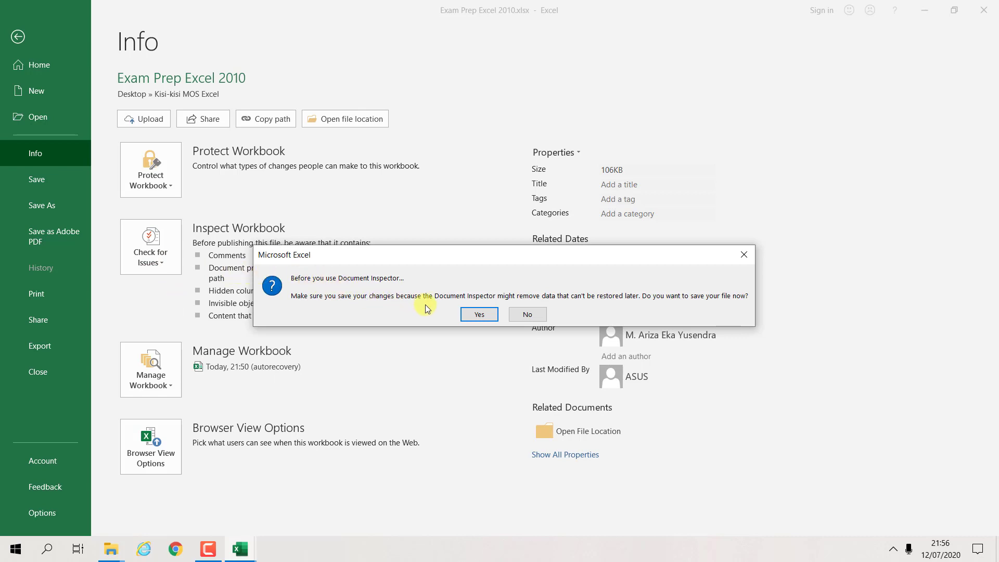
left_click(479, 314)
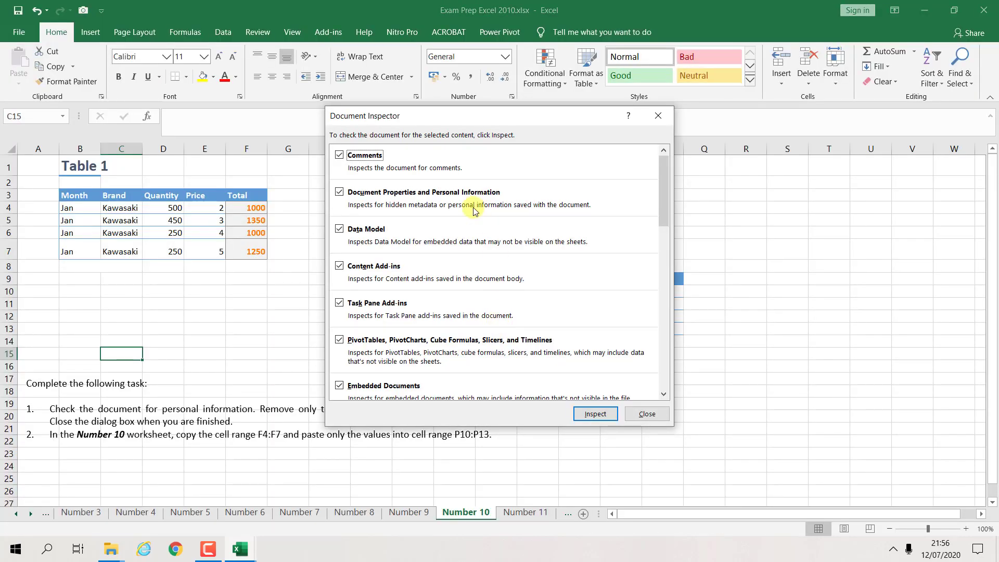
scroll(430, 161, "down", 10)
scroll(429, 165, "up", 6)
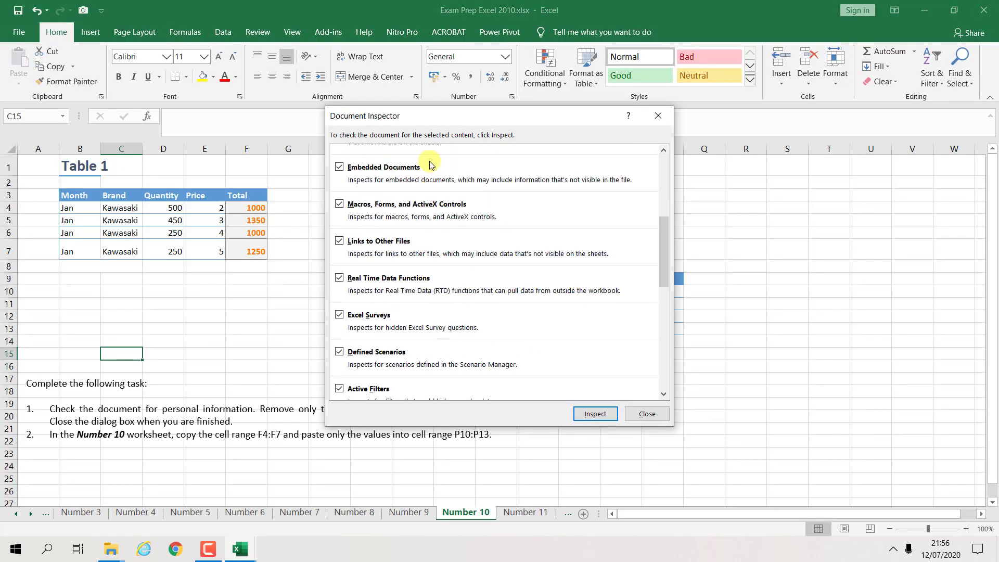
scroll(425, 161, "up", 5)
scroll(424, 161, "down", 15)
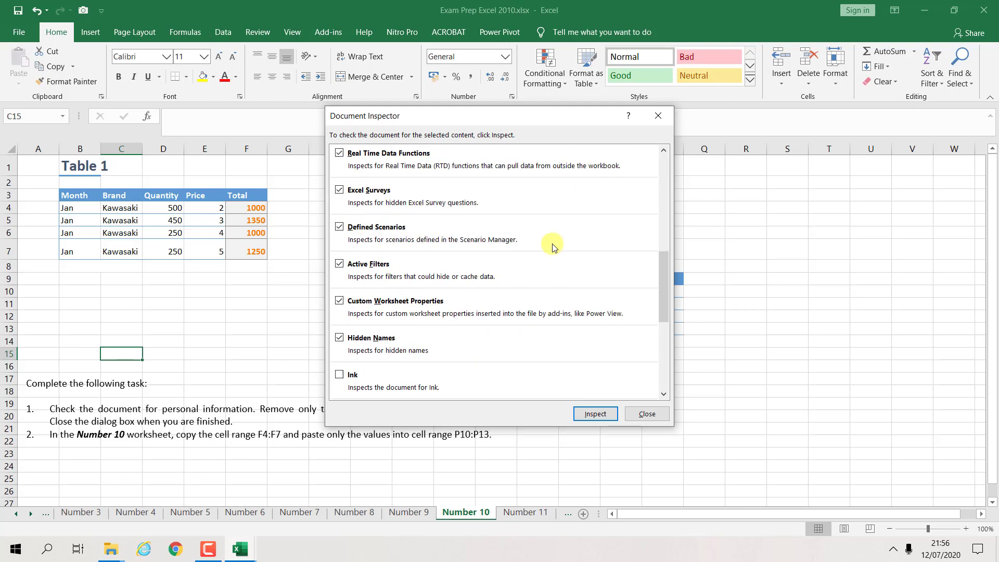
left_click(595, 414)
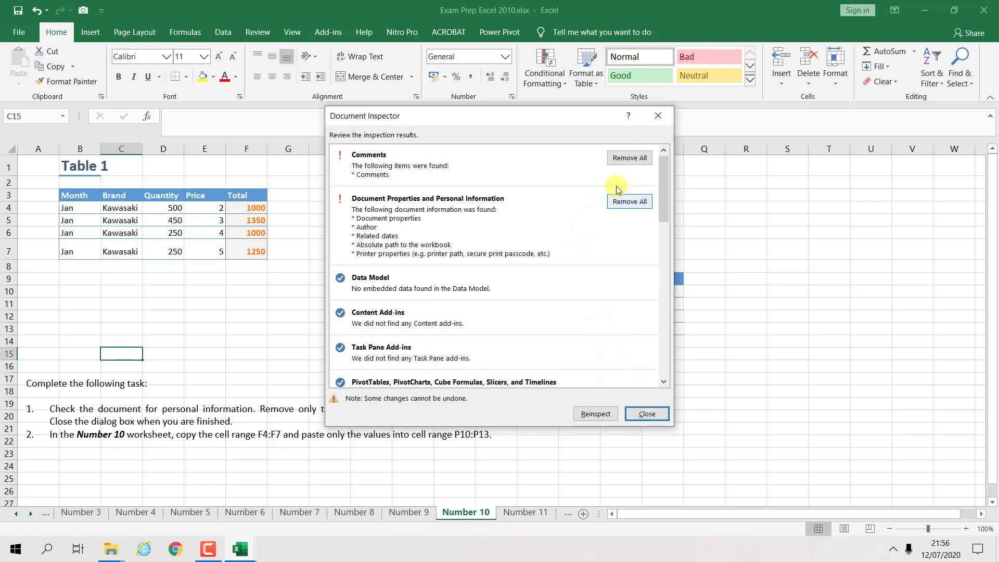
left_click_drag(453, 116, 469, 78)
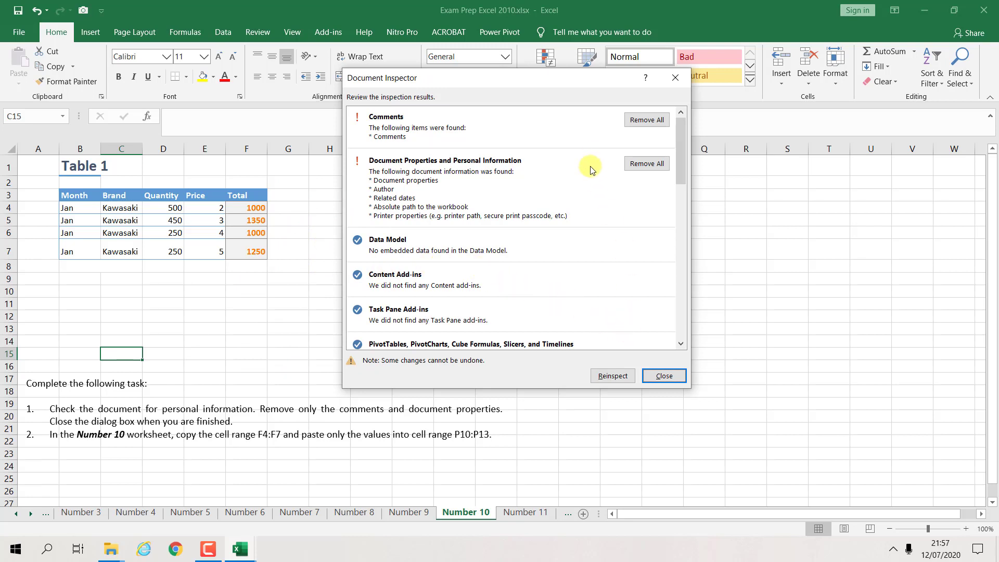
left_click(659, 381)
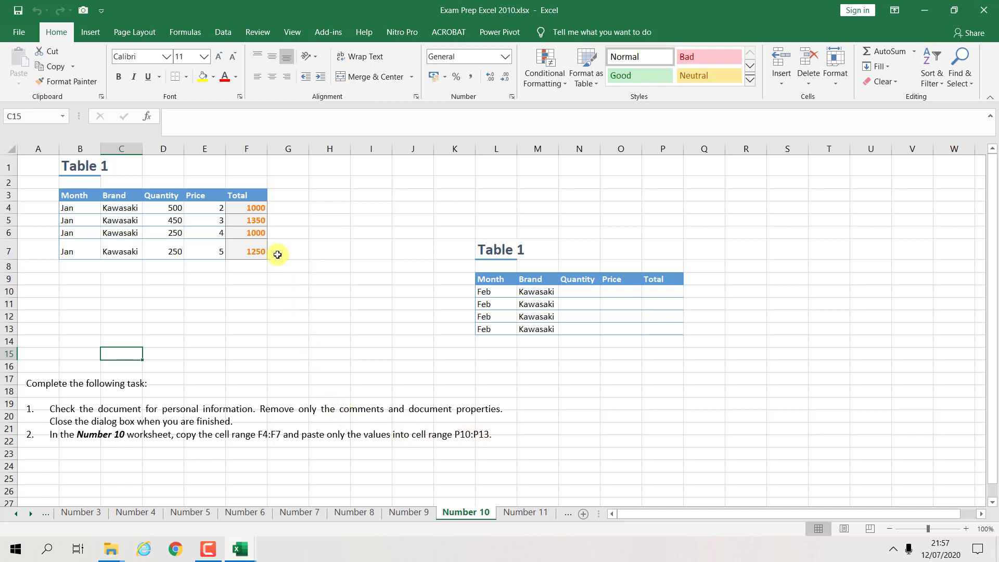
Copy the Total values in F4:F7 and paste only the values into P10:P13 of the Feb table.
left_click_drag(252, 209, 251, 256)
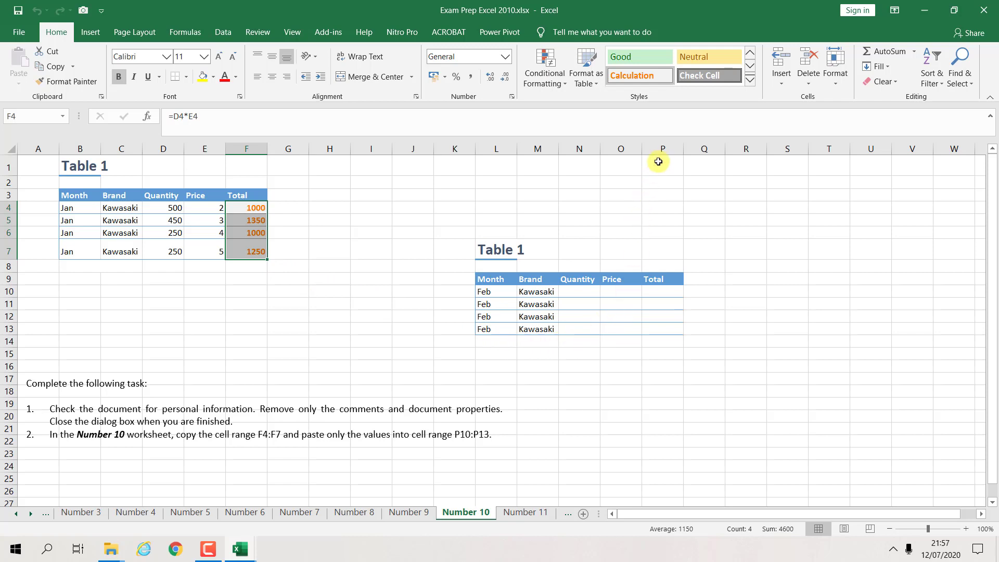
left_click(668, 294)
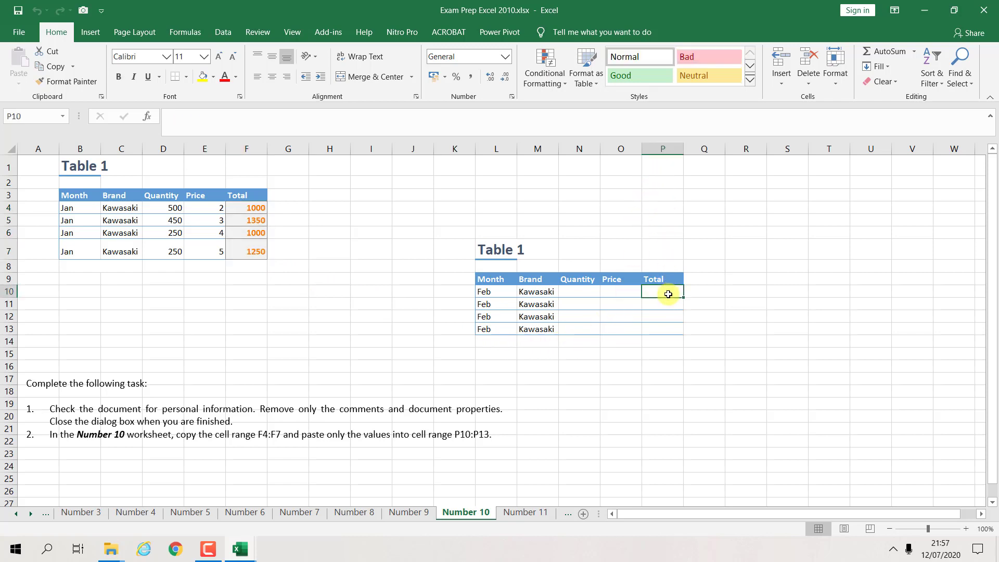
left_click_drag(668, 294, 664, 326)
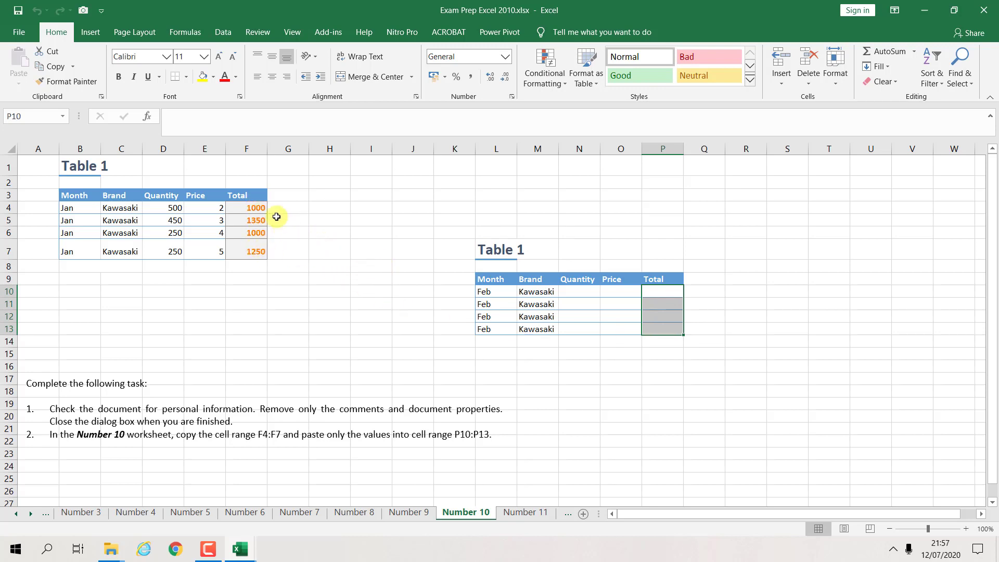
left_click_drag(259, 206, 262, 255)
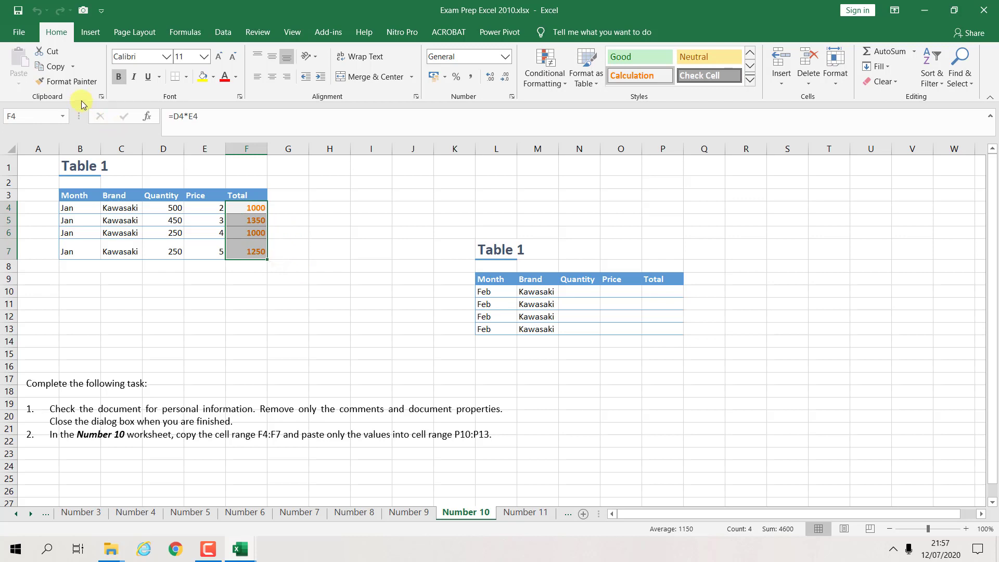
left_click(52, 67)
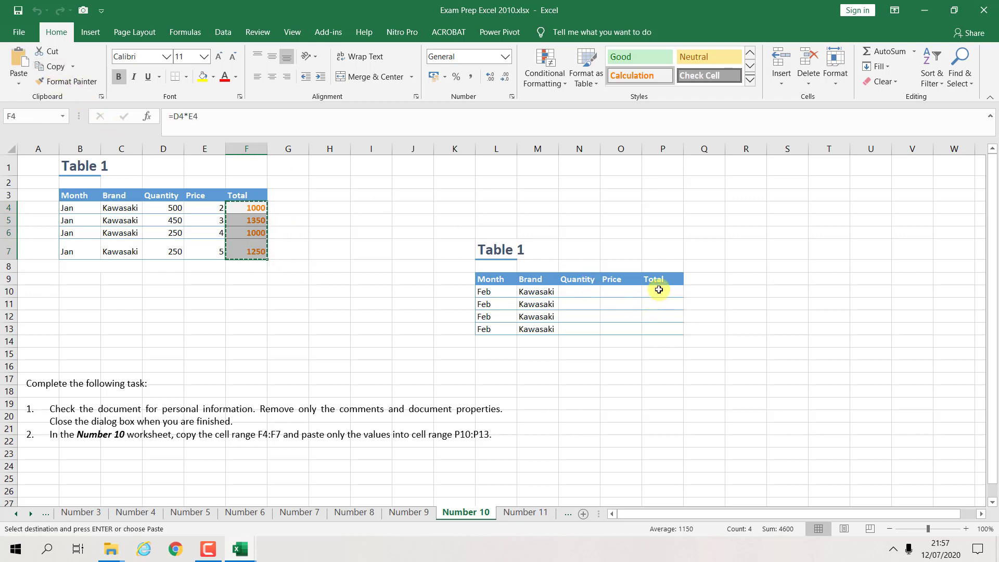
left_click_drag(659, 290, 660, 326)
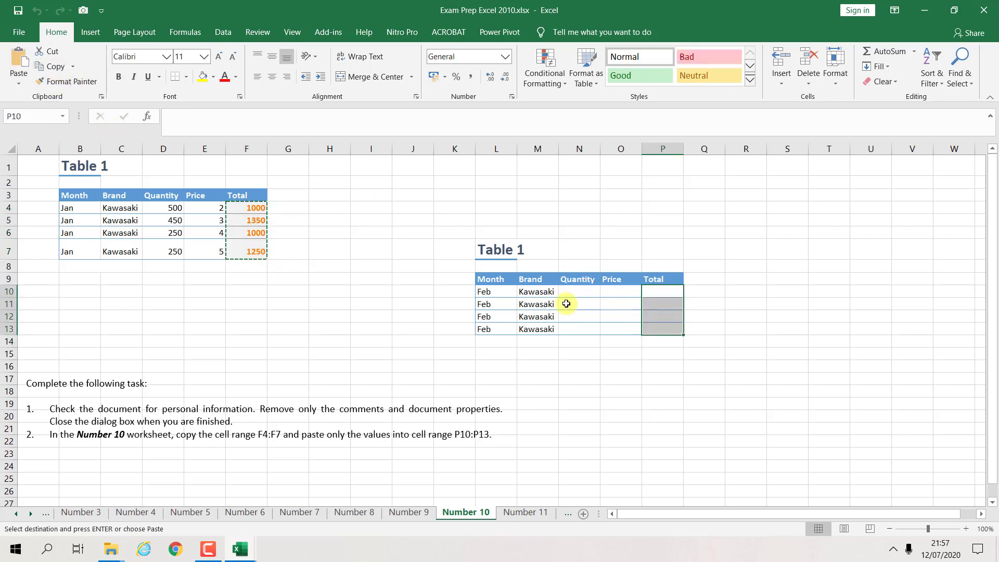
left_click(18, 88)
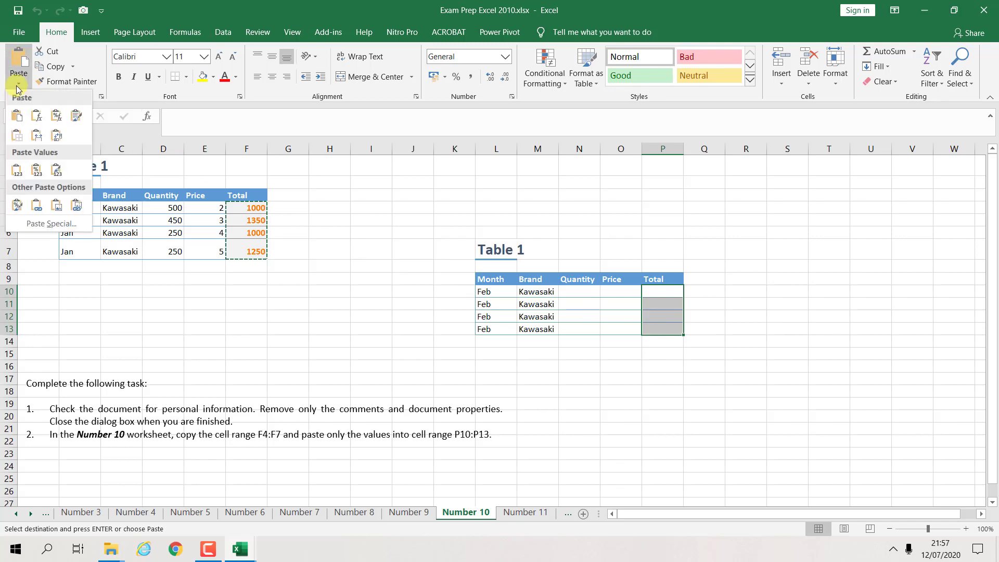
left_click(15, 170)
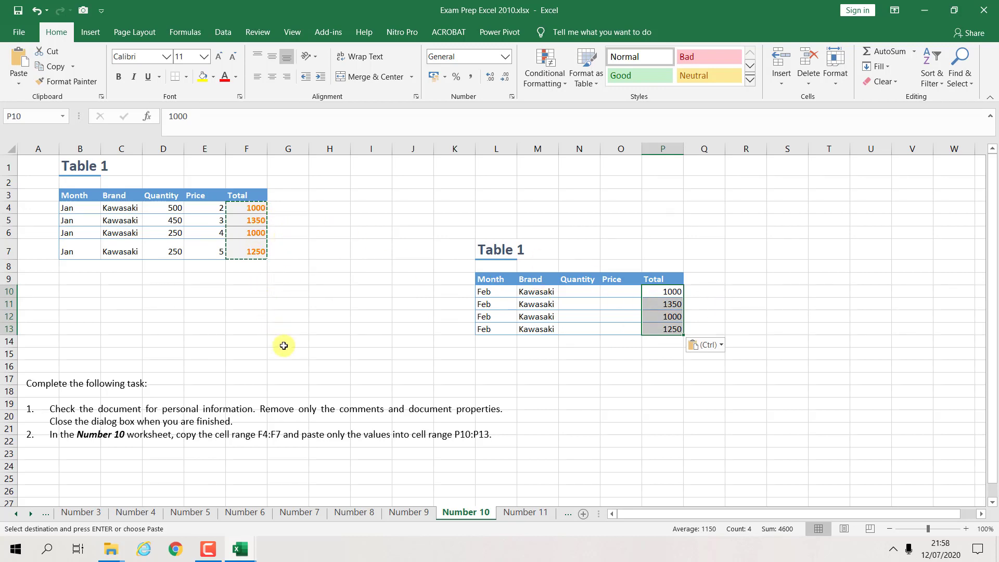
Go to the Number 11 worksheet and open Custom View.xlsx from the Kisi-kisi MOS Excel folder.
left_click(509, 512)
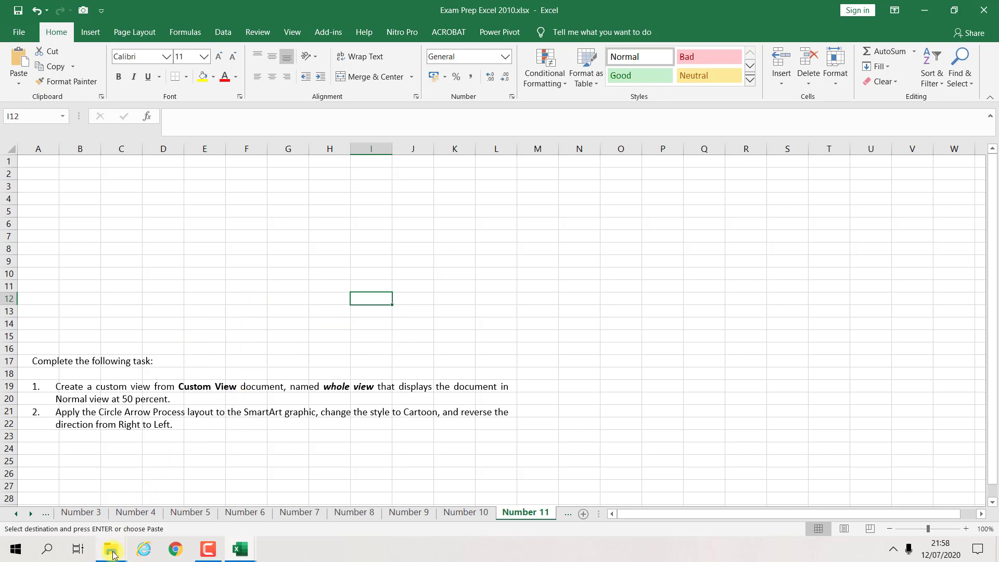
mouse_move(113, 554)
left_click(161, 504)
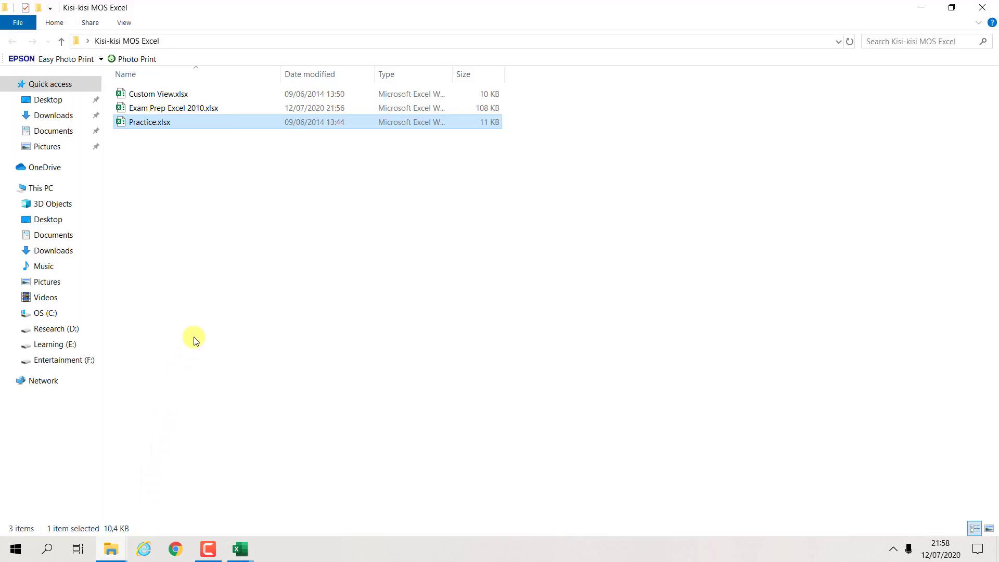
left_click(189, 96)
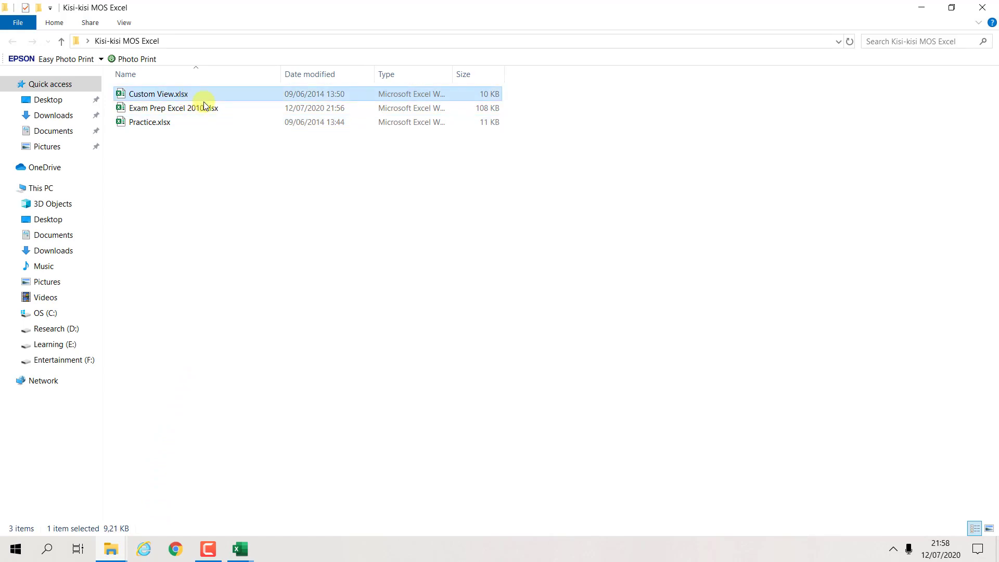
key("alt+Tab")
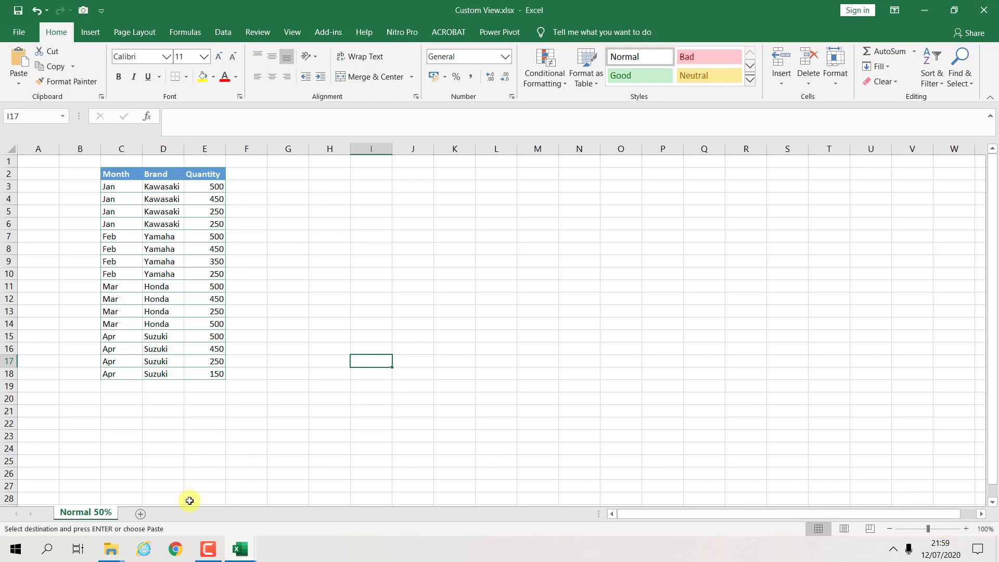
Return to the Exam Prep Excel 2010.xlsx workbook and read the Number 11 task instructions.
left_click(243, 544)
left_click(256, 510)
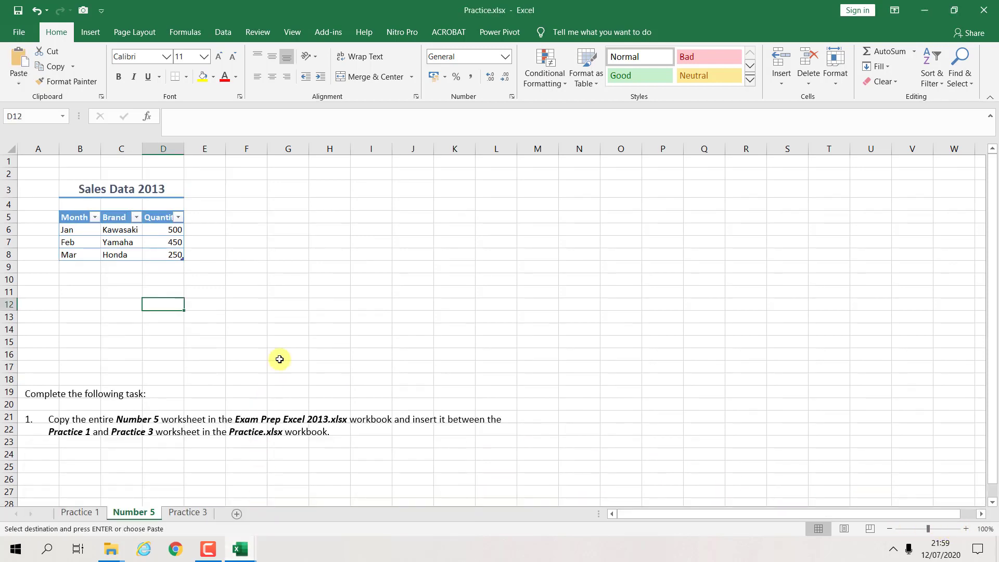
left_click(230, 546)
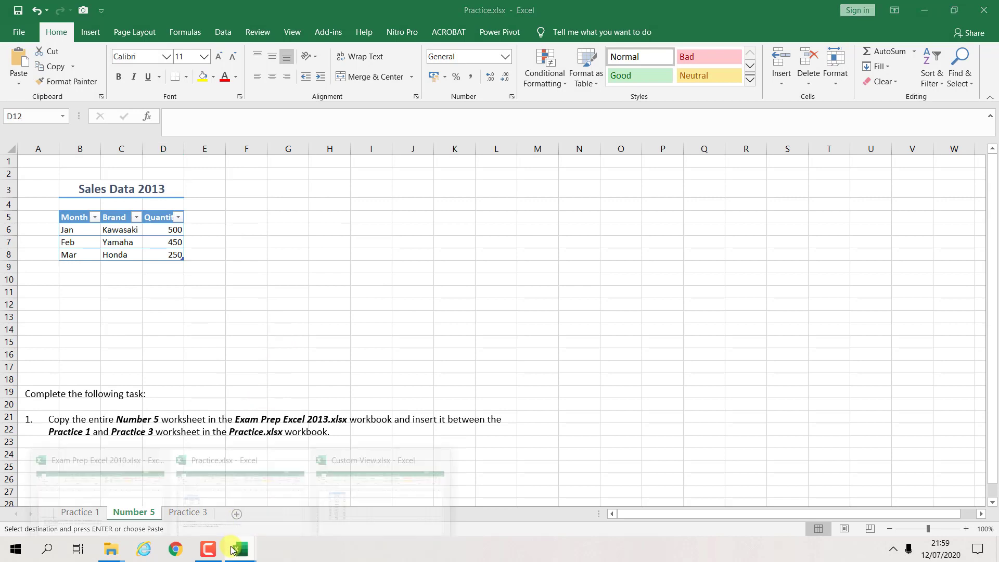
left_click(131, 498)
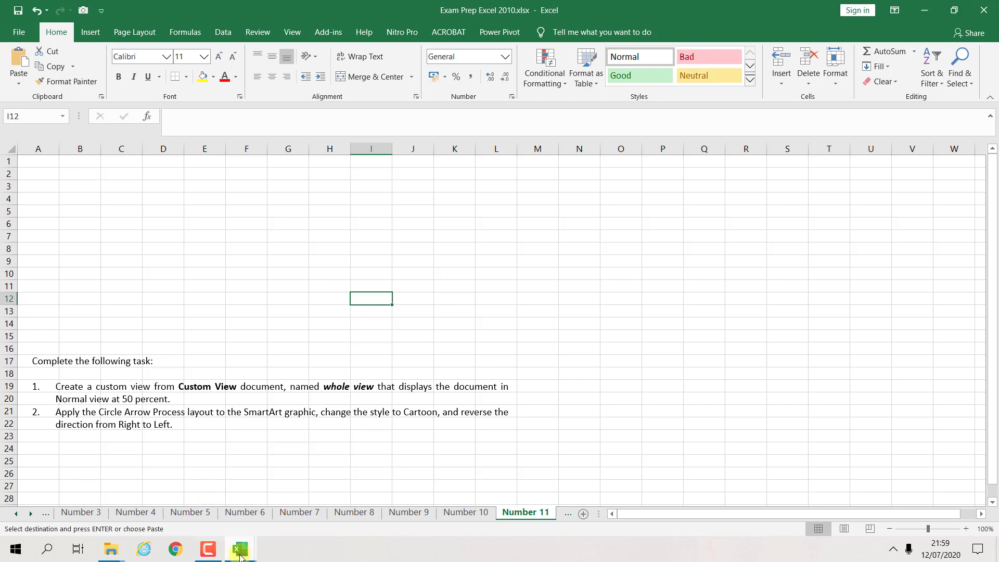
Set the zoom magnification of the Normal 50% worksheet in Custom View.xlsx to 50%.
mouse_move(240, 557)
left_click(338, 495)
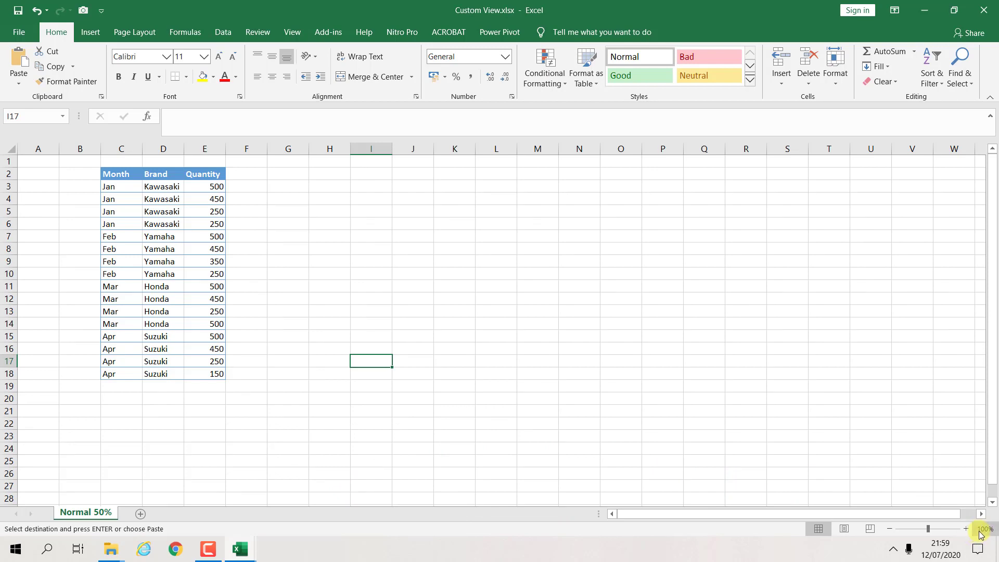
left_click(981, 531)
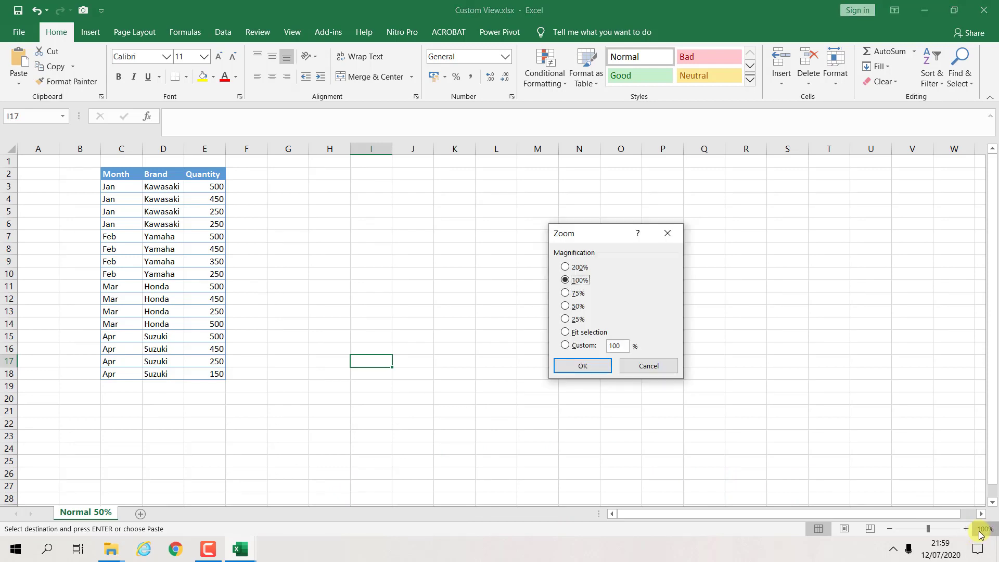
left_click(577, 307)
left_click(582, 366)
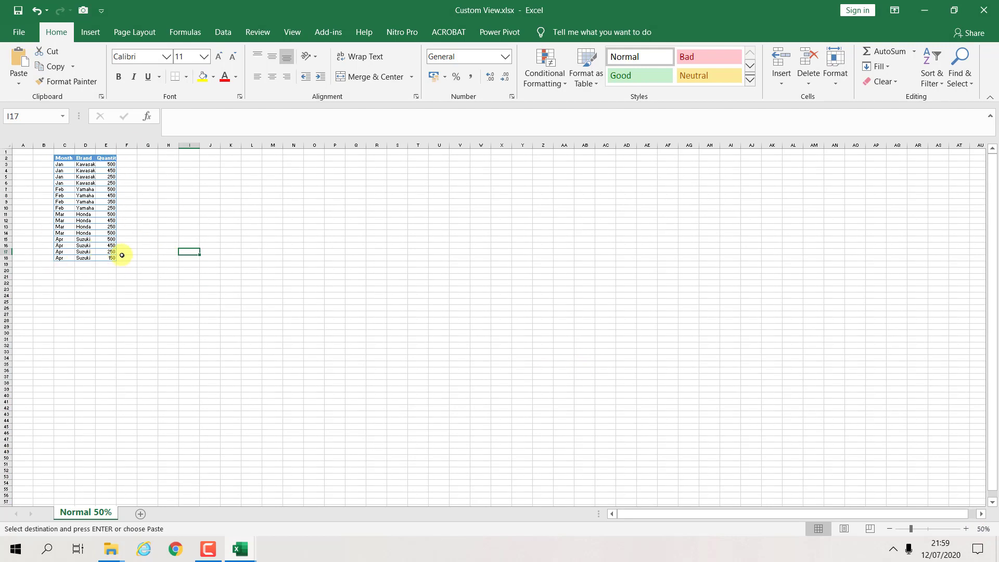
Add a custom view named Whole View to Custom View.xlsx, including print and hidden rows, columns and filter settings, and check the views list.
left_click(130, 41)
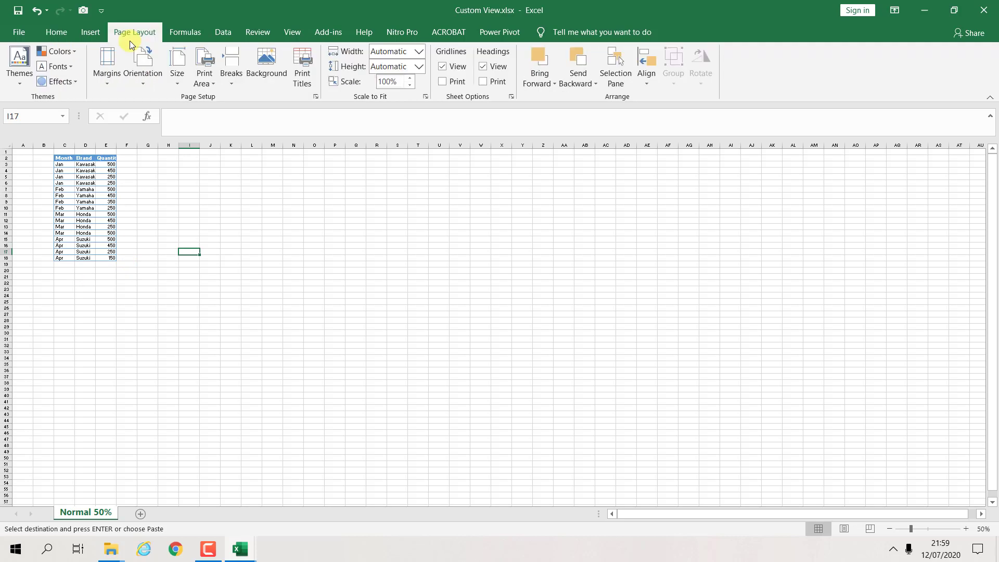
left_click(84, 39)
left_click(190, 34)
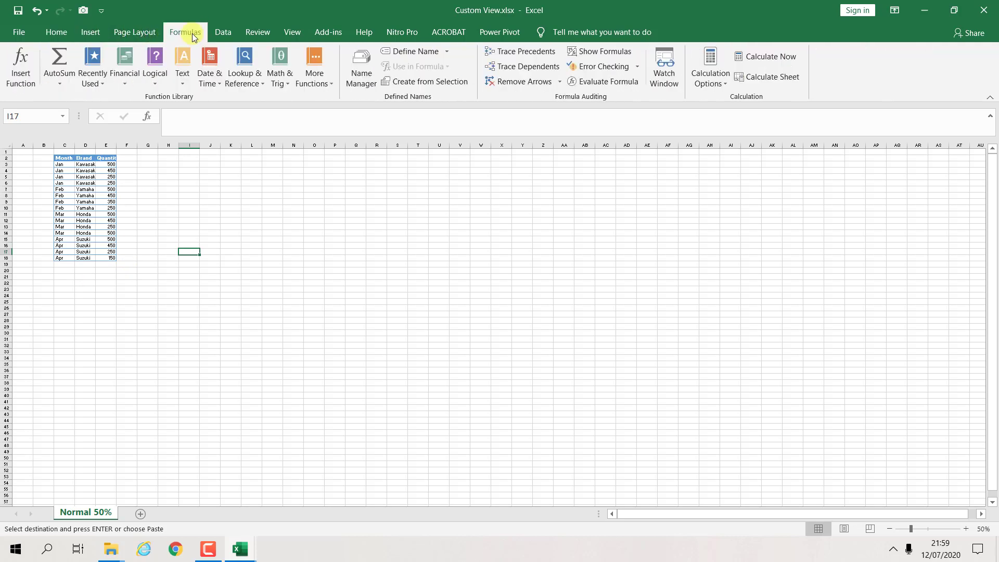
left_click(292, 35)
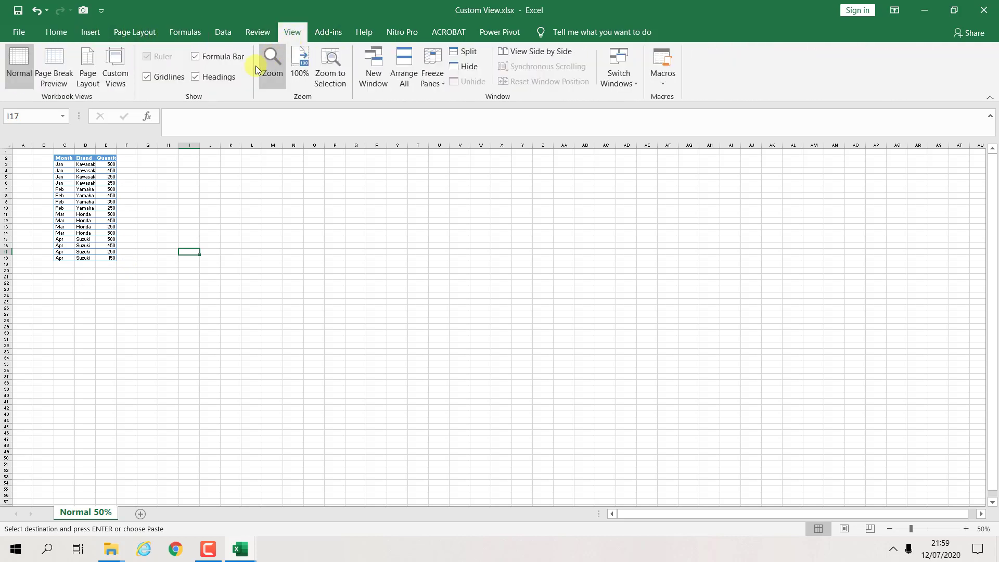
left_click(113, 71)
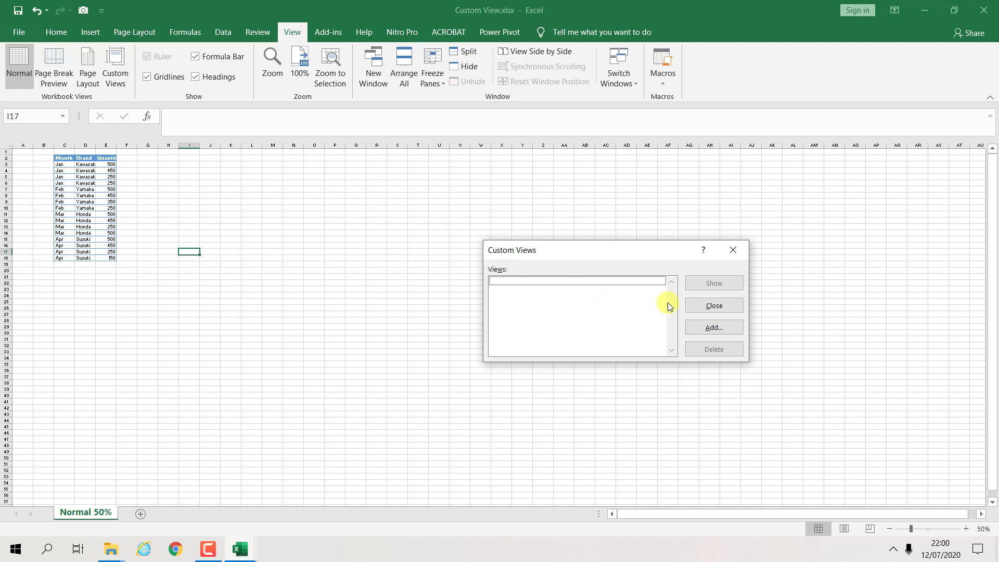
left_click(707, 331)
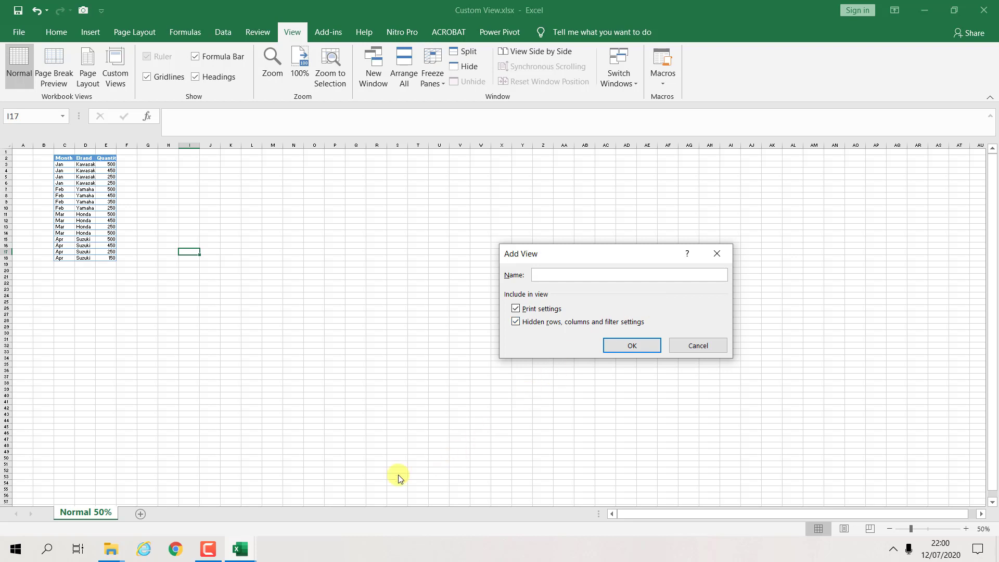
mouse_move(237, 548)
left_click(631, 346)
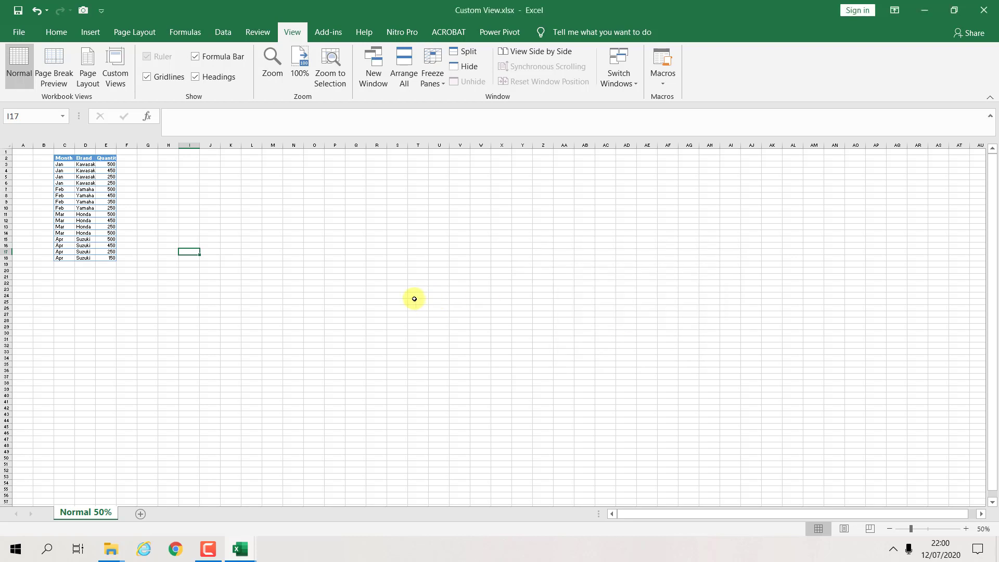
left_click(115, 67)
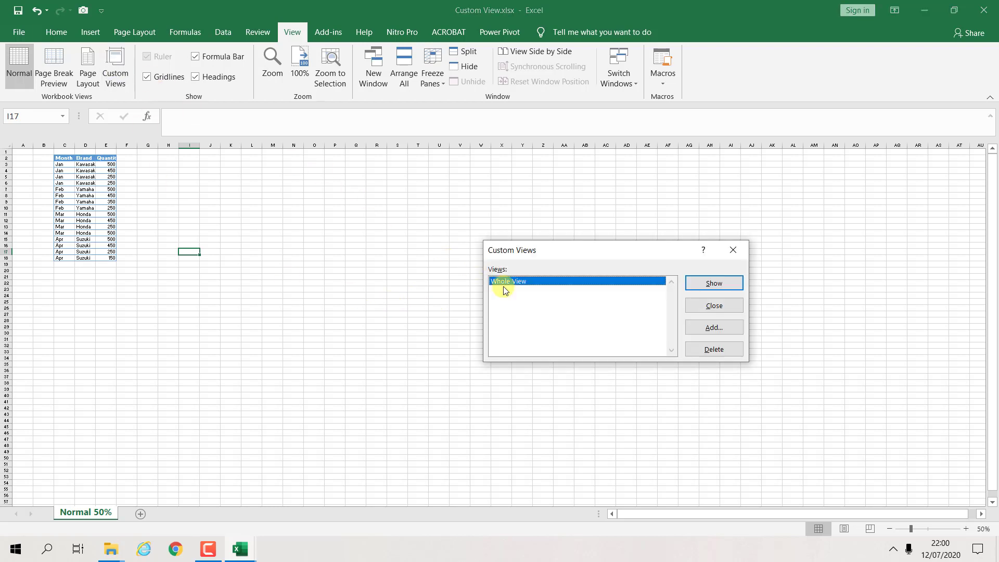
left_click(711, 307)
Test the Whole View custom view by setting the worksheet zoom to 100% and showing the saved view.
left_click(966, 529)
left_click(966, 529)
left_click(966, 529)
left_click(966, 529)
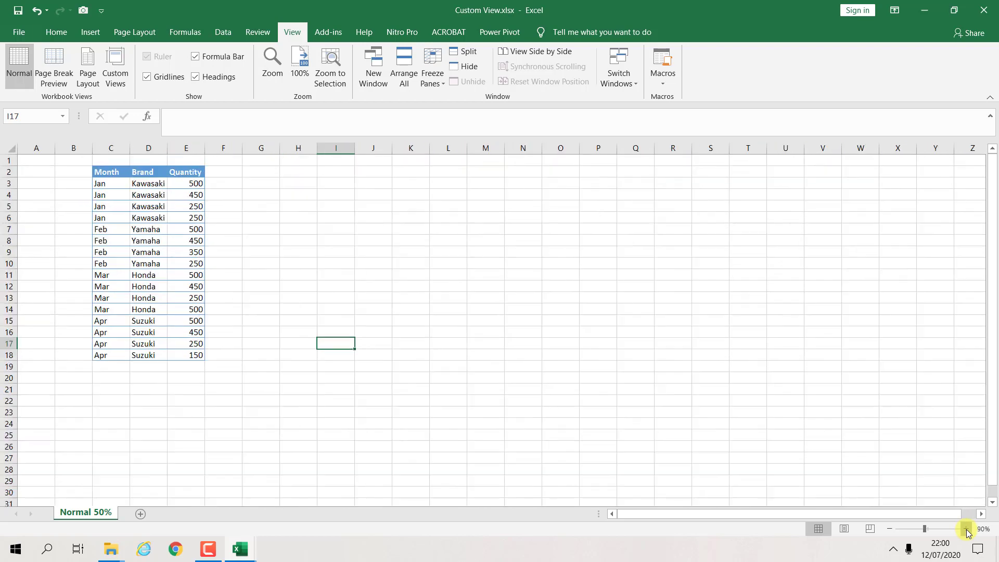
left_click(966, 529)
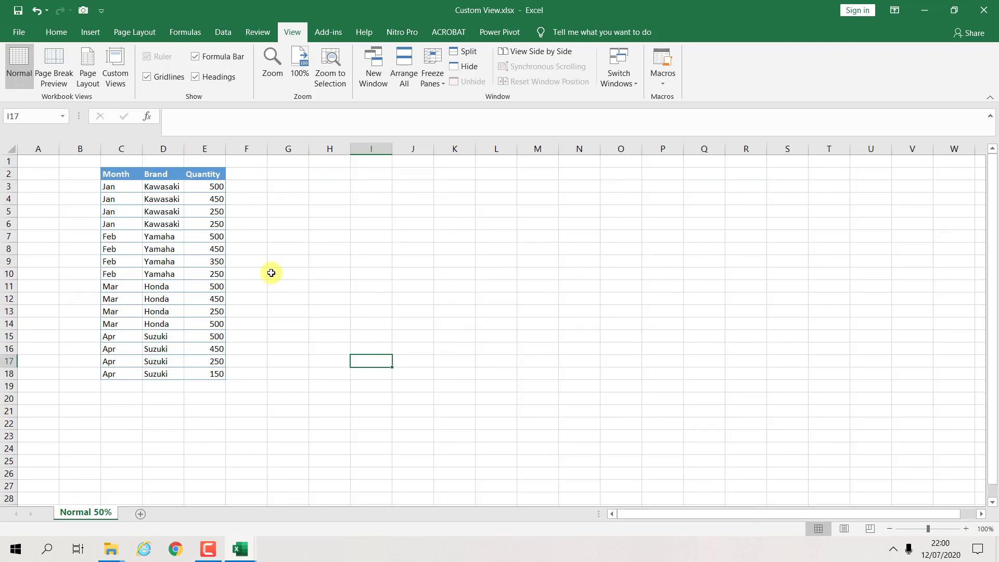
left_click(116, 70)
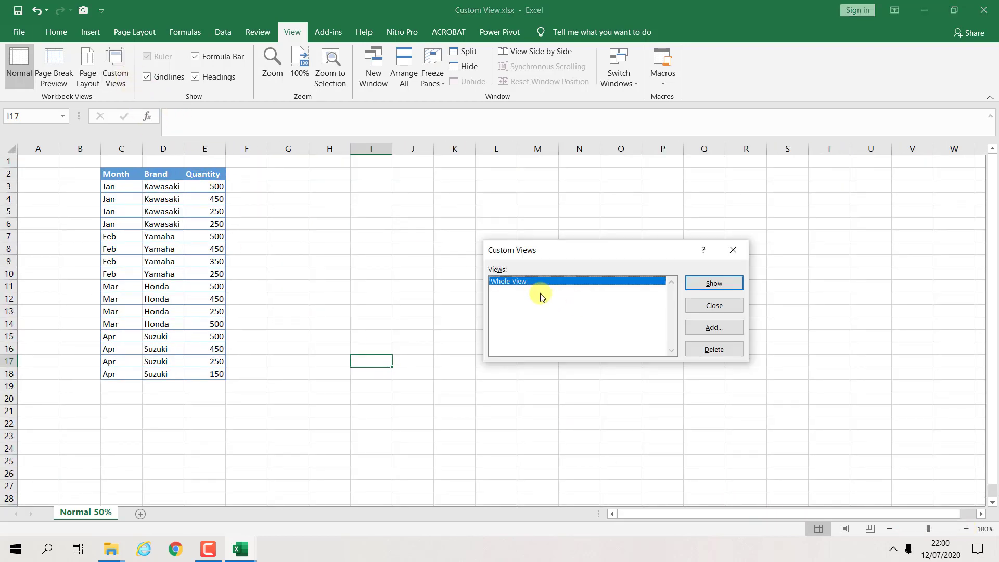
left_click(711, 283)
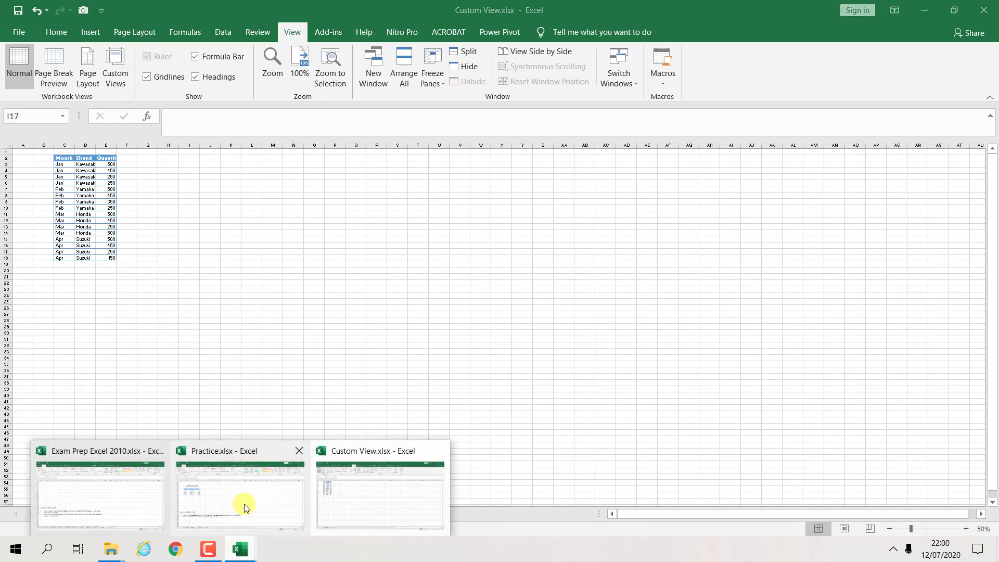
Switch to Exam Prep Excel 2010.xlsx, insert a Circle Arrow Process SmartArt graphic on the Number 11 worksheet and place it above the task text.
left_click(245, 502)
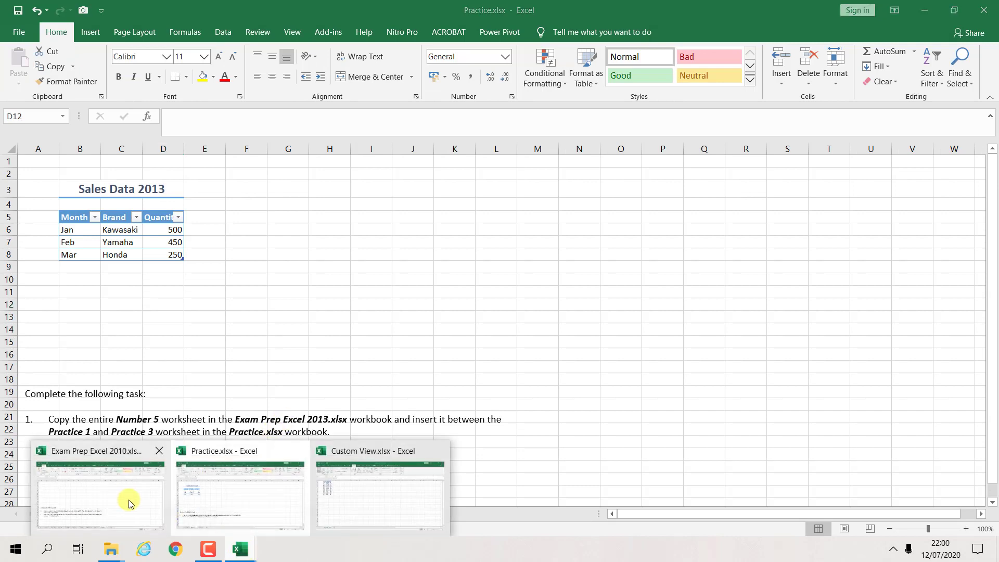
left_click(128, 500)
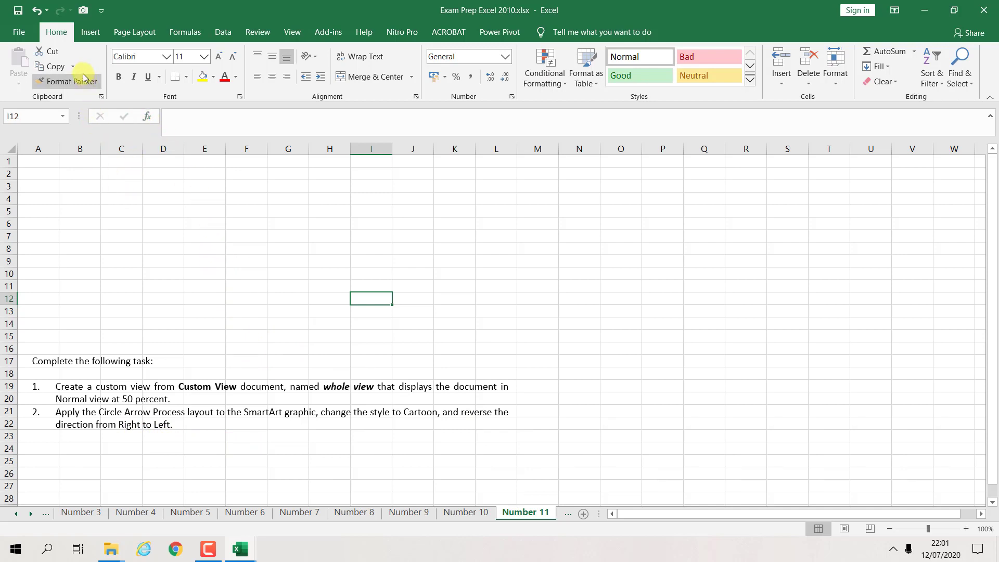
left_click(90, 32)
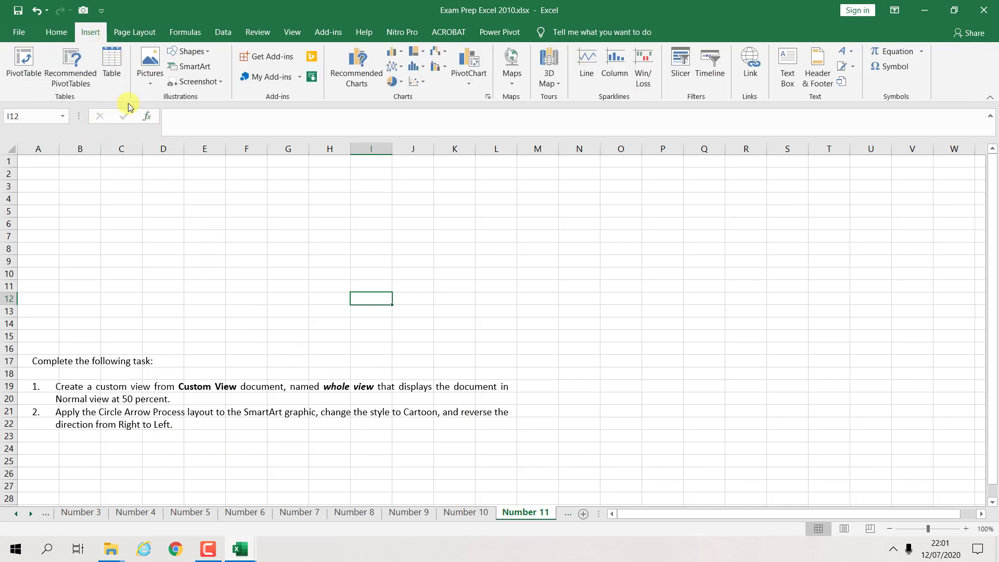
left_click(195, 68)
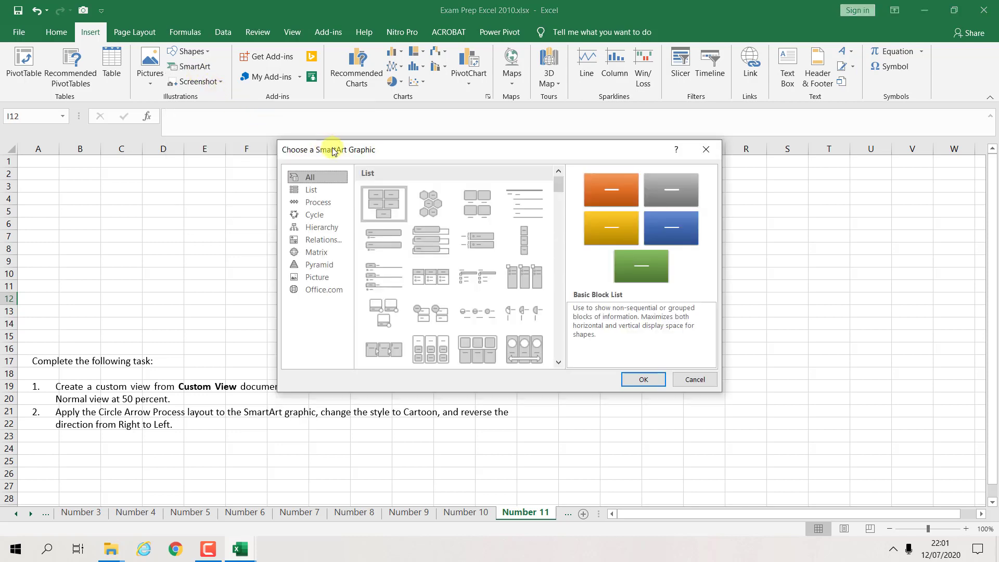
scroll(454, 248, "down", 15)
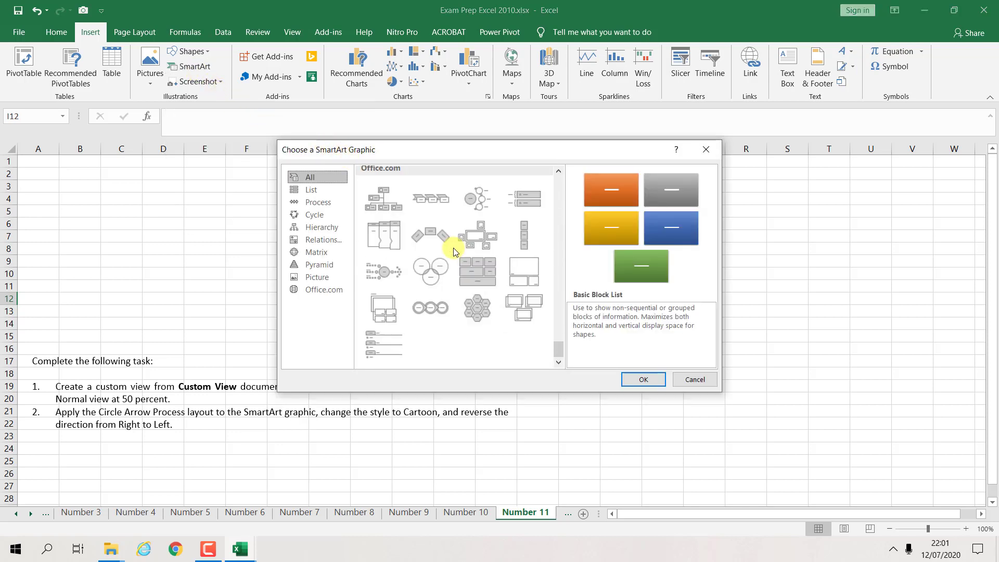
scroll(454, 248, "up", 15)
scroll(455, 247, "up", 10)
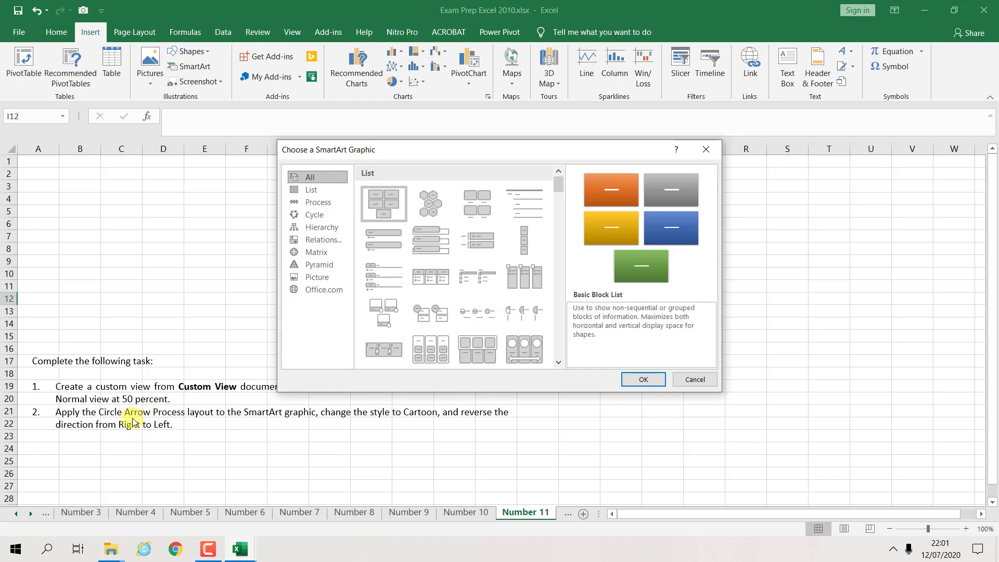
left_click(317, 203)
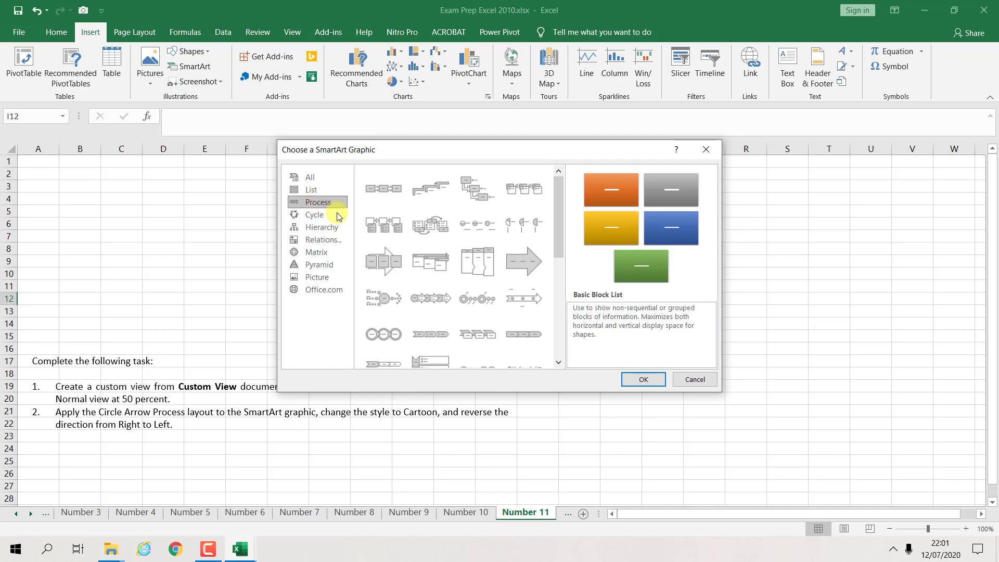
scroll(422, 240, "down", 3)
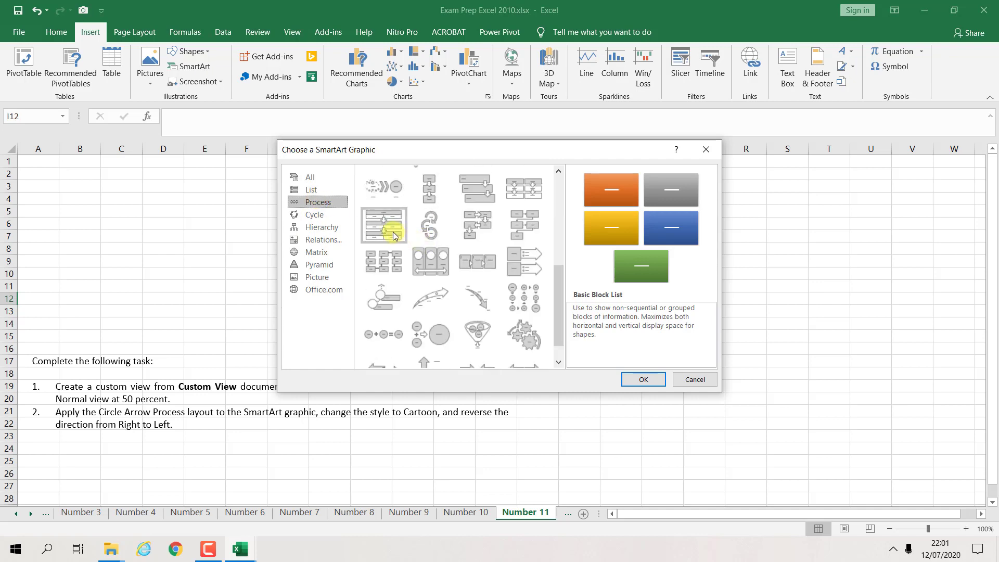
left_click(421, 226)
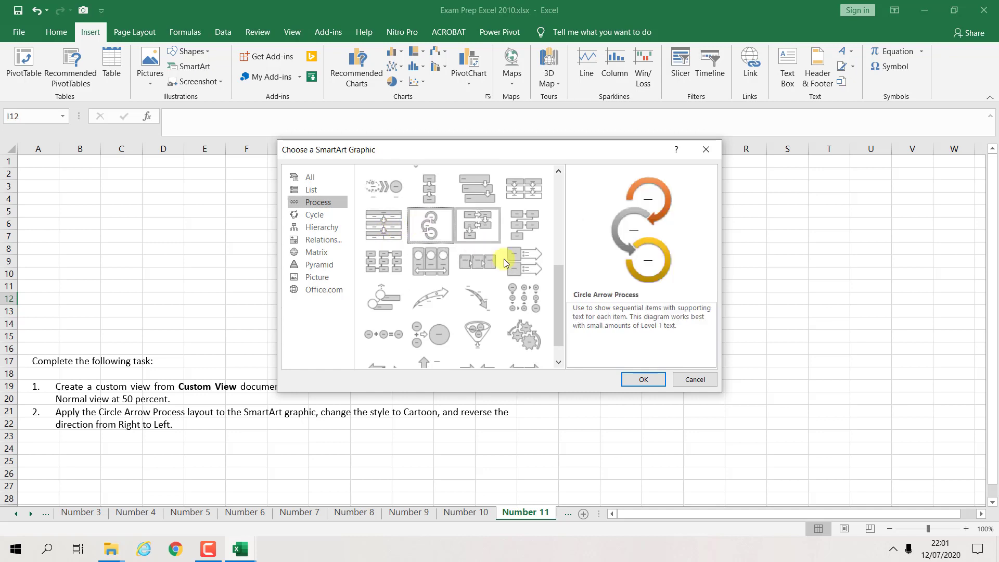
left_click(630, 379)
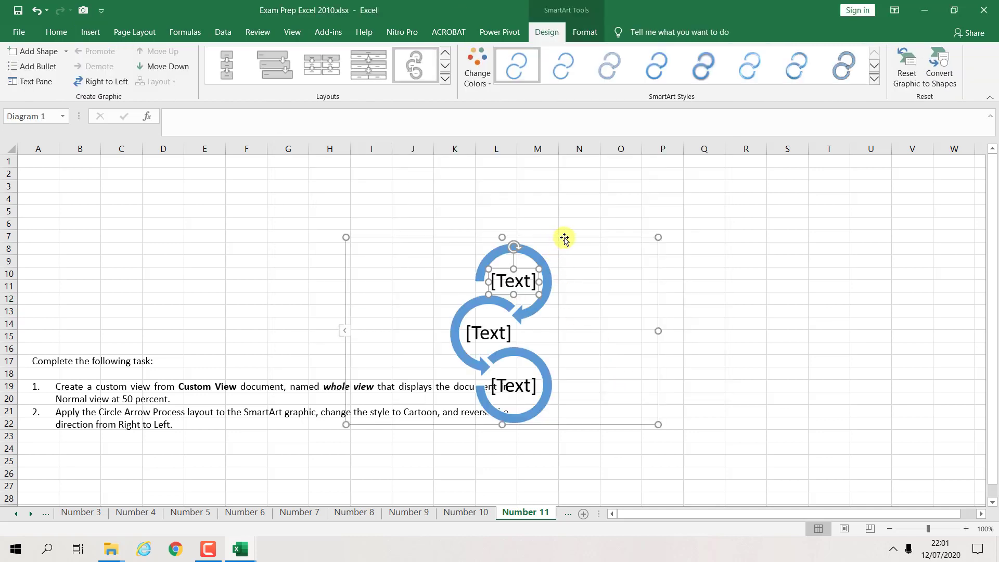
left_click_drag(564, 236, 433, 171)
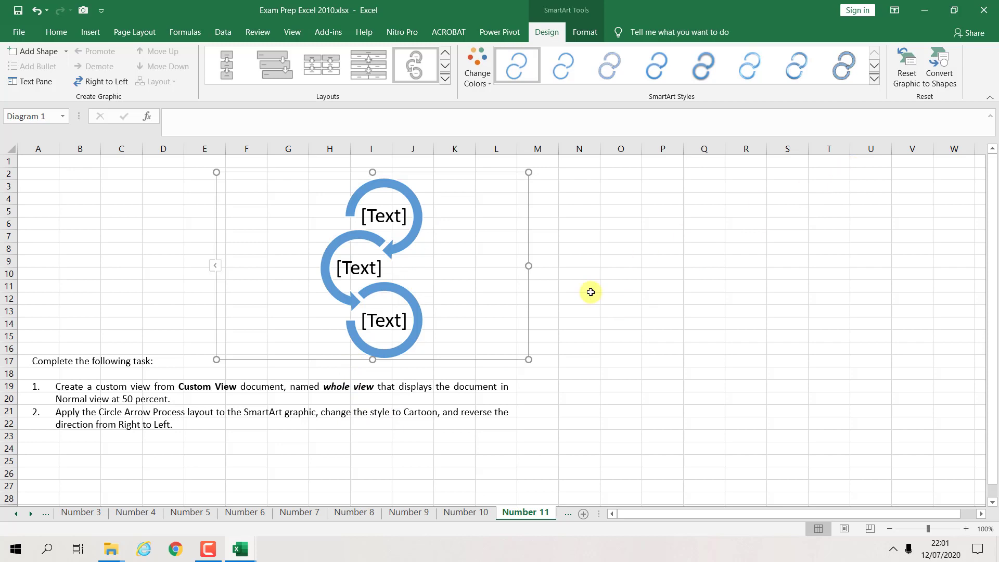
Apply the Cartoon style to the SmartArt graphic and reverse its direction from Right to Left.
left_click(874, 79)
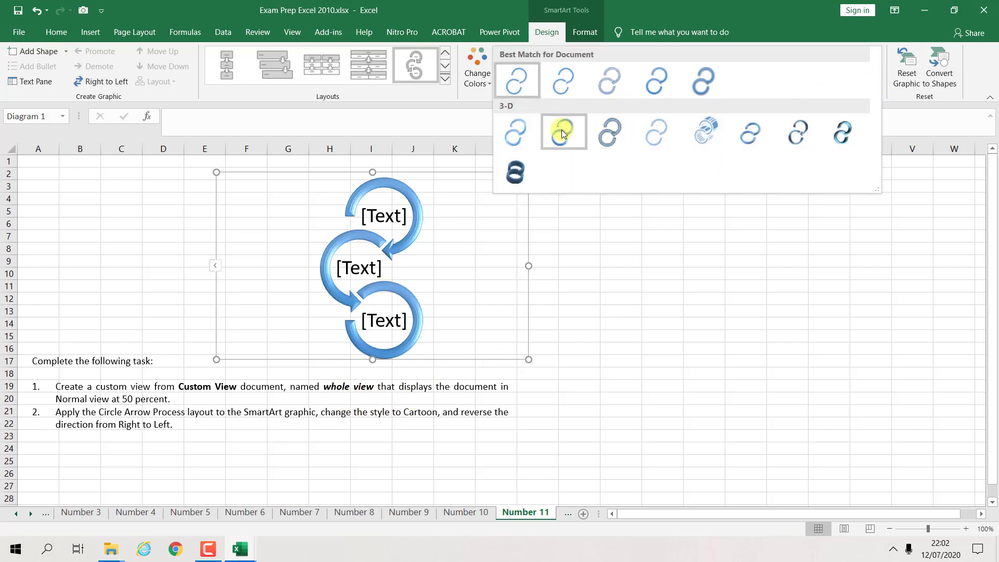
left_click(598, 132)
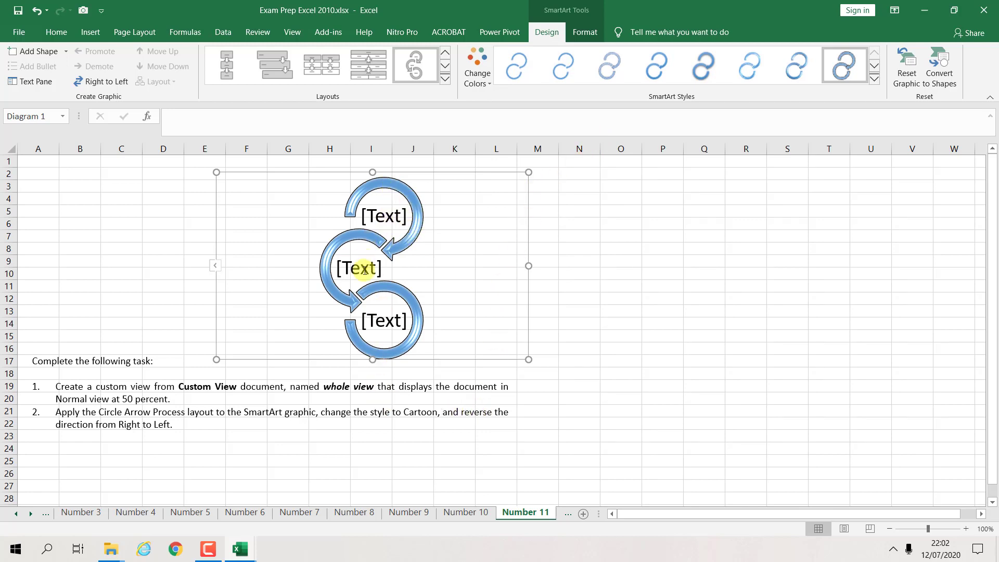
left_click(102, 87)
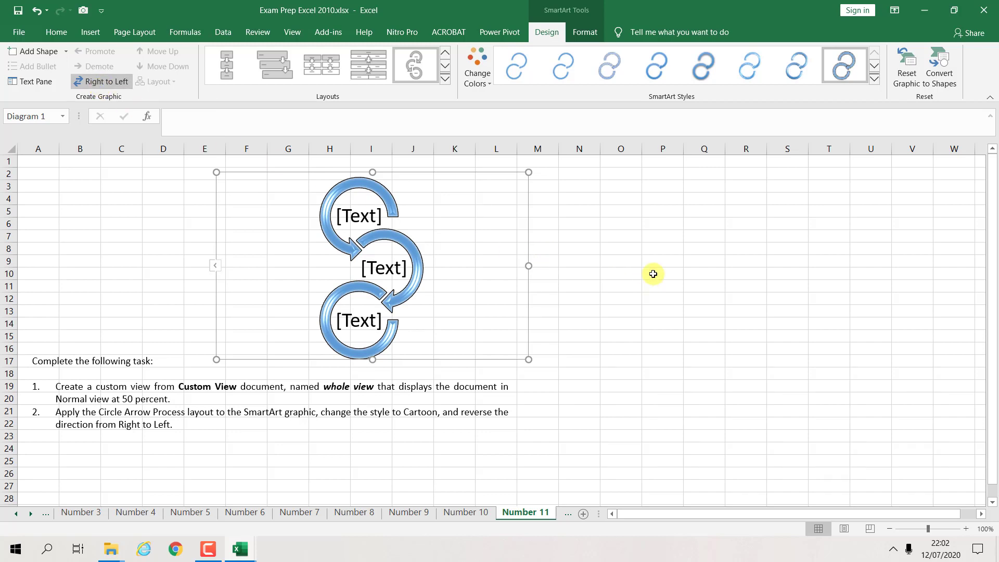
left_click(547, 235)
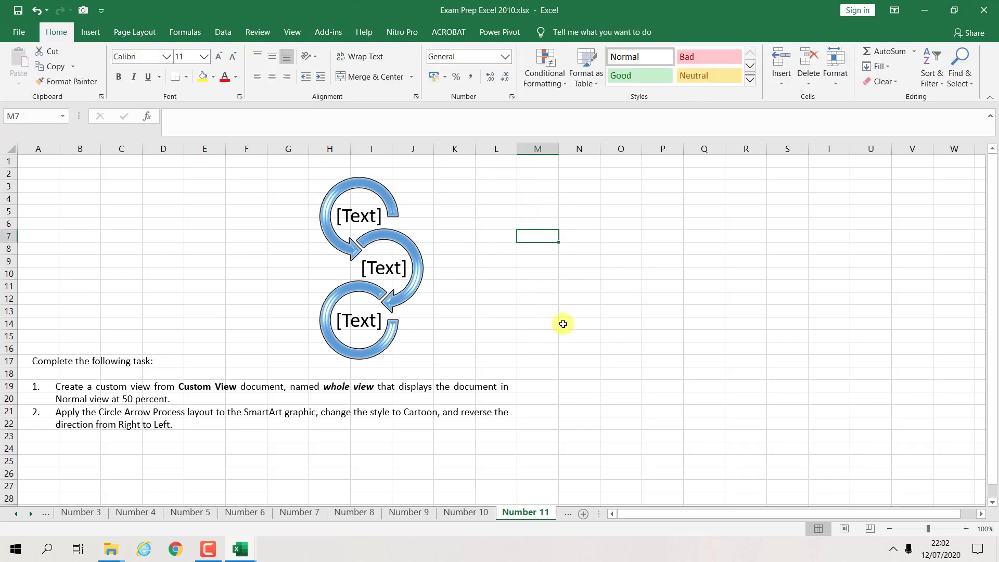
Go to the Number 12 worksheet and apply the built-in header with Prepared by owner, current date and page number.
left_click(559, 515)
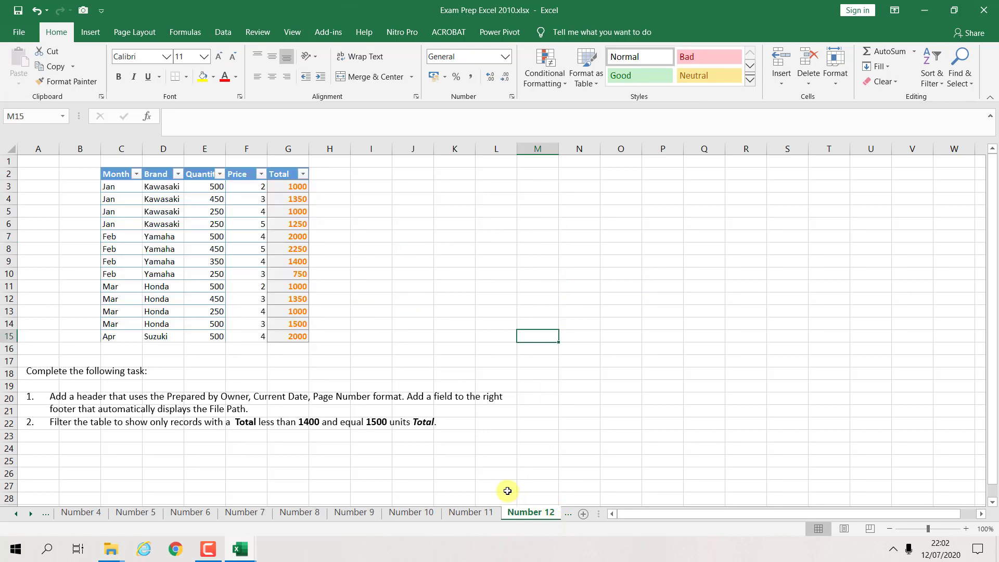
left_click(567, 513)
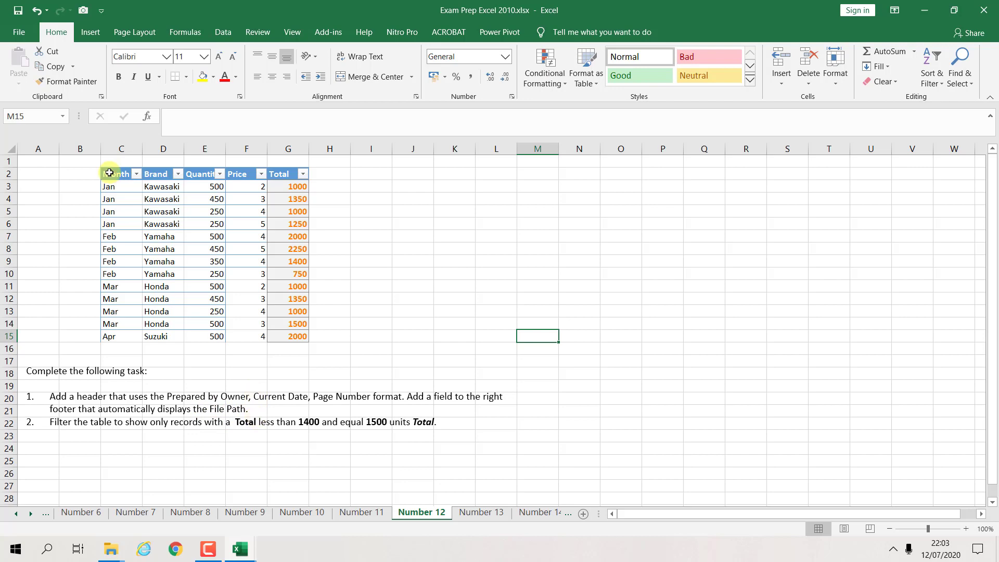
left_click(95, 42)
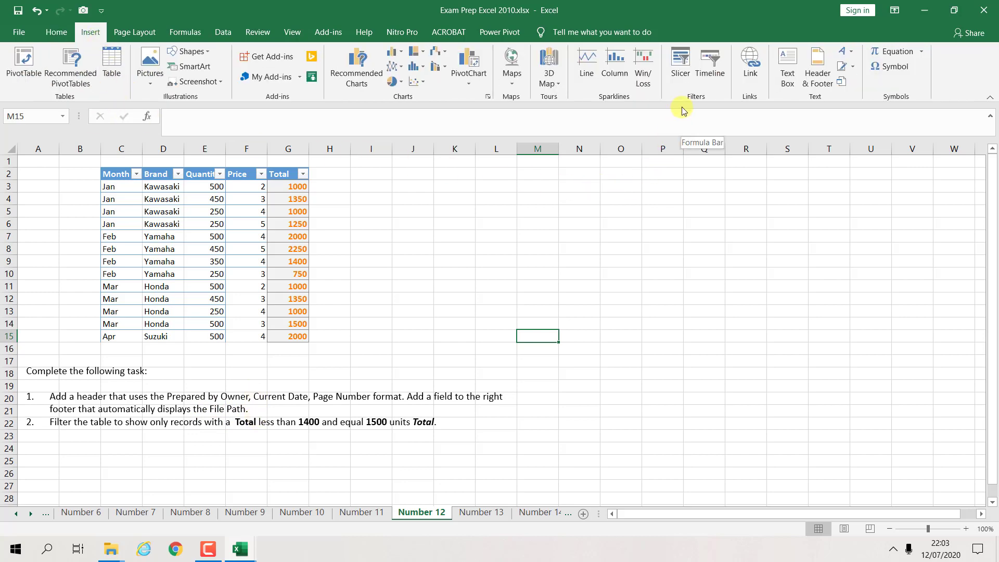
left_click(820, 78)
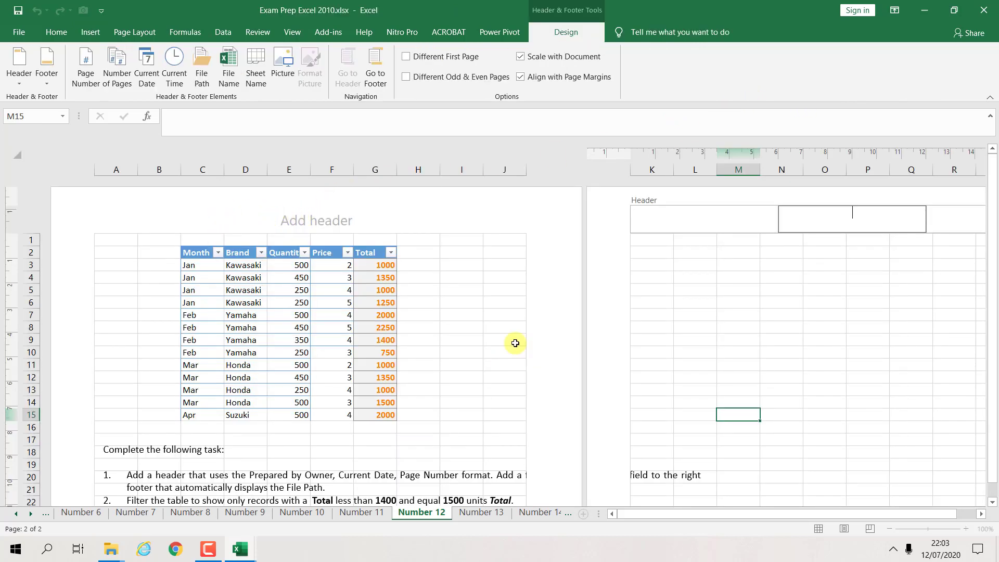
left_click(491, 340)
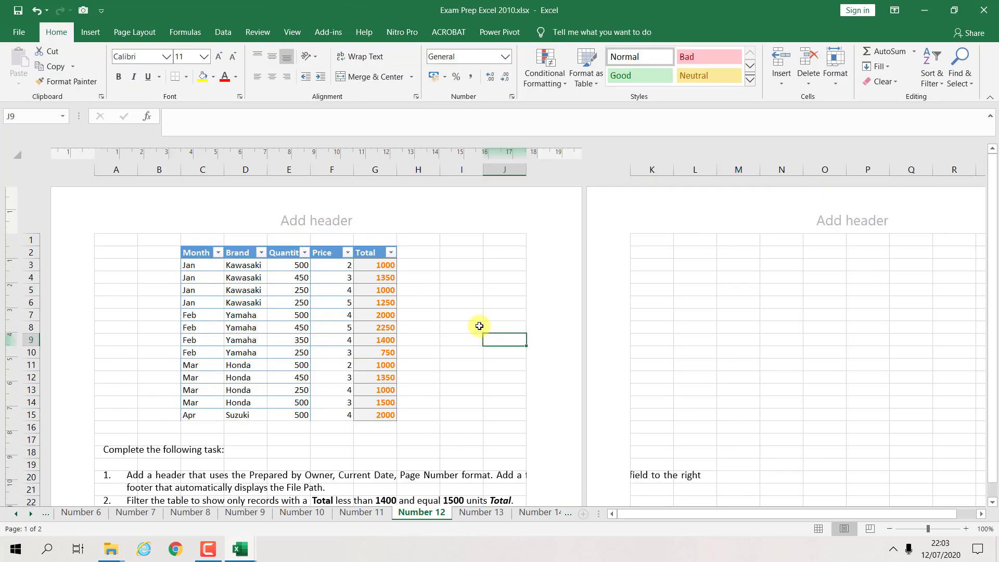
left_click(190, 208)
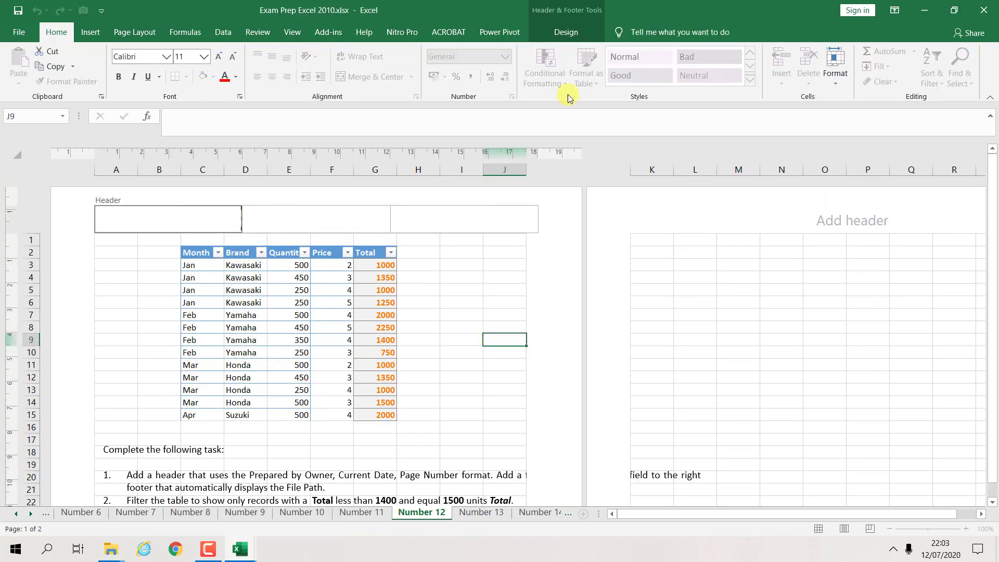
left_click(580, 35)
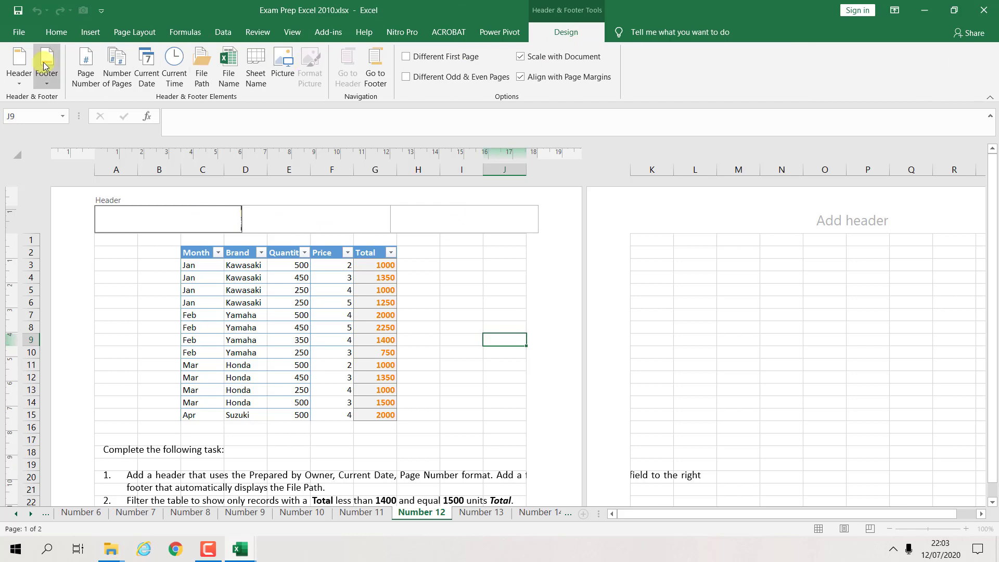
left_click(14, 86)
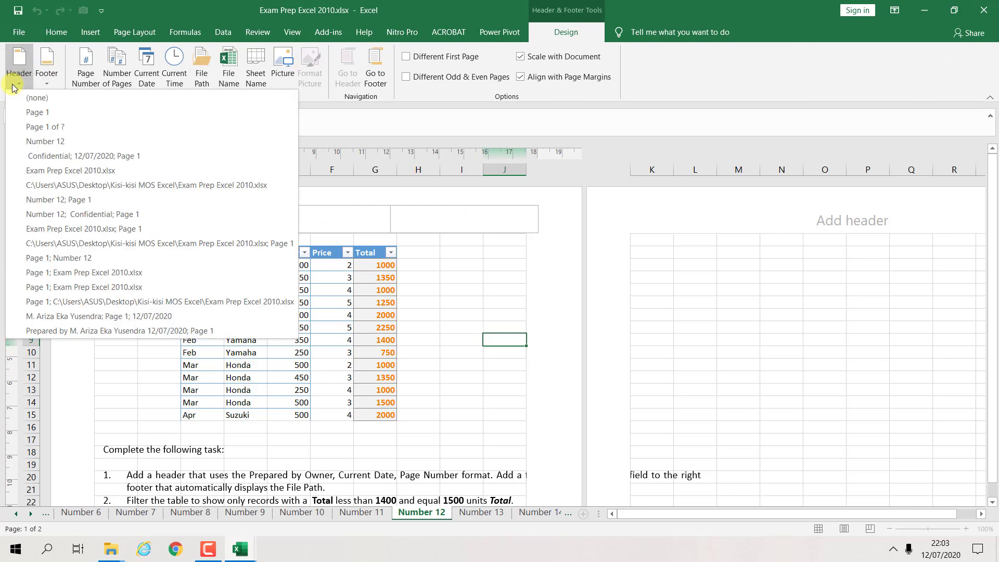
left_click(55, 333)
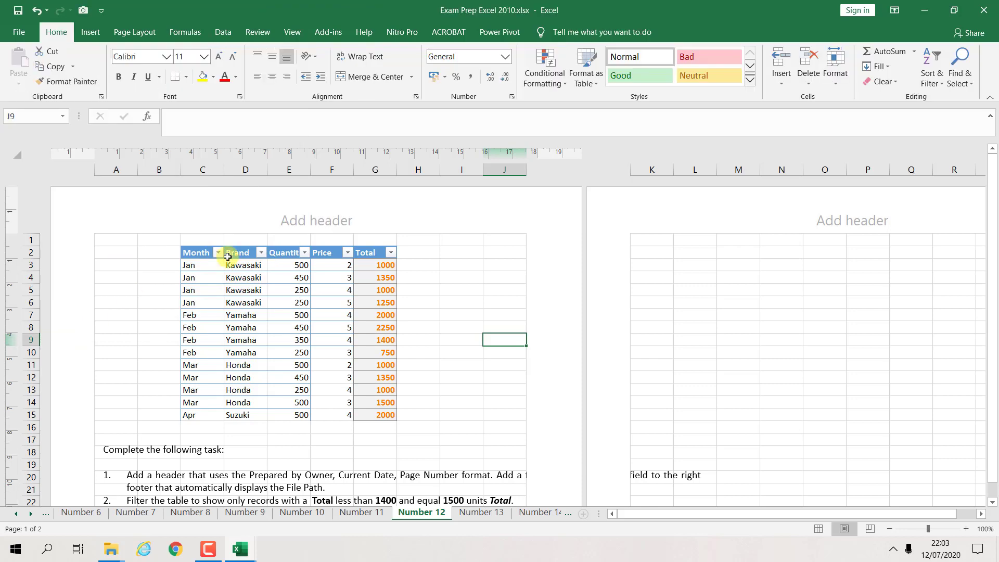
Check the fields in the right section of the Number 12 worksheet's header and leave header editing.
left_click(426, 263)
left_click(423, 224)
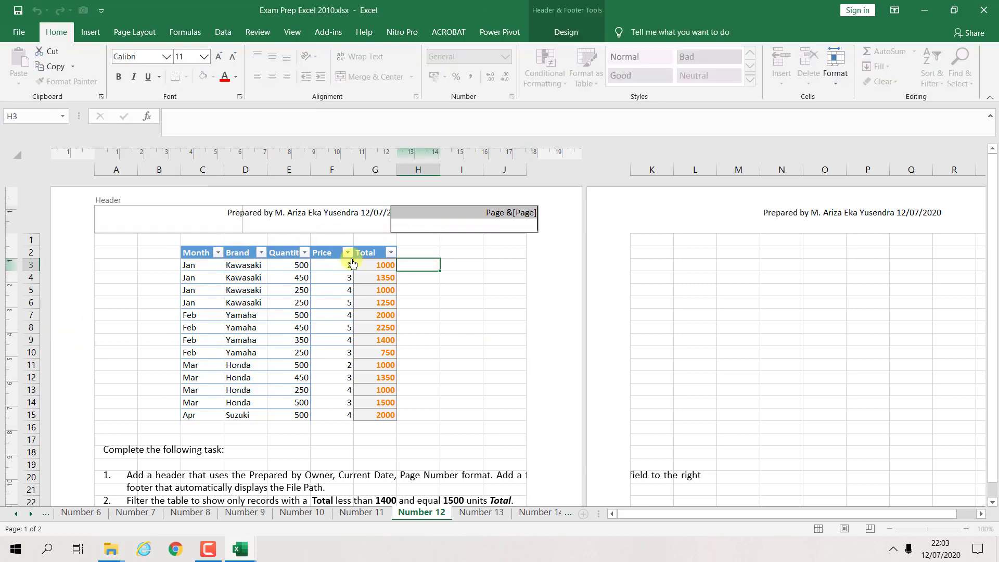
left_click(473, 326)
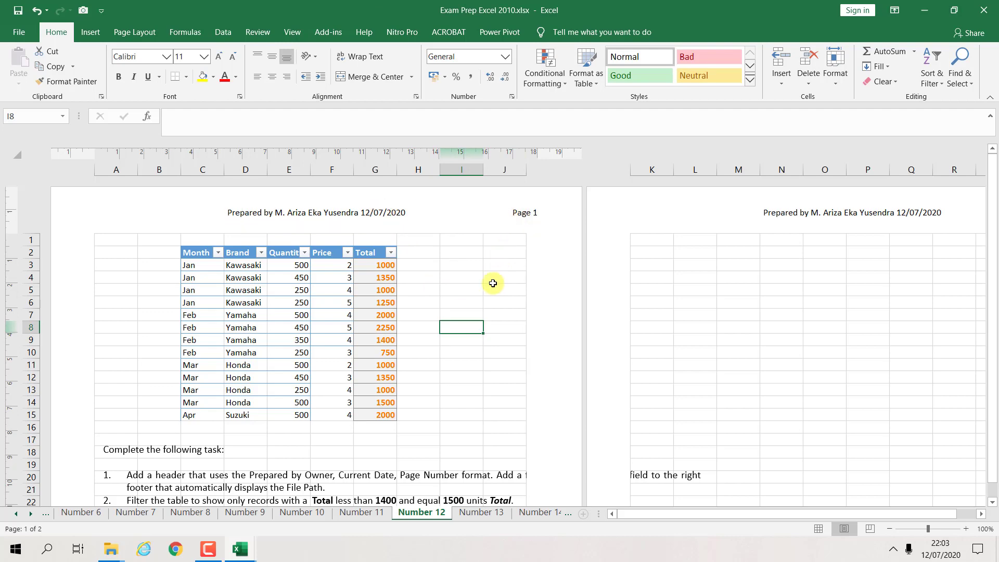
scroll(492, 283, "down", 10)
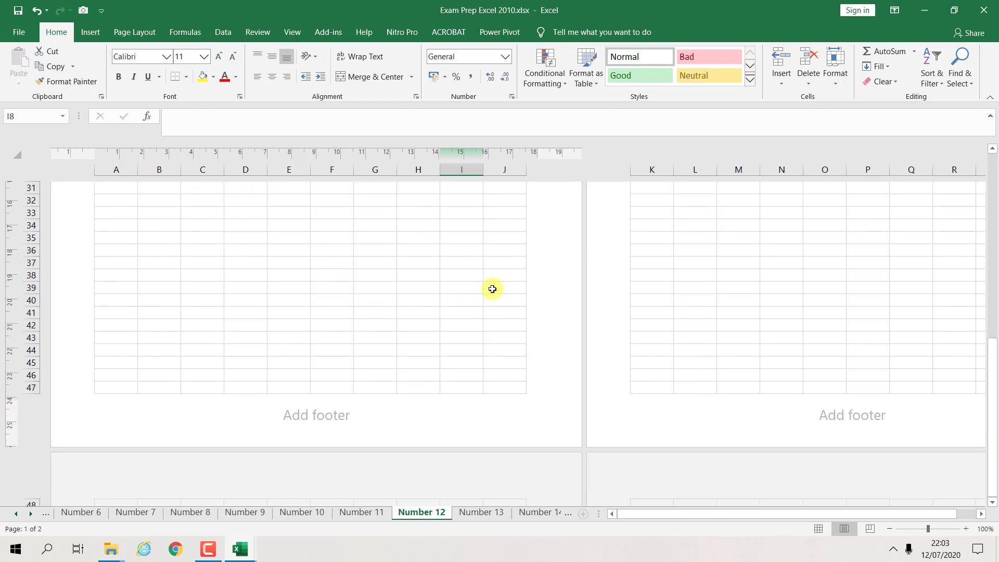
left_click(438, 411)
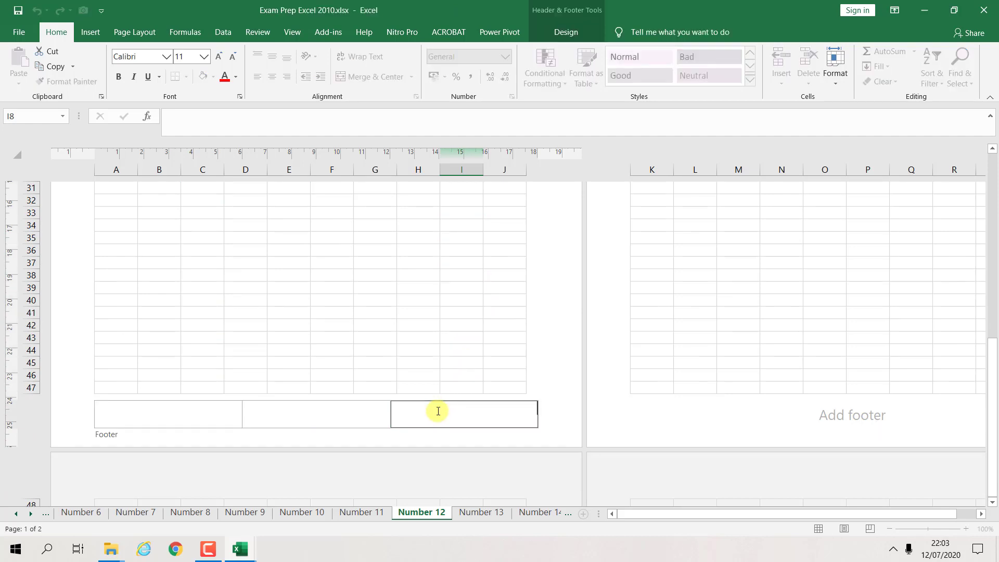
left_click(480, 276)
scroll(479, 294, "up", 3)
scroll(480, 295, "down", 3)
scroll(479, 295, "up", 4)
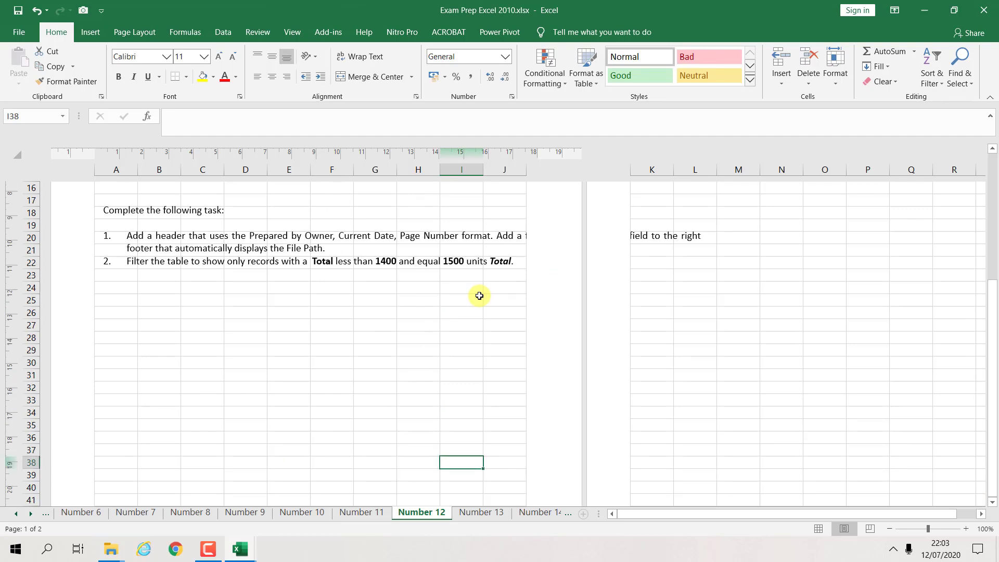
Insert the File Path field in the right section of the Number 12 worksheet's footer.
scroll(479, 297, "down", 4)
scroll(479, 323, "down", 1)
left_click(487, 407)
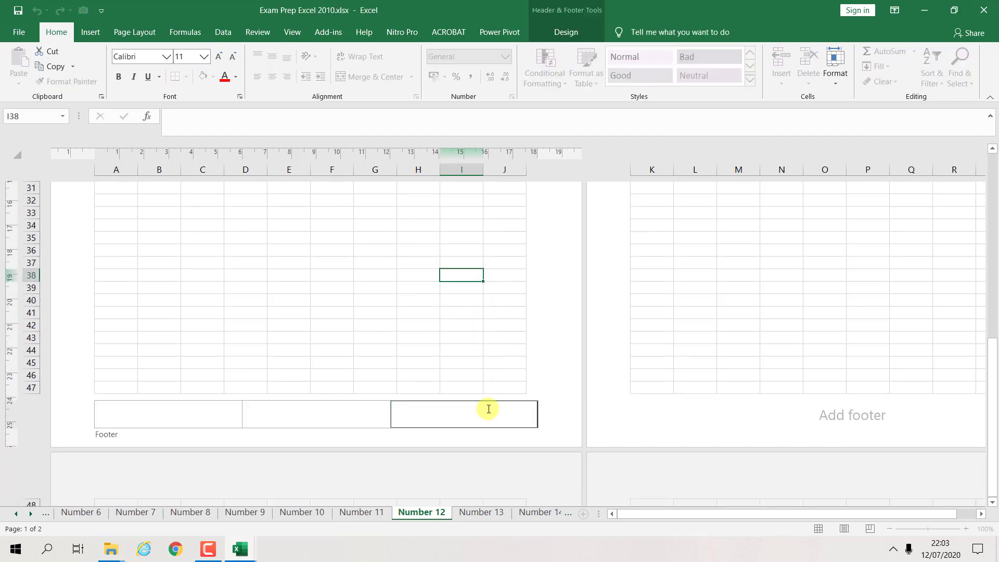
left_click(562, 34)
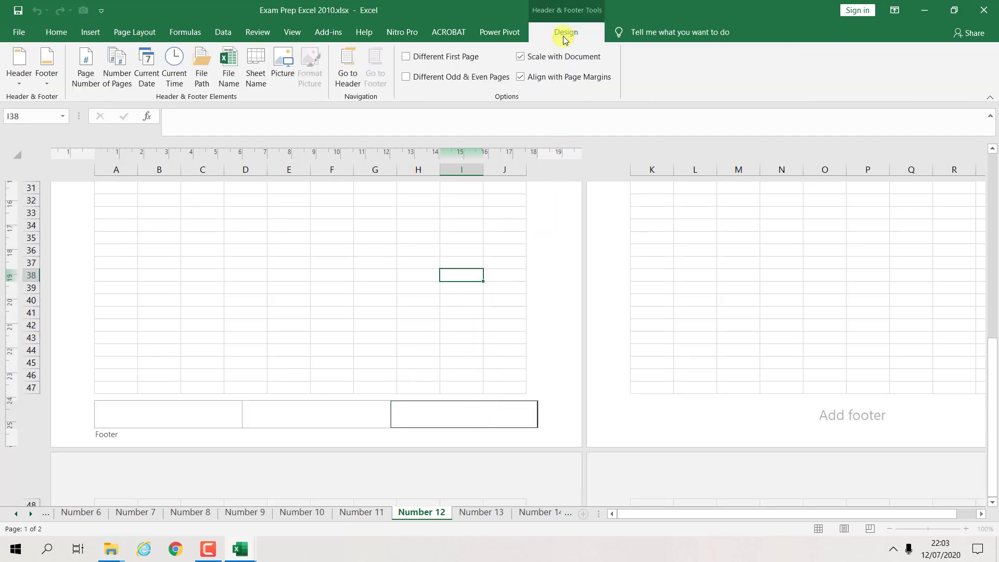
left_click(47, 78)
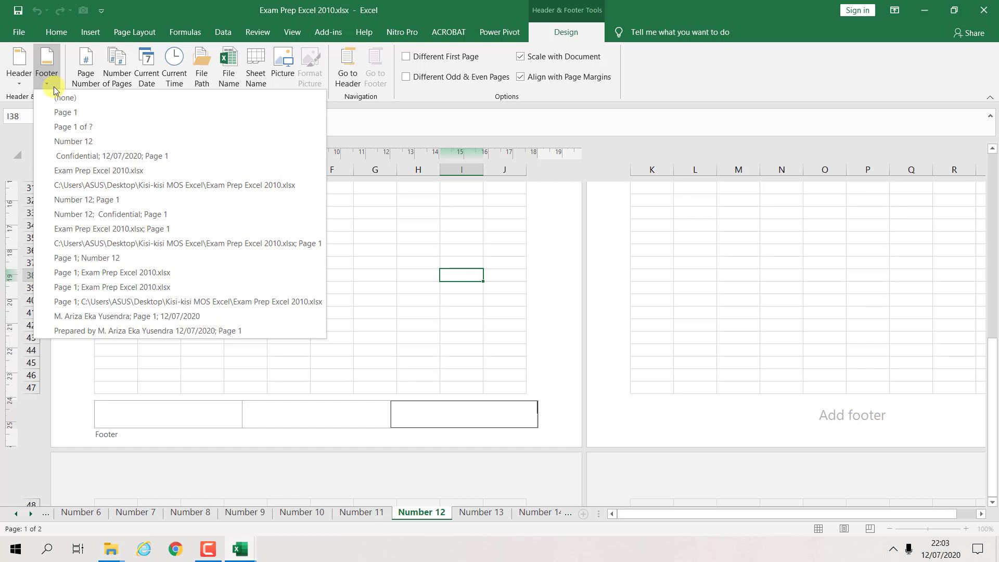
left_click(684, 87)
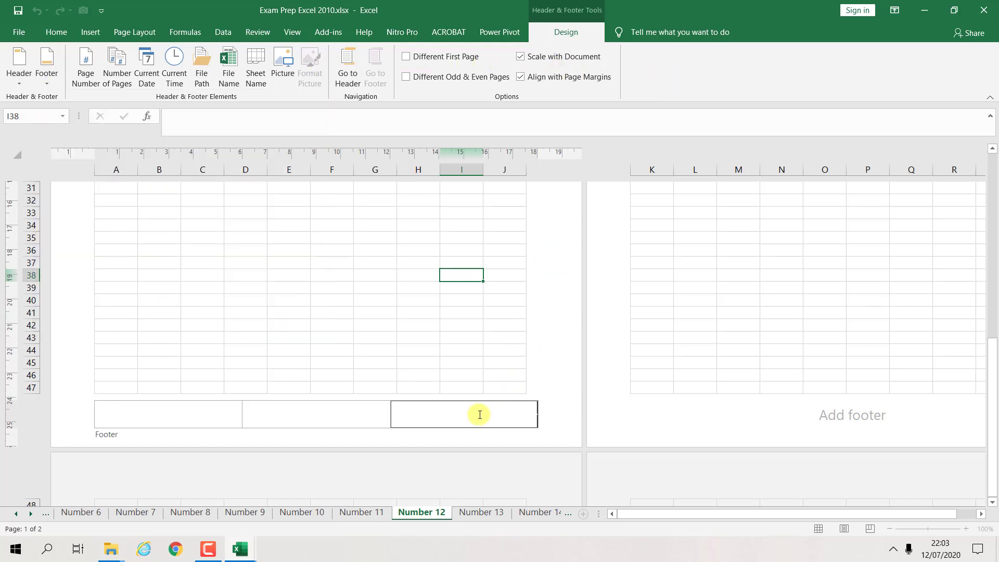
left_click(201, 83)
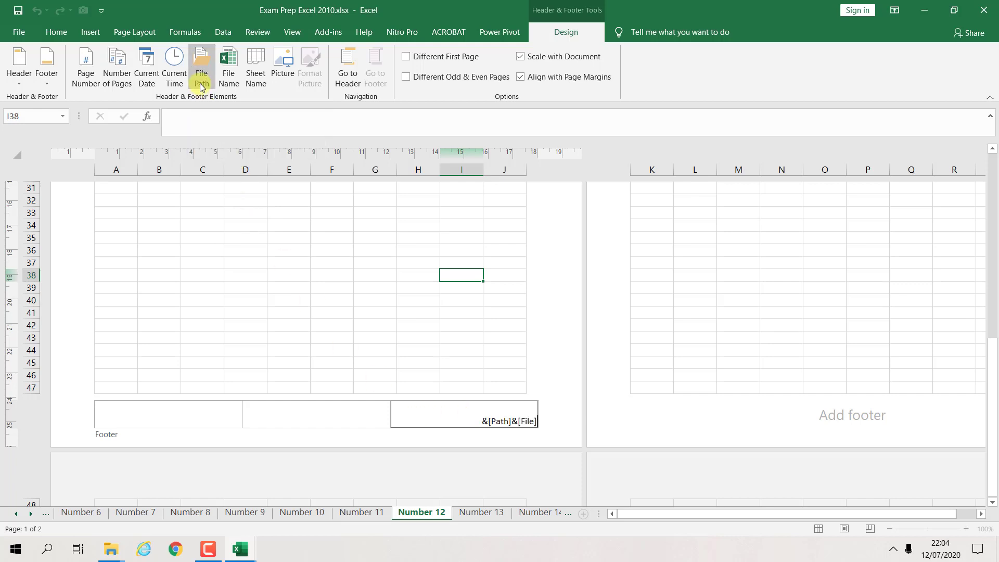
left_click(420, 288)
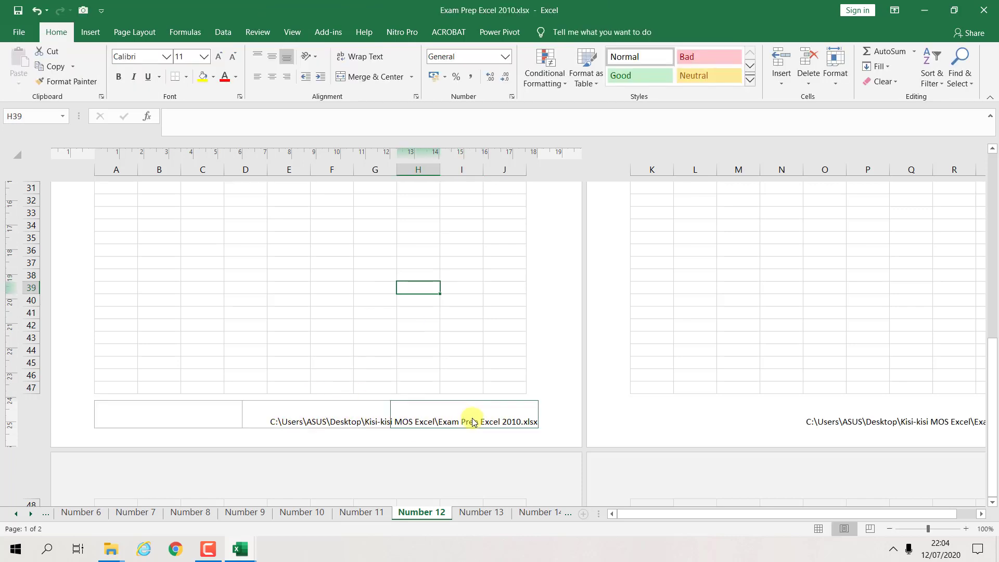
Read the second task on the Number 12 worksheet and examine the filter choices of the table's Total column.
scroll(343, 312, "up", 8)
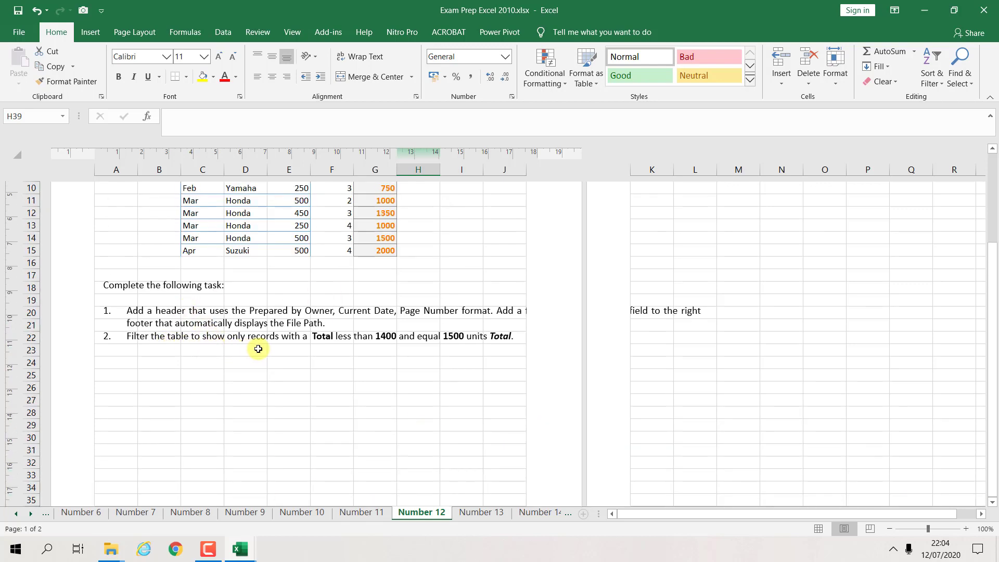
scroll(390, 375, "up", 2)
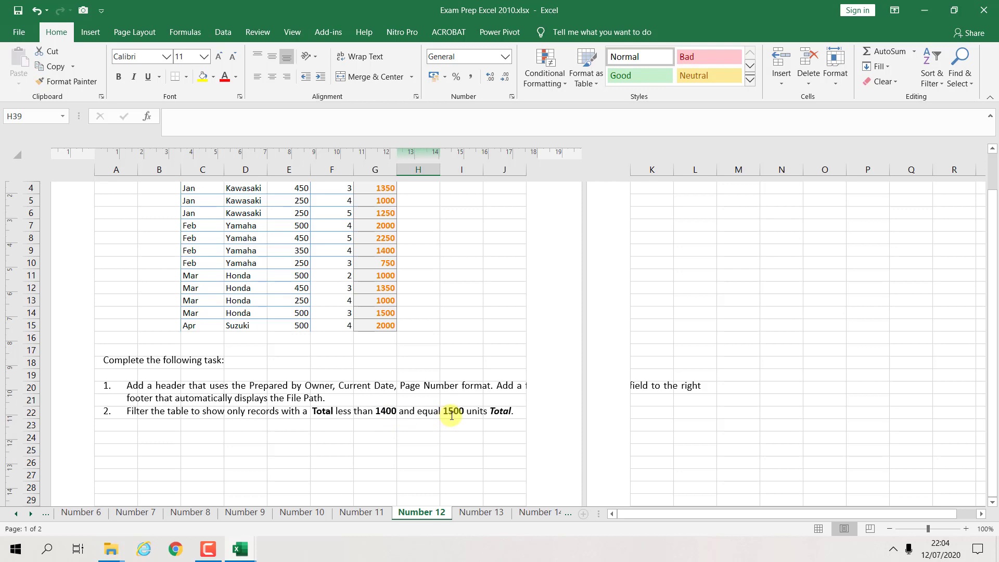
scroll(468, 415, "up", 1)
scroll(472, 414, "down", 1)
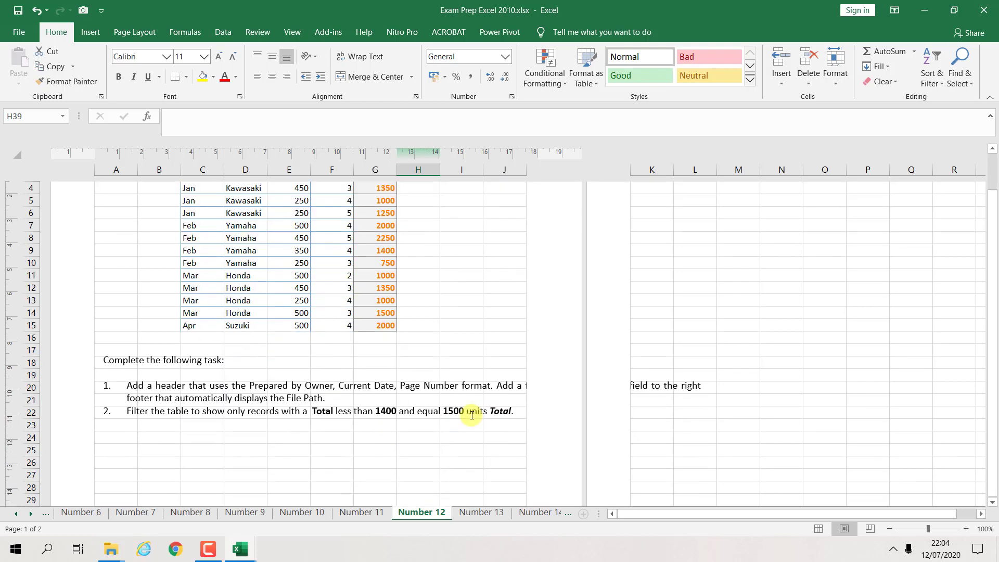
left_click_drag(993, 314, 994, 314)
scroll(640, 307, "up", 1)
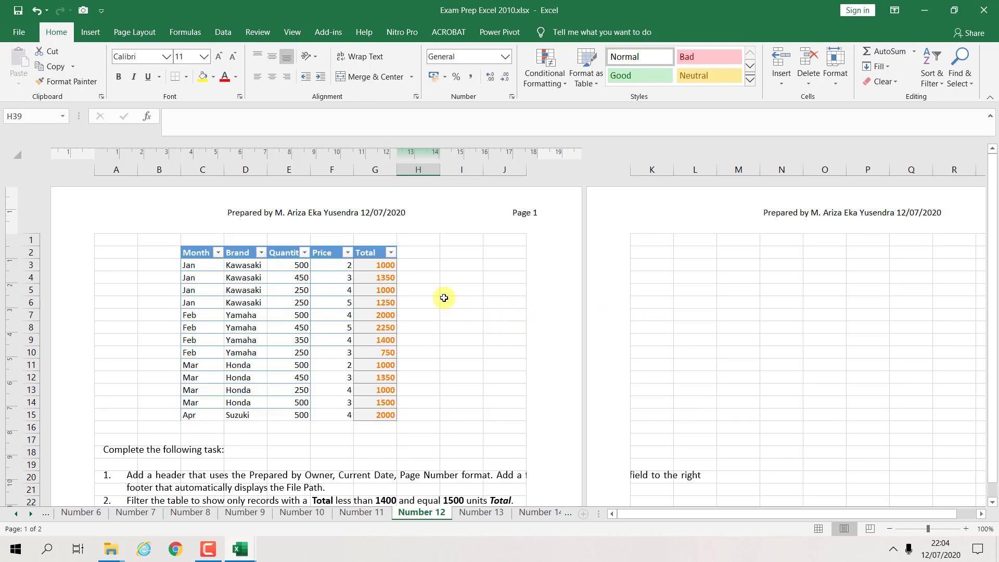
left_click(392, 252)
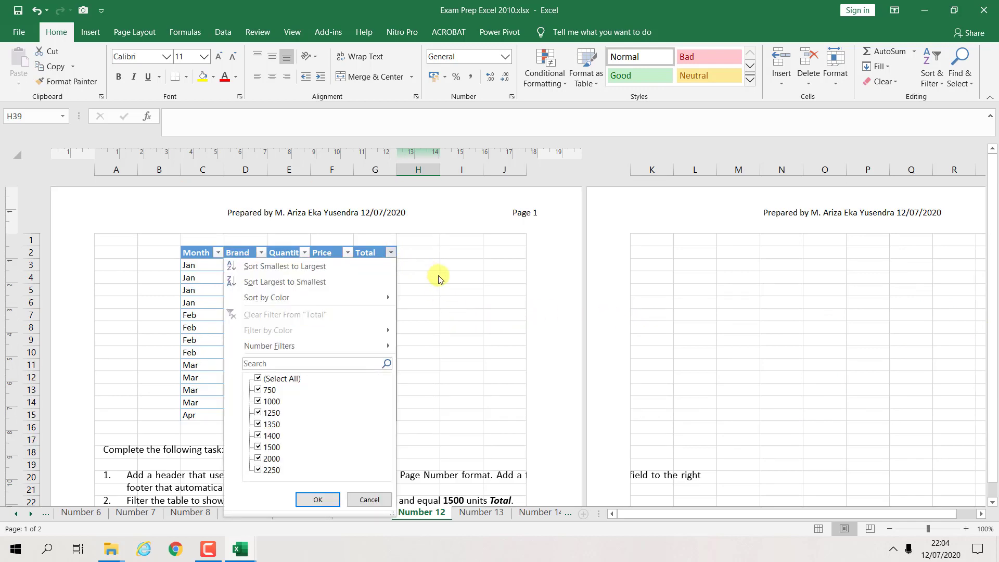
key("Escape")
scroll(458, 285, "down", 1)
left_click_drag(994, 406, 995, 382)
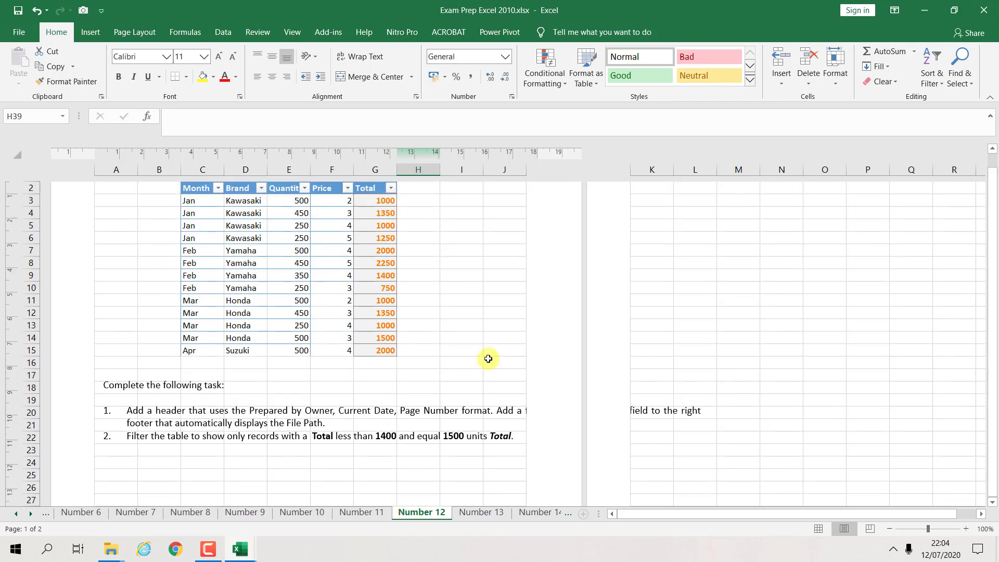
left_click(393, 191)
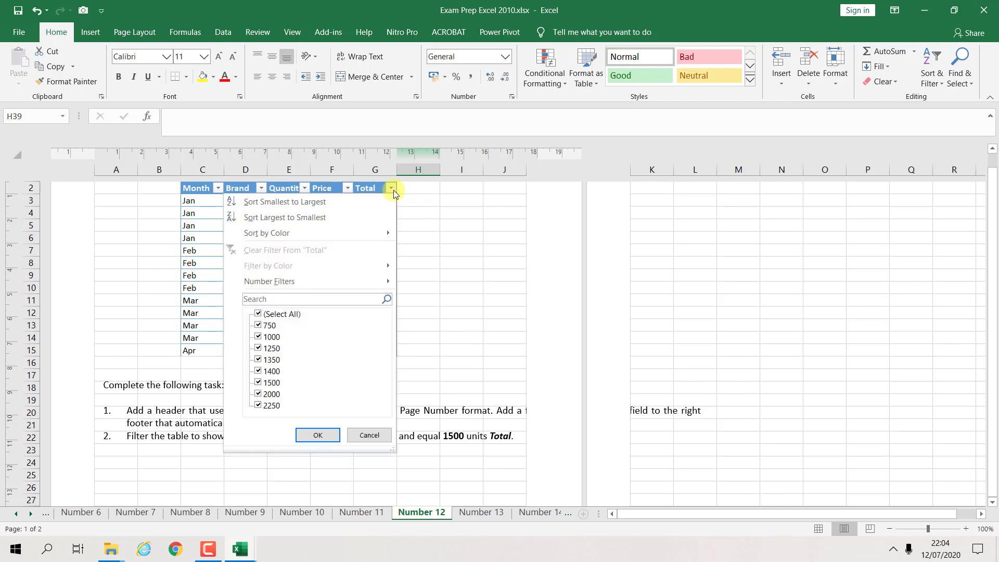
mouse_move(345, 277)
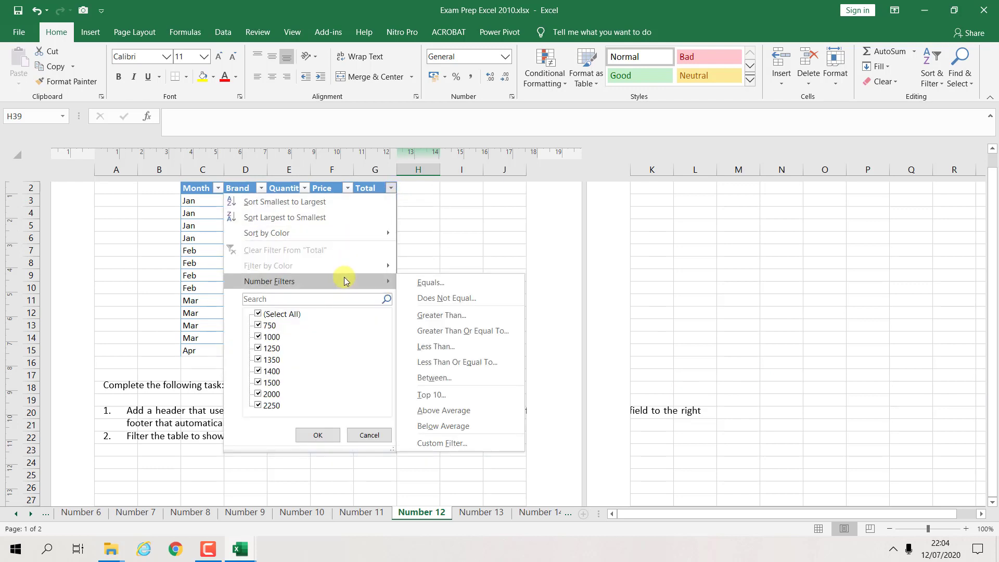
left_click(440, 232)
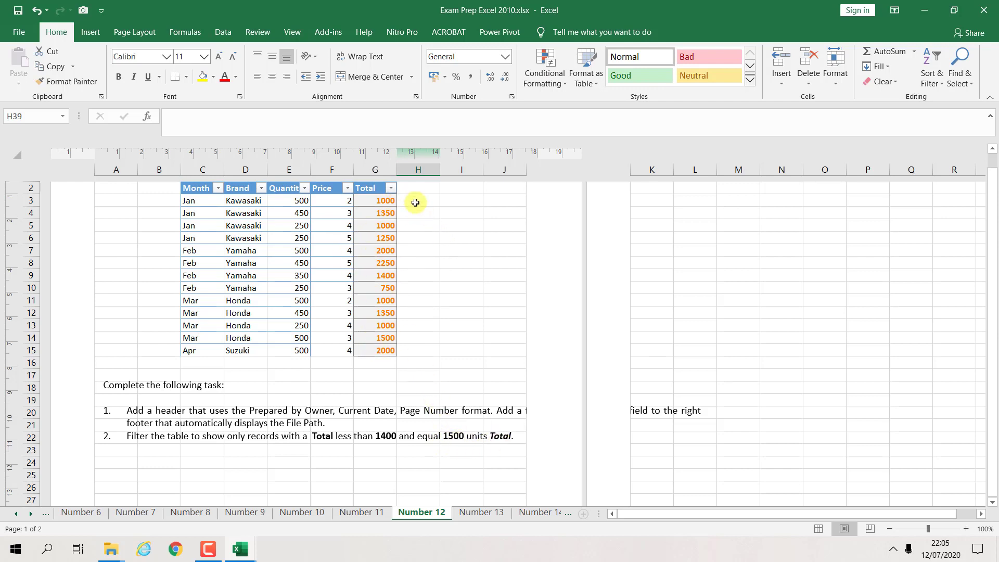
left_click(390, 188)
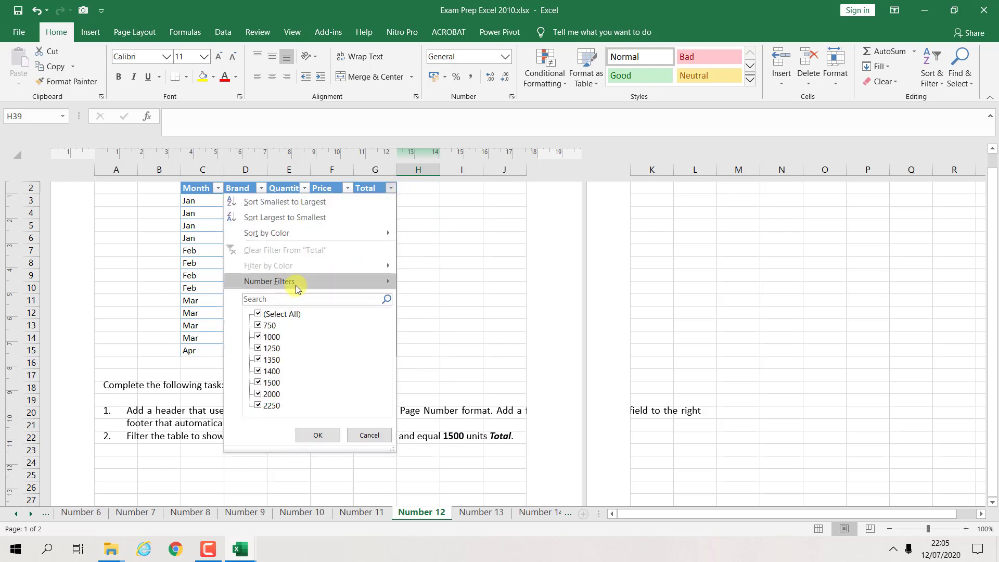
mouse_move(290, 281)
left_click(480, 245)
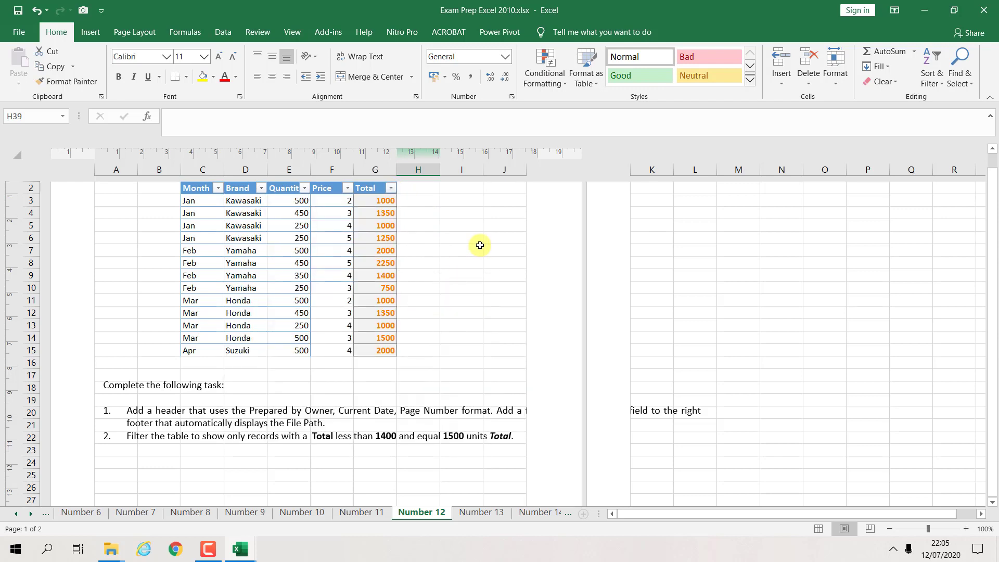
Start a custom number filter on the Total column with the condition is less than 1400, joined by And.
left_click(393, 187)
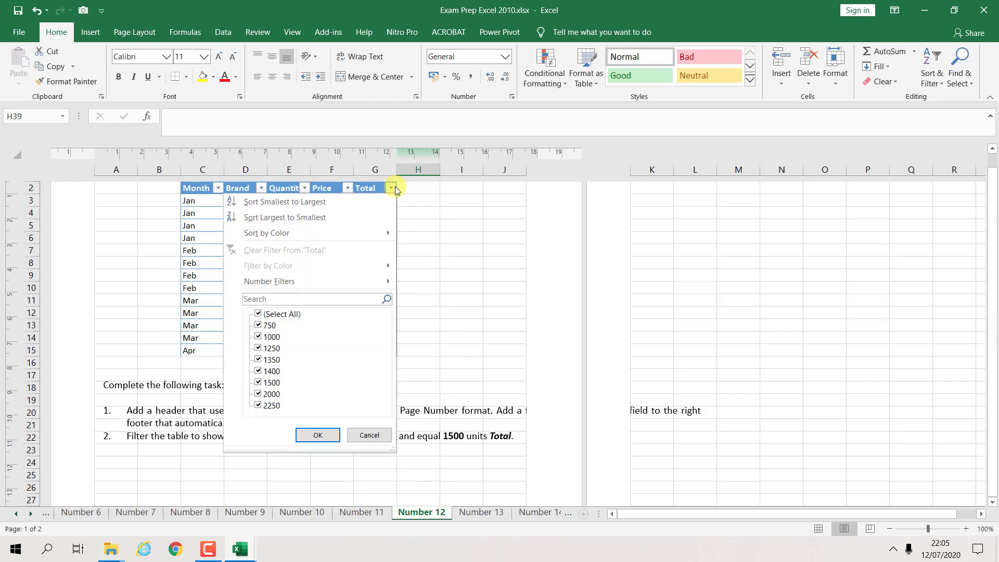
mouse_move(372, 283)
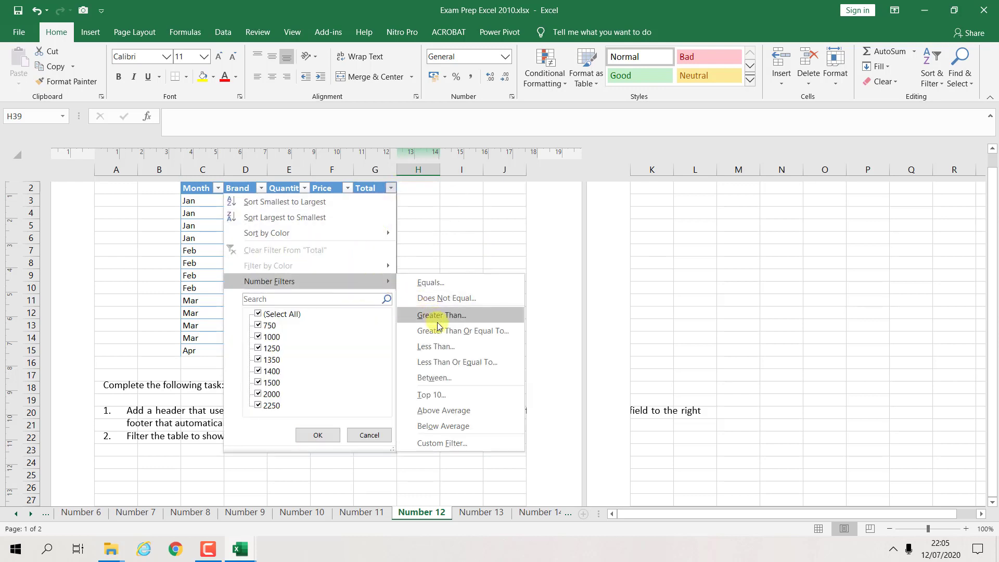
left_click(444, 346)
left_click_drag(552, 246, 626, 179)
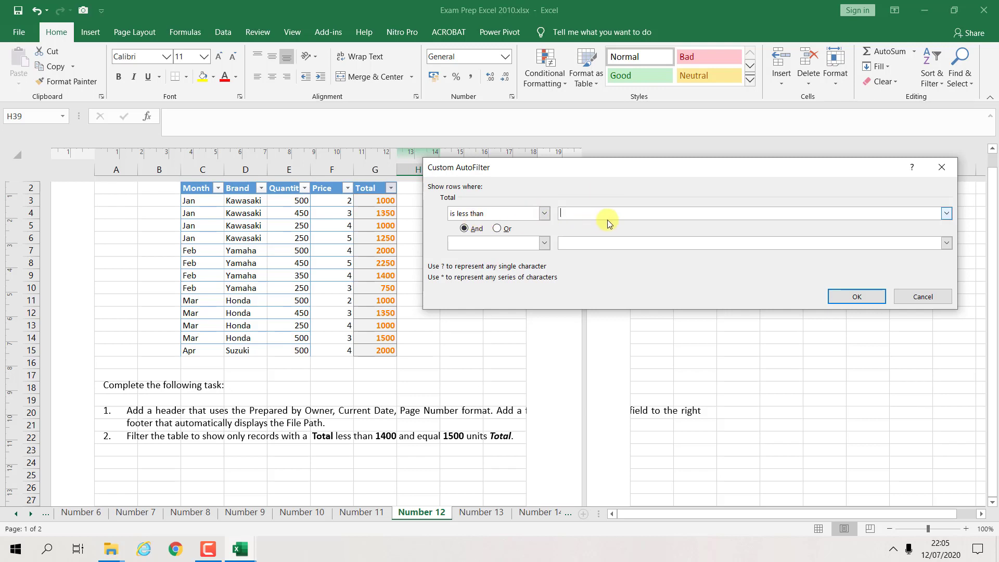
type("1400")
left_click(499, 229)
left_click(465, 228)
key("Right")
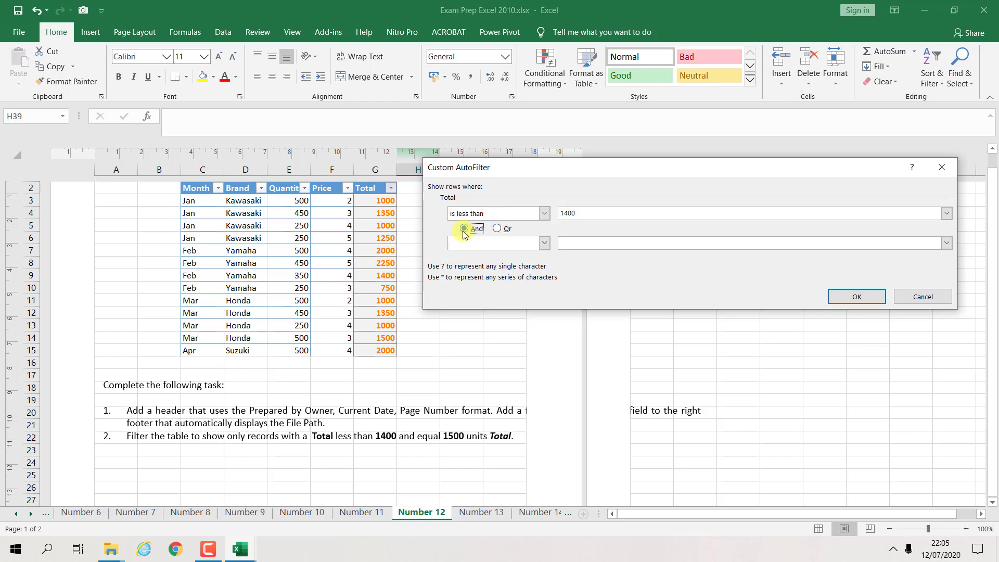
Add equals 1500 as the second condition of the Total column's custom filter and apply it to the table.
left_click(543, 241)
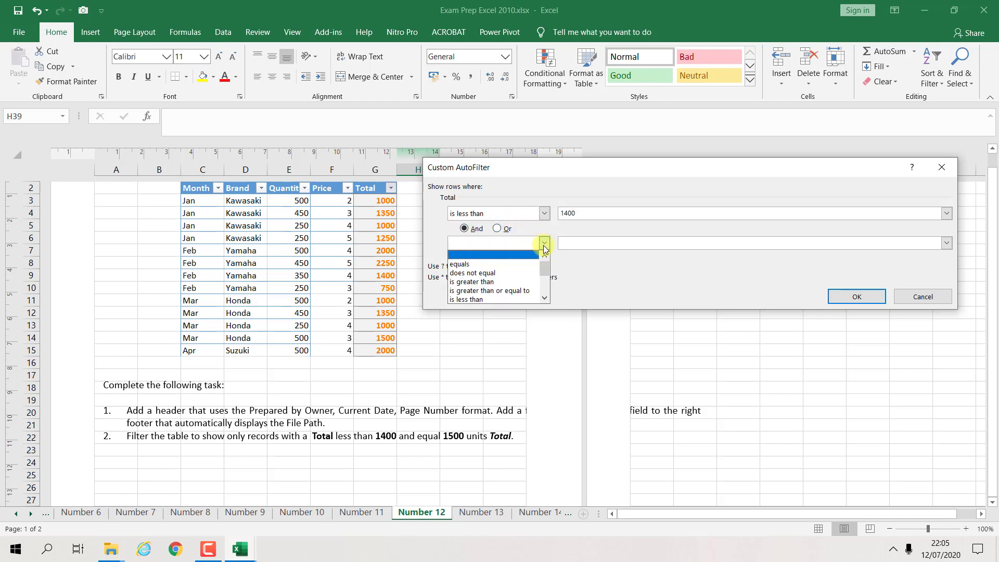
left_click(523, 265)
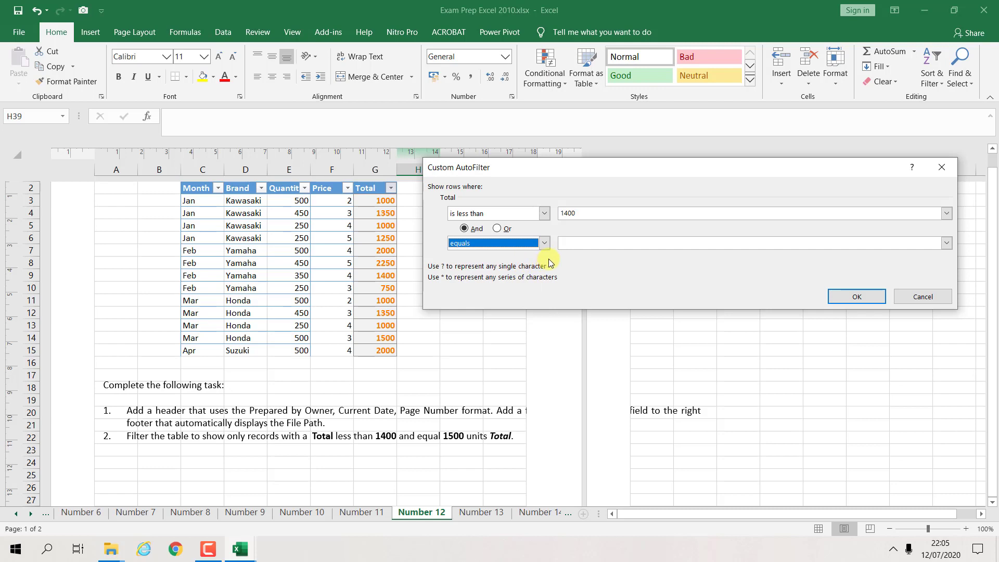
left_click(579, 245)
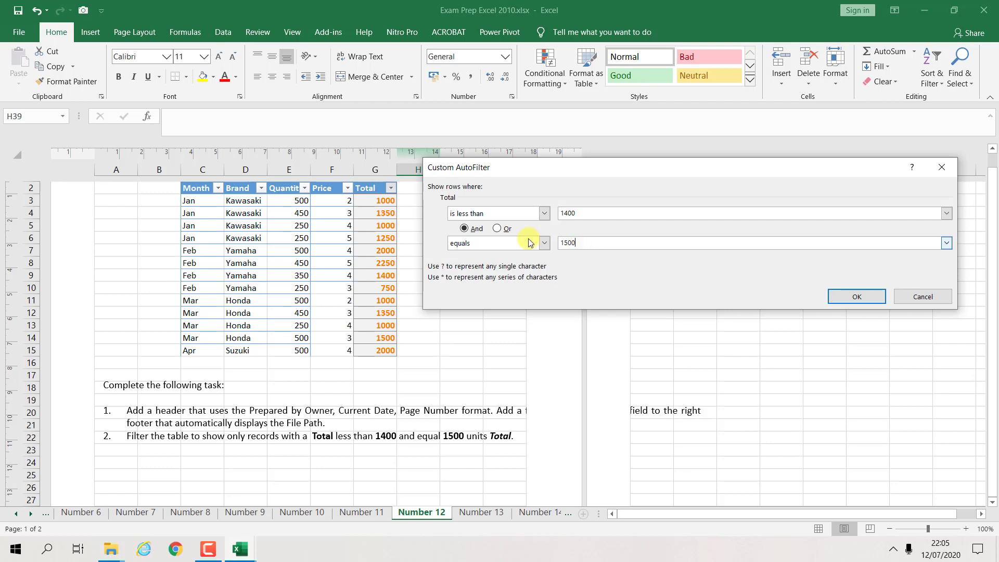
left_click(858, 296)
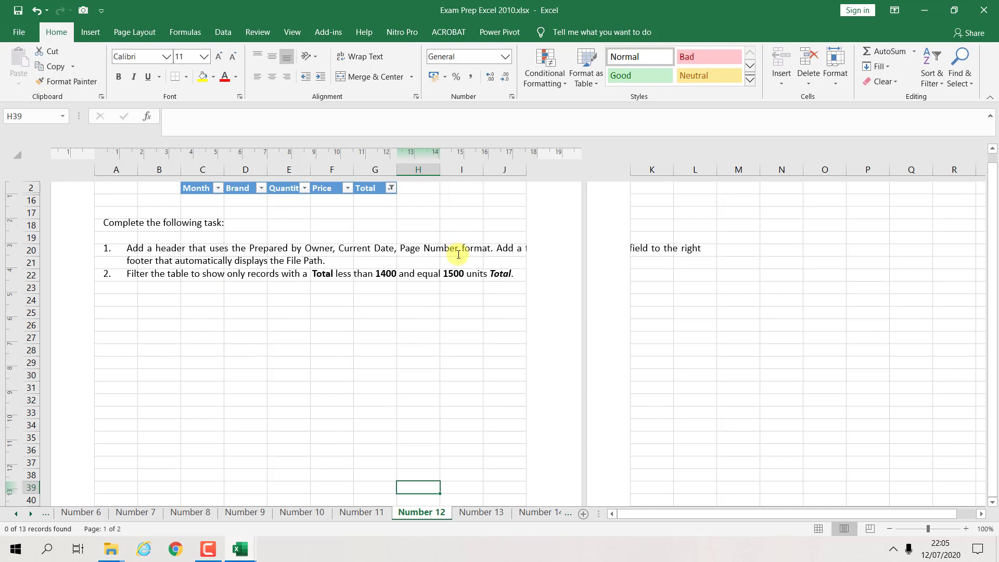
scroll(458, 255, "up", 1)
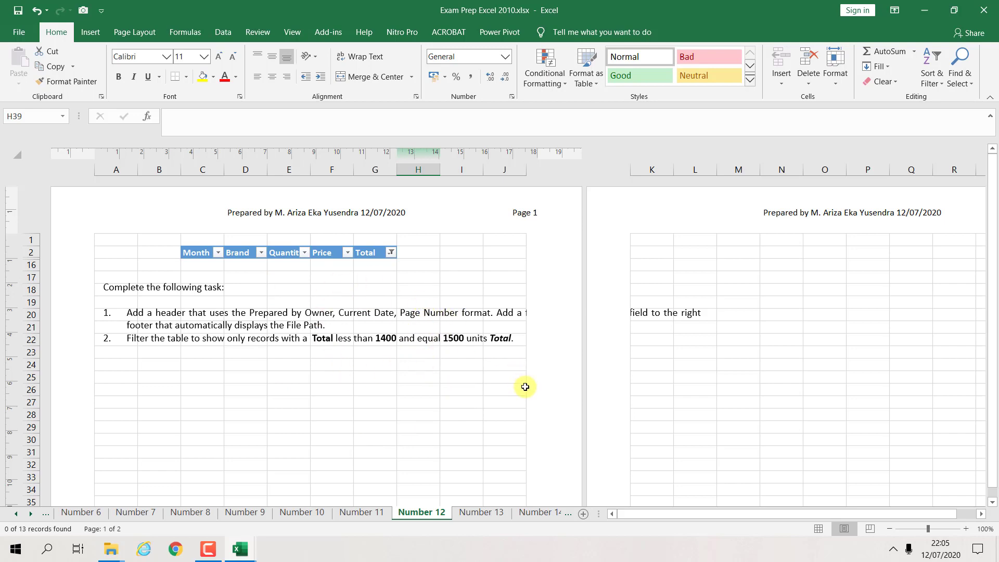
Turn on filter buttons for the Month, Brand and Quantity table on the Number 13 worksheet.
left_click(480, 513)
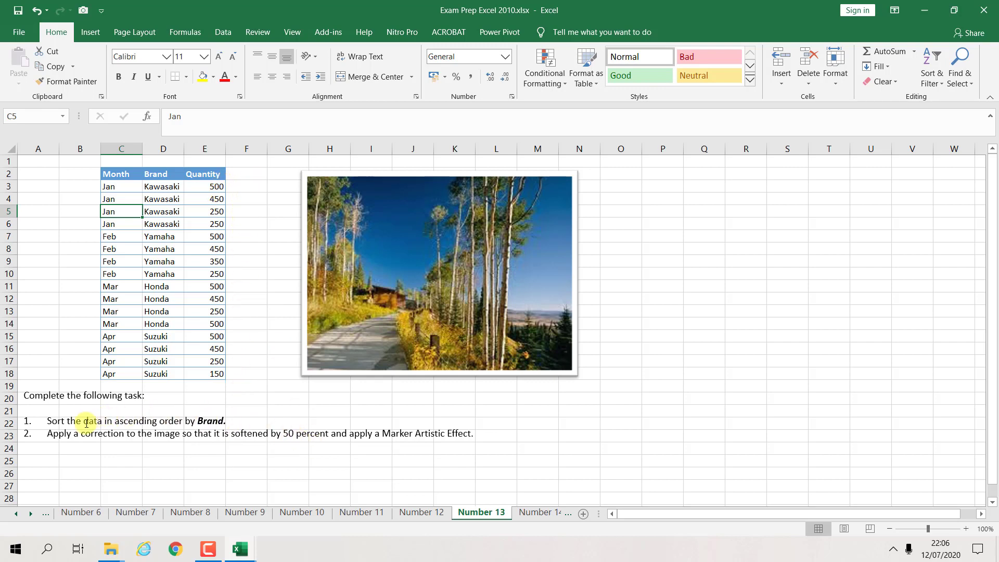
left_click(162, 183)
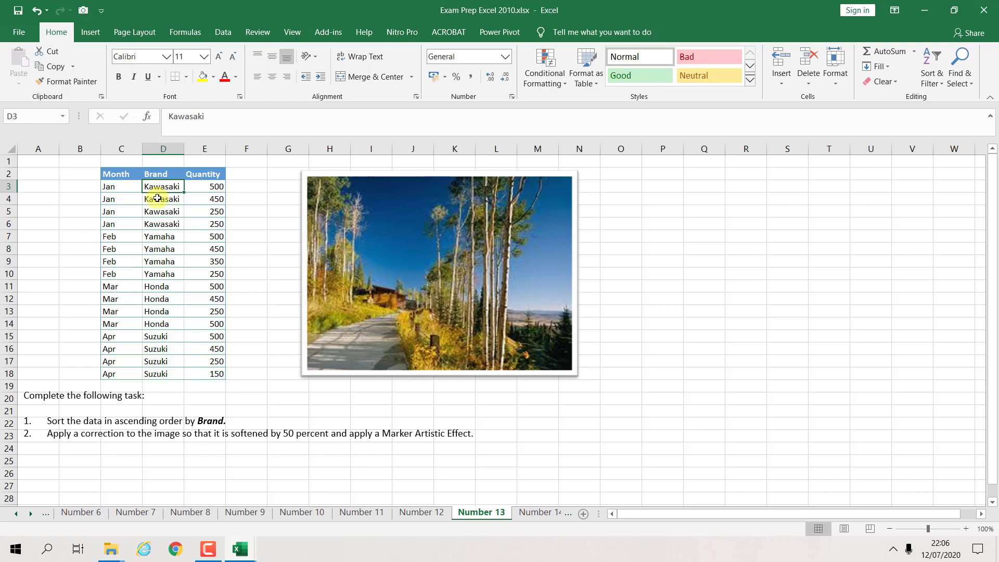
left_click(166, 173)
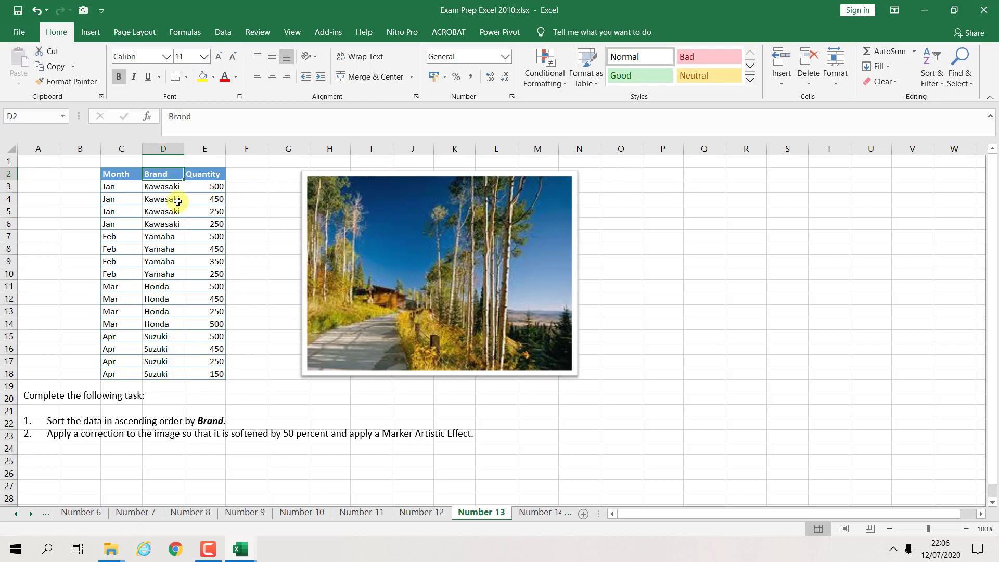
left_click(943, 84)
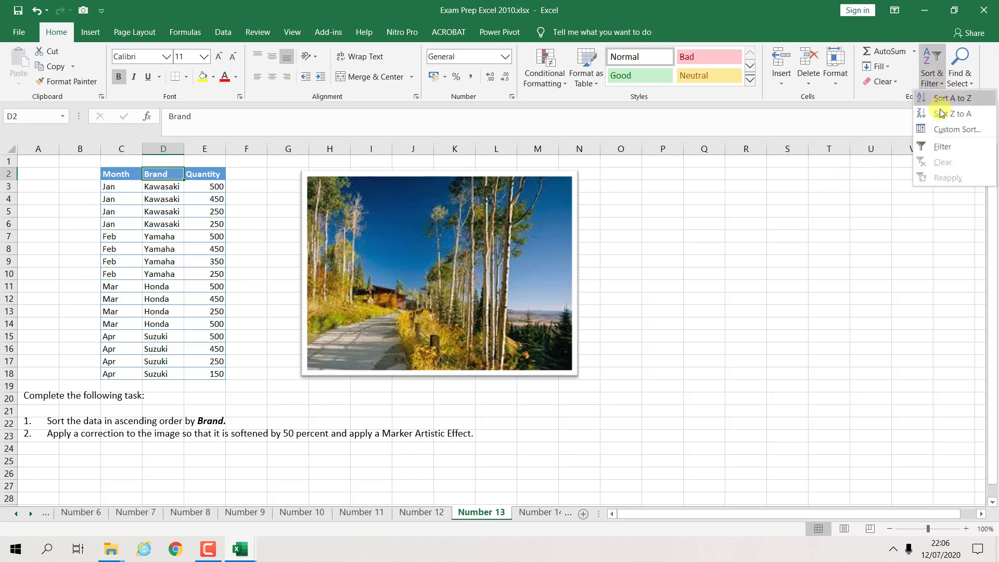
left_click(941, 146)
left_click(276, 194)
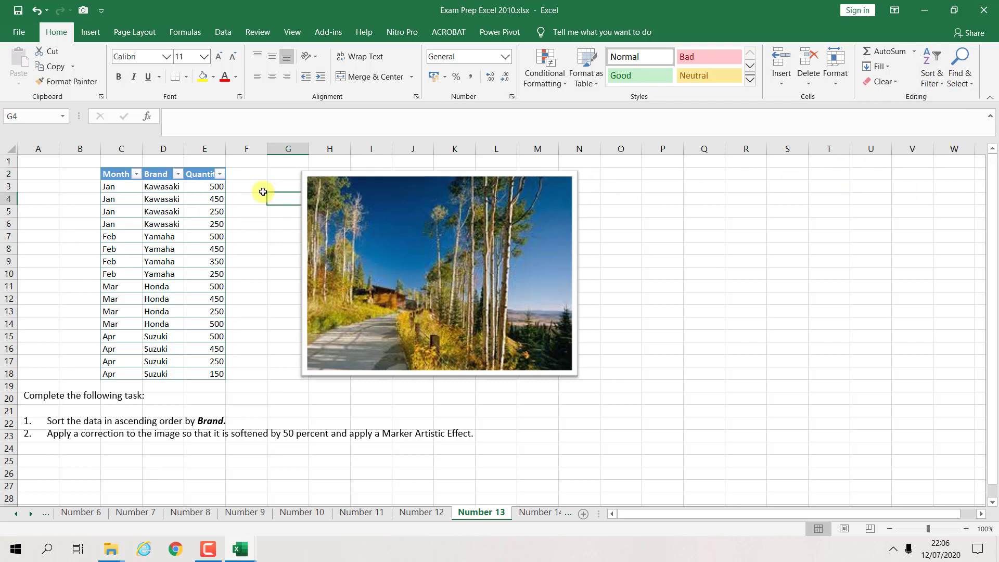
Sort the Number 13 worksheet's table by Brand in ascending order, A to Z.
left_click(178, 175)
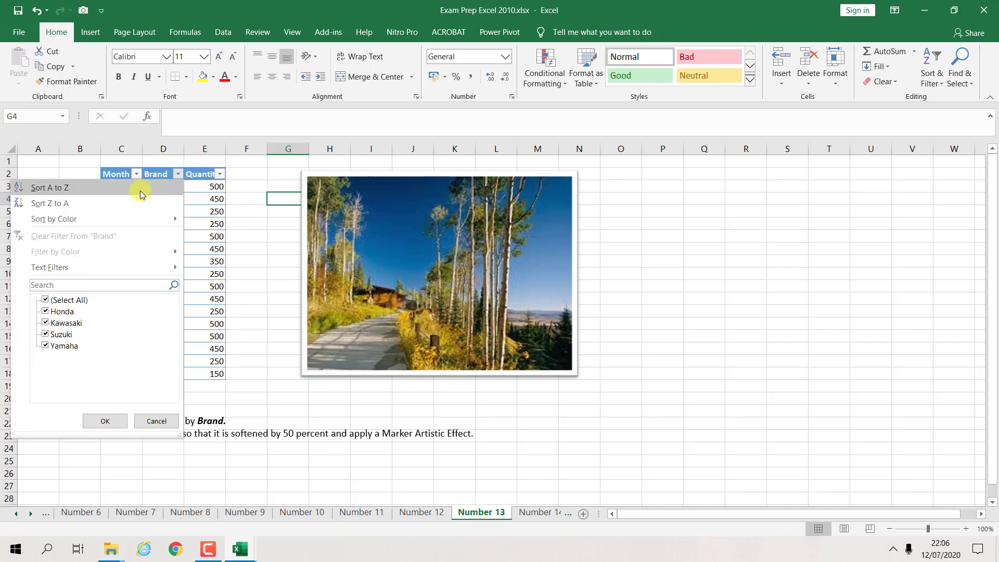
left_click(57, 194)
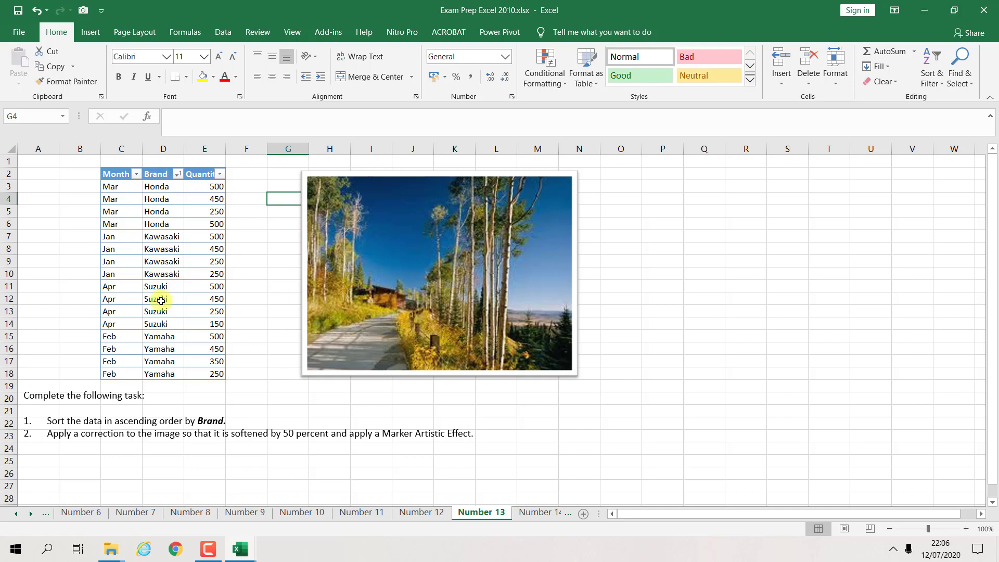
left_click(230, 313)
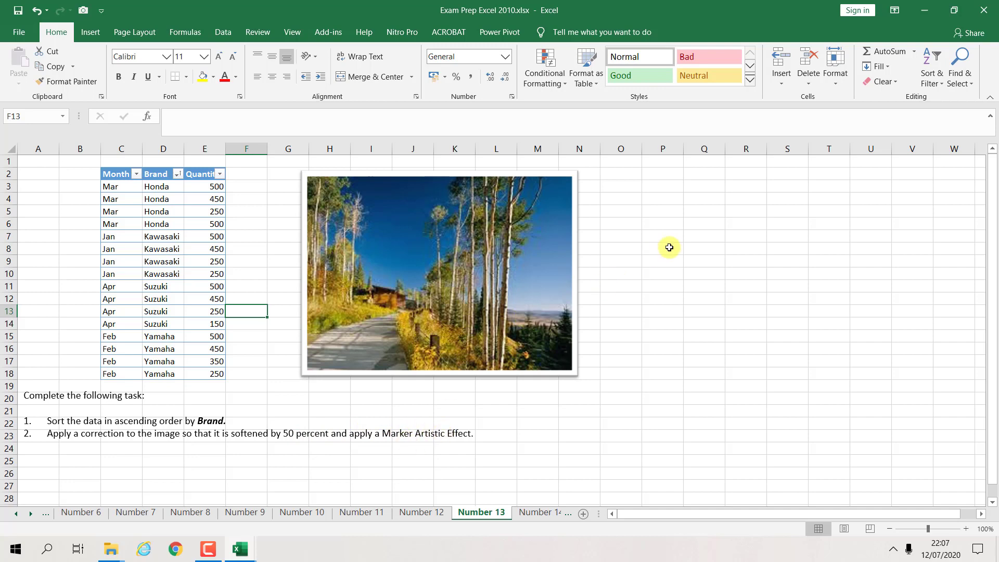
Apply the Soften 50% picture correction to the image on the Number 13 worksheet.
left_click(479, 266)
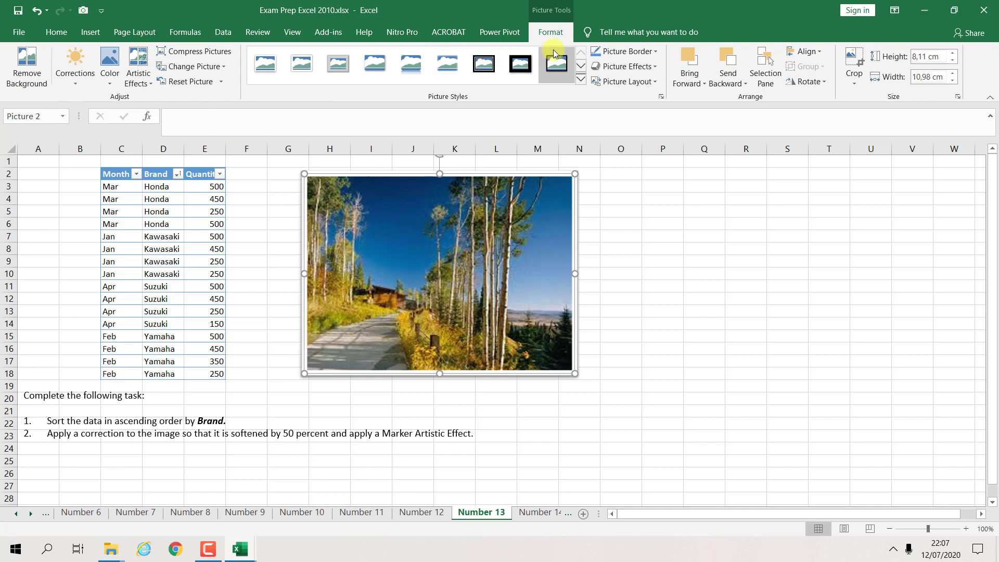
left_click(75, 84)
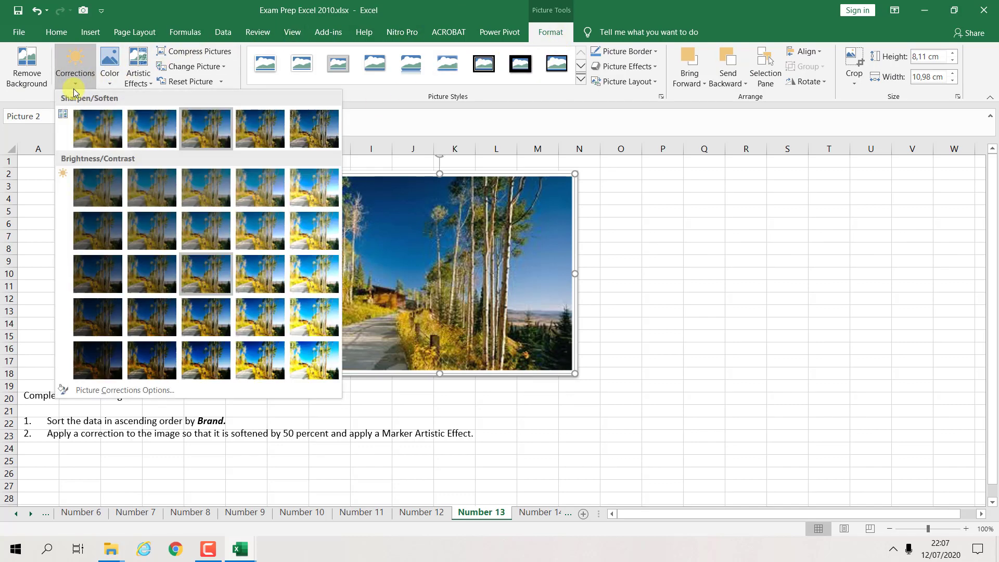
left_click(106, 130)
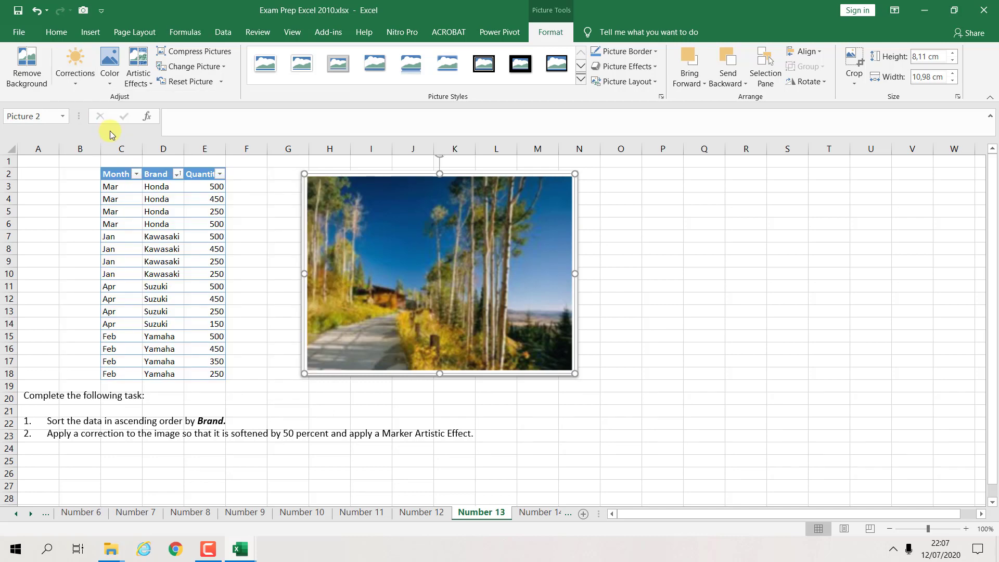
Apply the Marker artistic effect to the image on the Number 13 worksheet.
left_click(149, 88)
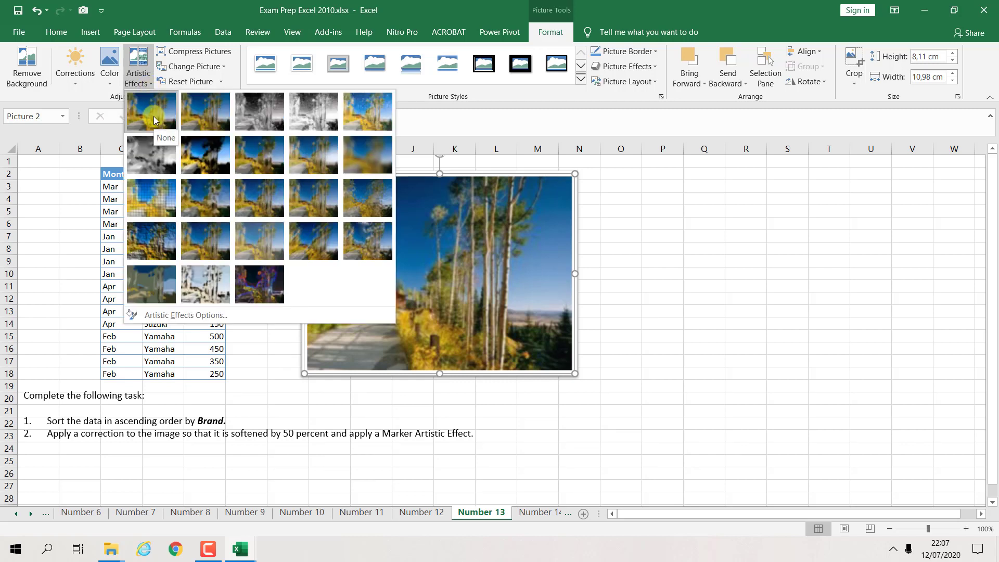
left_click(183, 116)
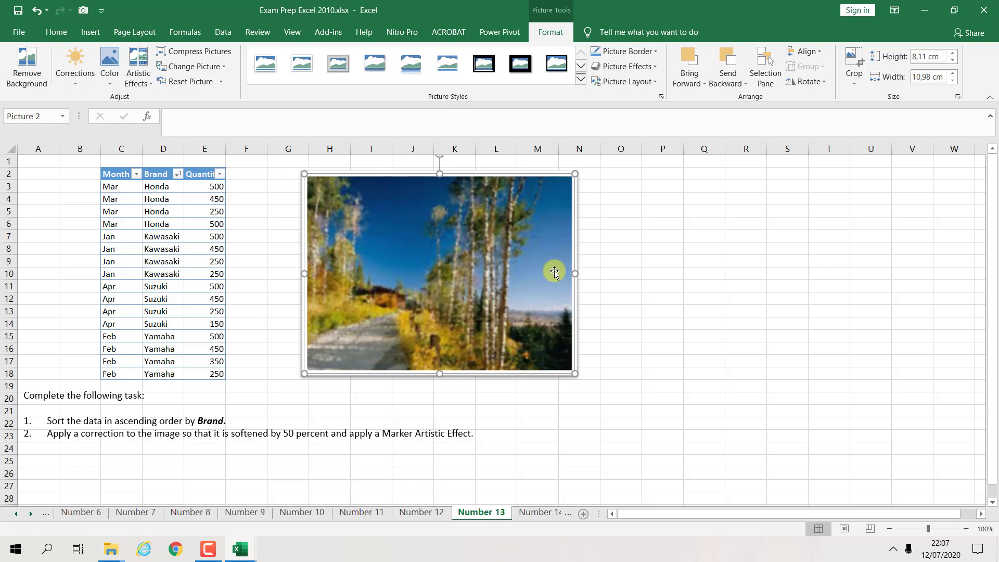
left_click(613, 250)
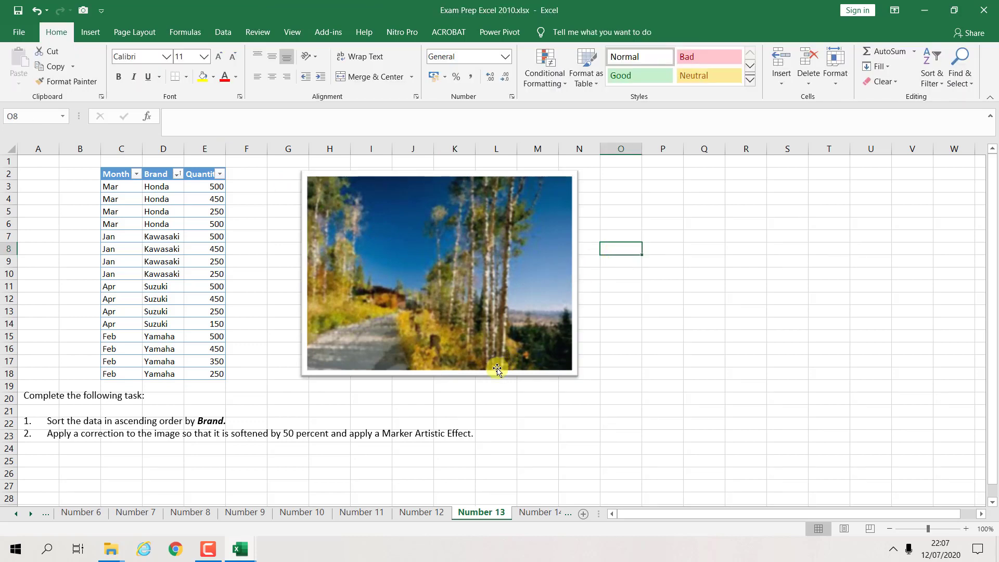
left_click(216, 302)
left_click(291, 391)
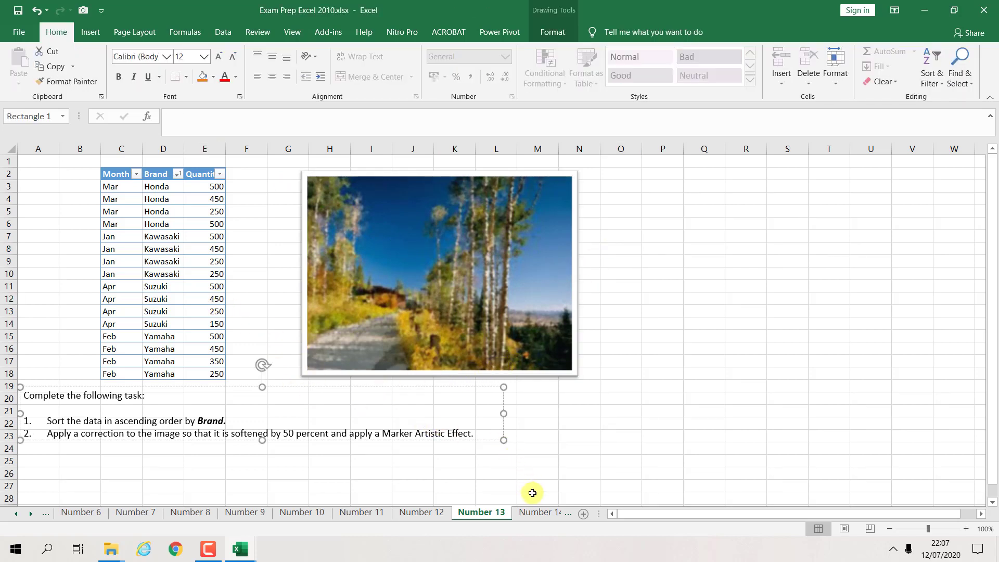
Color the Number 14 worksheet's tab Blue-Gray, Text 2, and check it from the Number 15 worksheet before returning.
left_click(541, 512)
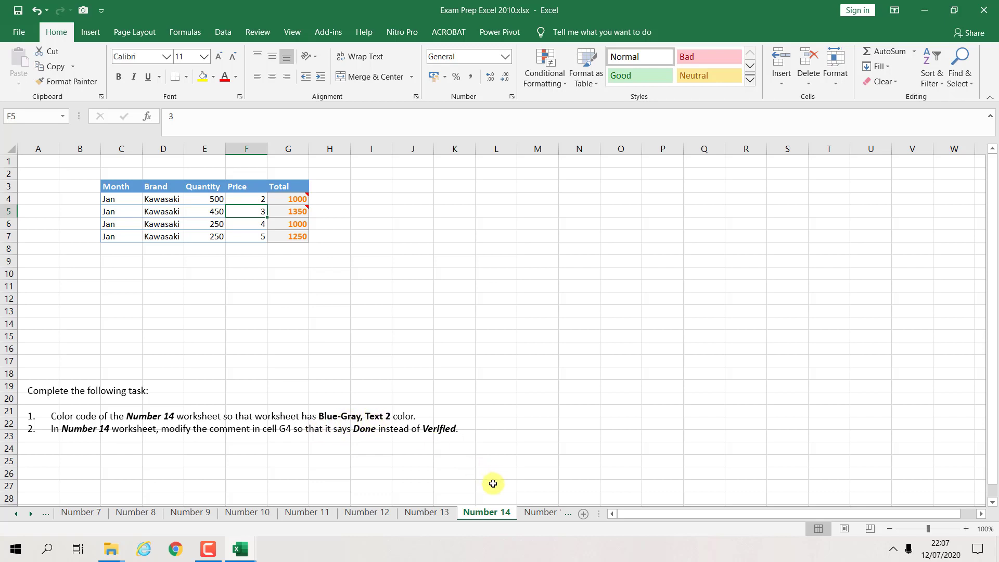
right_click(494, 516)
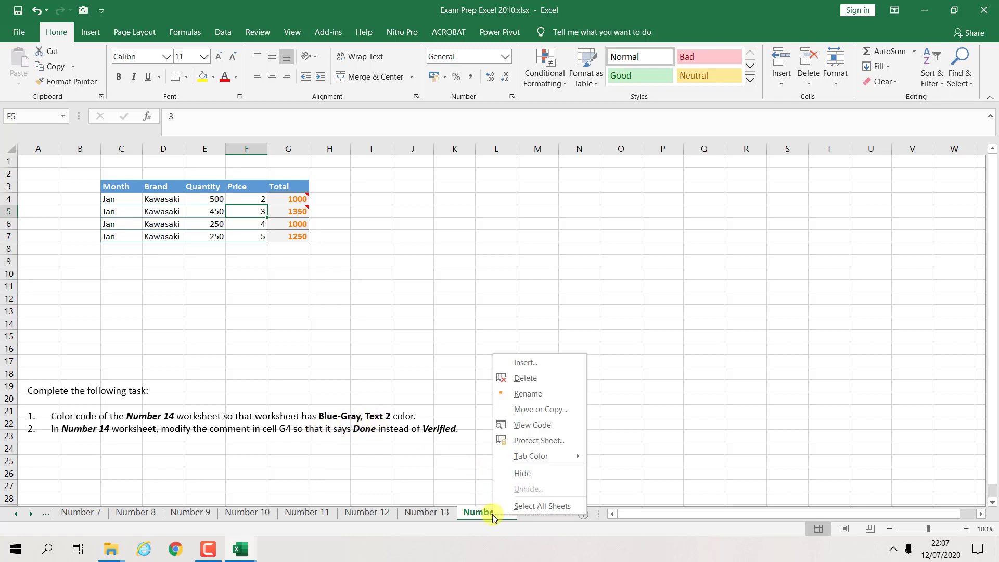
mouse_move(546, 464)
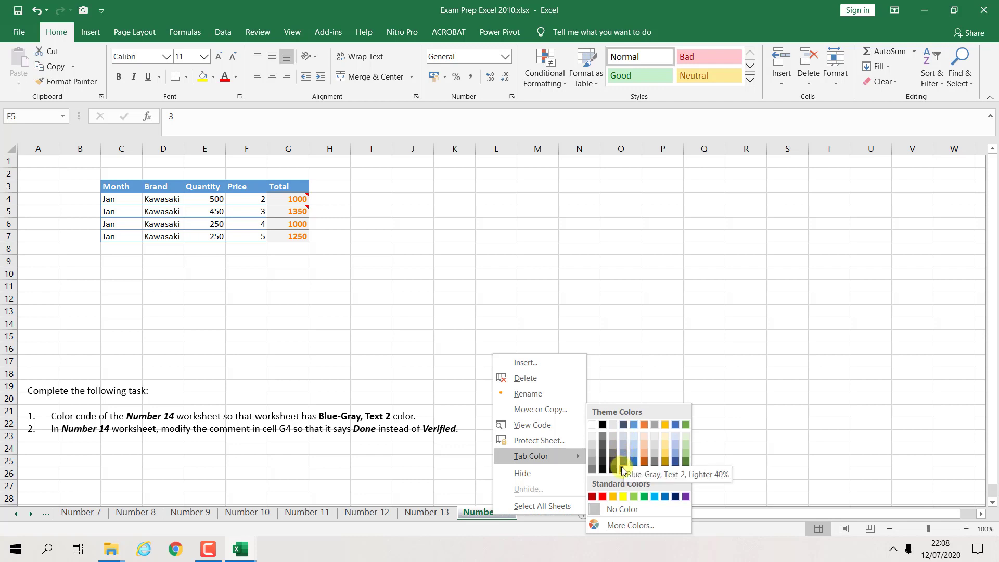
left_click(622, 426)
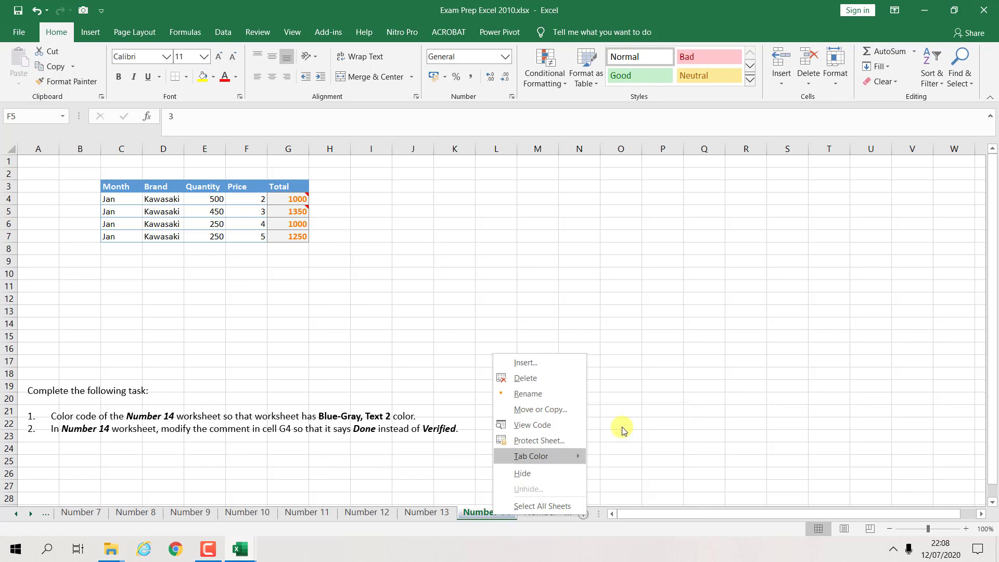
left_click(620, 422)
left_click(540, 512)
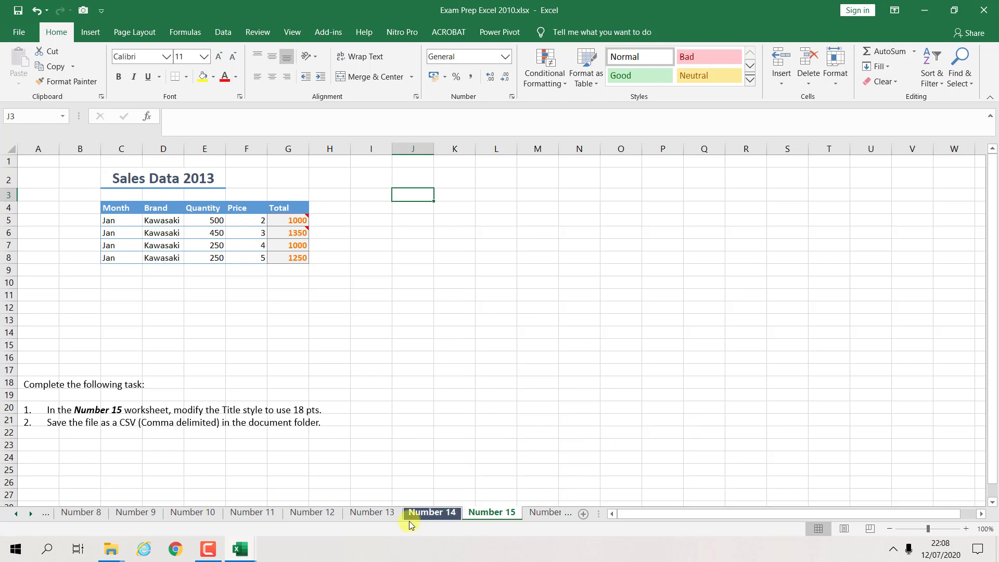
left_click(424, 512)
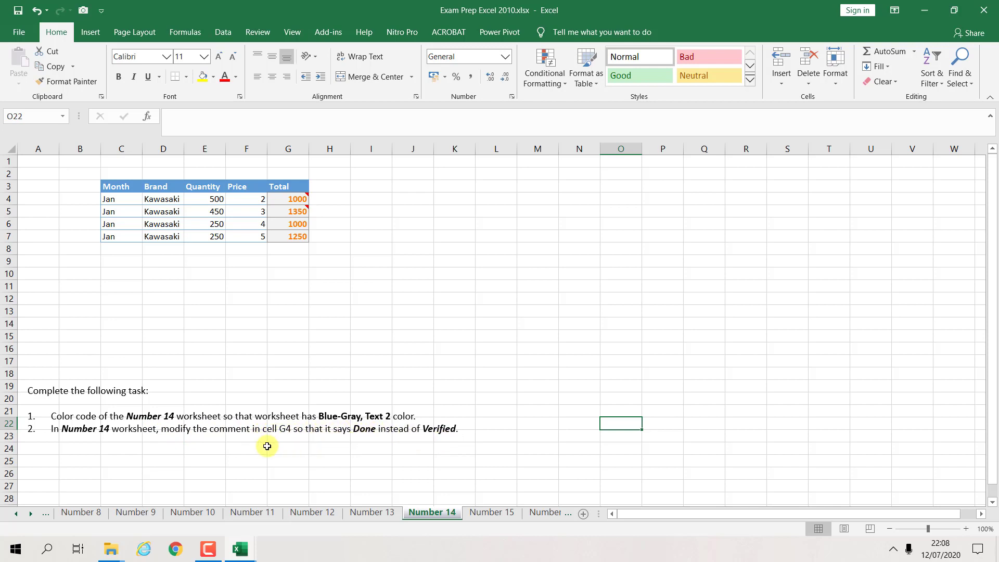
Change the message of the comment on cell G4 to Done, showing all comments for the edit and hiding them again.
mouse_move(307, 199)
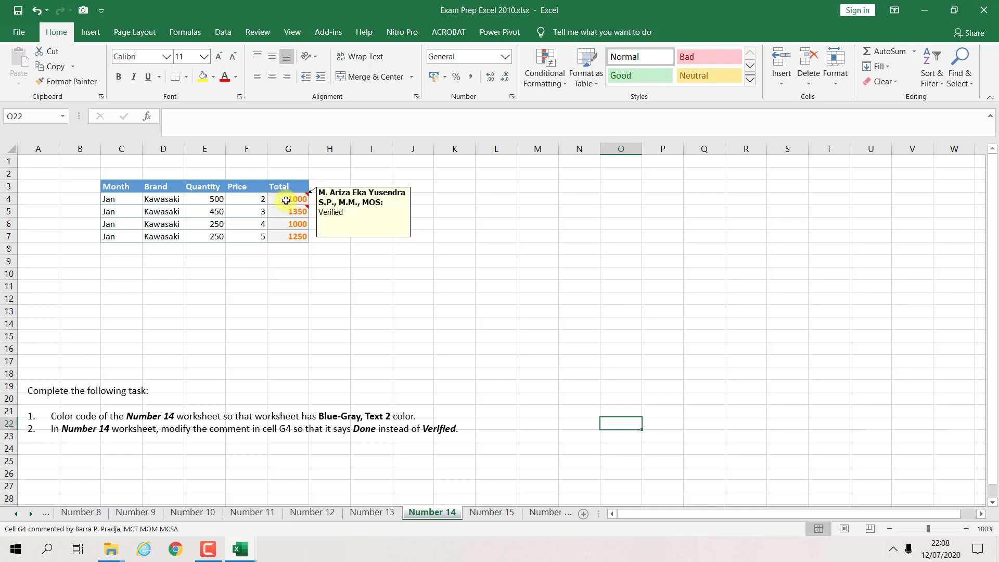
left_click(250, 34)
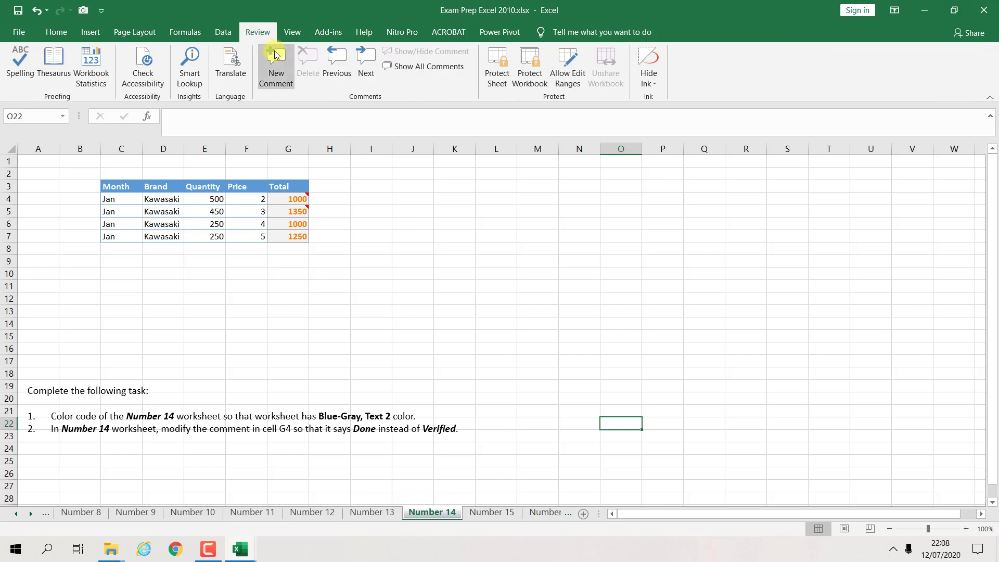
left_click(415, 73)
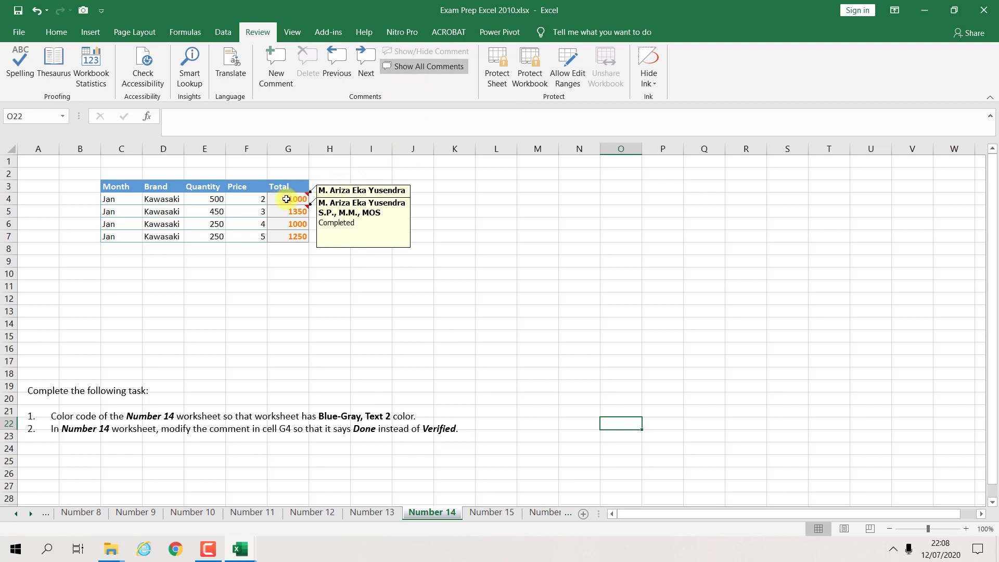
left_click(333, 191)
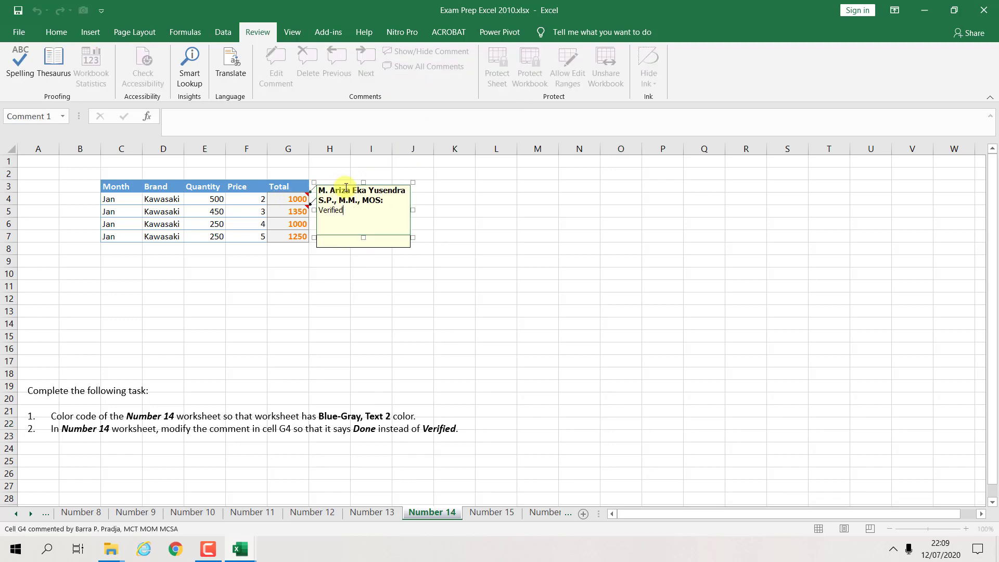
double_click(334, 211)
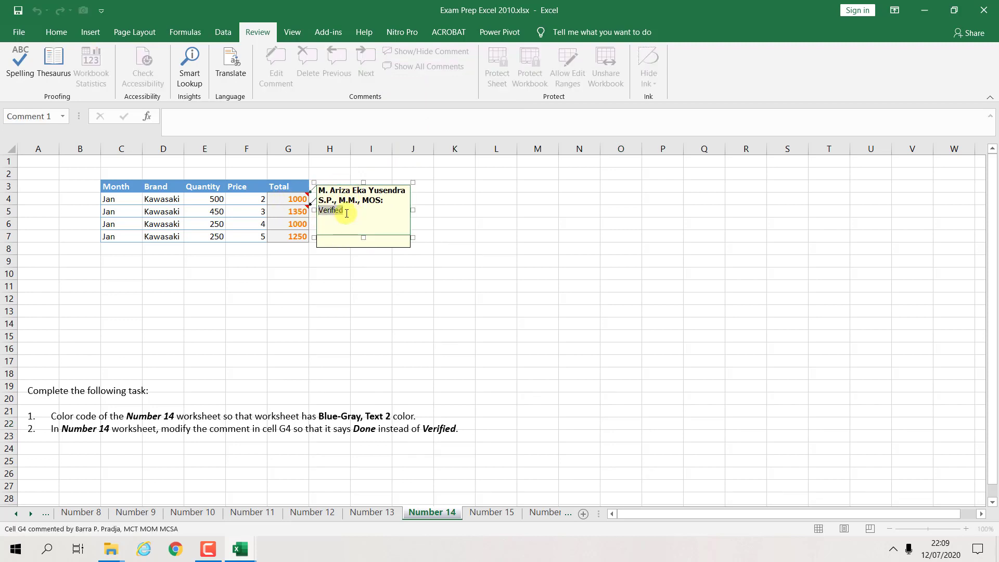
type("Done")
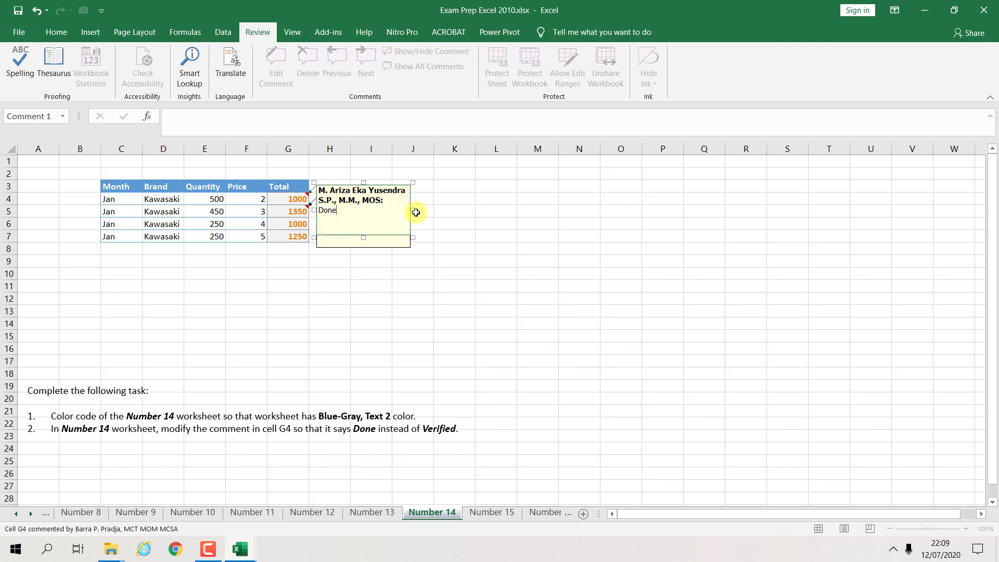
left_click(476, 224)
left_click(404, 68)
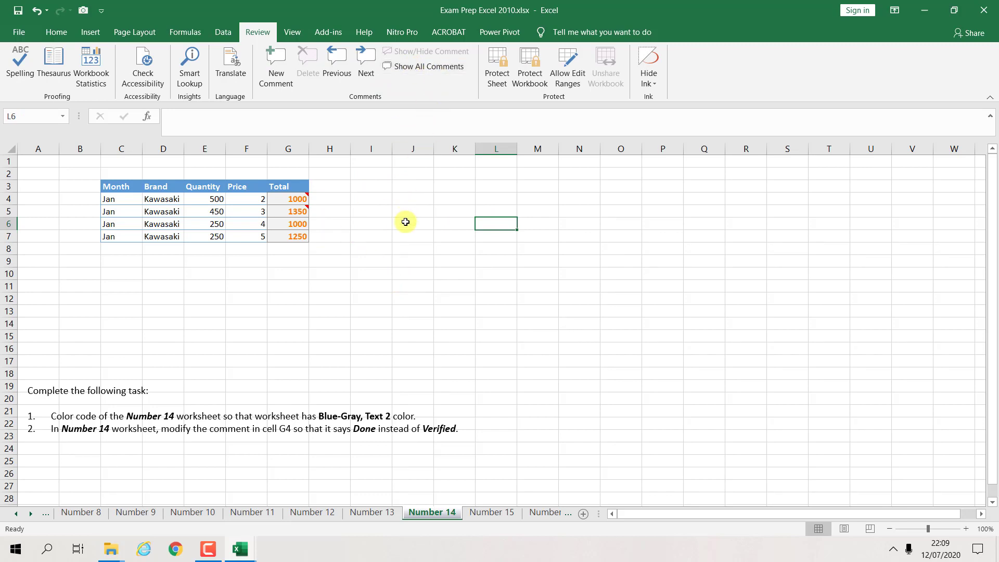
mouse_move(293, 198)
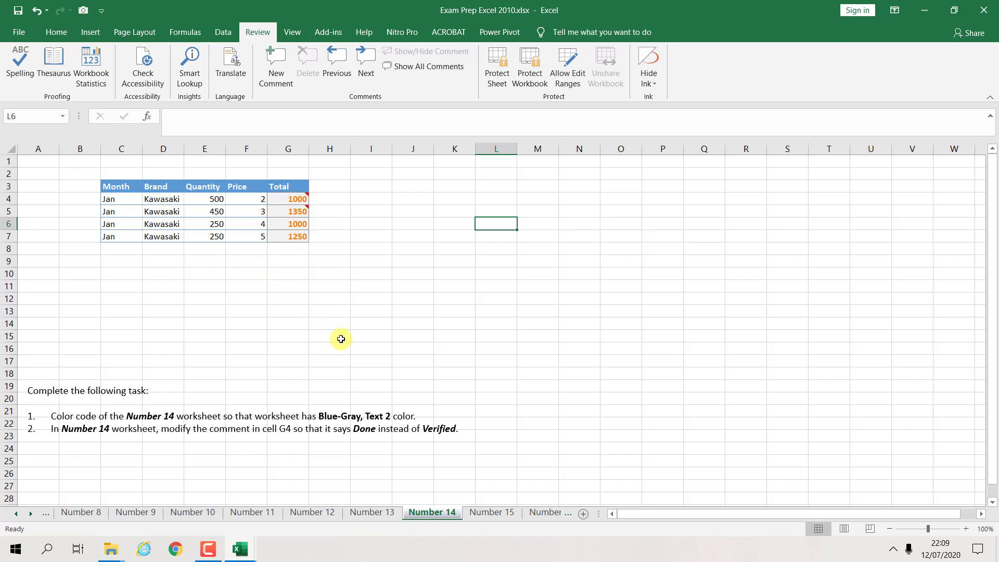
On the Number 15 worksheet, modify the Title cell style to use an 18 pt font size.
left_click(484, 512)
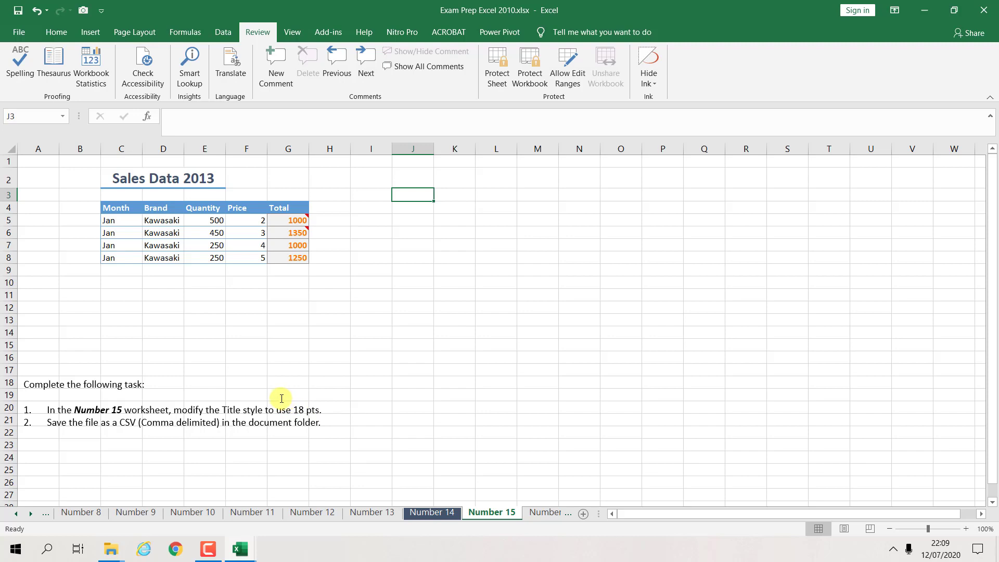
left_click(56, 31)
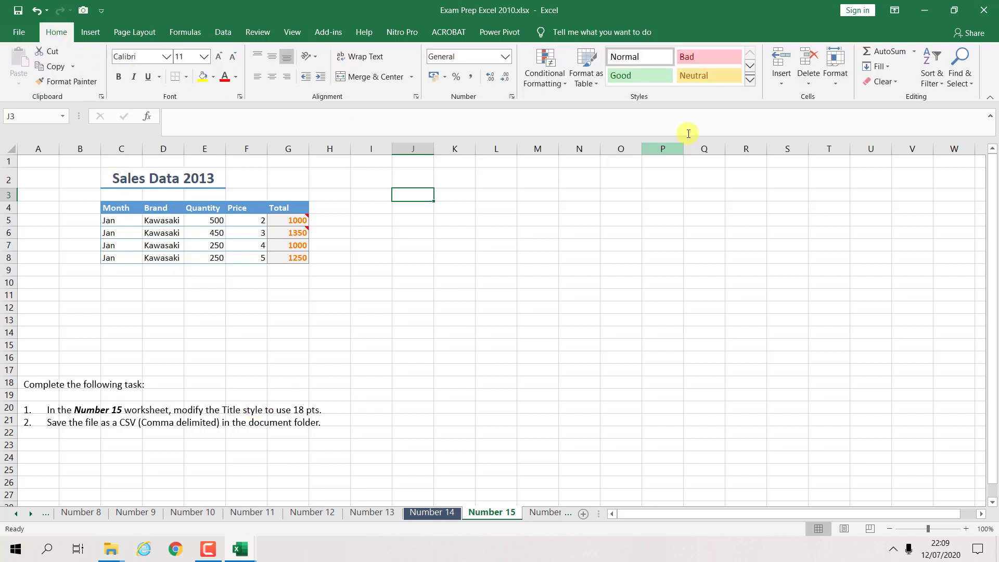
left_click(749, 82)
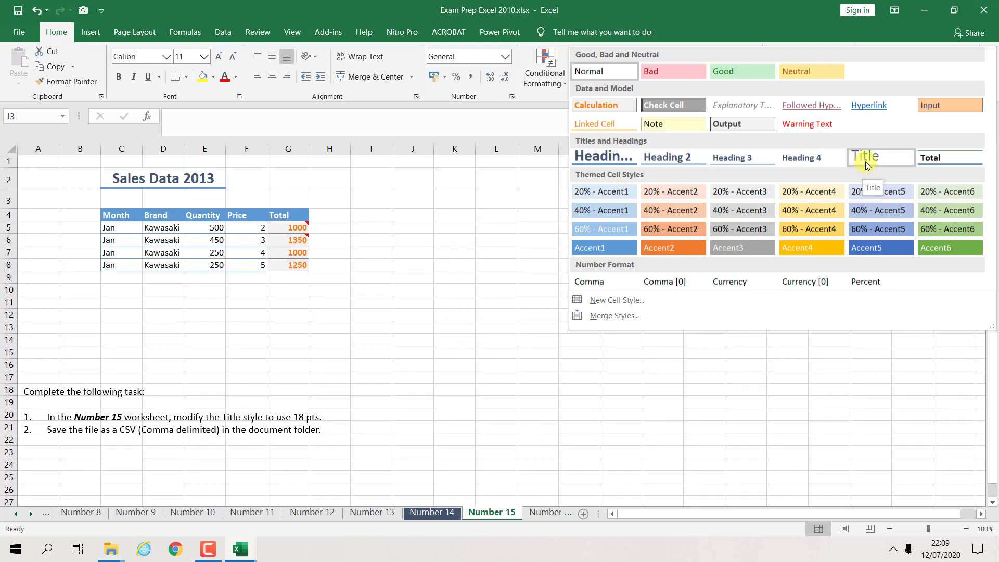
right_click(865, 161)
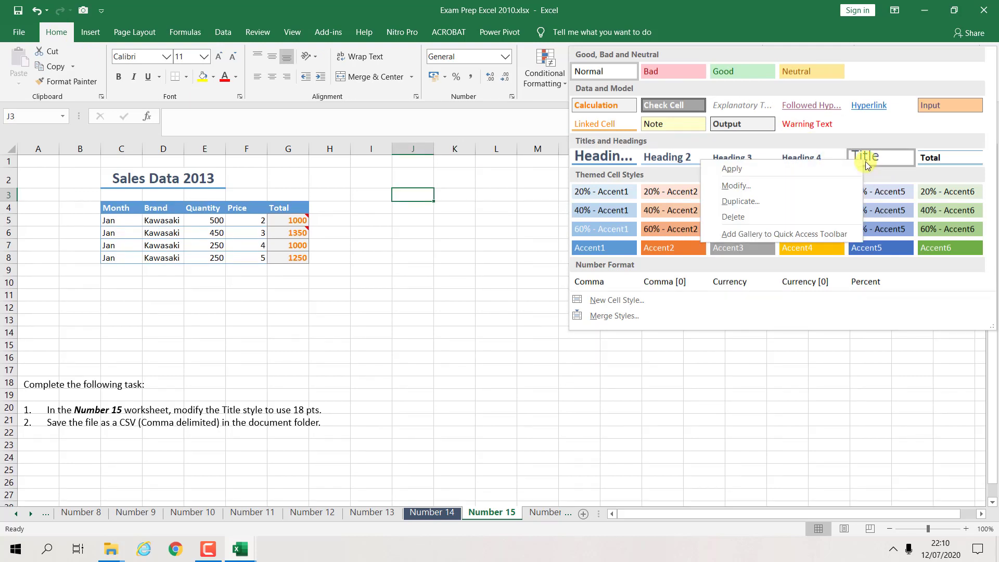
left_click(815, 186)
left_click(765, 166)
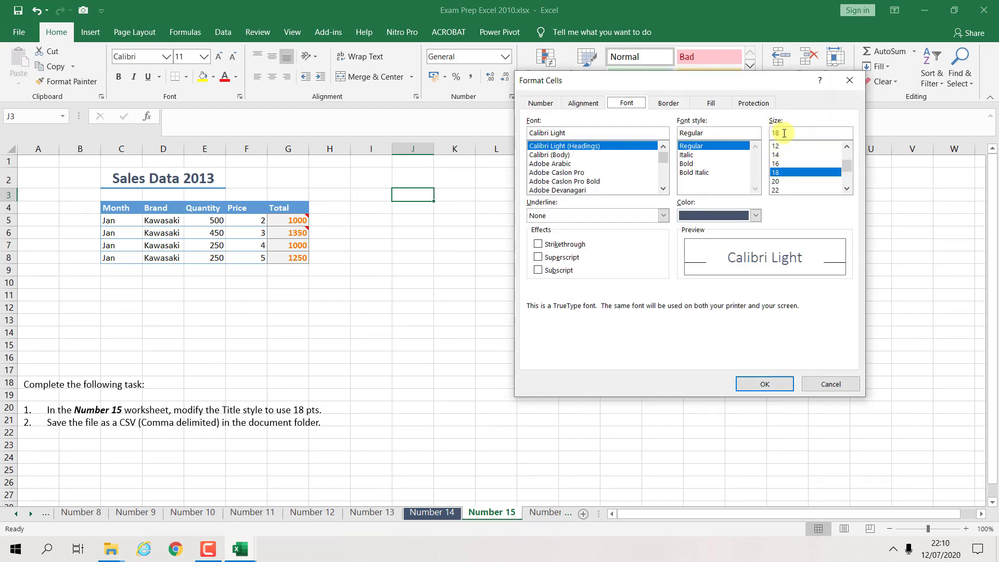
double_click(792, 173)
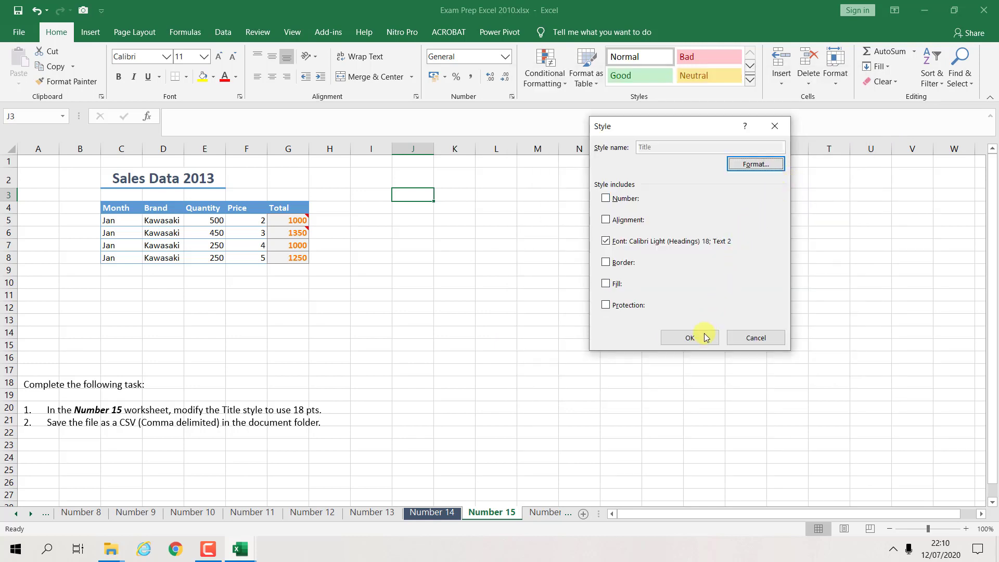
left_click(706, 337)
left_click(509, 335)
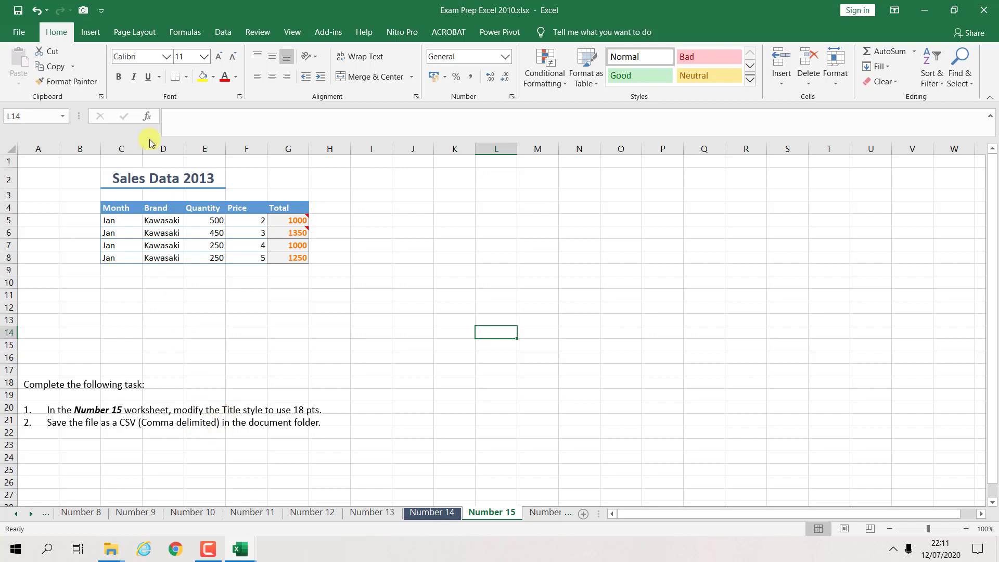
left_click(19, 32)
left_click(58, 205)
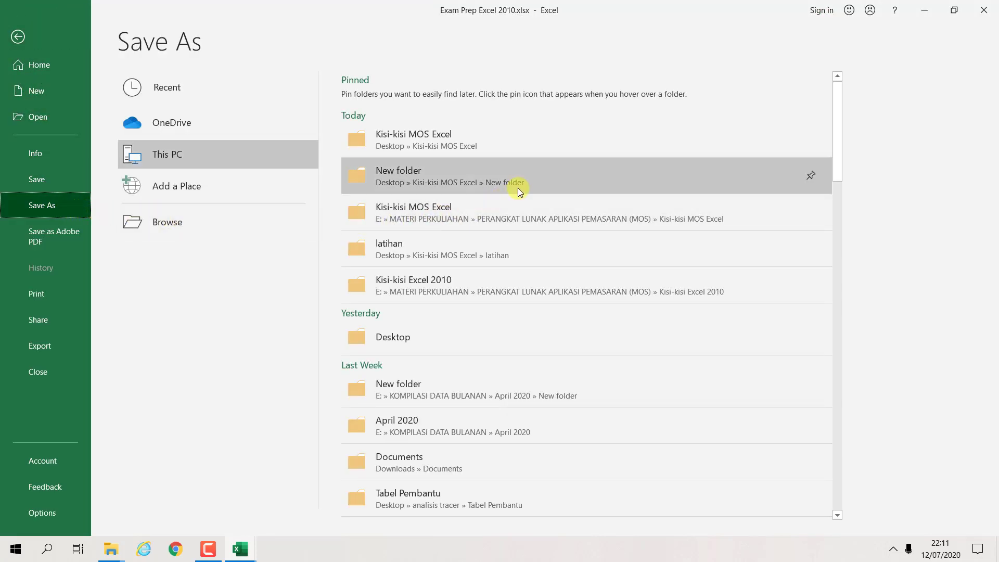
left_click(18, 36)
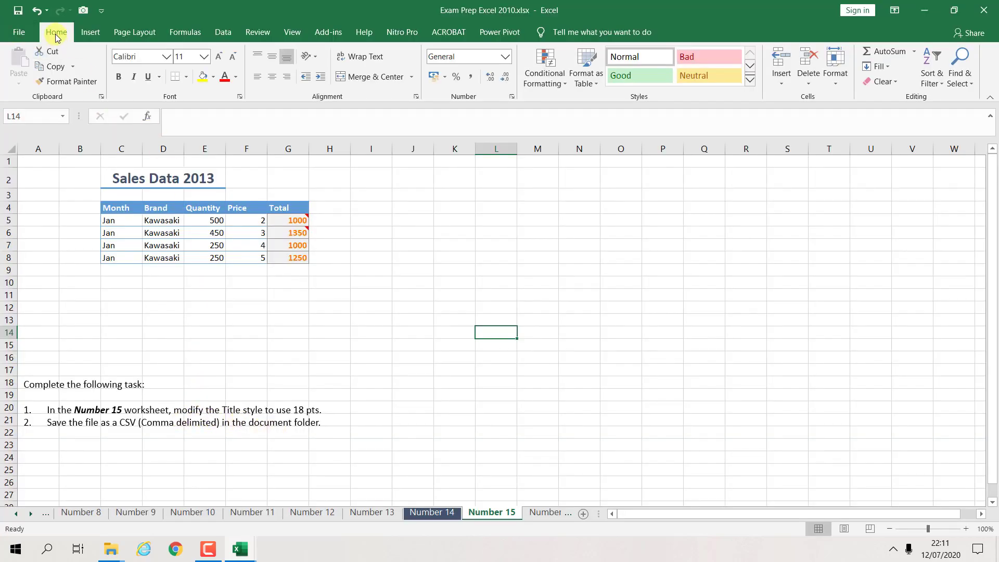
Save the active sheet as Exam Prep Excel 2010 in CSV (Comma delimited) format in the Documents folder, keeping that format.
left_click(33, 37)
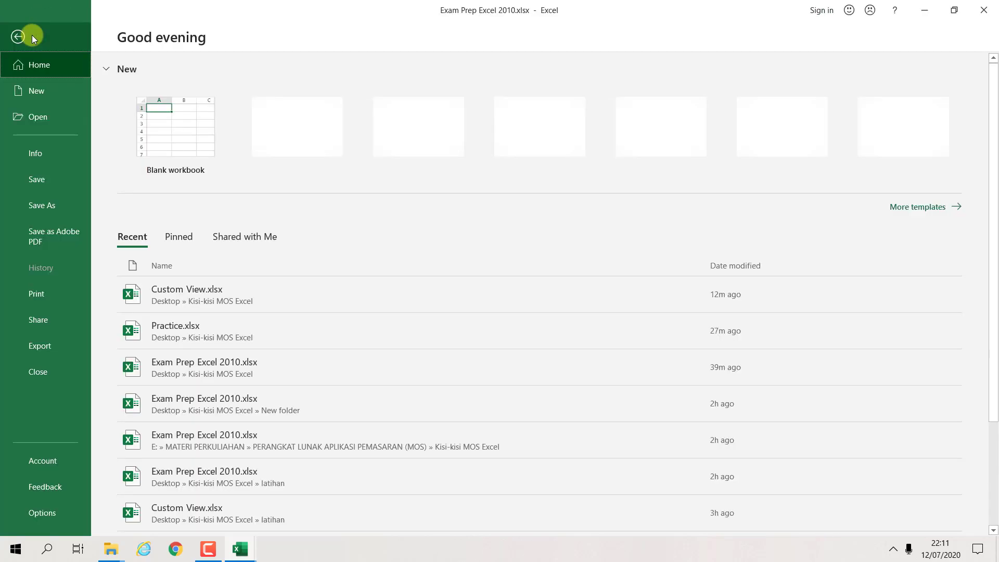
left_click(42, 207)
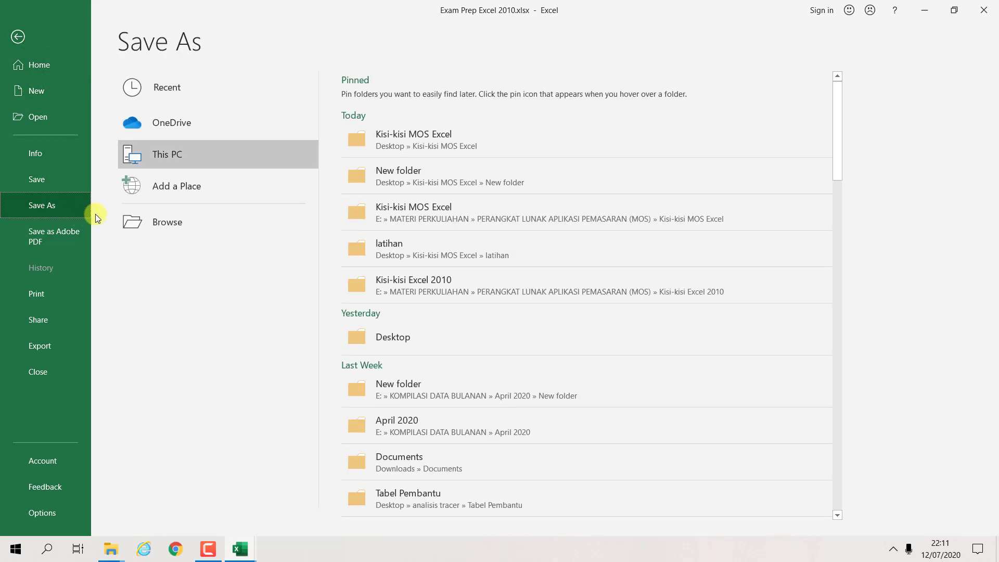
left_click(156, 219)
left_click(77, 126)
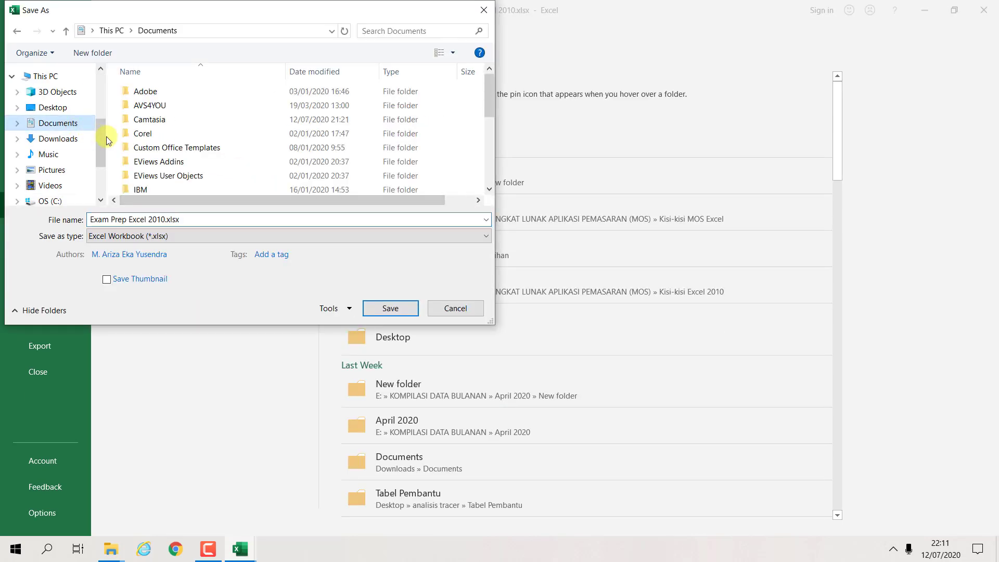
left_click(177, 220)
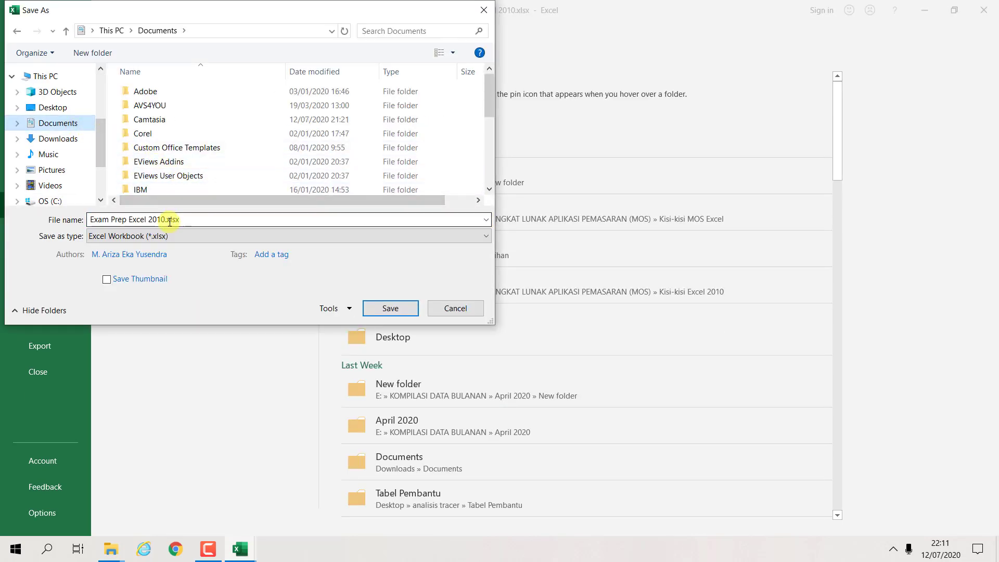
left_click(196, 238)
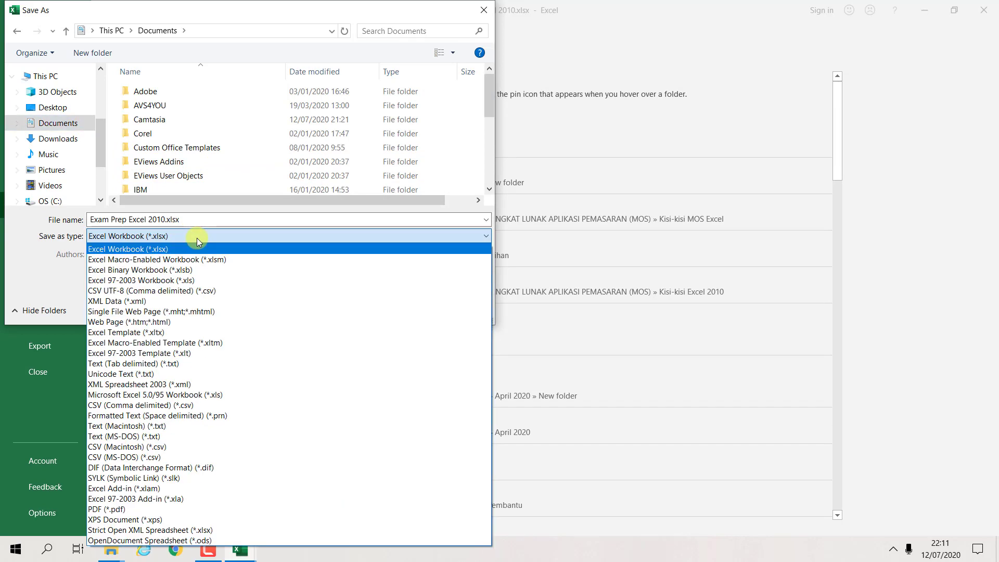
left_click(163, 409)
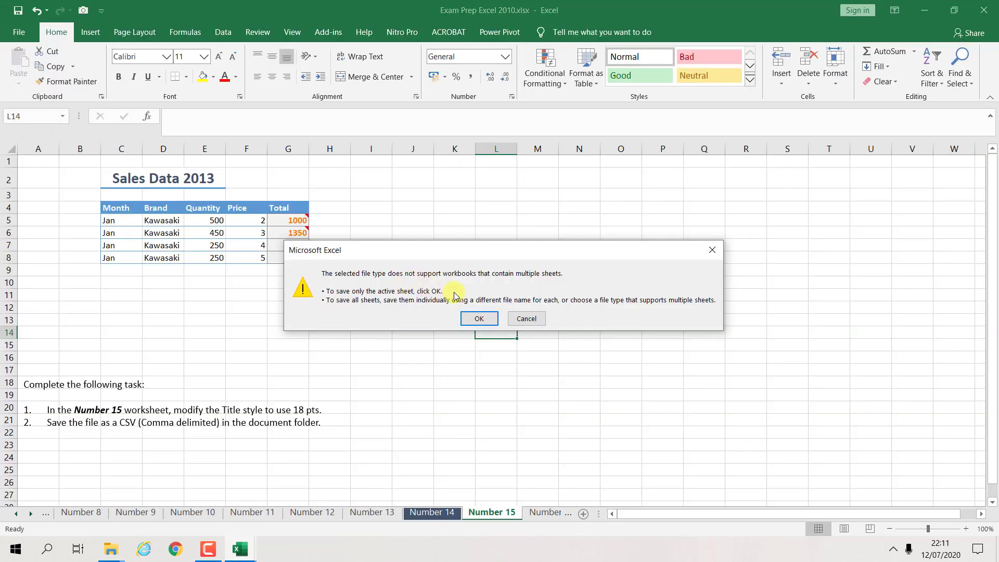
left_click(476, 320)
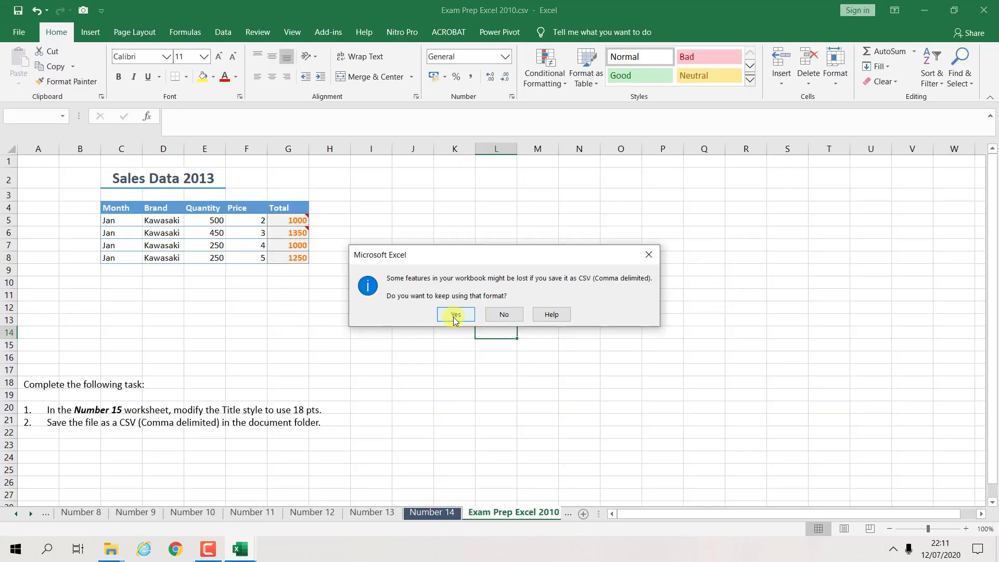
left_click(456, 314)
left_click(357, 319)
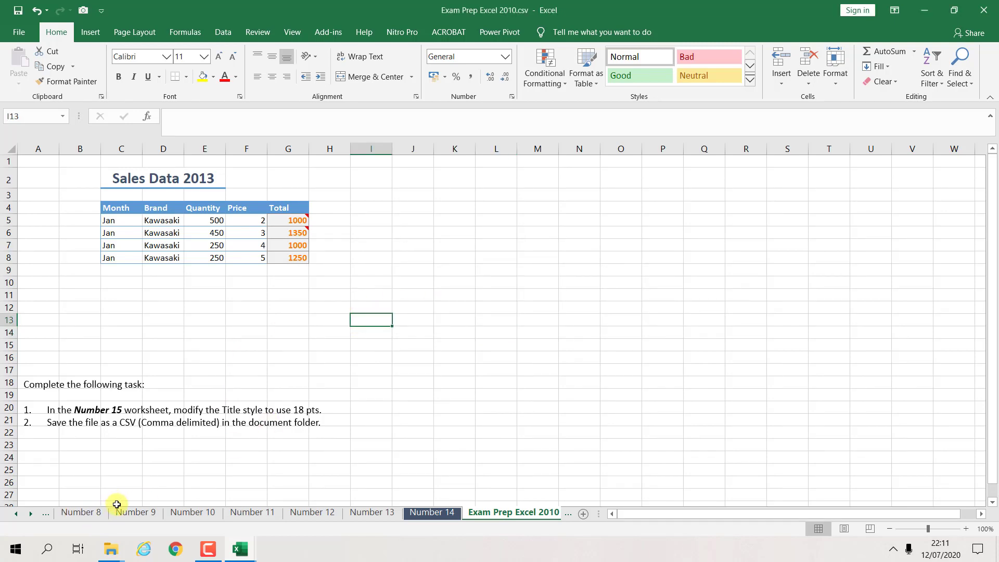
Switch to File Explorer, locate Exam Prep Excel 2010.csv in the Documents folder, and return to the workbook in Excel.
mouse_move(111, 548)
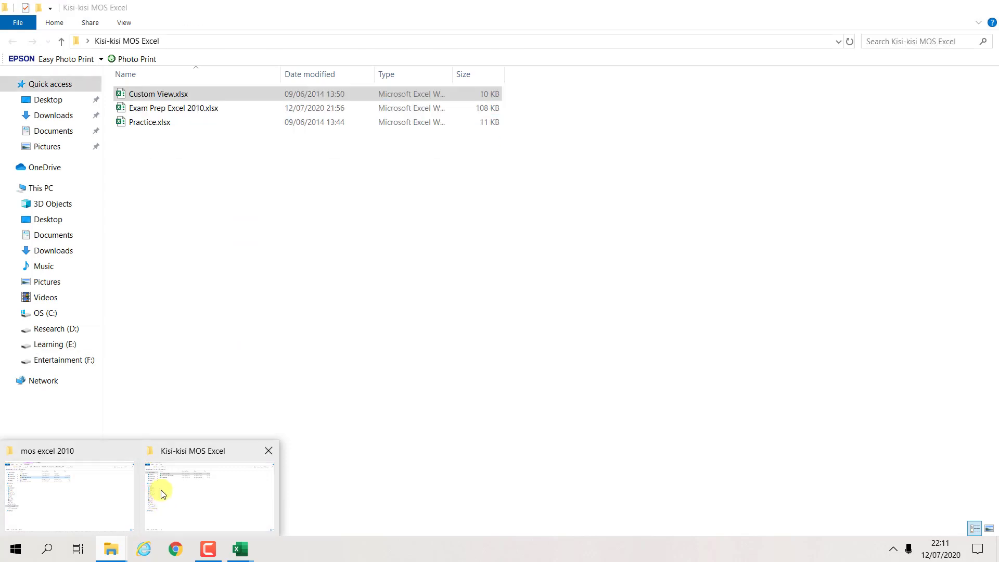
left_click(163, 493)
left_click(65, 131)
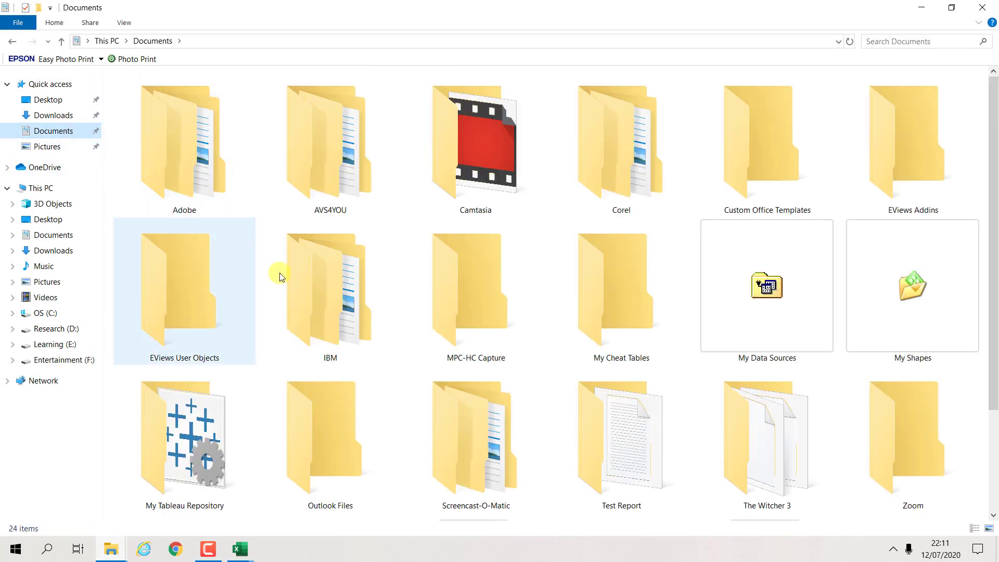
scroll(279, 277, "down", 3)
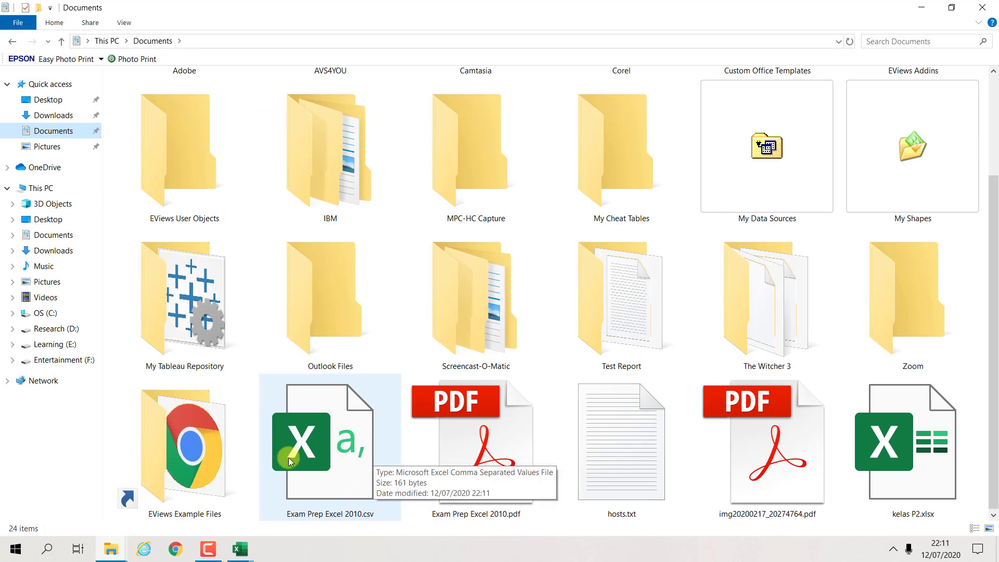
left_click(240, 549)
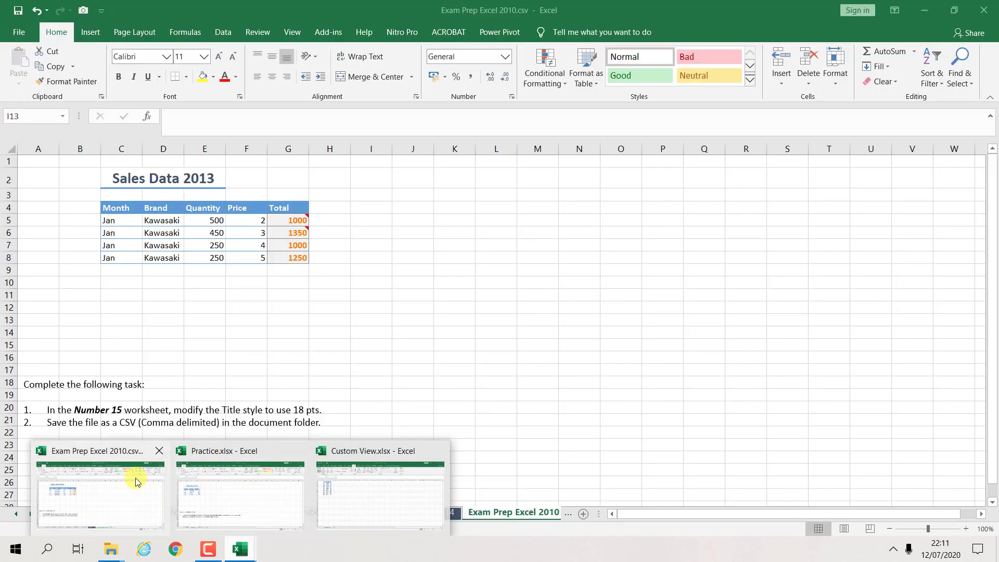
left_click(136, 478)
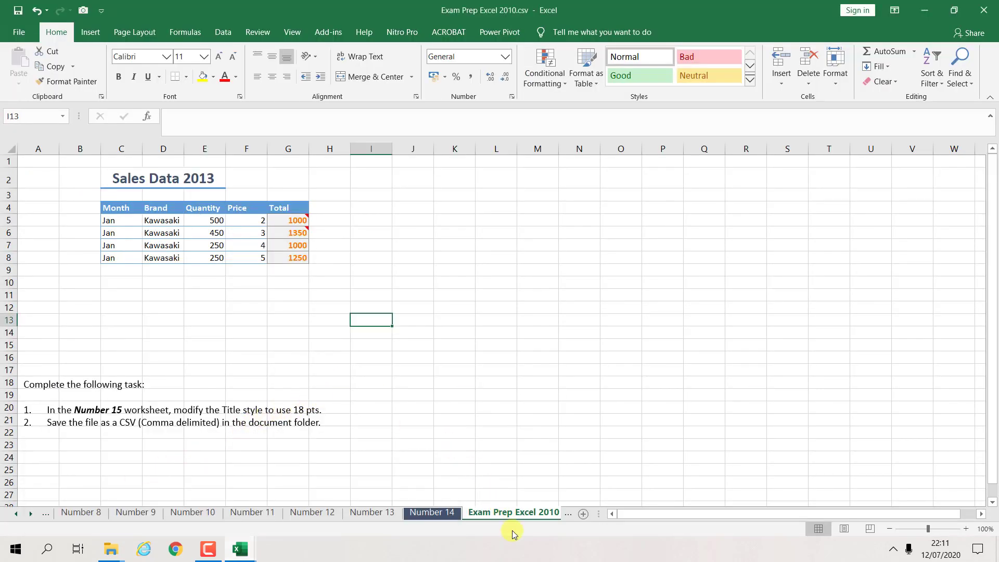
Review the Number 14 and Exam Prep Excel 2010 worksheets, finishing on the Number 16 worksheet.
left_click(425, 514)
left_click(484, 514)
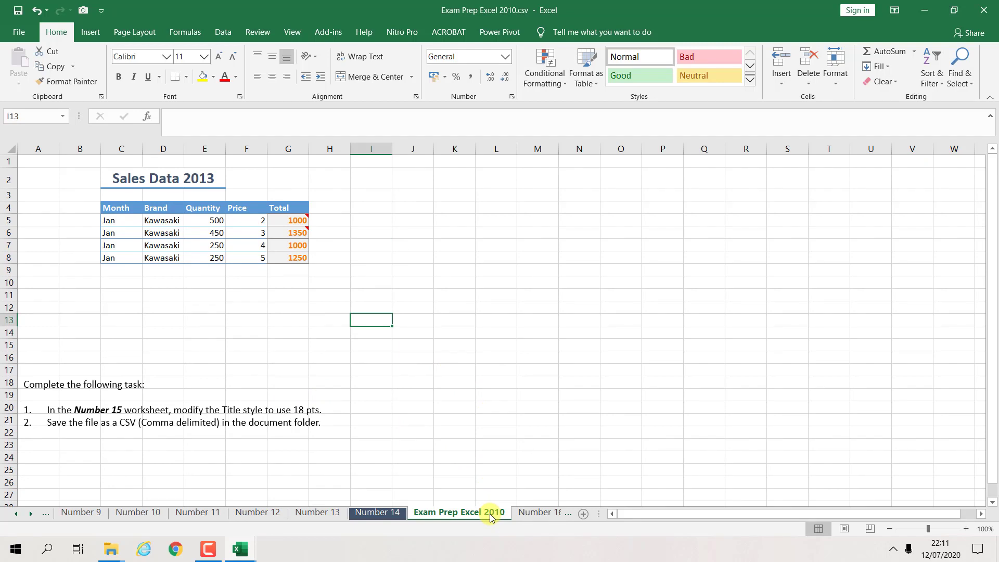
left_click(519, 514)
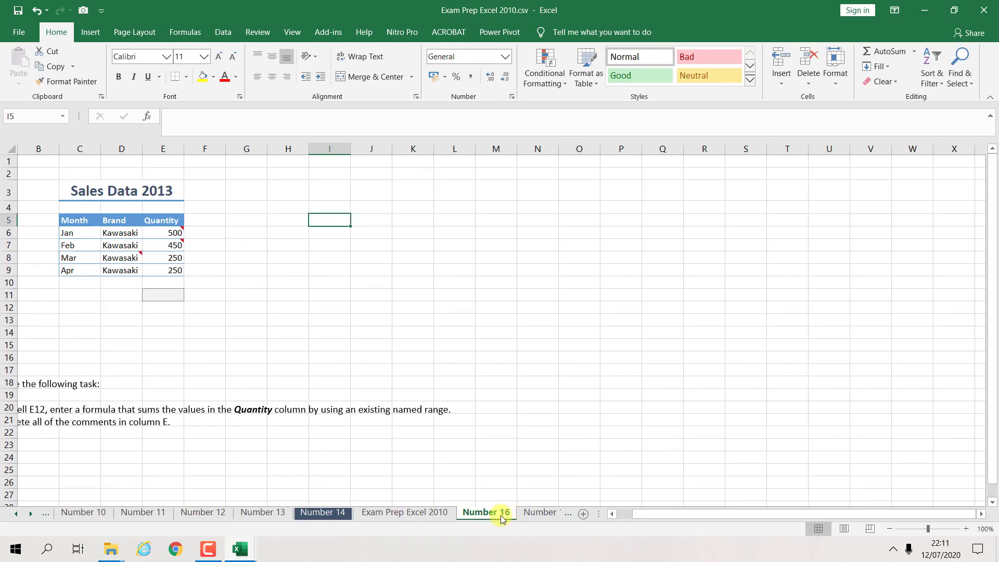
left_click(425, 515)
left_click(333, 514)
left_click(396, 514)
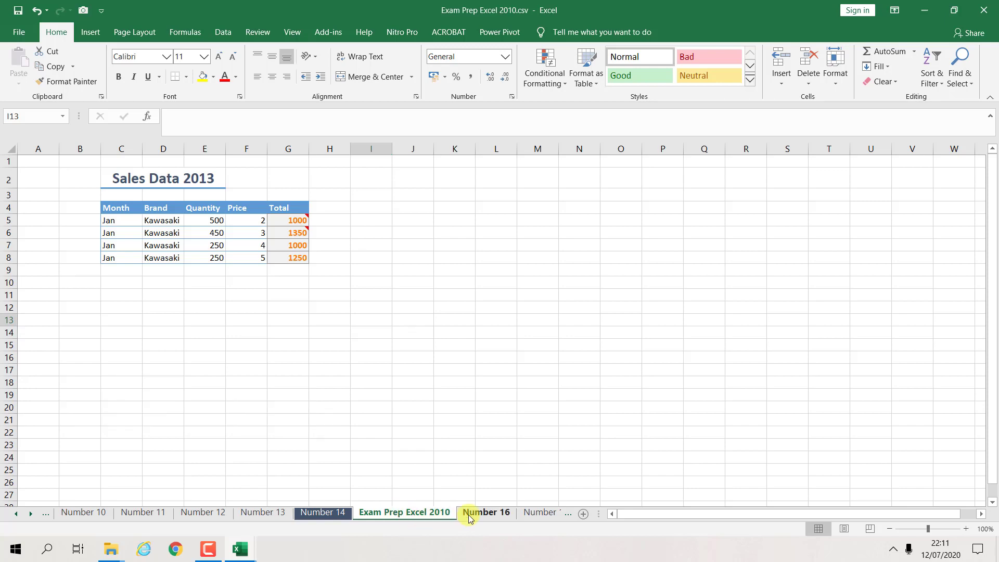
left_click(485, 512)
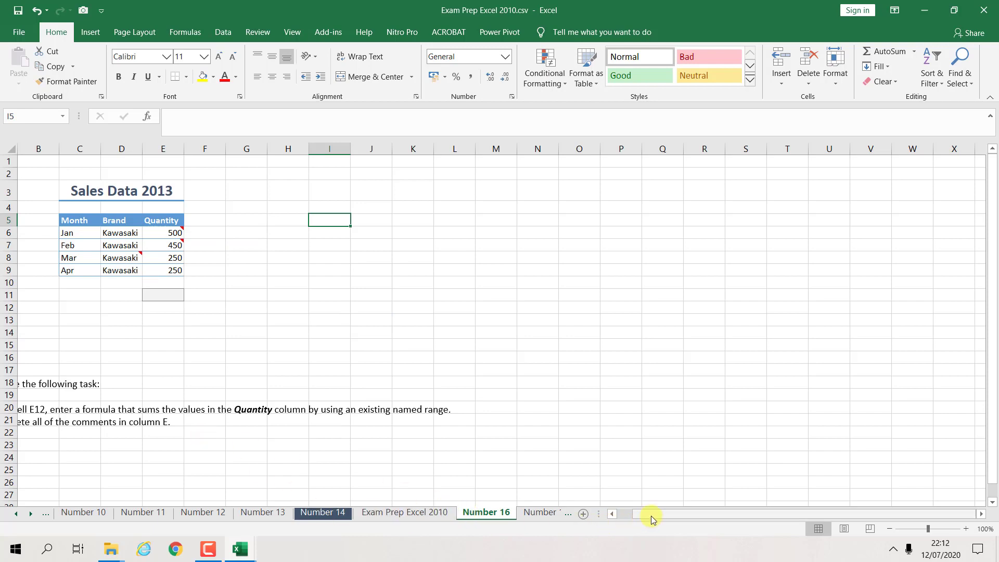
Examine the Number 16 task text against cells E11 and E12 below the Quantity column to identify the formula cell.
scroll(650, 516, "left", 1)
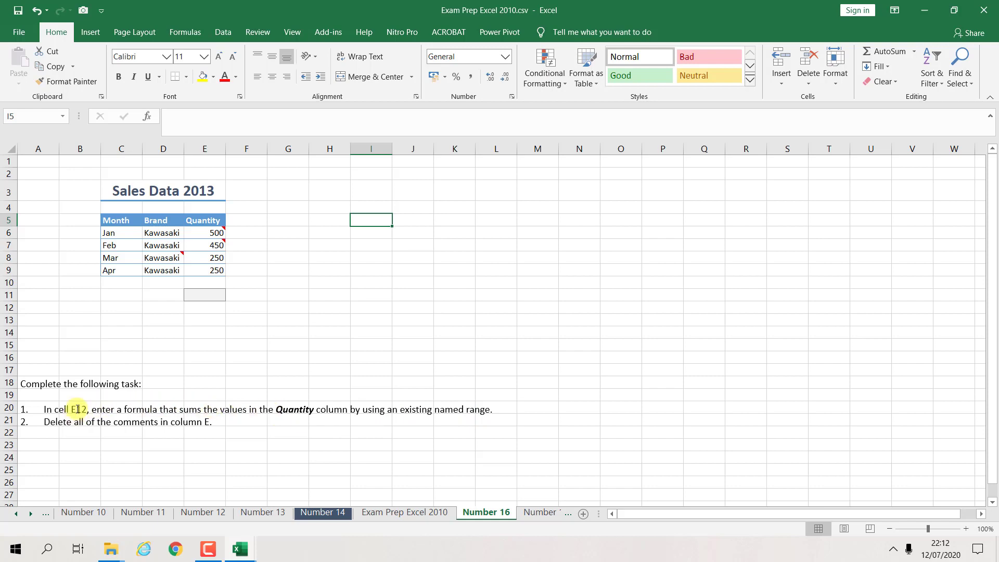
left_click(196, 291)
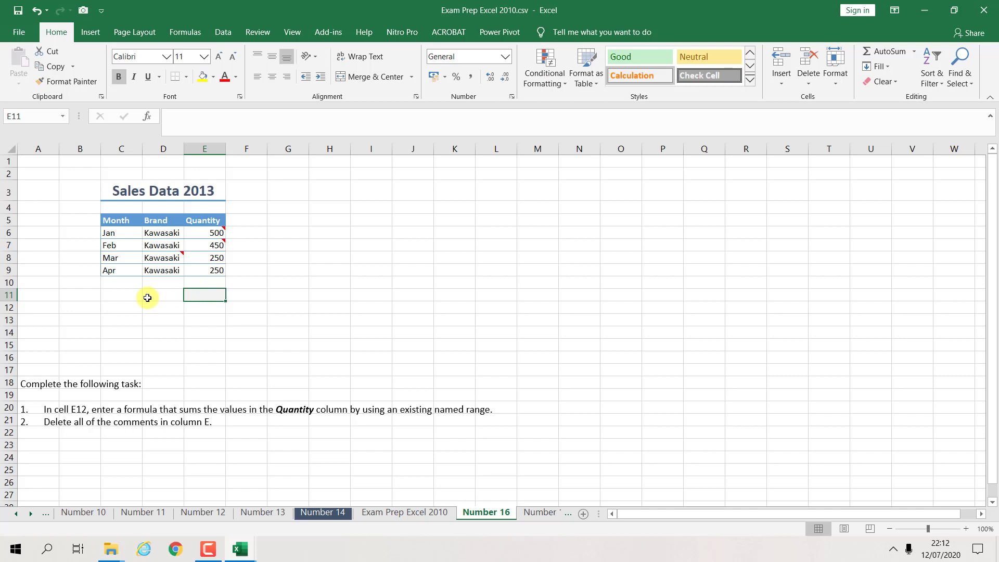
scroll(213, 239, "down", 1)
scroll(208, 208, "up", 1)
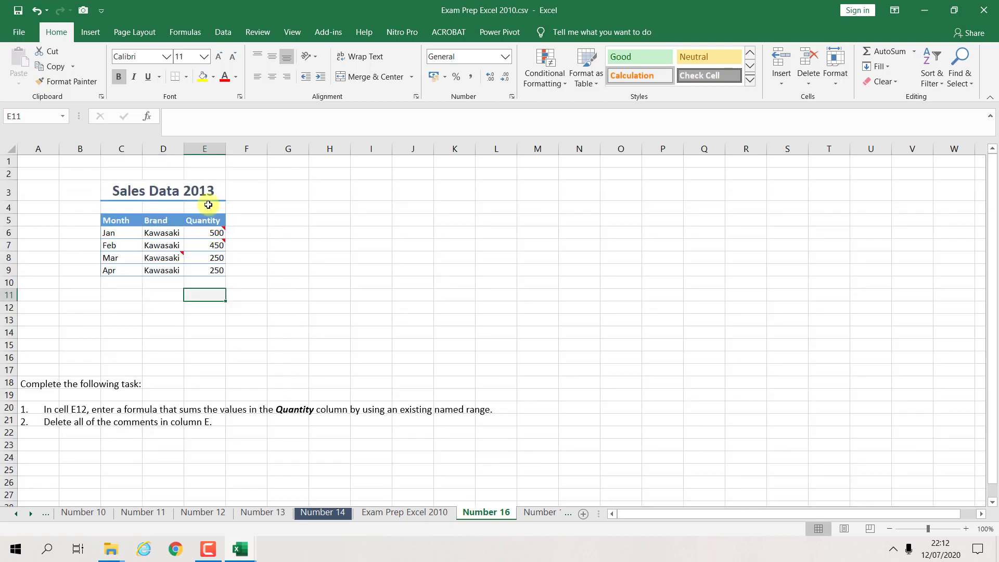
left_click(211, 307)
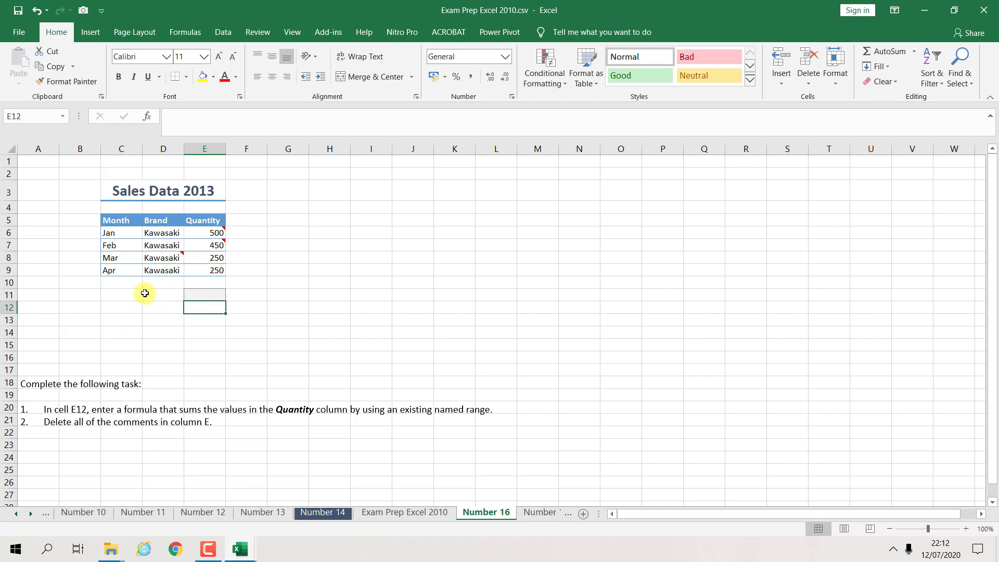
left_click(202, 294)
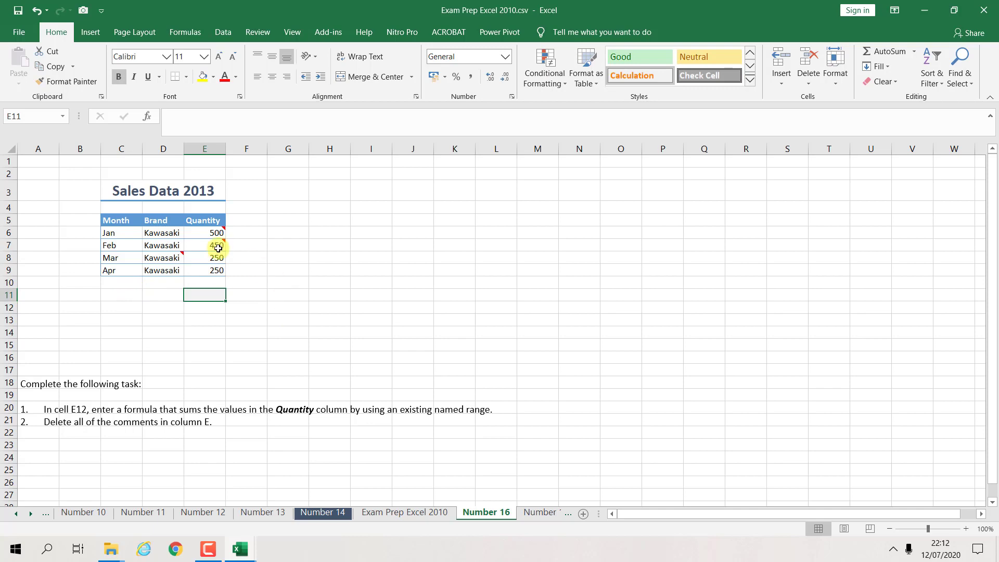
left_click_drag(88, 408, 73, 407)
left_click(235, 317)
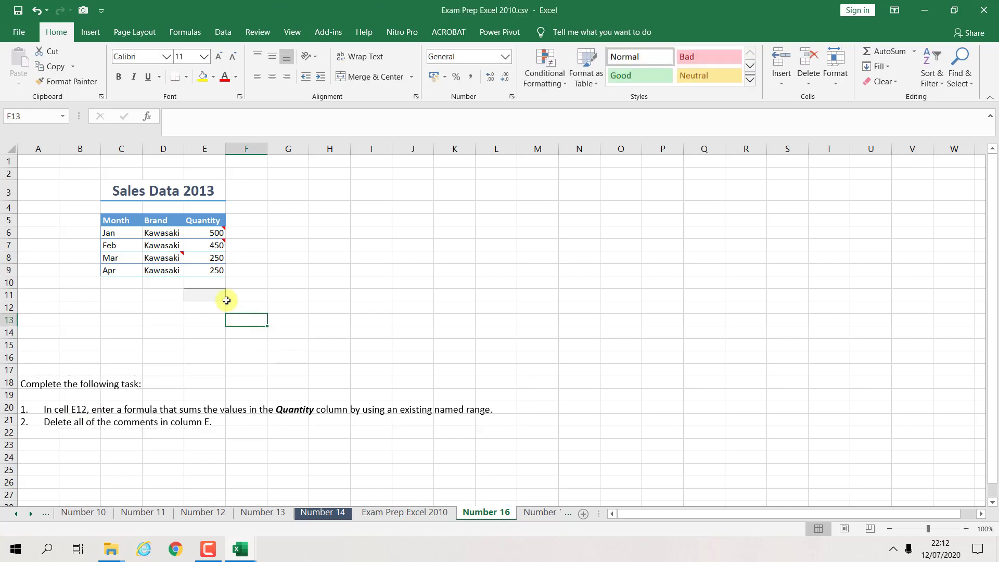
left_click(210, 296)
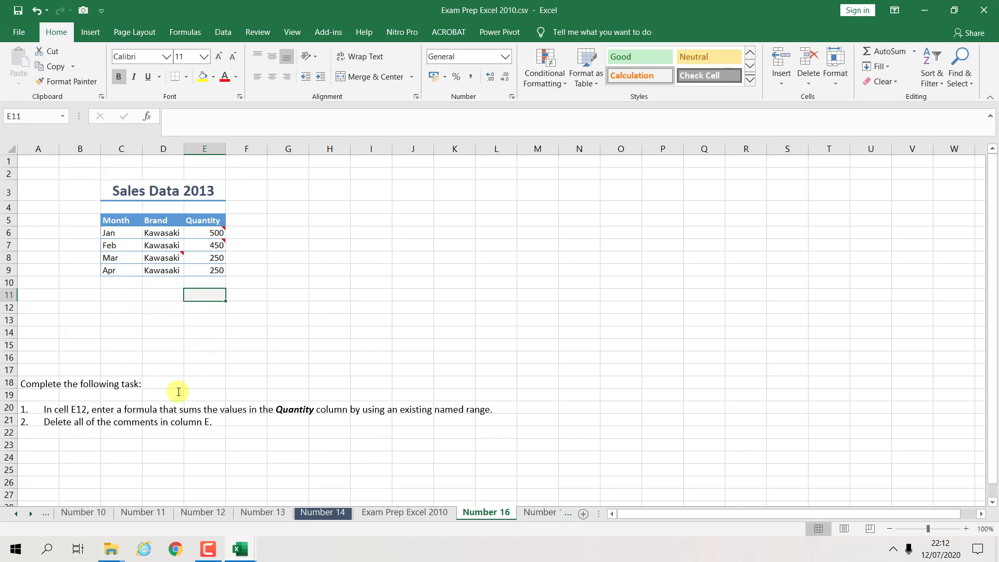
left_click(97, 411)
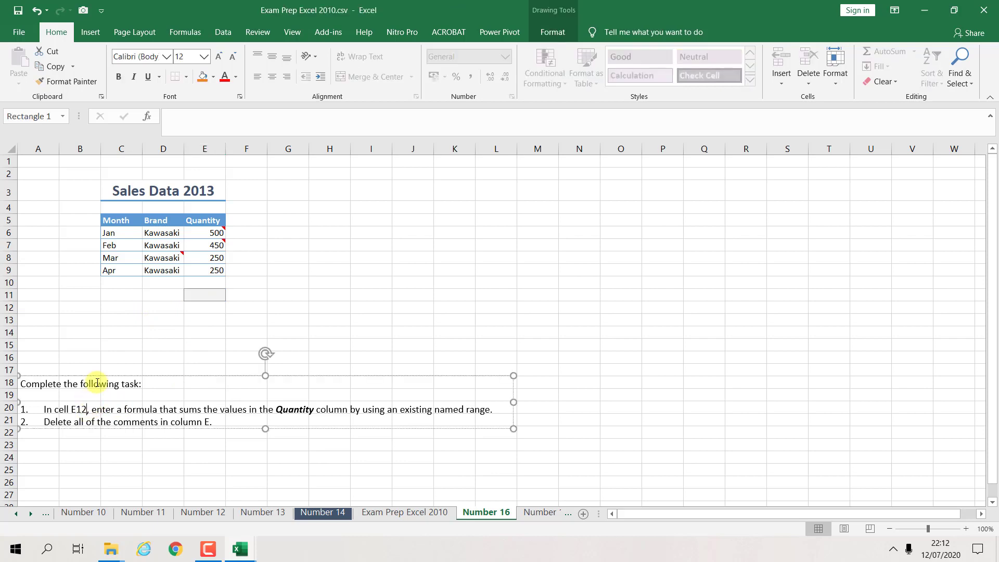
left_click(200, 309)
left_click(215, 283)
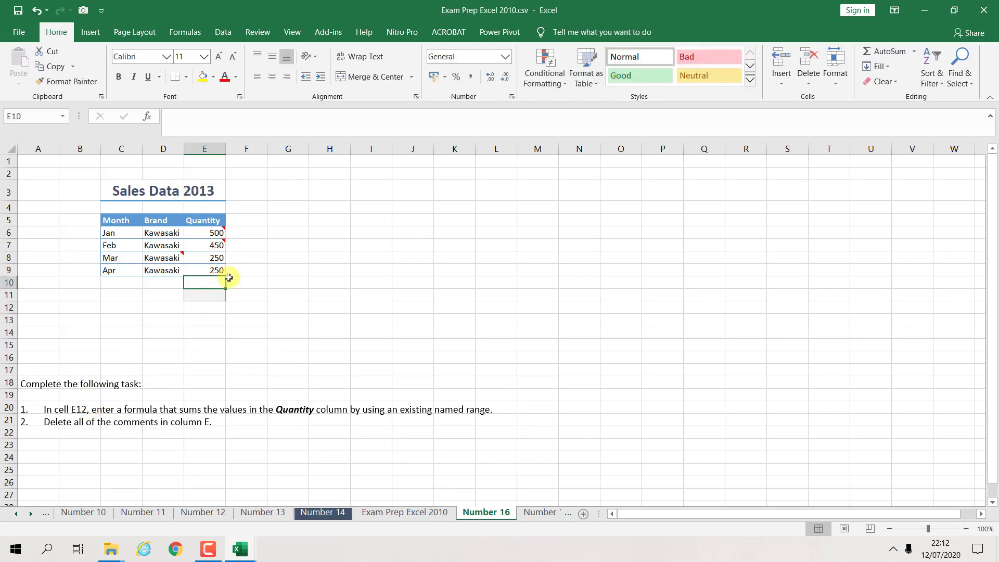
left_click_drag(207, 299, 205, 306)
left_click(205, 290)
left_click(206, 294)
left_click(230, 295)
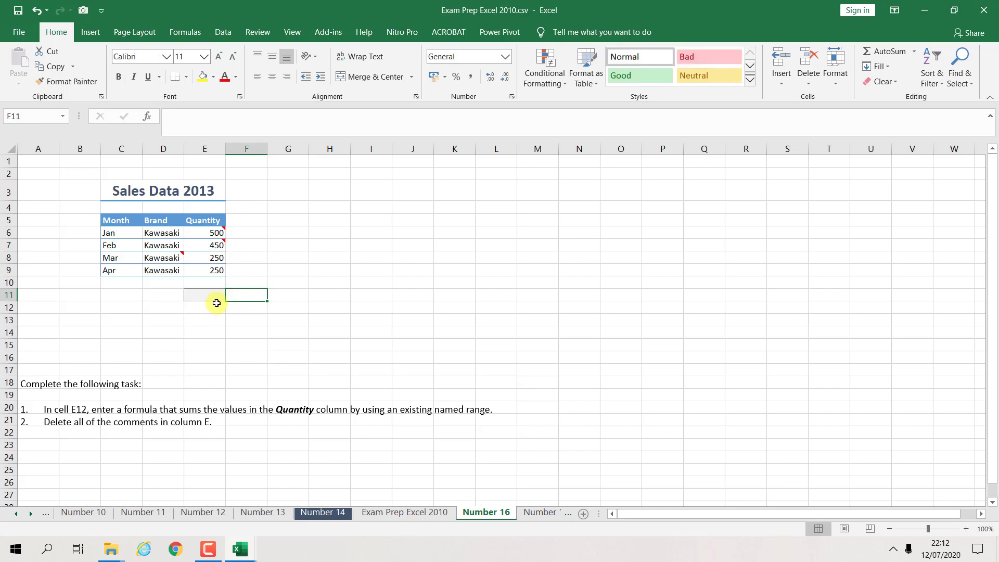
left_click(216, 304)
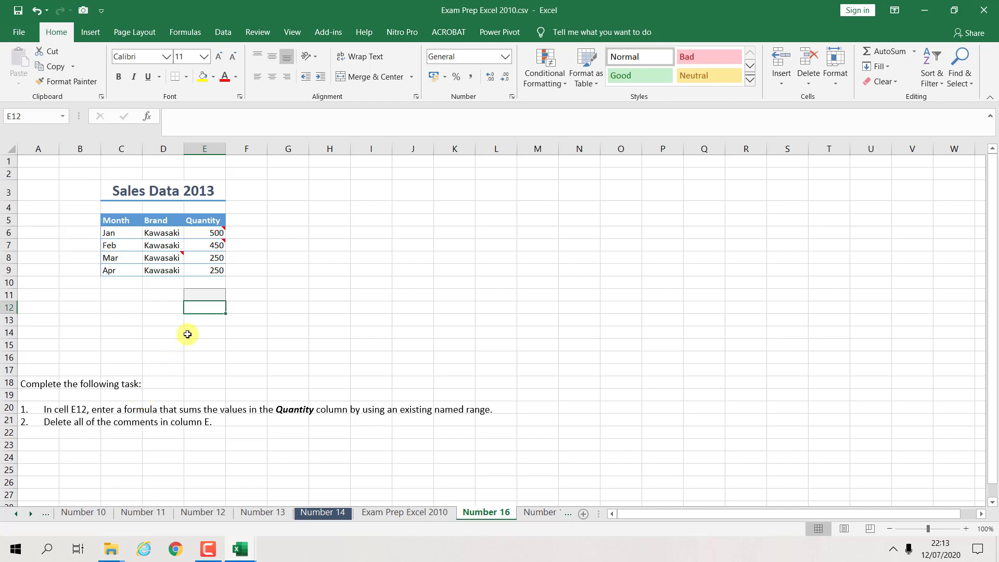
Enter a SUM formula in cell E12 that totals the Quantity column using the existing named range quantity.
left_click(64, 116)
key("Escape")
left_click(208, 304)
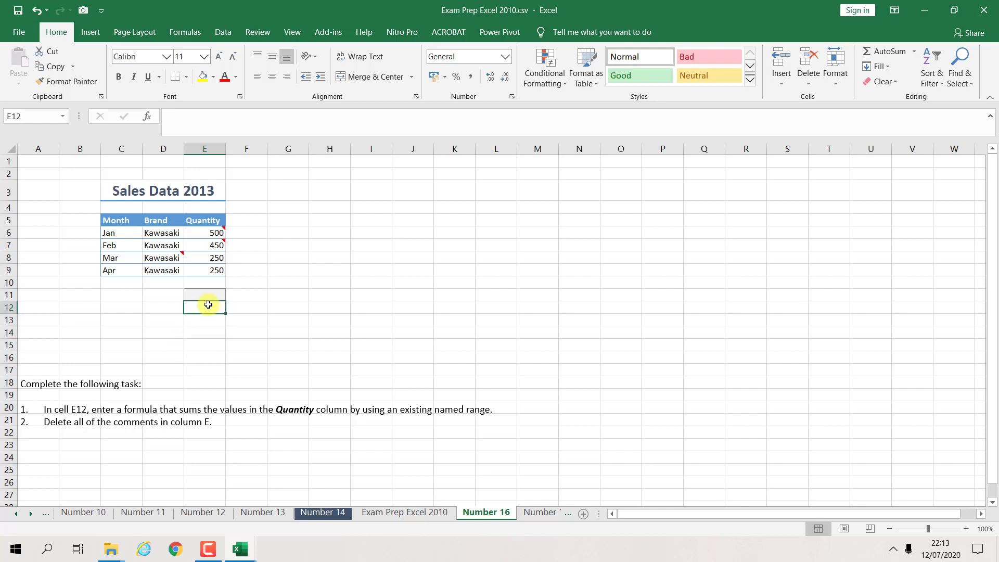
type("=")
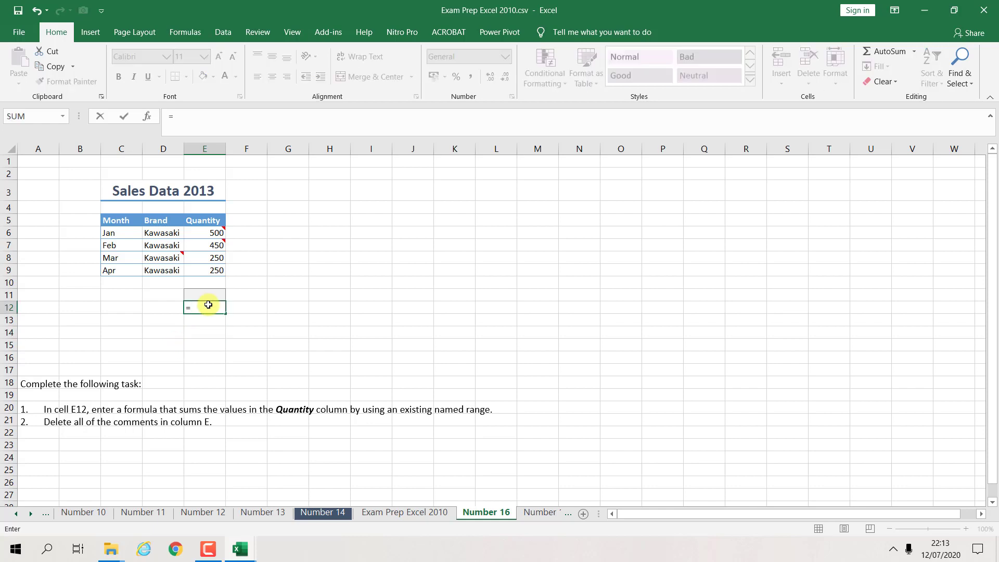
type("sum")
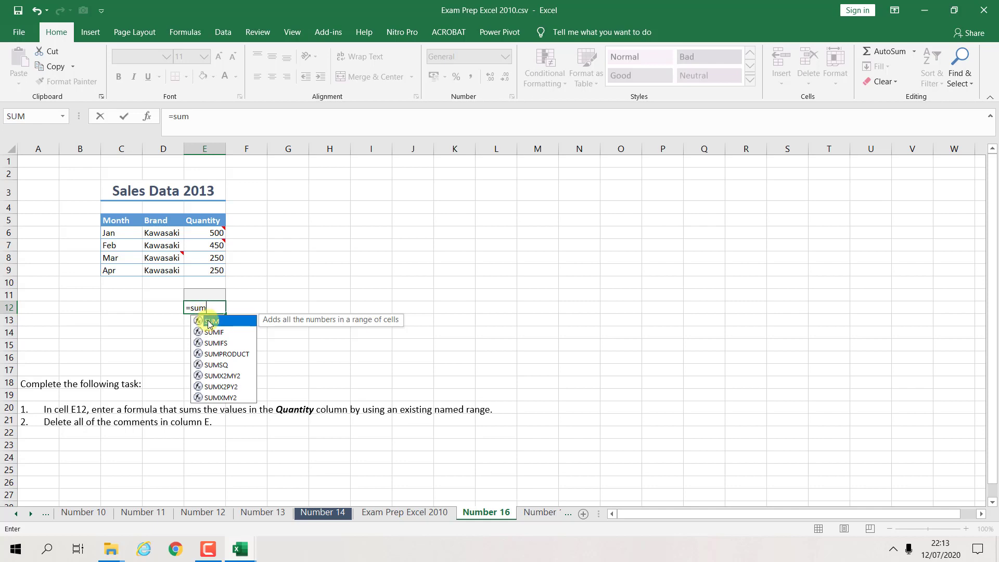
double_click(209, 324)
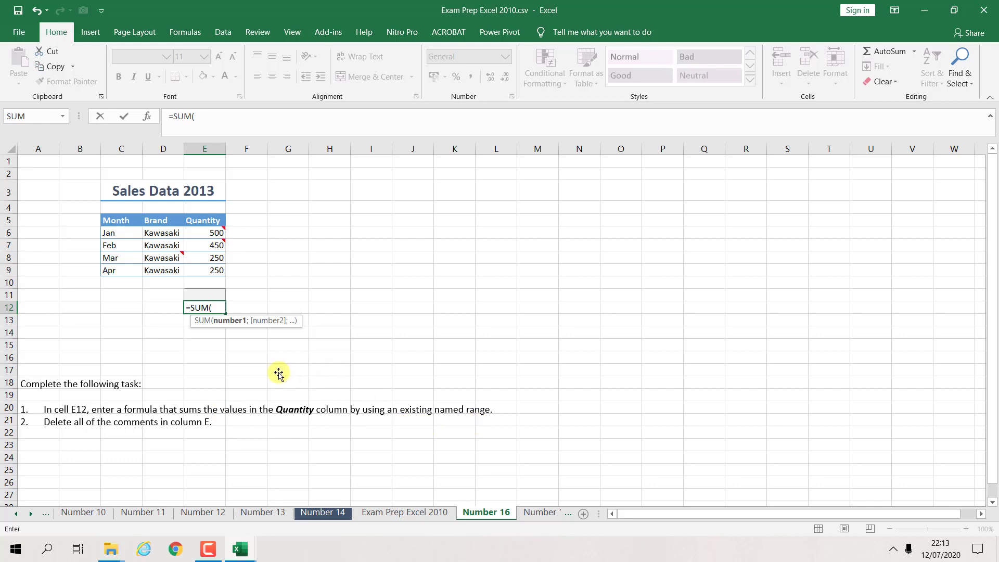
type("q")
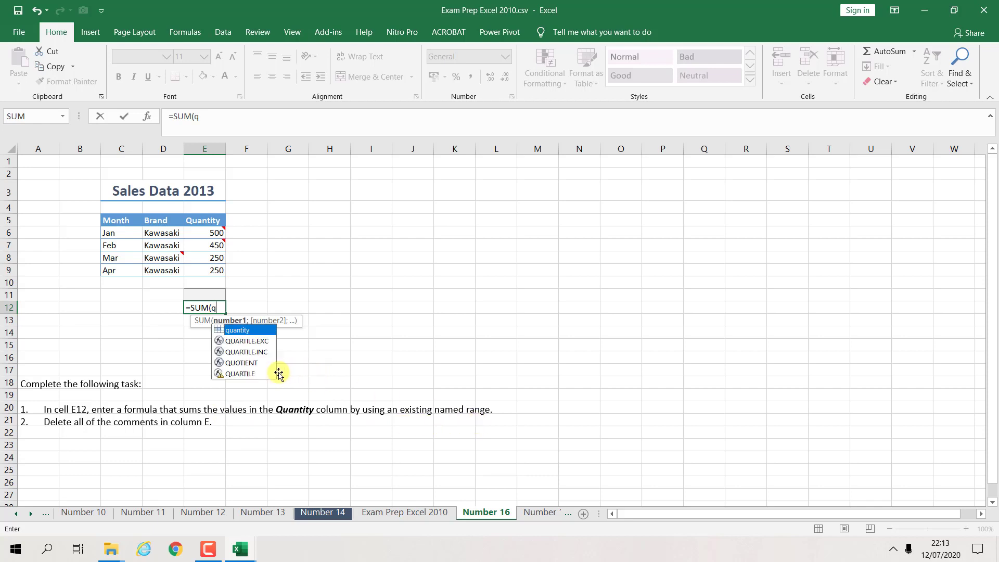
double_click(239, 331)
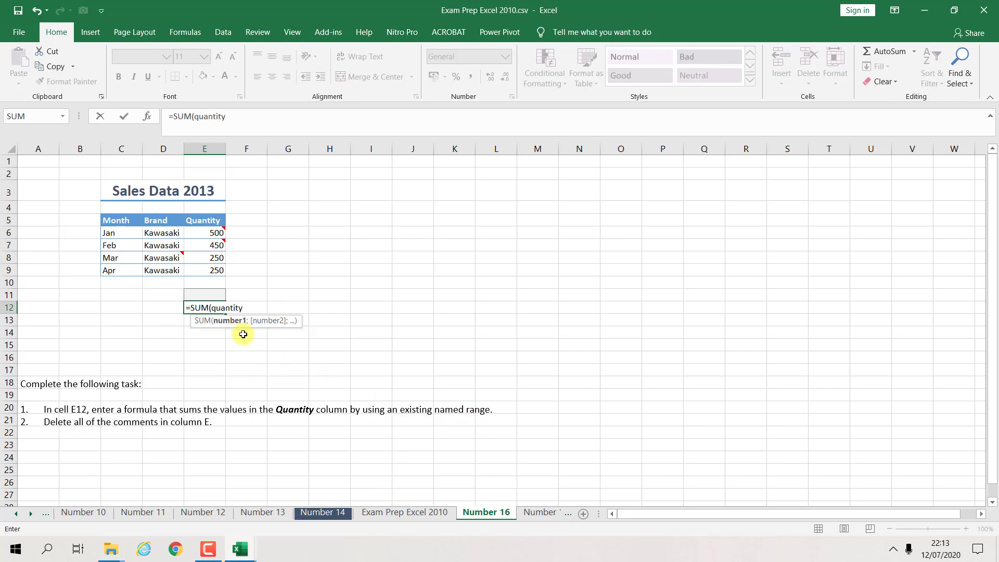
key("Return")
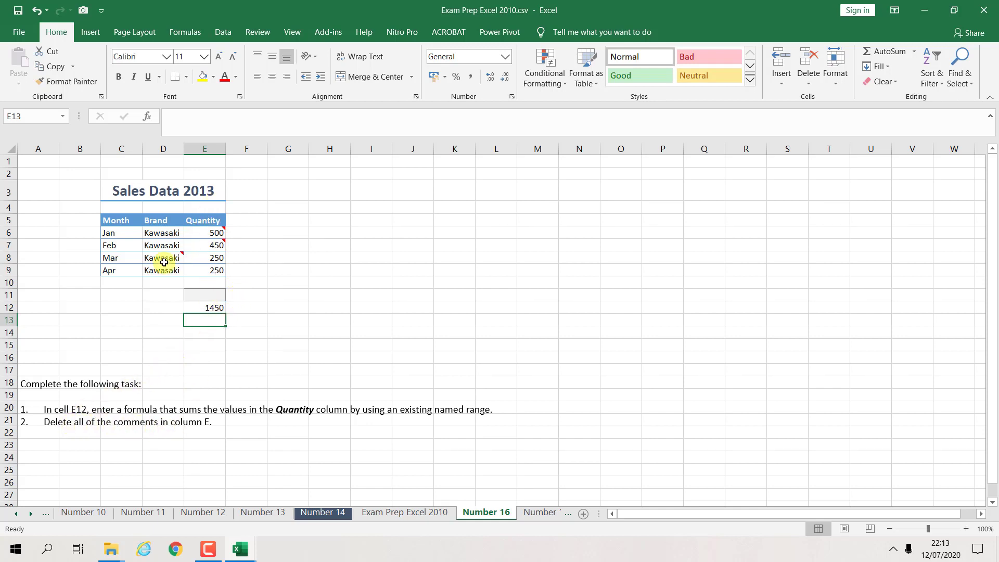
Check the comments in the Brand and Quantity columns, and delete all comments in cells E6:E9 only.
mouse_move(170, 260)
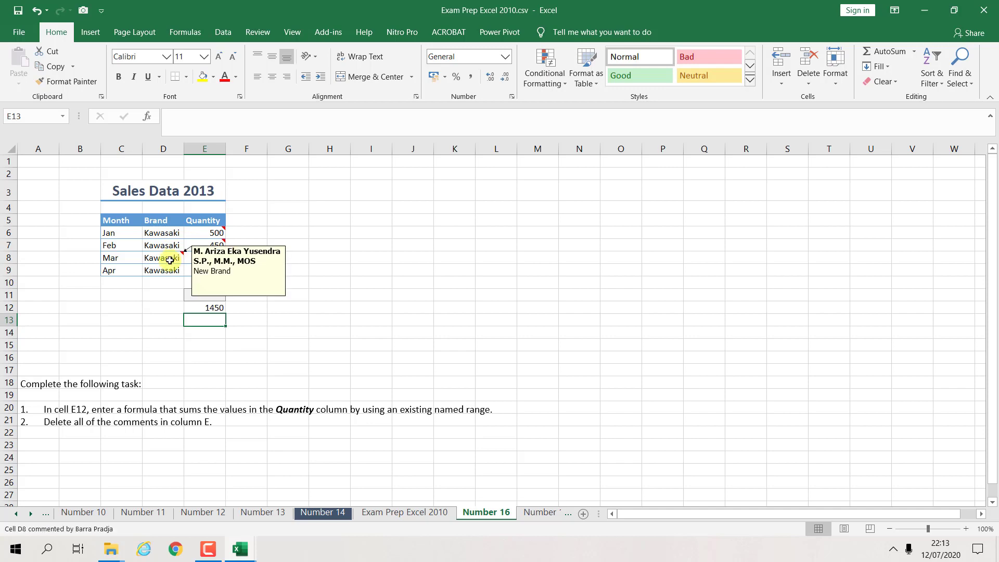
mouse_move(201, 241)
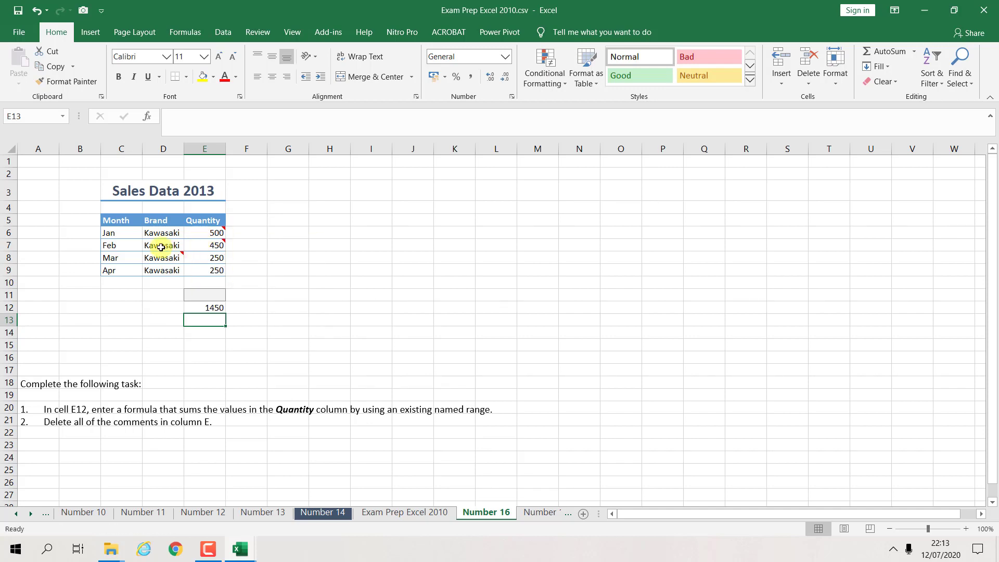
left_click_drag(159, 233, 228, 266)
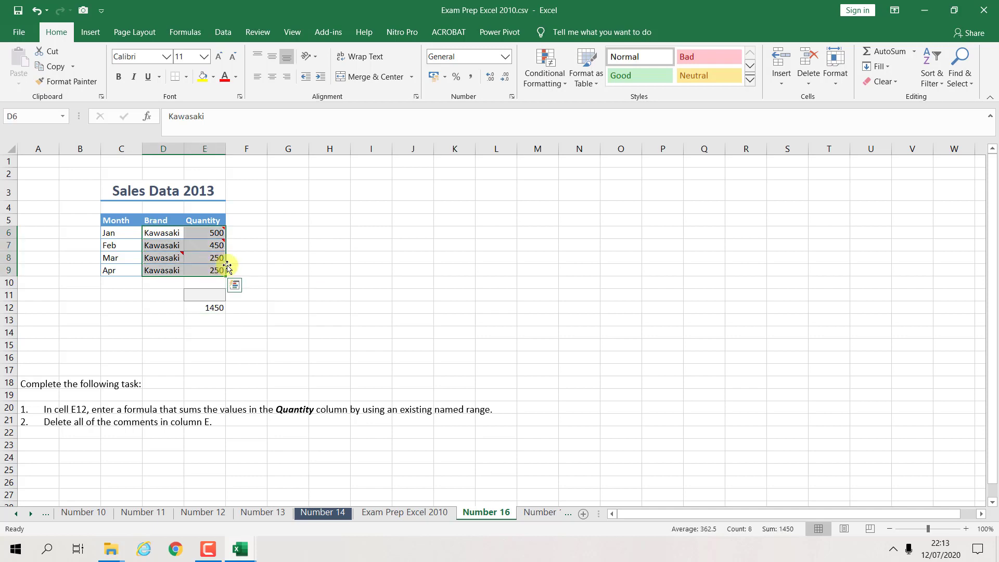
left_click(270, 254)
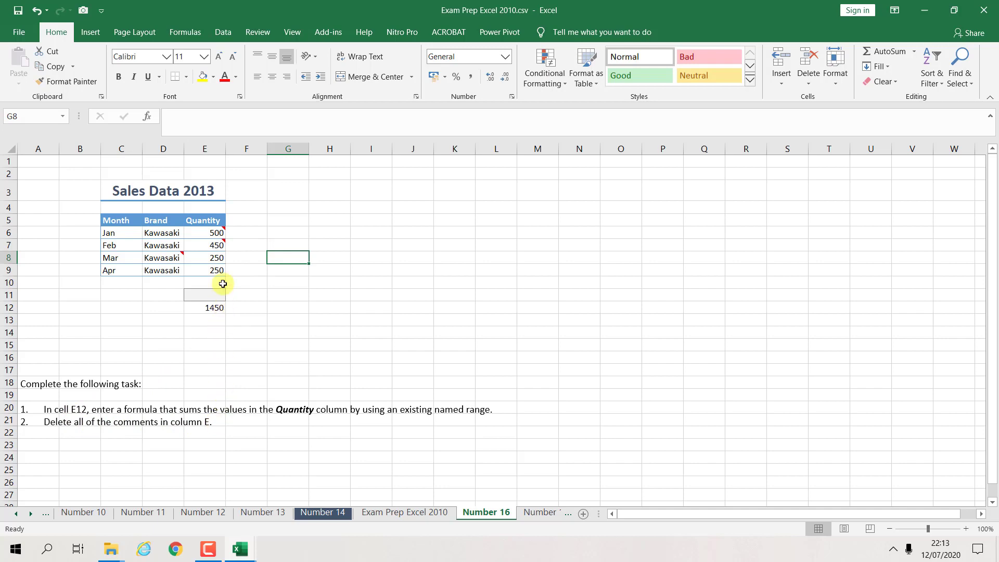
mouse_move(210, 235)
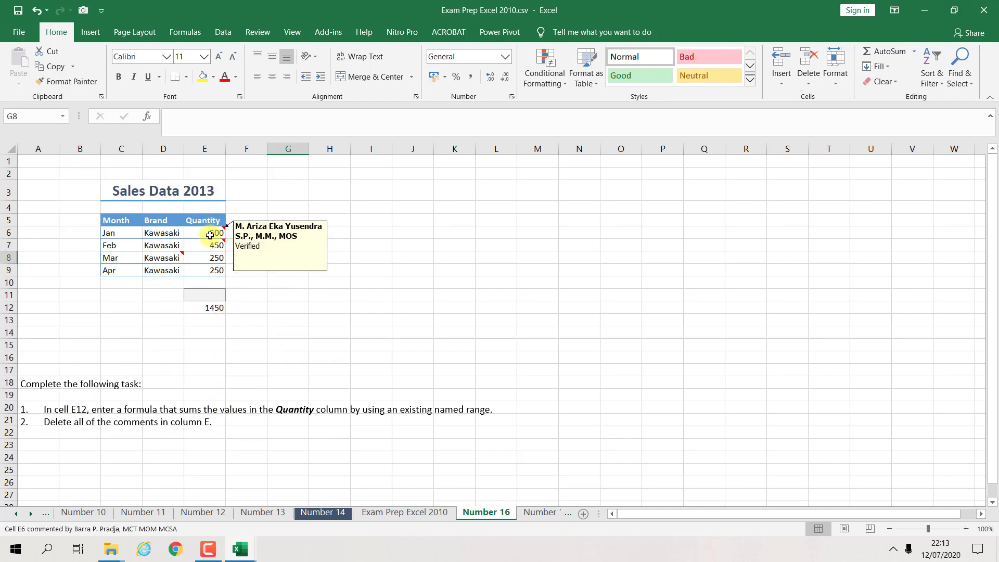
left_click_drag(210, 235, 206, 267)
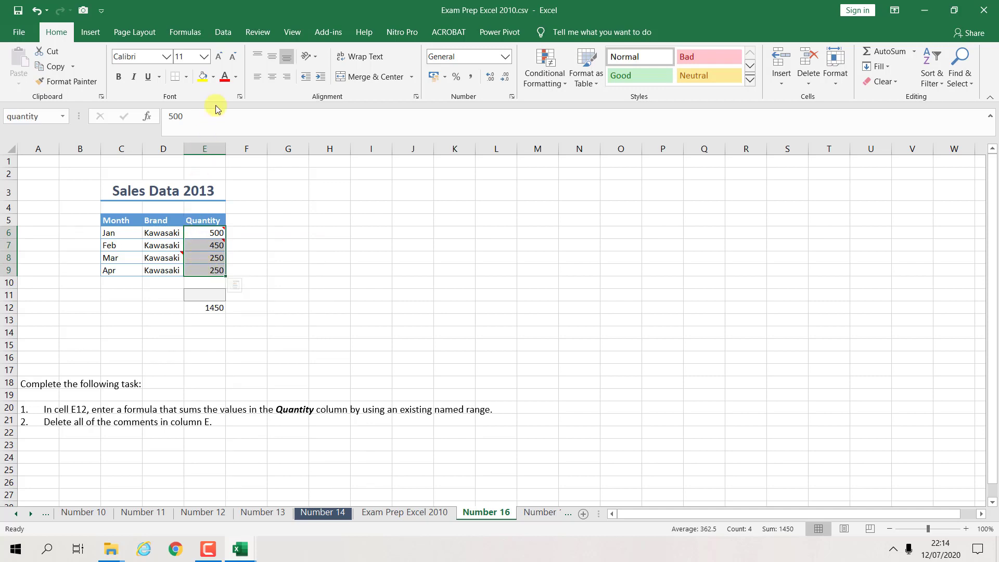
left_click(258, 39)
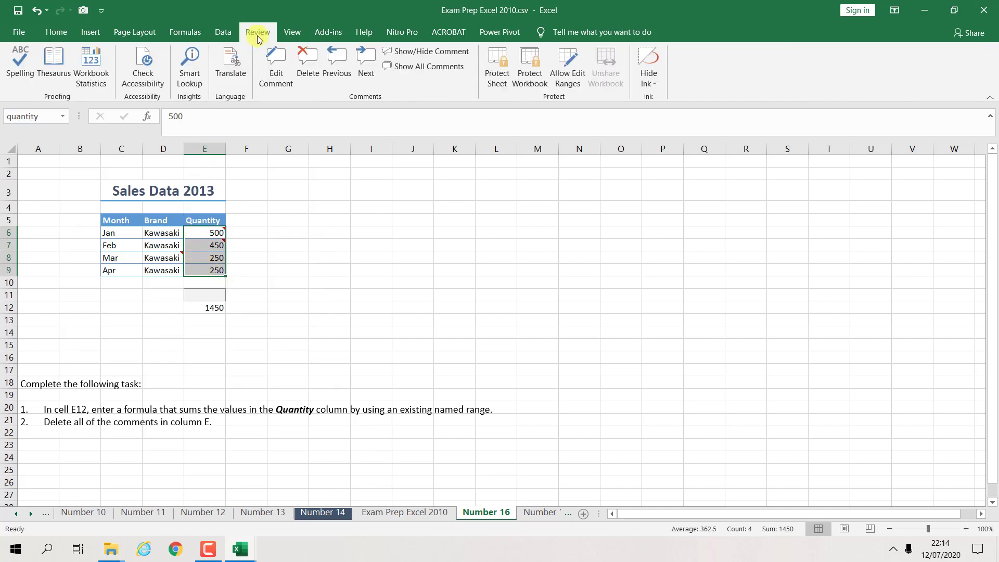
left_click(299, 59)
left_click(297, 232)
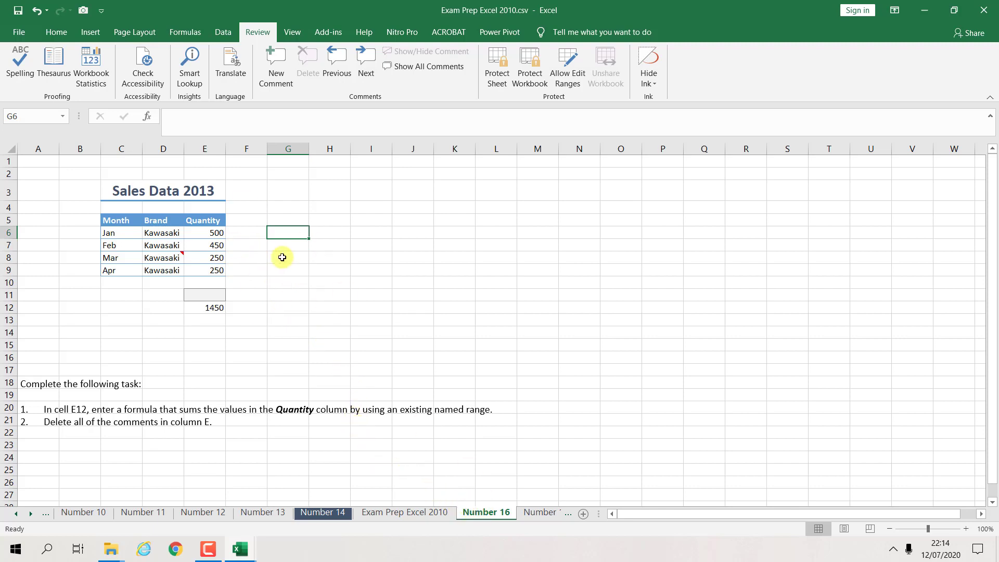
Move to the Number 17 worksheet and compare the formula in G4 with the other formulas in the Revenue Percentage column.
left_click(401, 520)
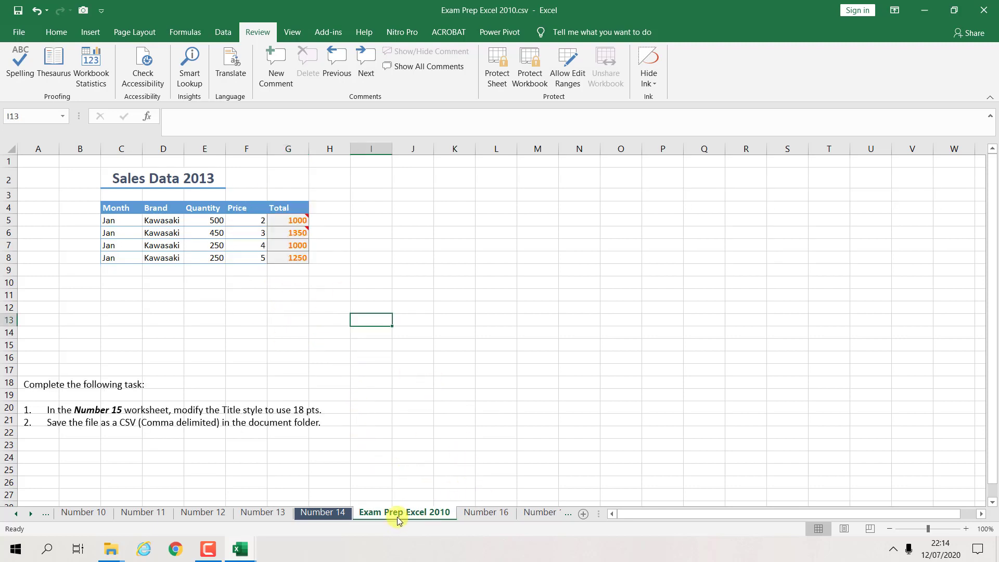
left_click(470, 512)
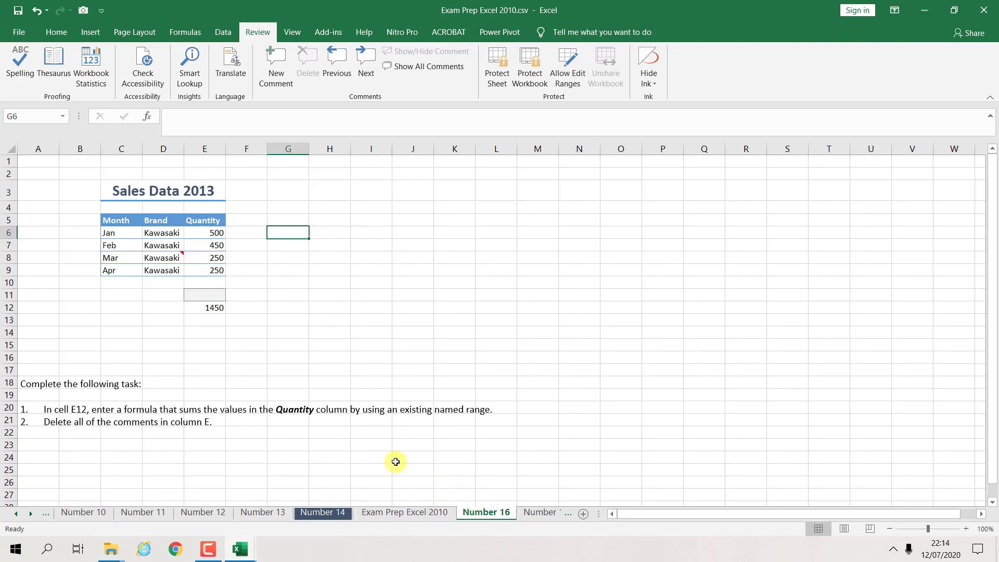
left_click(528, 511)
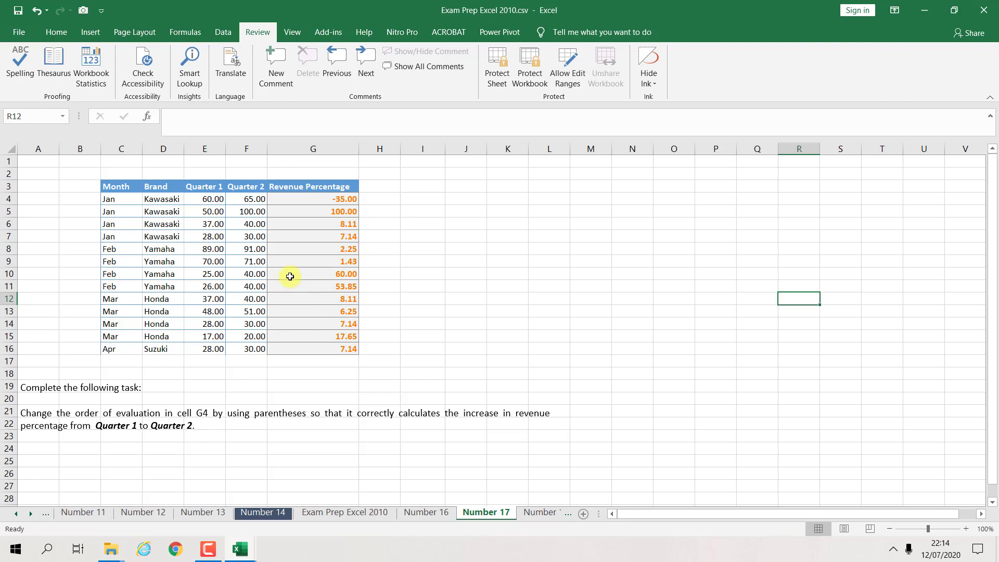
left_click(321, 203)
left_click(321, 221)
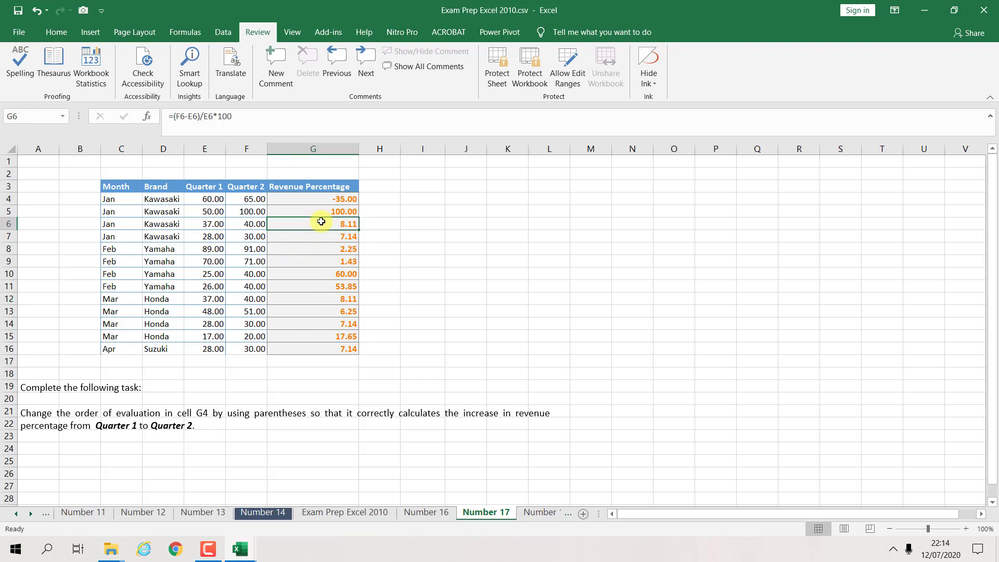
left_click(324, 204)
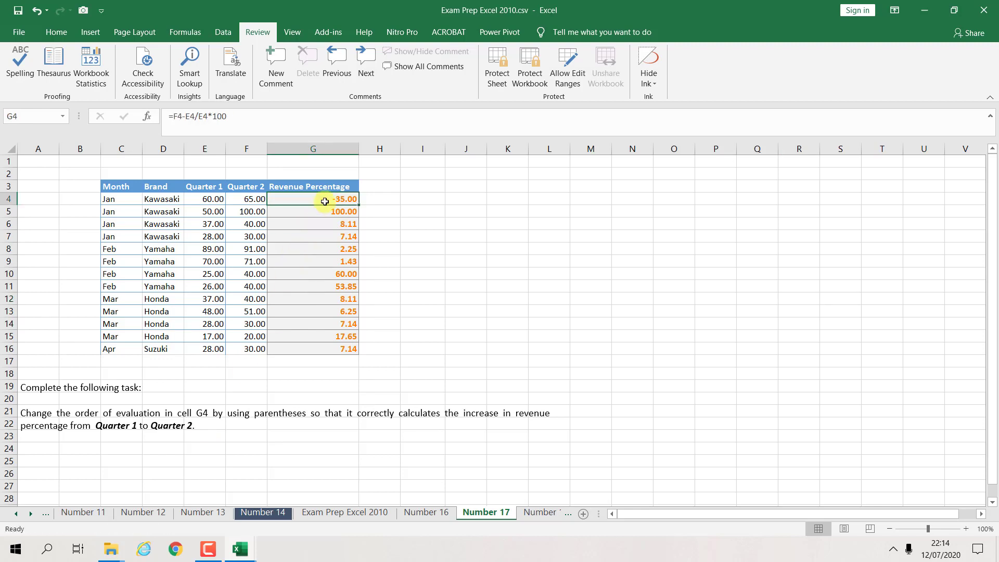
left_click(323, 212)
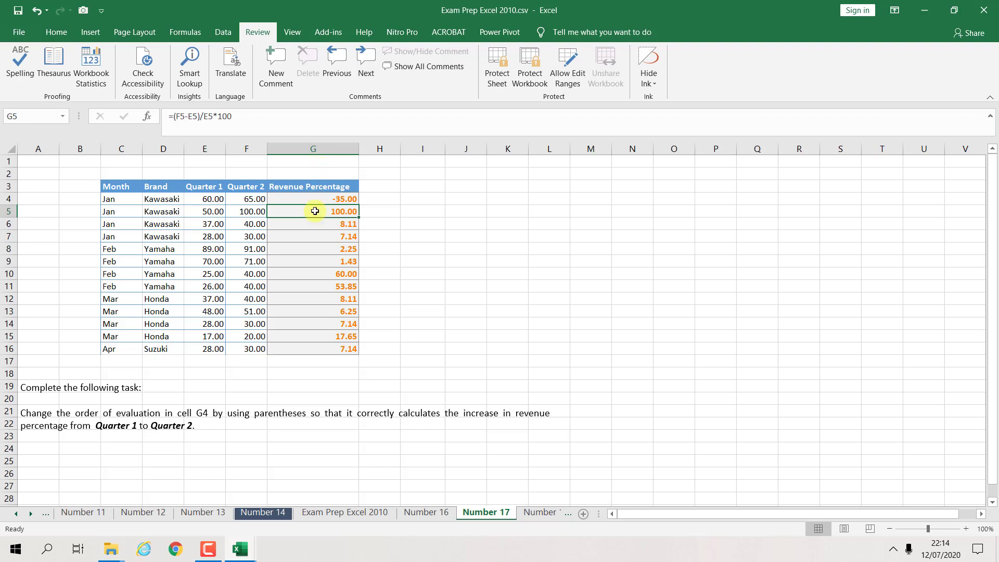
left_click(316, 200)
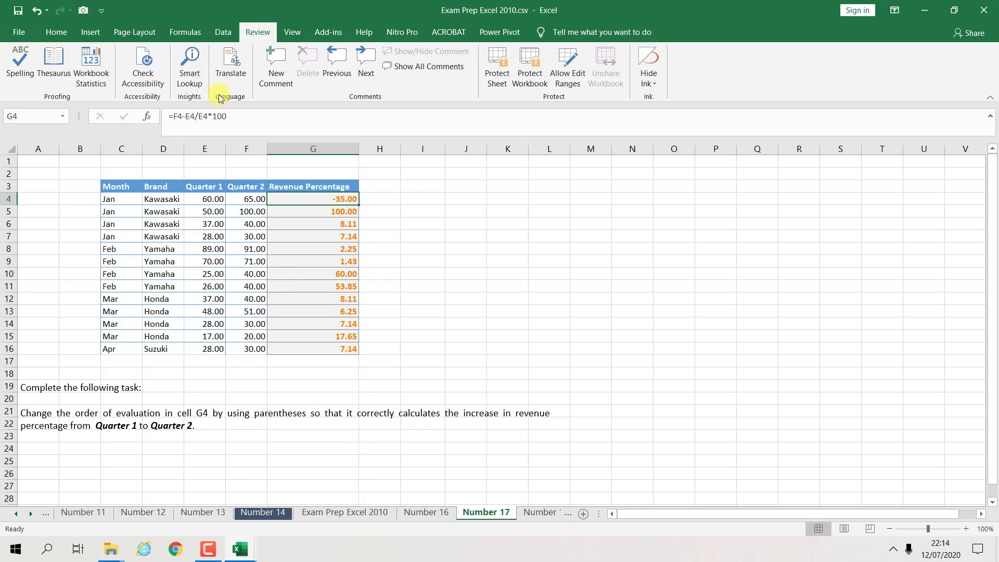
left_click_drag(336, 229, 337, 213)
left_click(340, 213)
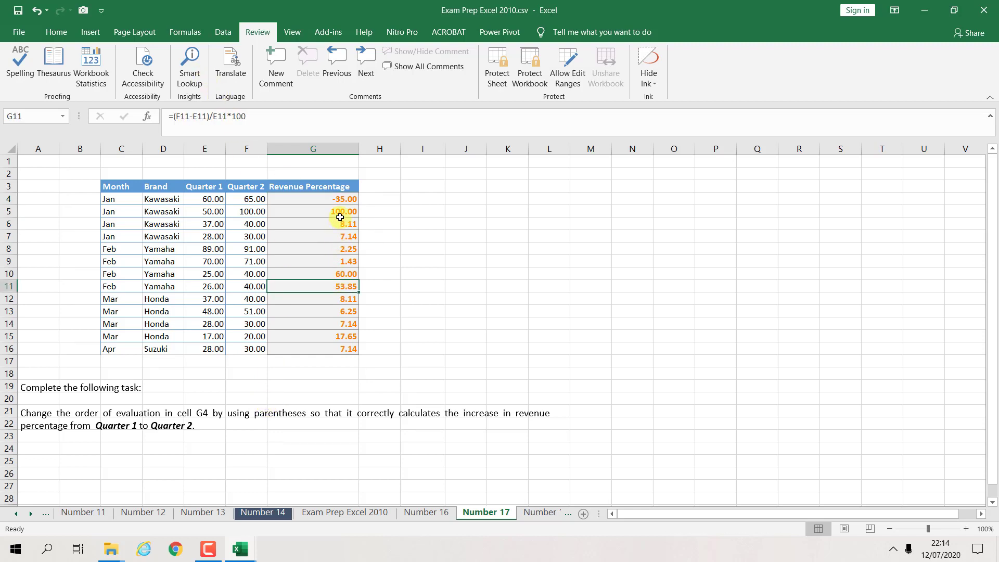
left_click(323, 198)
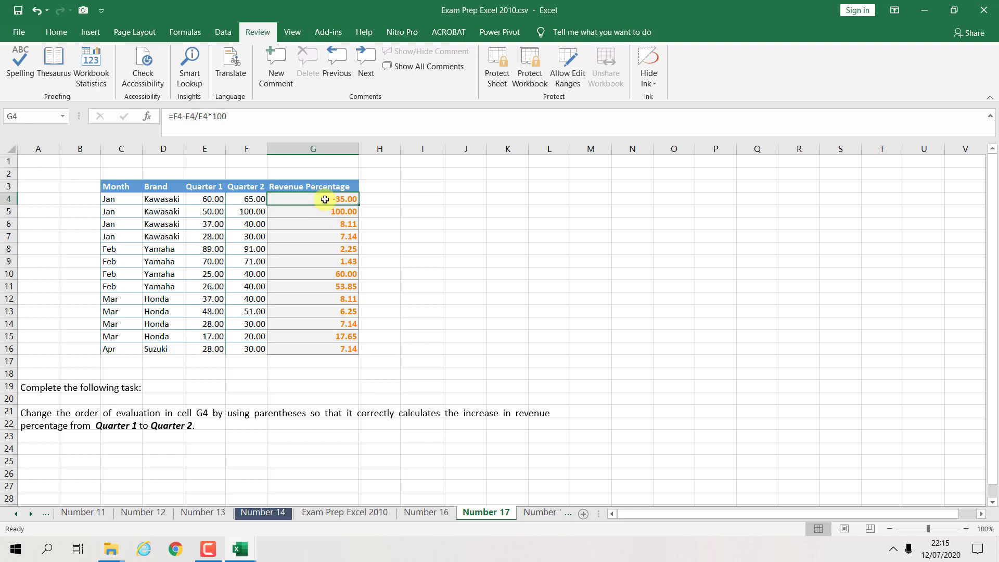
left_click(195, 116)
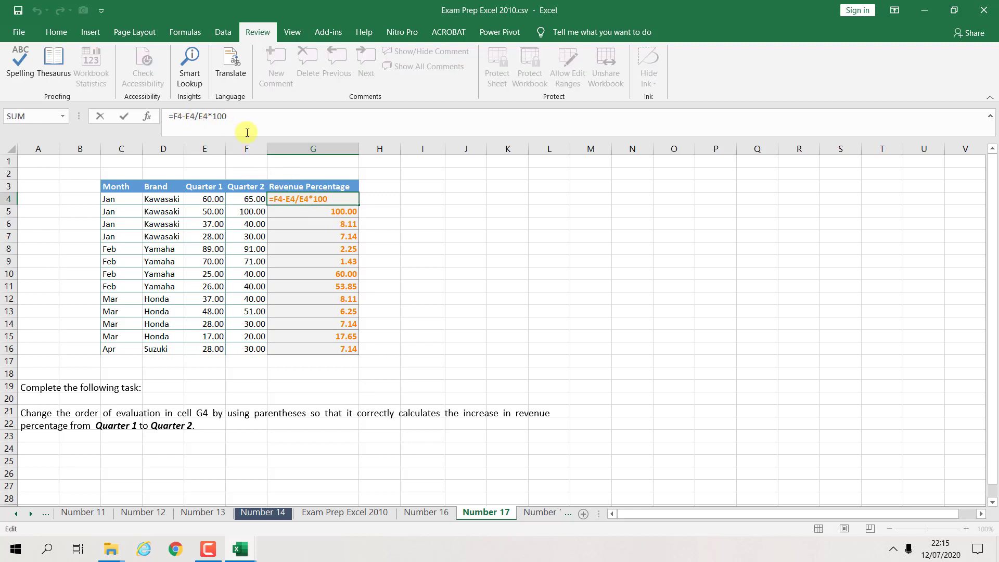
left_click(297, 234)
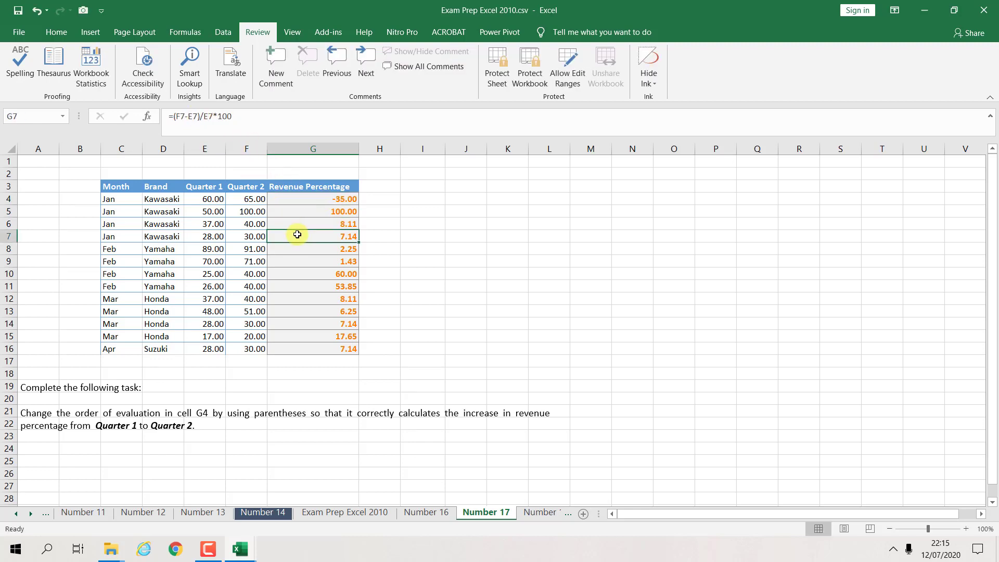
Add parentheses to the G4 formula so it reads =(F4-E4)/E4*100, and fill the G5 formula up into G4.
left_click(318, 202)
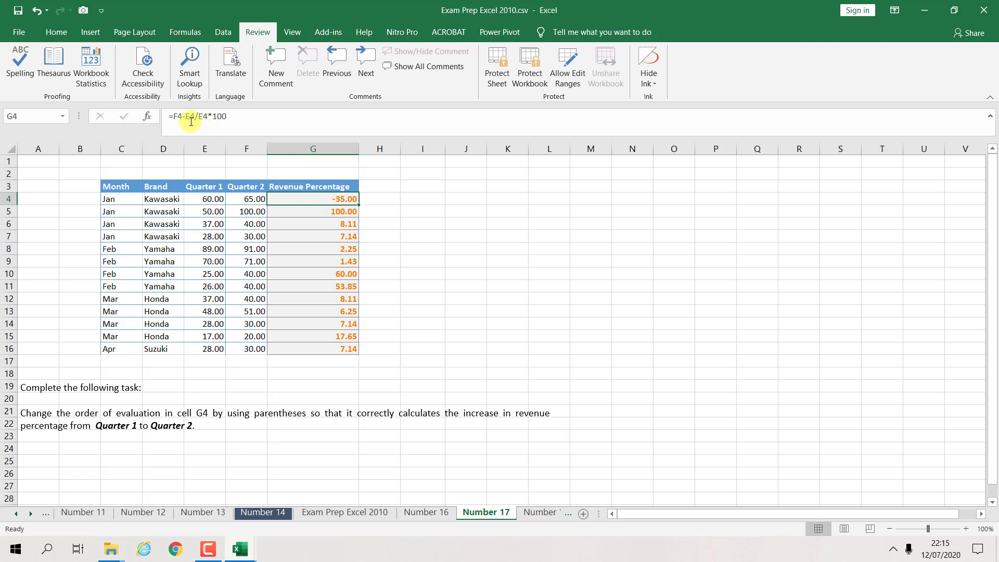
left_click(175, 117)
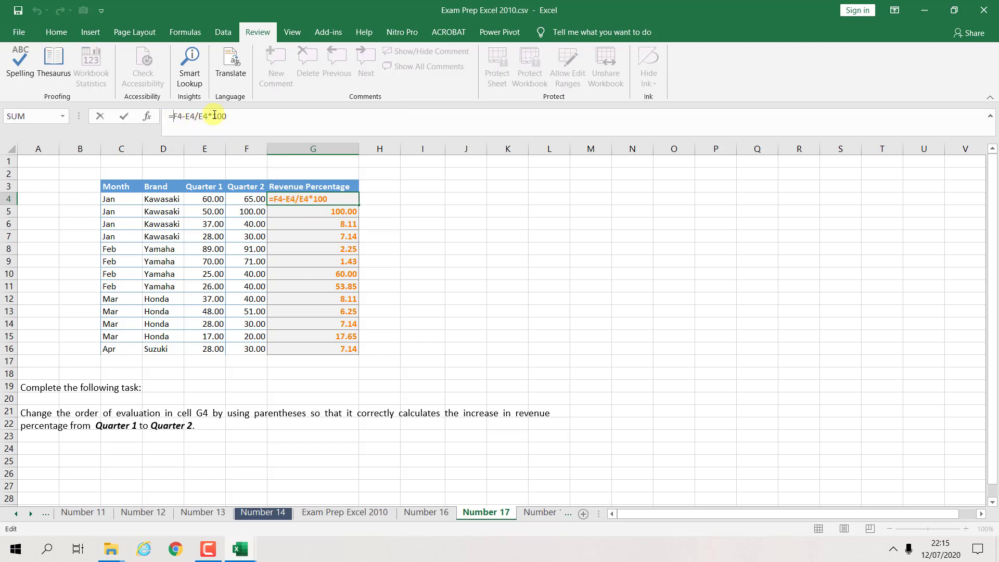
type("(")
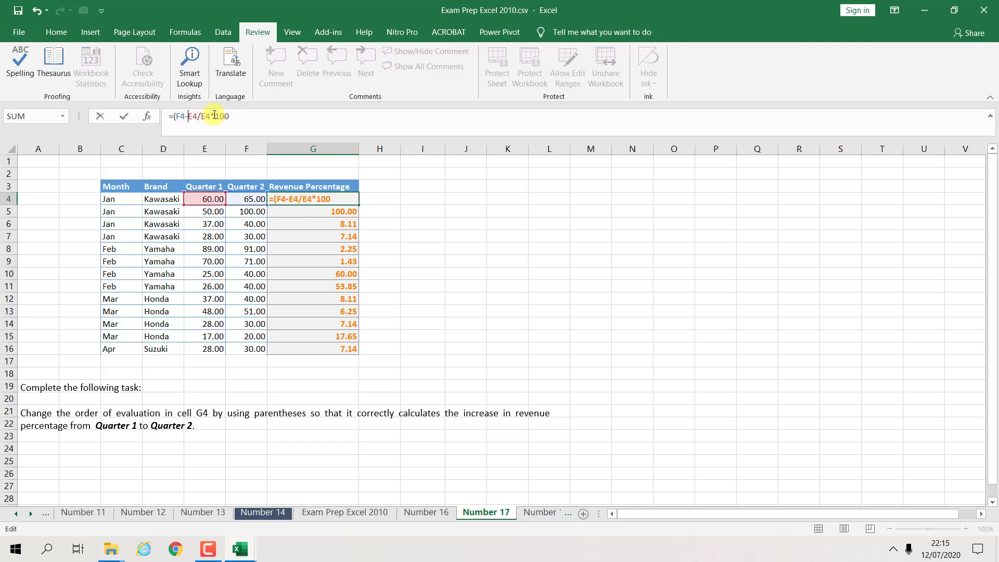
type(")")
key("Return")
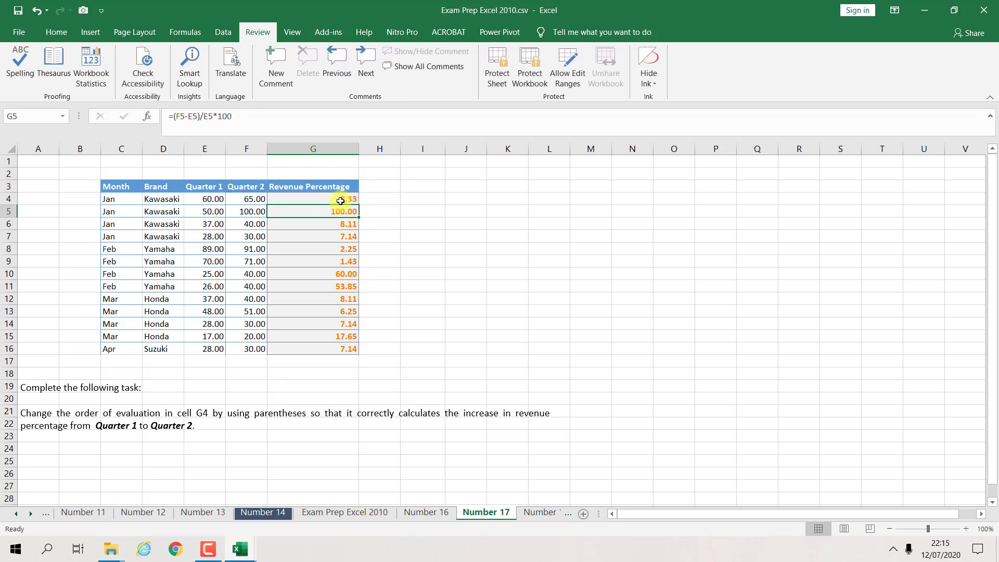
left_click_drag(358, 217, 361, 196)
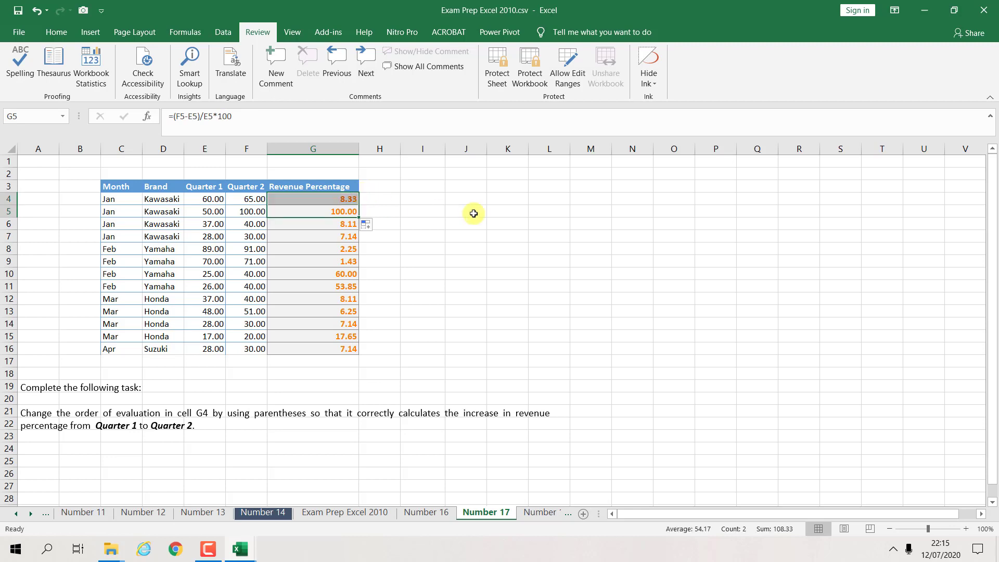
left_click(473, 214)
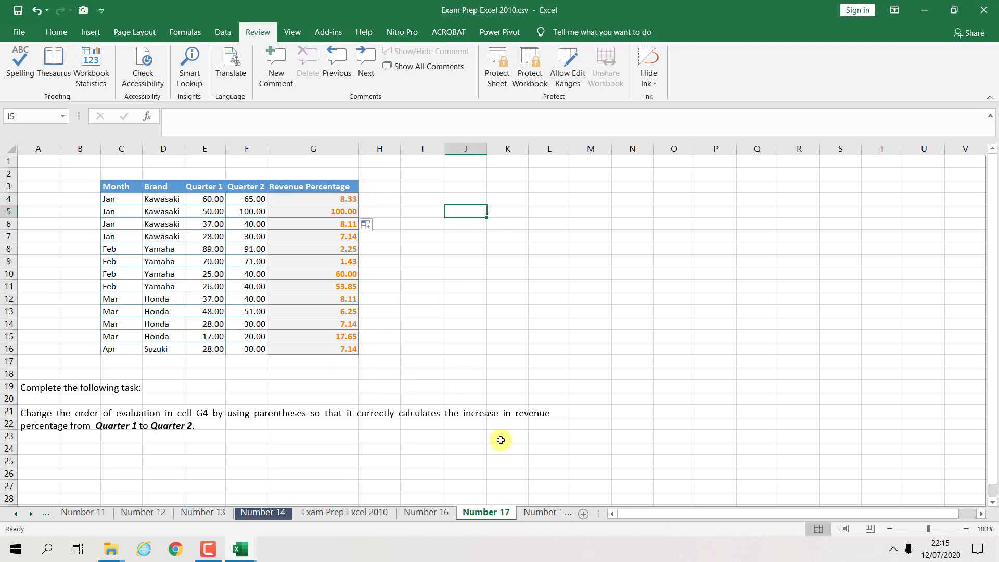
Switch to the Number 18 worksheet.
left_click(534, 511)
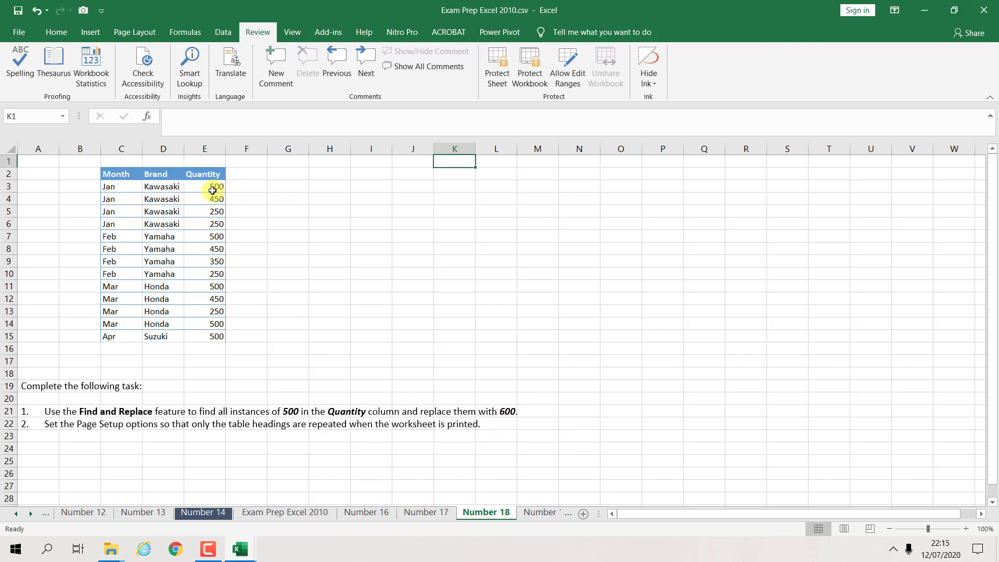
Replace all instances of 500 with 600 in the Quantity column cells E3:E15 using Find and Replace.
left_click_drag(212, 190, 214, 333)
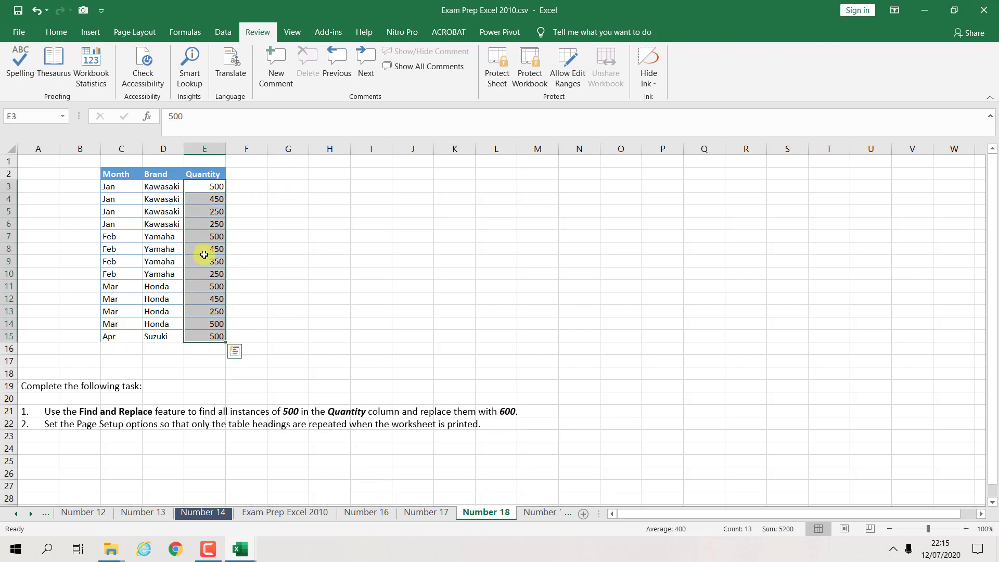
left_click(59, 34)
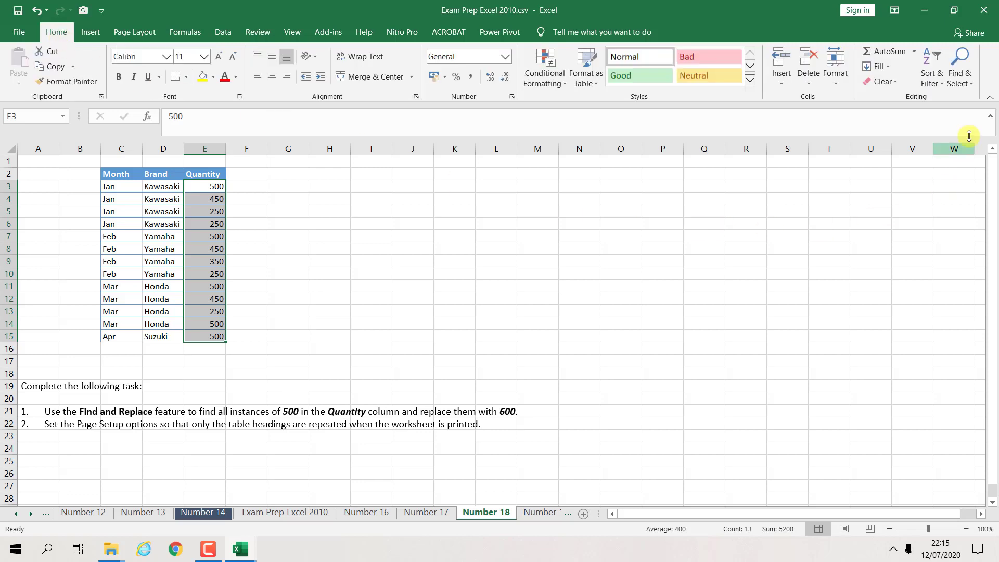
left_click(963, 85)
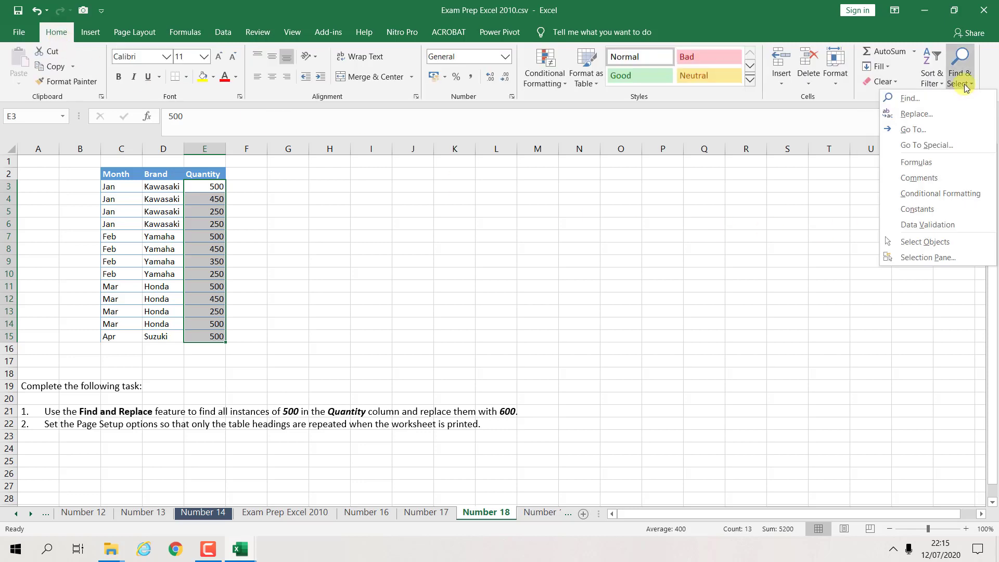
left_click(909, 114)
left_click_drag(666, 202, 699, 201)
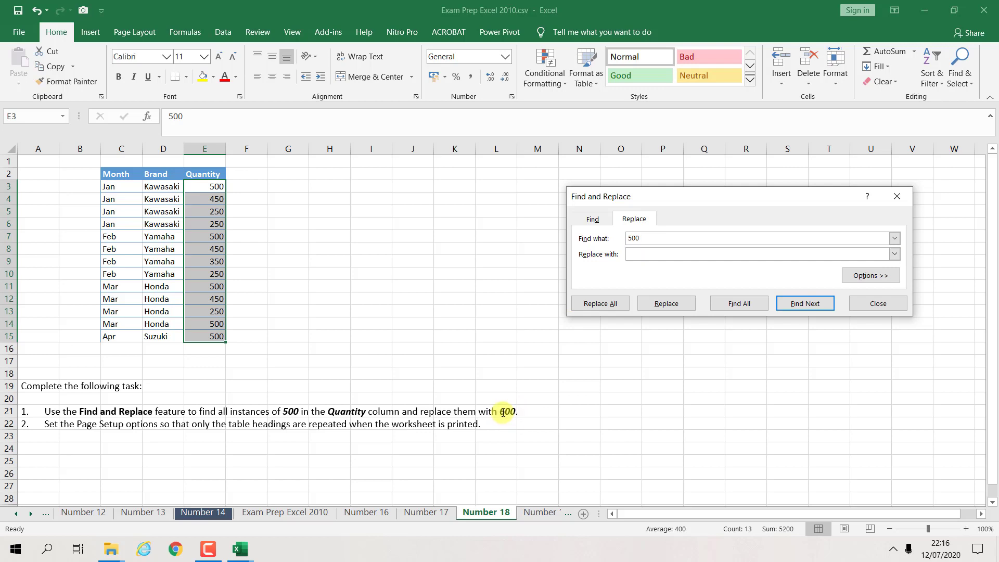
left_click(643, 256)
left_click(603, 309)
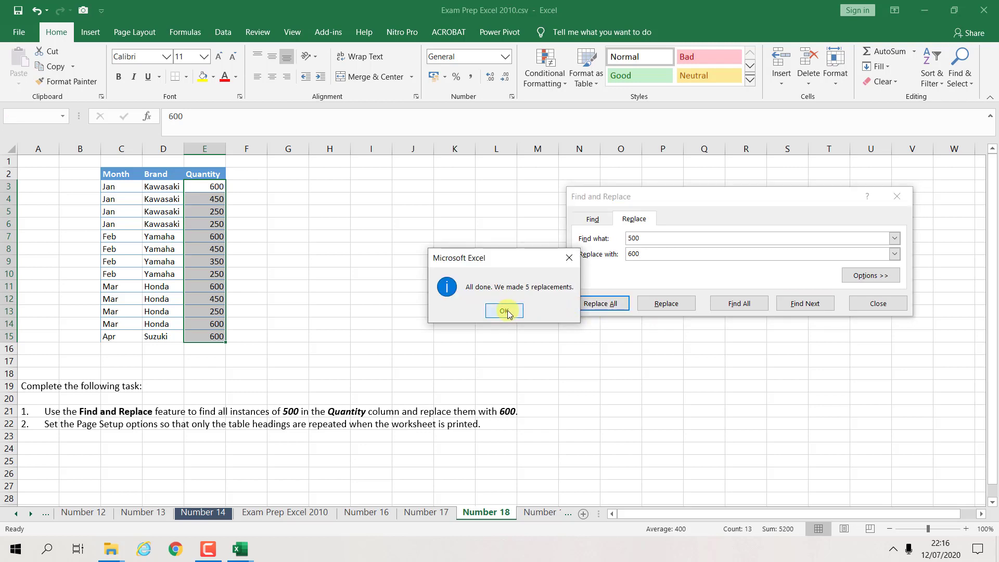
left_click(504, 311)
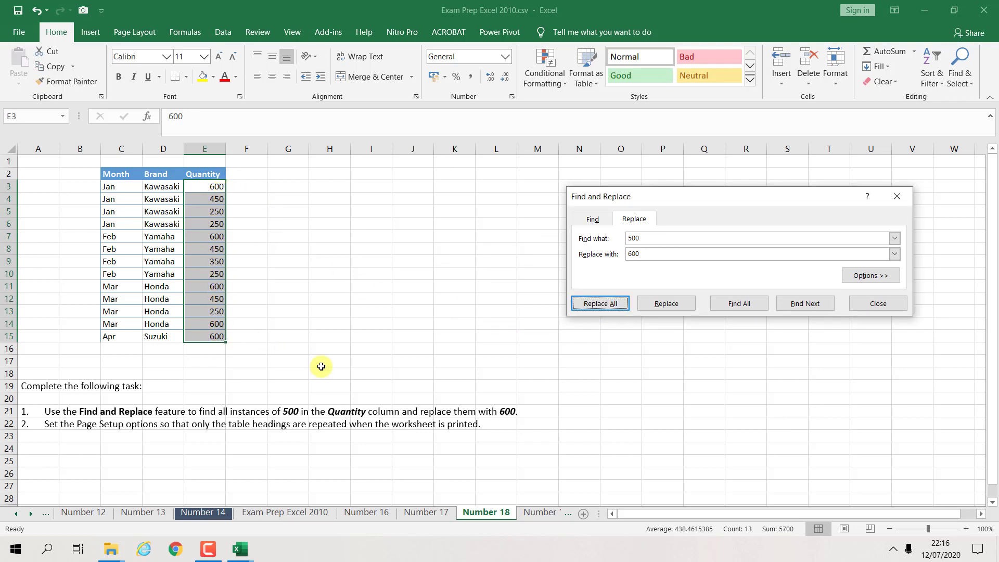
left_click(885, 304)
left_click(495, 337)
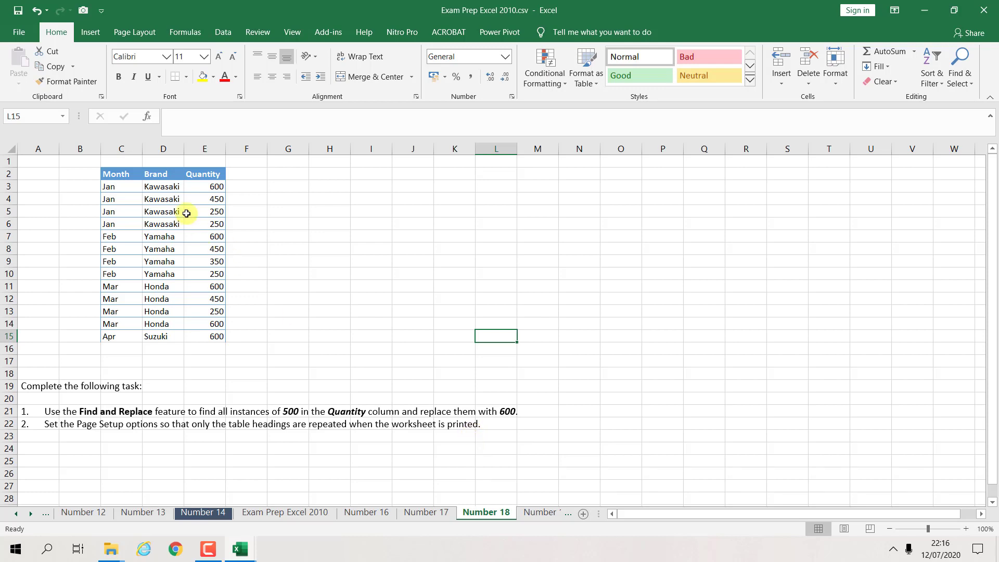
Set the table heading row 2 ($2:$2) as the rows to repeat at top when the worksheet is printed.
left_click(122, 174)
left_click(172, 174)
left_click(194, 177)
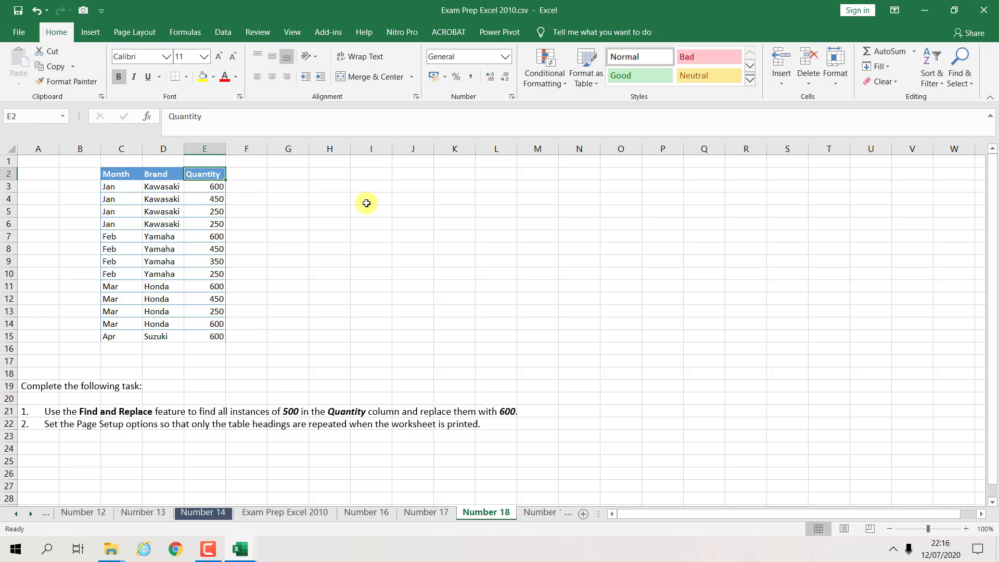
left_click(6, 174)
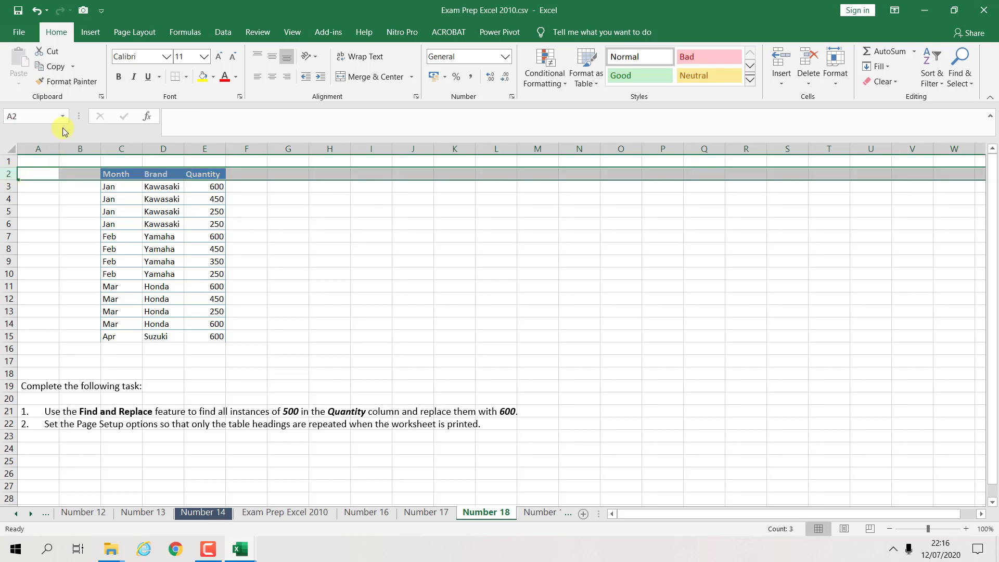
left_click(125, 37)
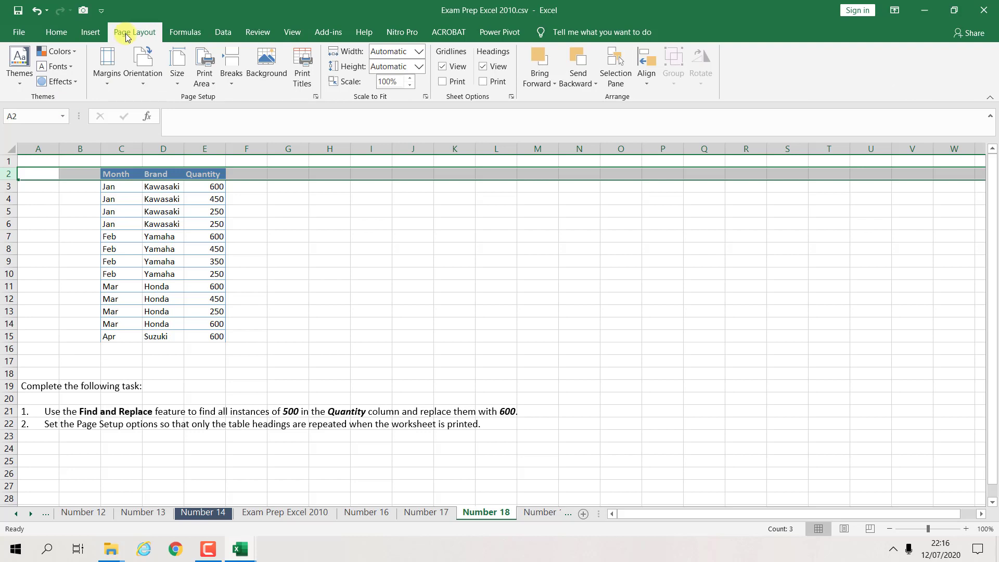
left_click(316, 98)
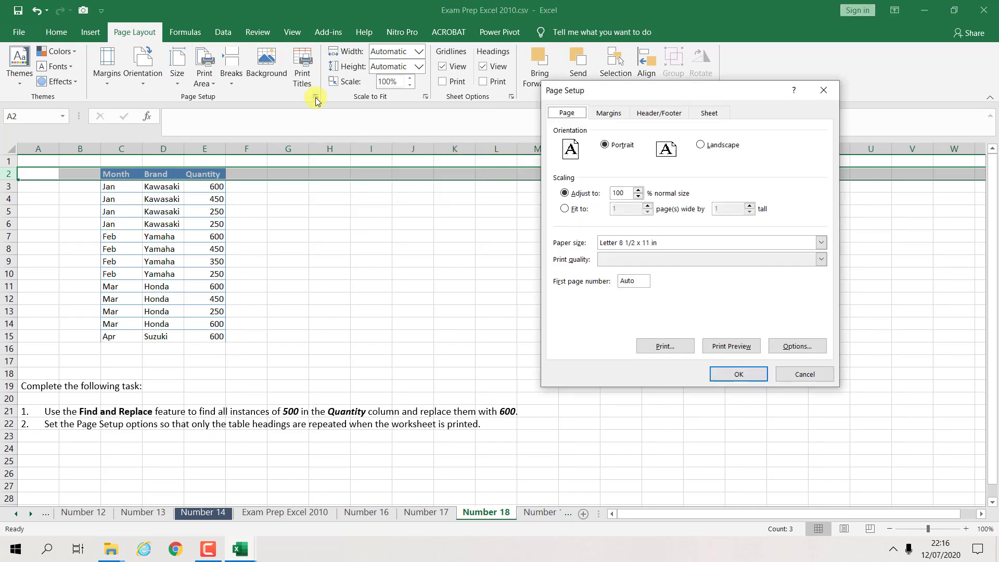
left_click(716, 117)
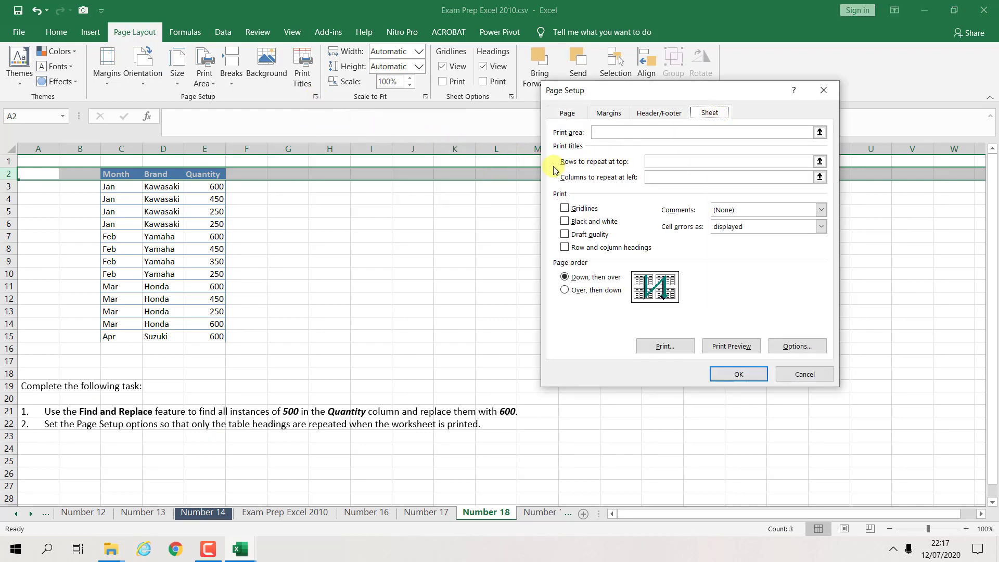
left_click(819, 162)
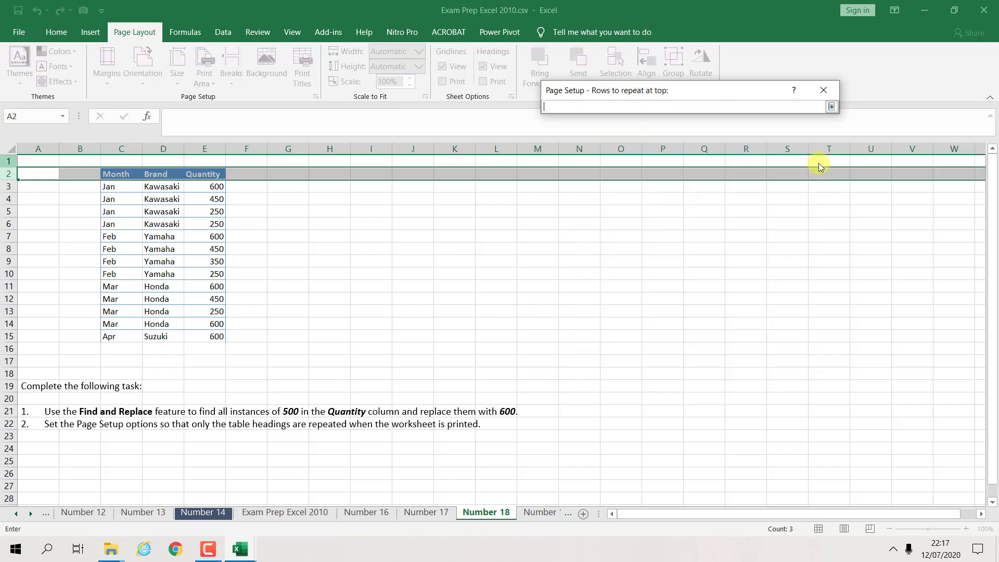
left_click(9, 174)
left_click(831, 107)
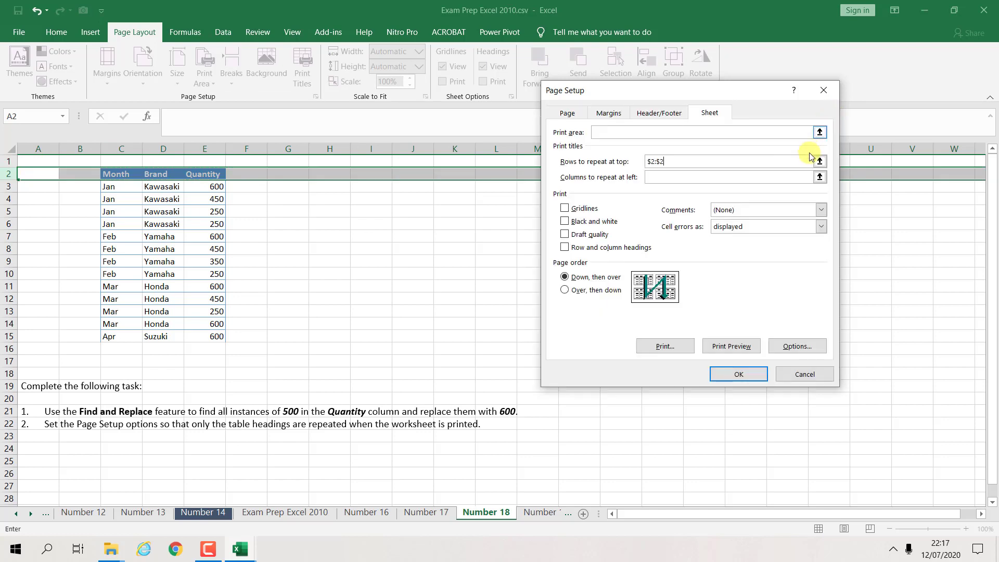
left_click(738, 374)
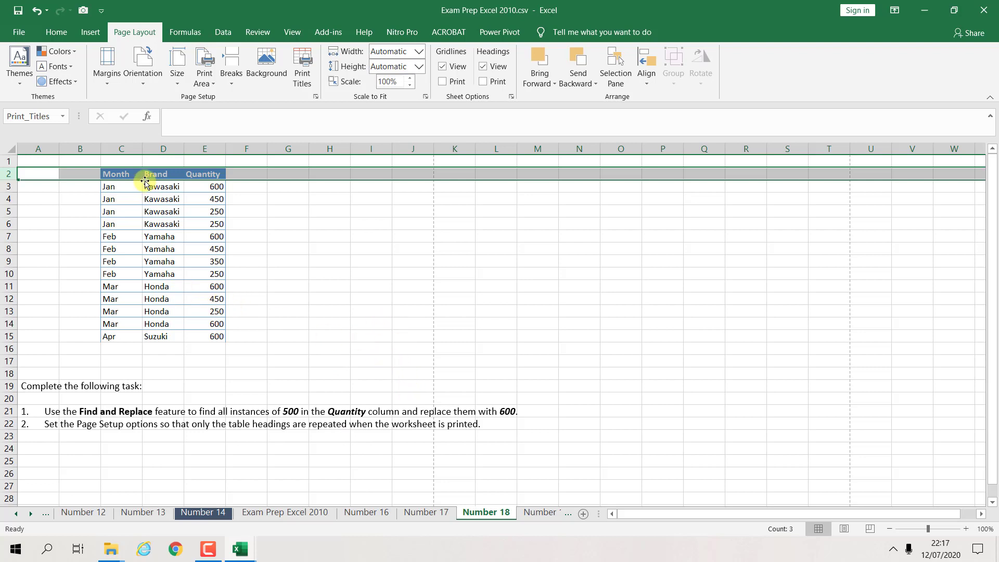
Check the repeated table headings in the print preview and return to the worksheet.
left_click(316, 97)
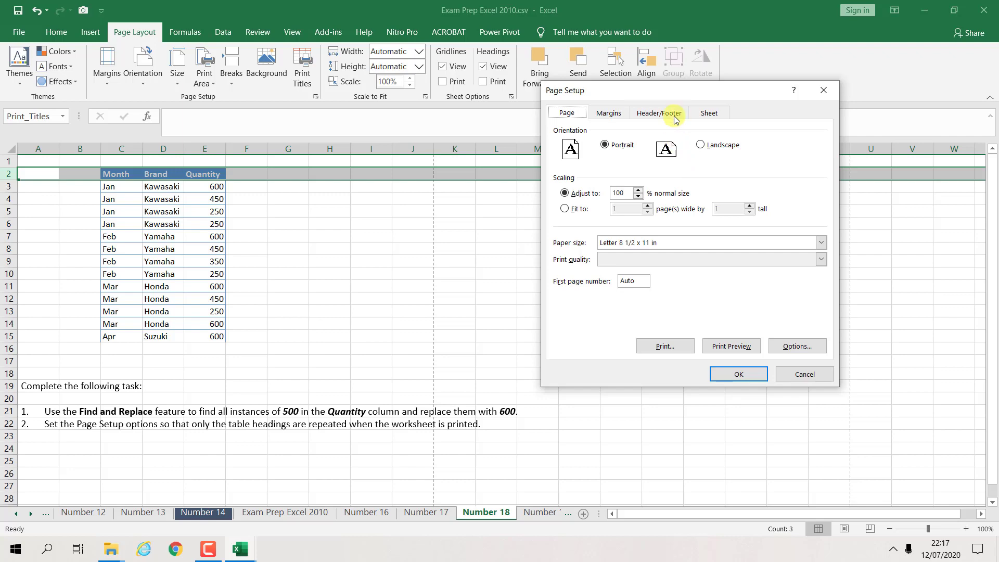
left_click(709, 112)
left_click(731, 346)
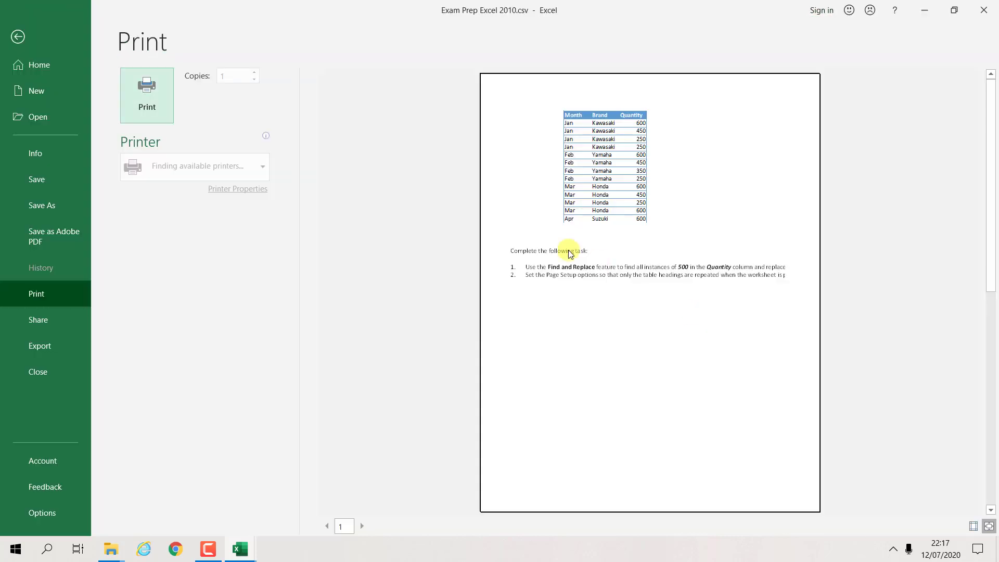
scroll(536, 213, "down", 1)
scroll(535, 212, "up", 1)
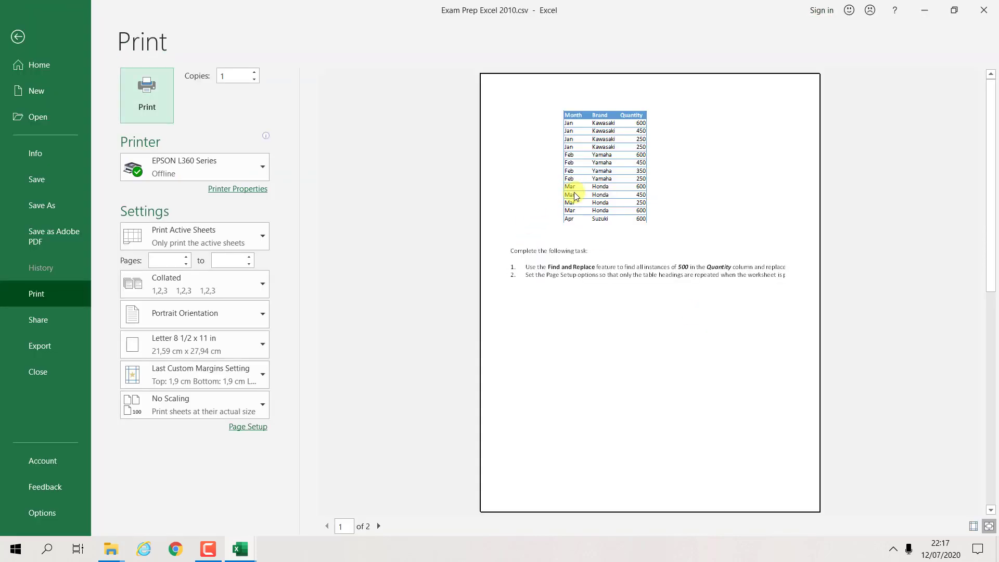
left_click(22, 37)
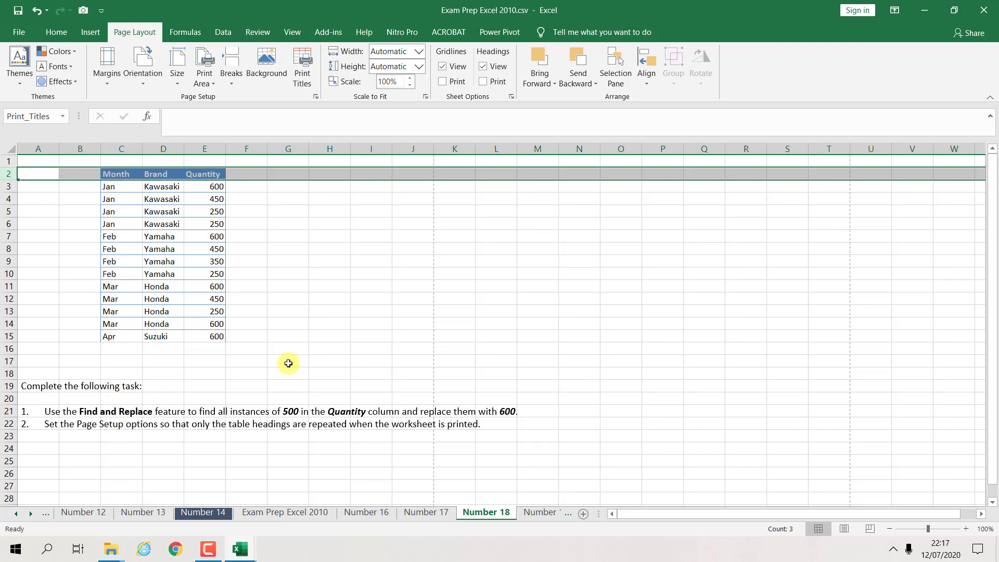
On the Number 19 worksheet, remove the black background of the picture, extending the kept area vertically to include the whole Excel logo.
left_click(541, 512)
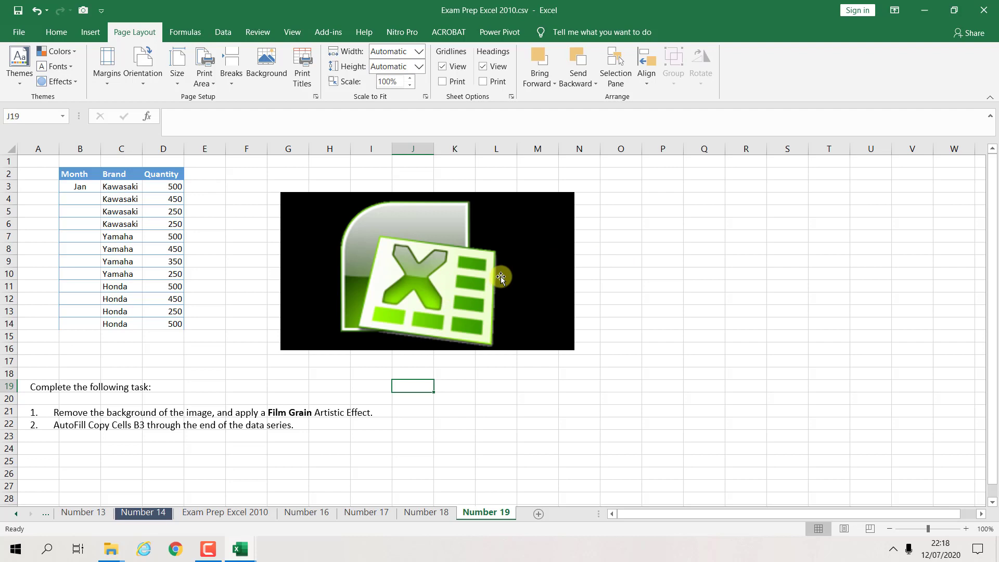
left_click(506, 249)
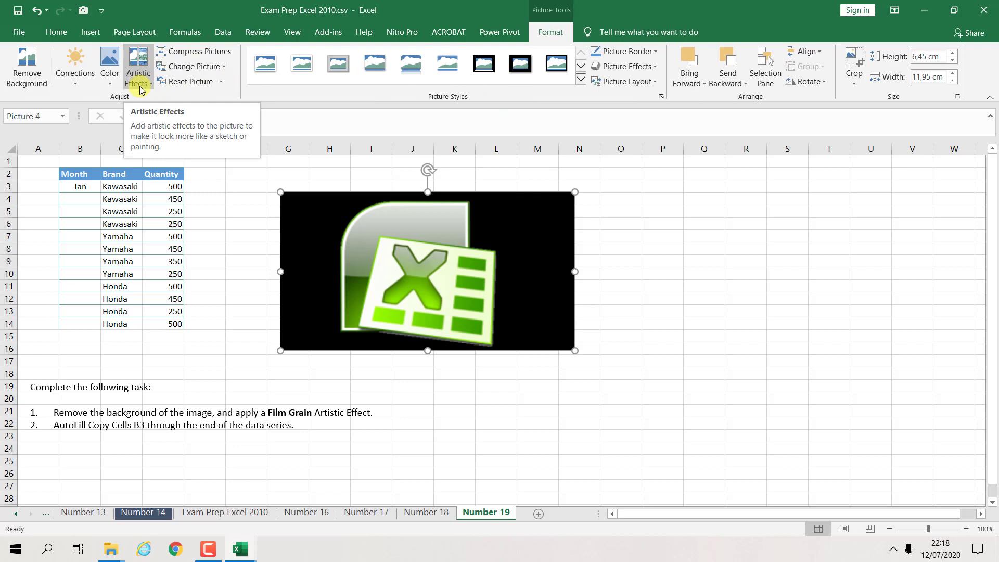
left_click(29, 70)
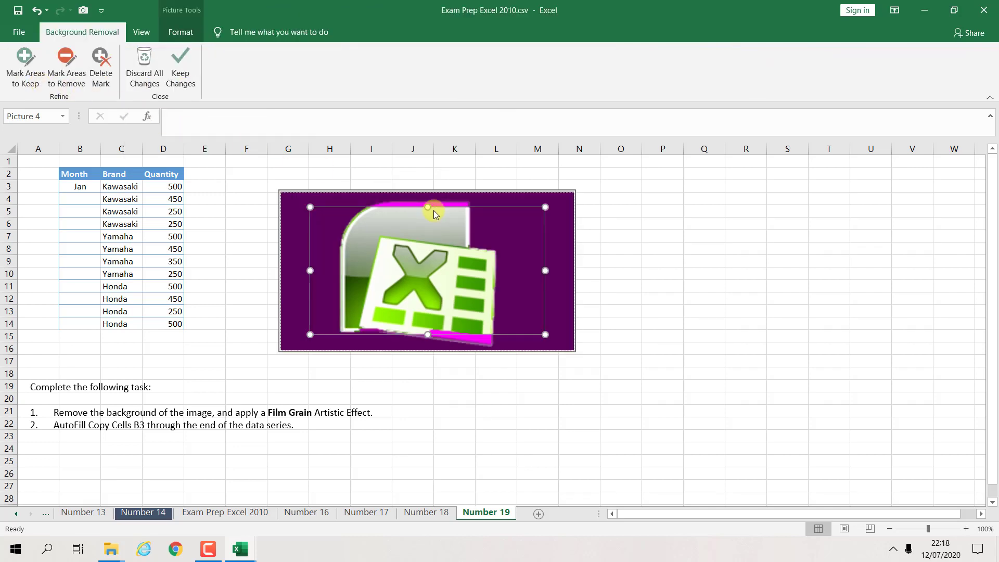
left_click_drag(428, 207, 428, 196)
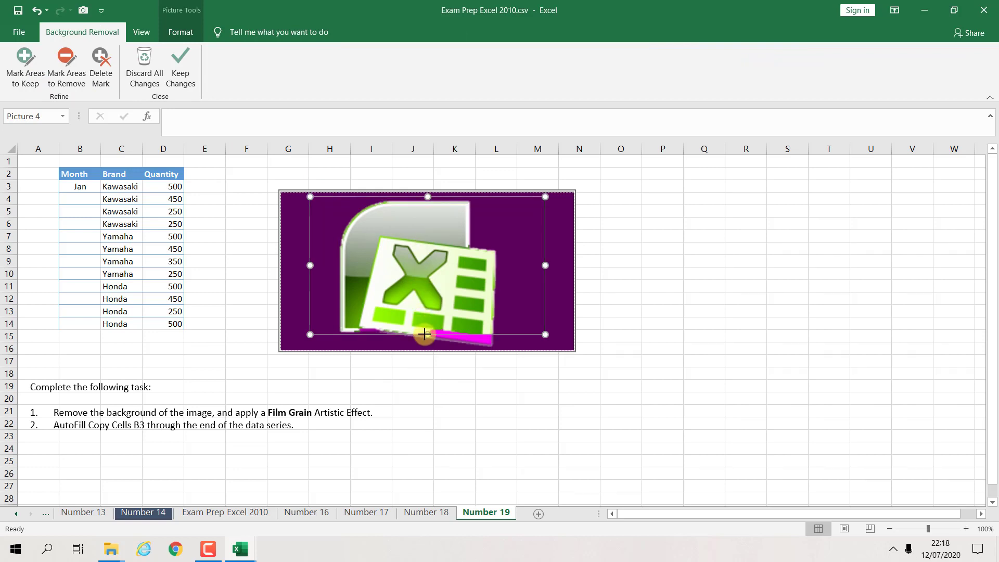
left_click_drag(427, 334, 429, 350)
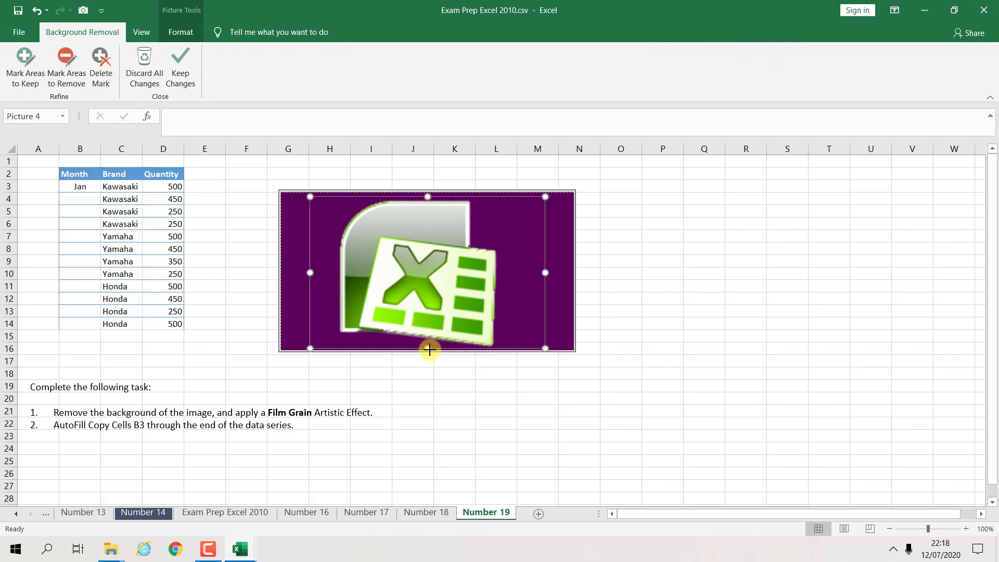
left_click(181, 70)
left_click(620, 237)
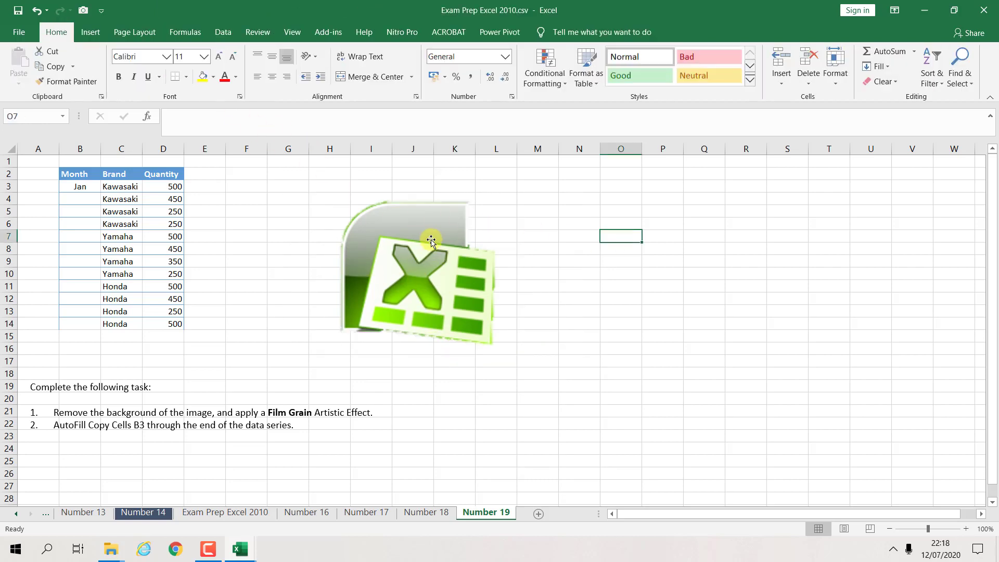
Apply the Film Grain artistic effect to the Excel logo picture.
left_click(414, 265)
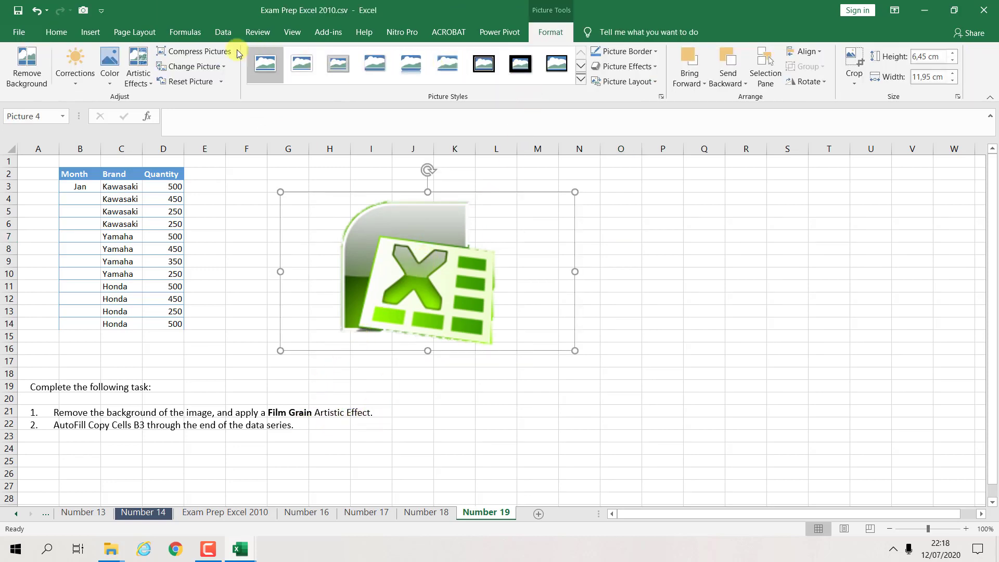
left_click(142, 76)
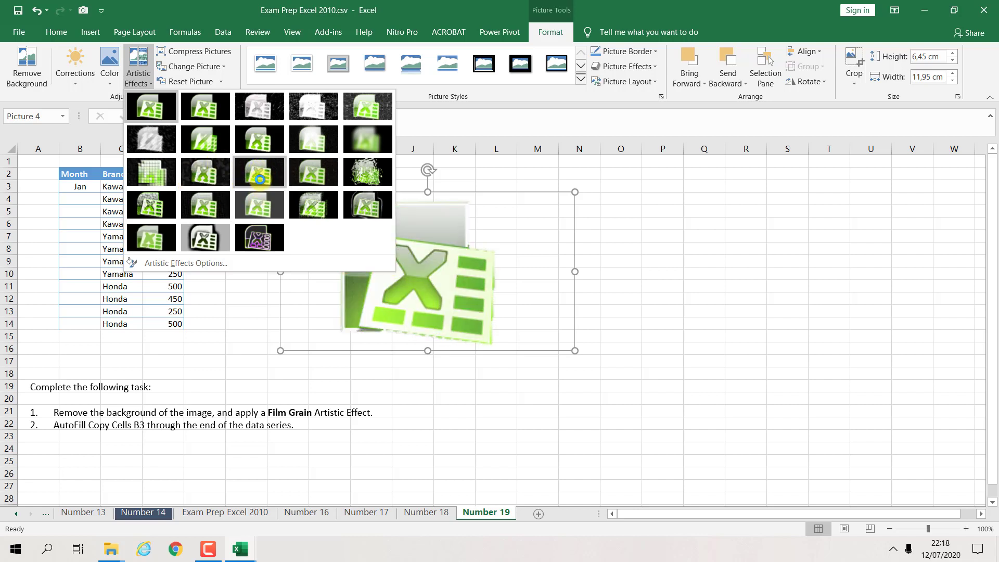
left_click(261, 175)
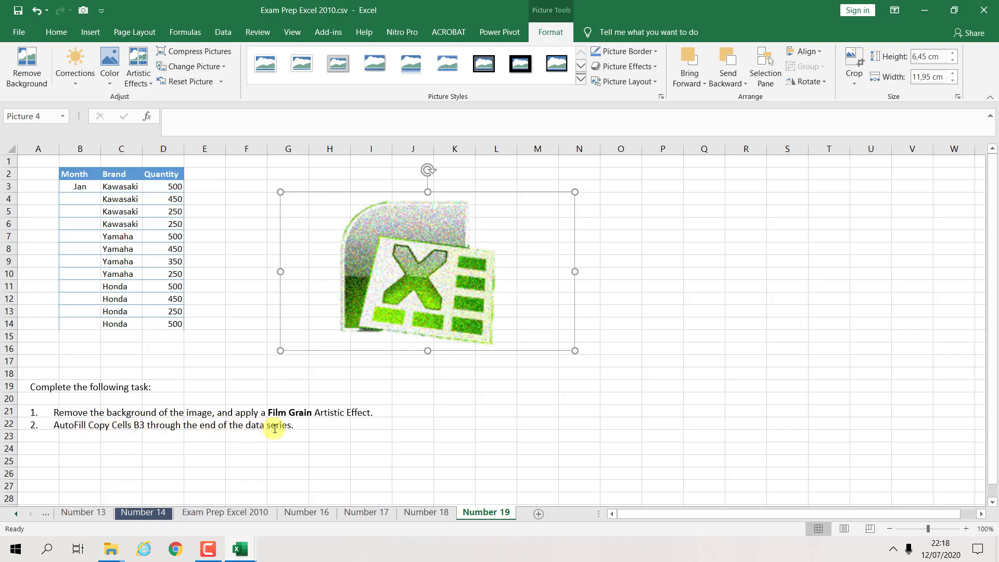
AutoFill the Month column from cell B3 down to B14, the end of the data series.
left_click(87, 186)
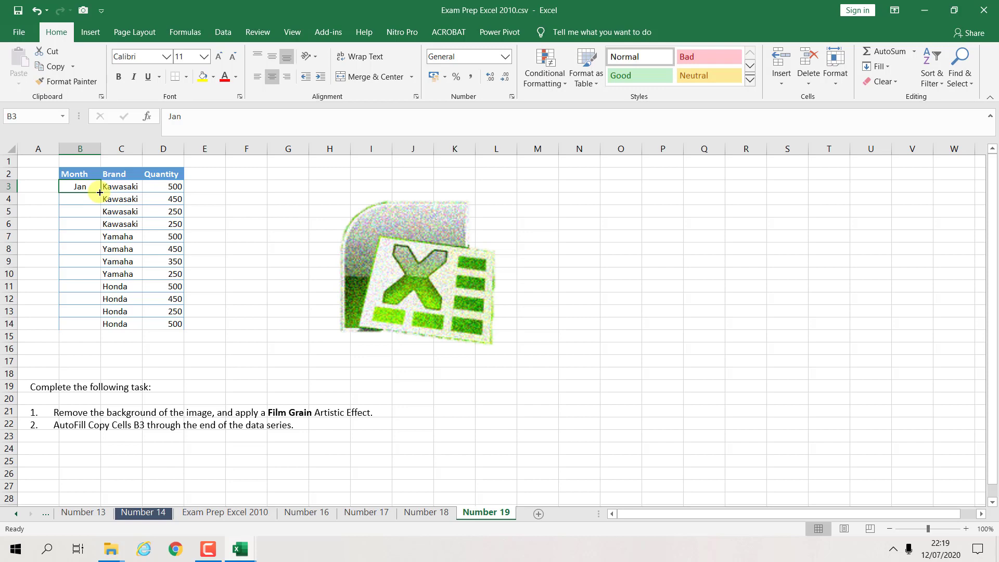
left_click_drag(100, 193, 89, 326)
left_click(244, 292)
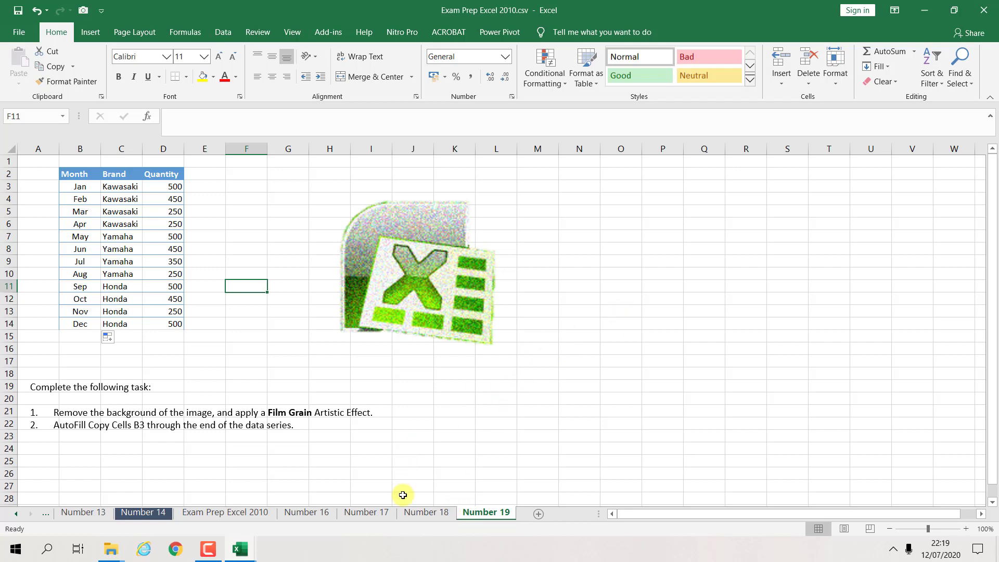
Review the completed worksheets between Number 14 and Number 19, and bring the first worksheets of the workbook back into reach.
left_click(415, 515)
left_click(374, 514)
left_click(309, 515)
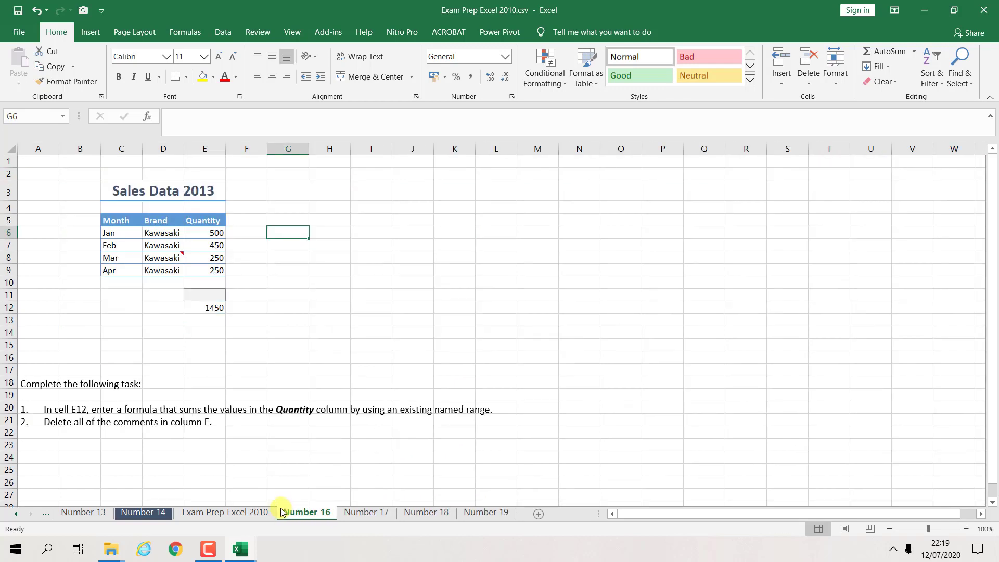
left_click(183, 514)
left_click(155, 512)
left_click(283, 514)
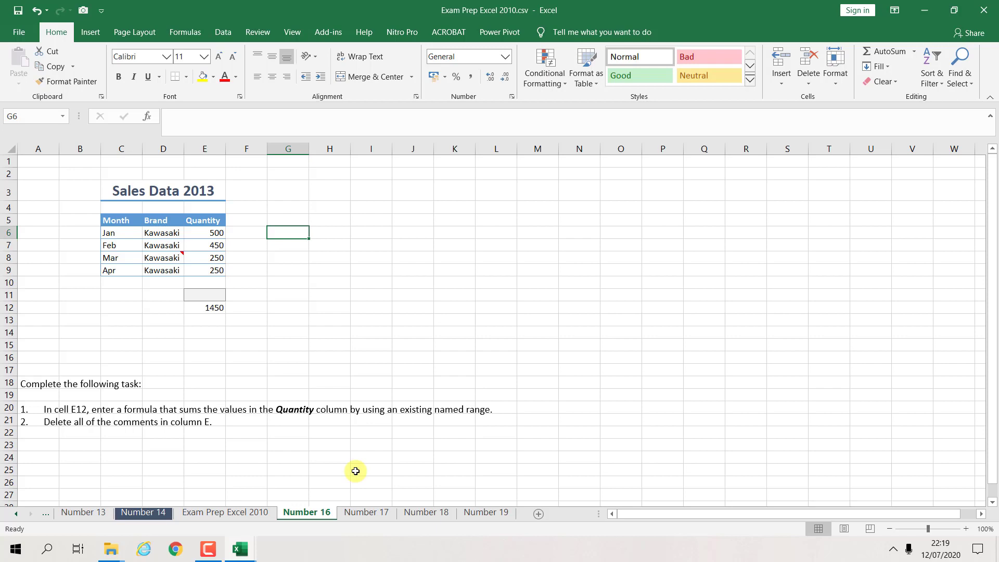
left_click(373, 514)
left_click(439, 515)
left_click(479, 514)
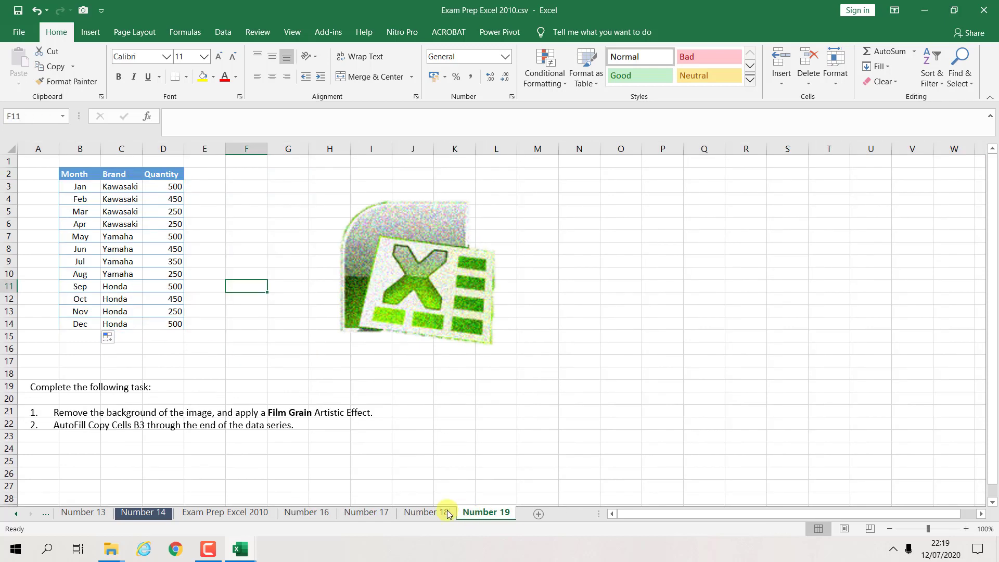
left_click(432, 513)
left_click(359, 513)
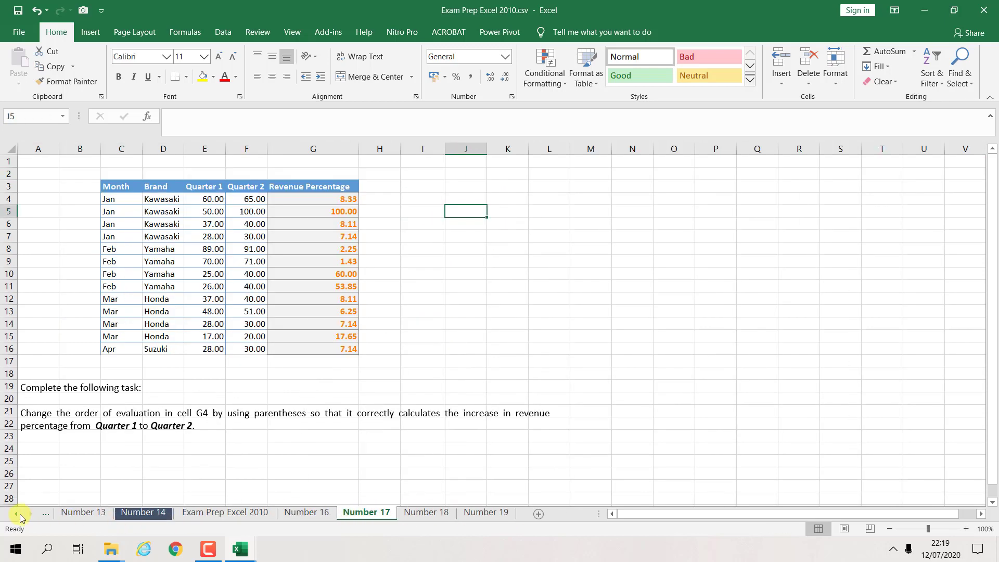
left_click(17, 513)
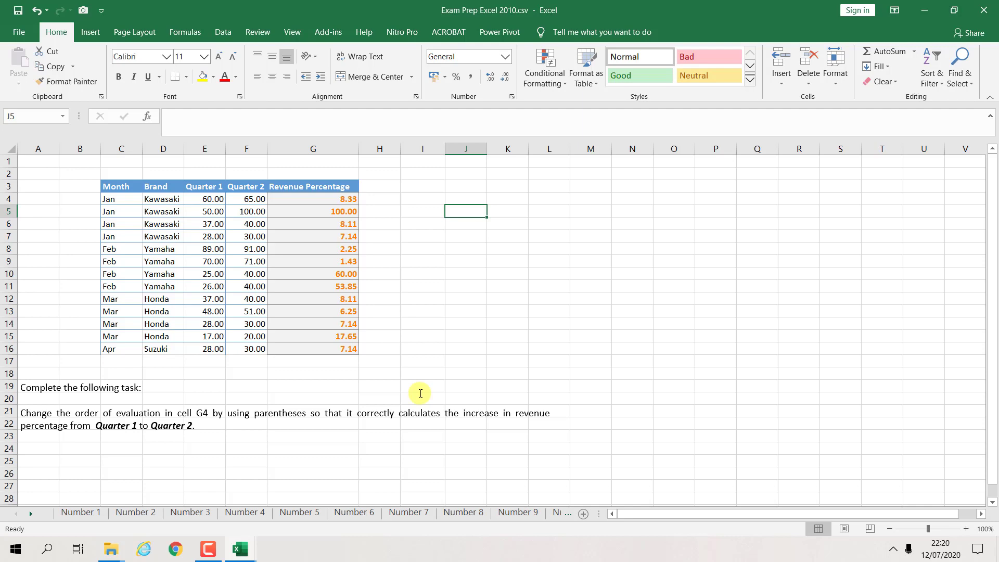
Minimize the workbook and the open File Explorer windows to show the desktop.
left_click(924, 10)
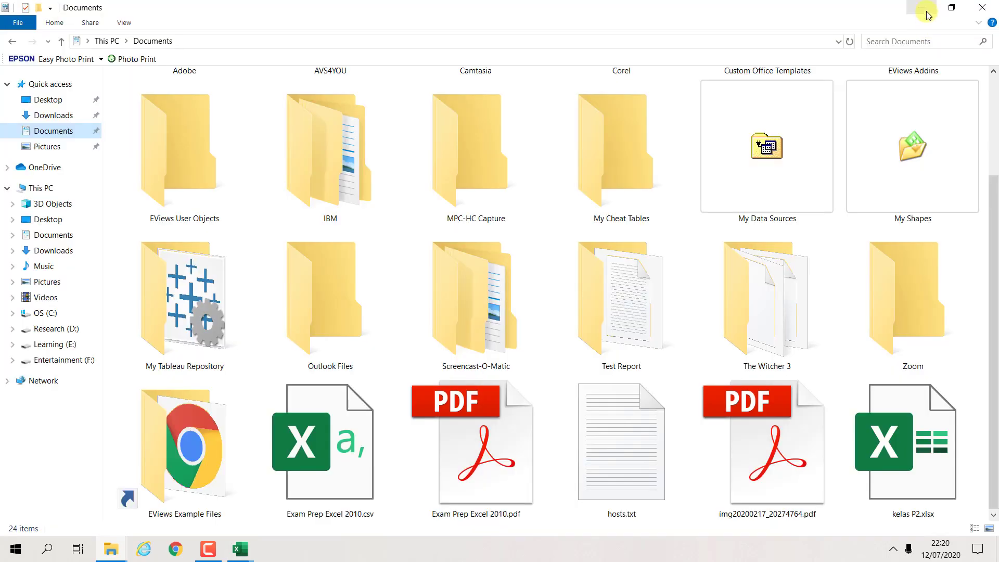
left_click(926, 11)
left_click(926, 11)
left_click(926, 11)
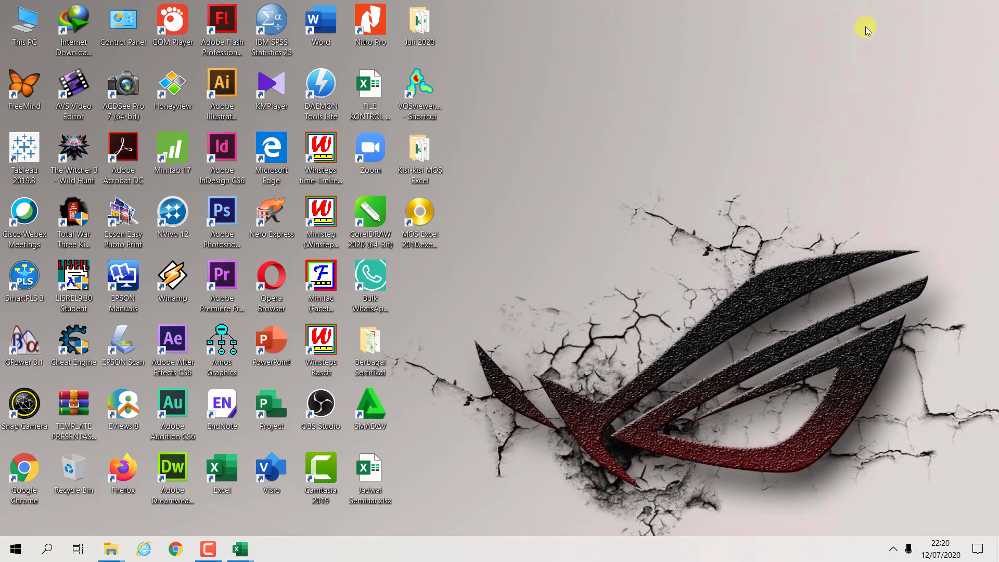